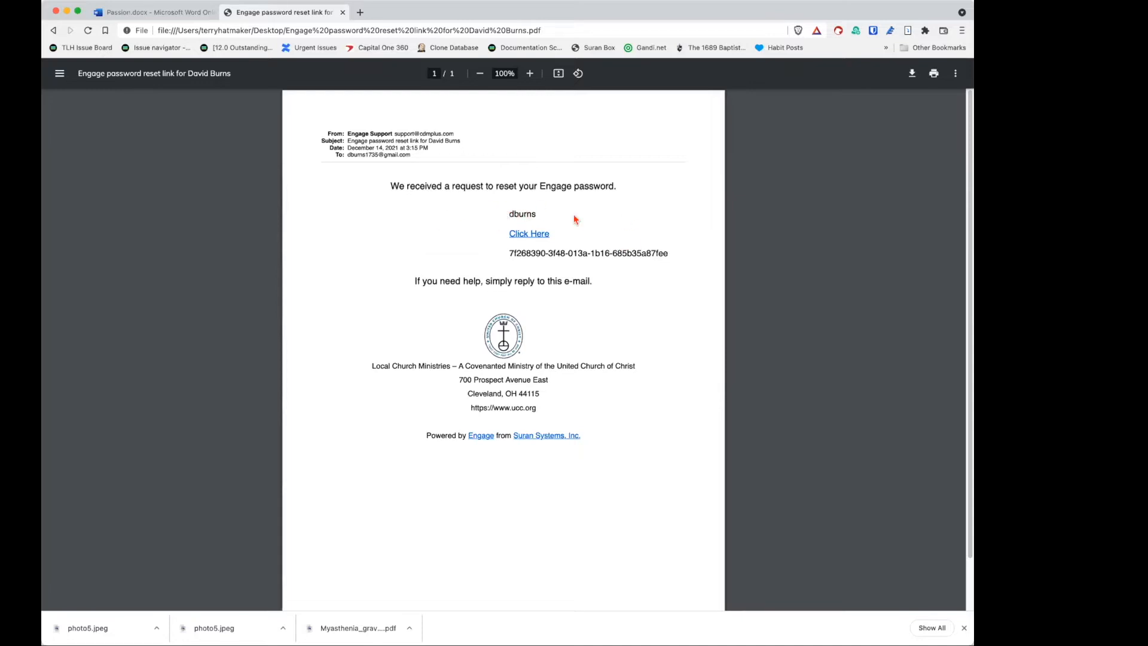
Step: Select the username in the saved email PDF and follow its Engage password reset link
left_click_drag(506, 214, 536, 214)
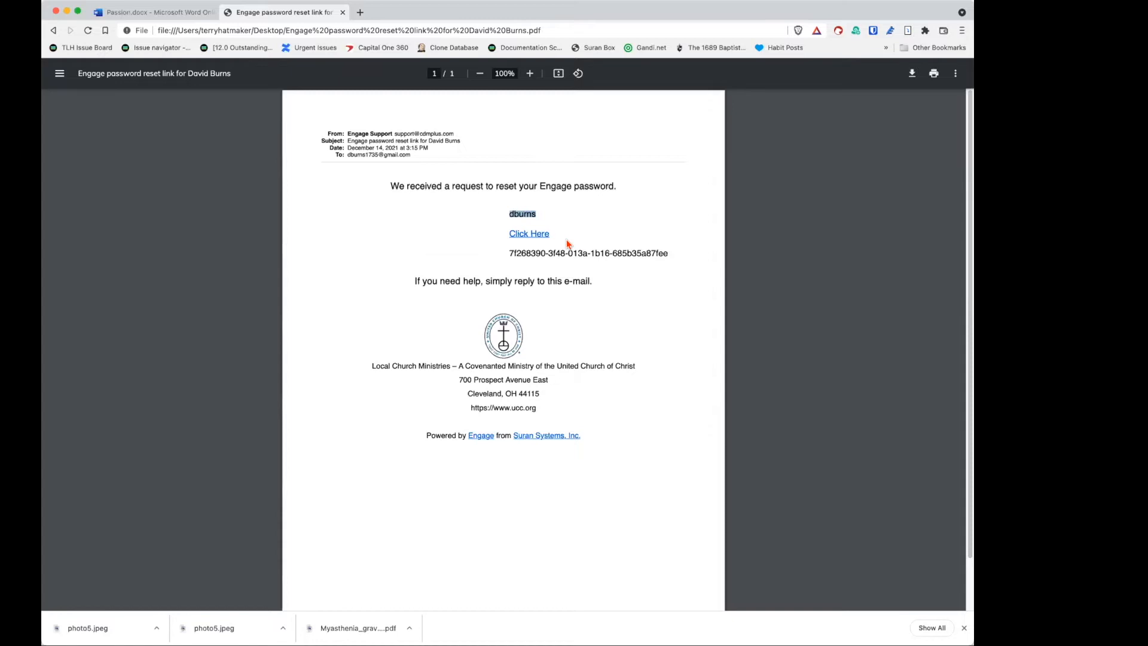
left_click(532, 235)
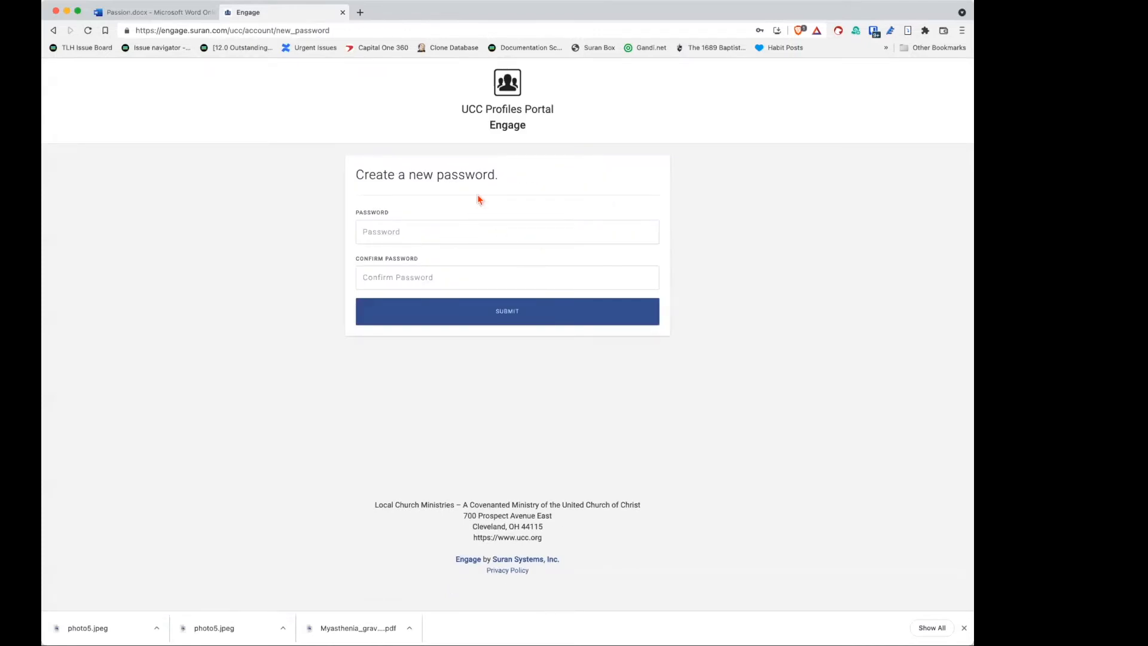
Step: Enter and confirm the new account password, submit it, and log in
left_click(464, 225)
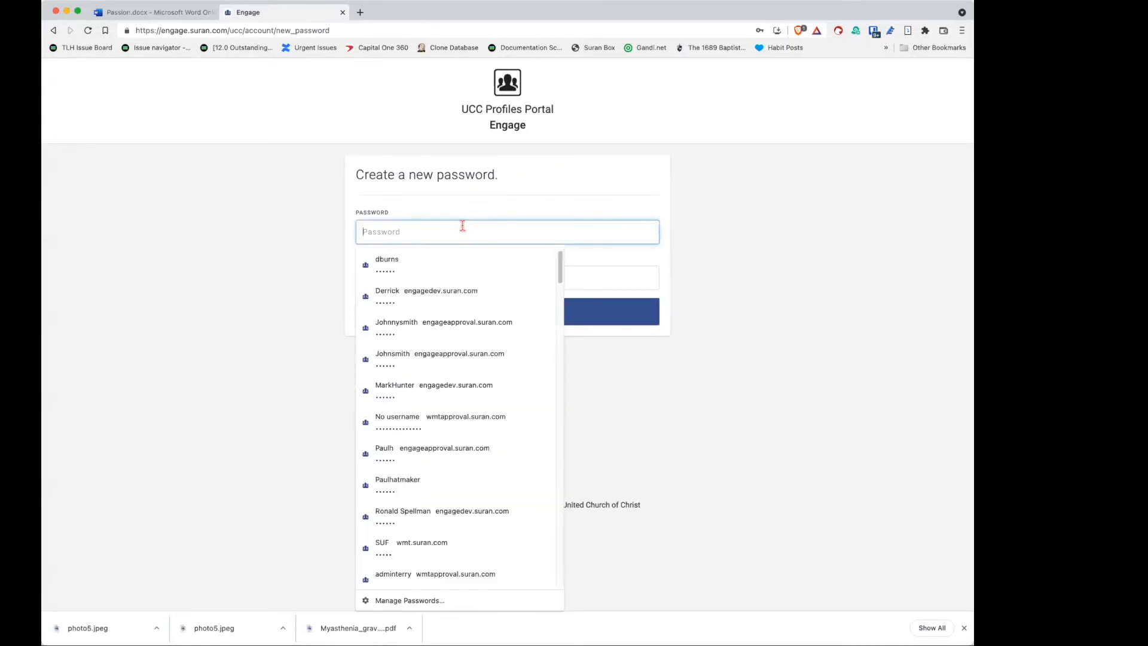
type("••••••")
key("Tab")
type("•")
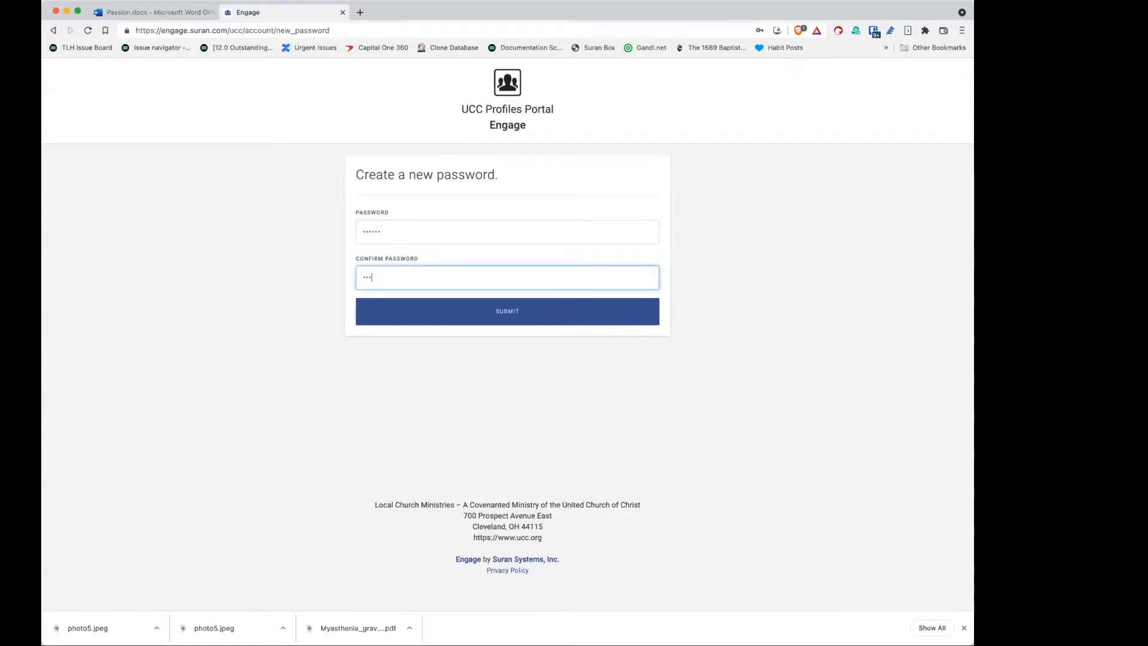
key("Return")
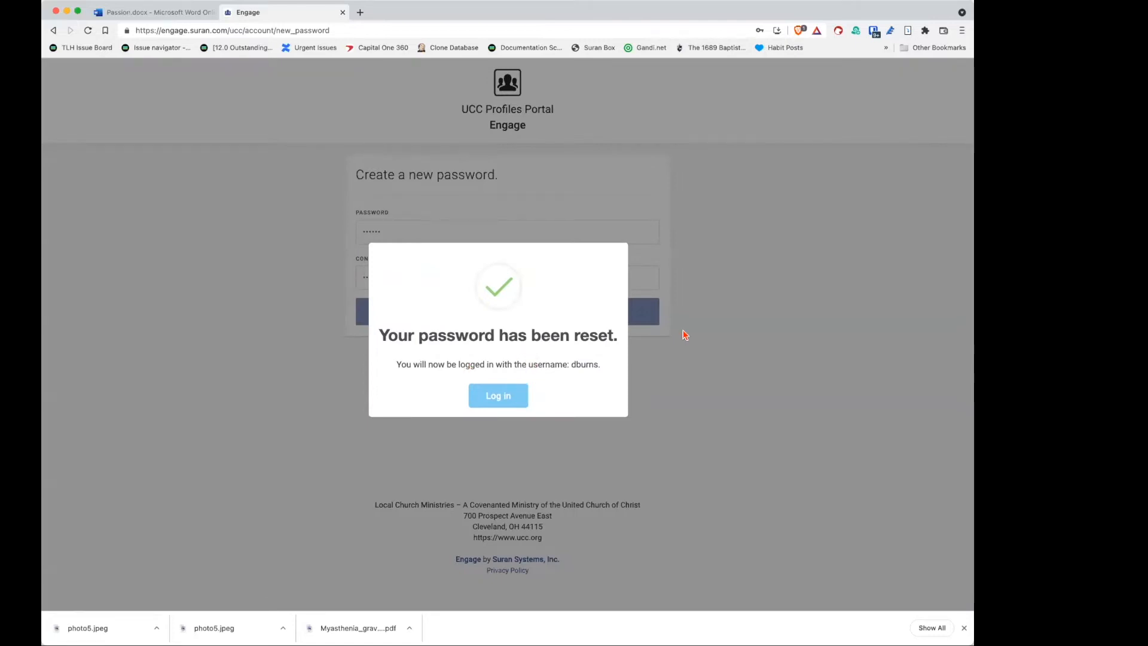
left_click(503, 396)
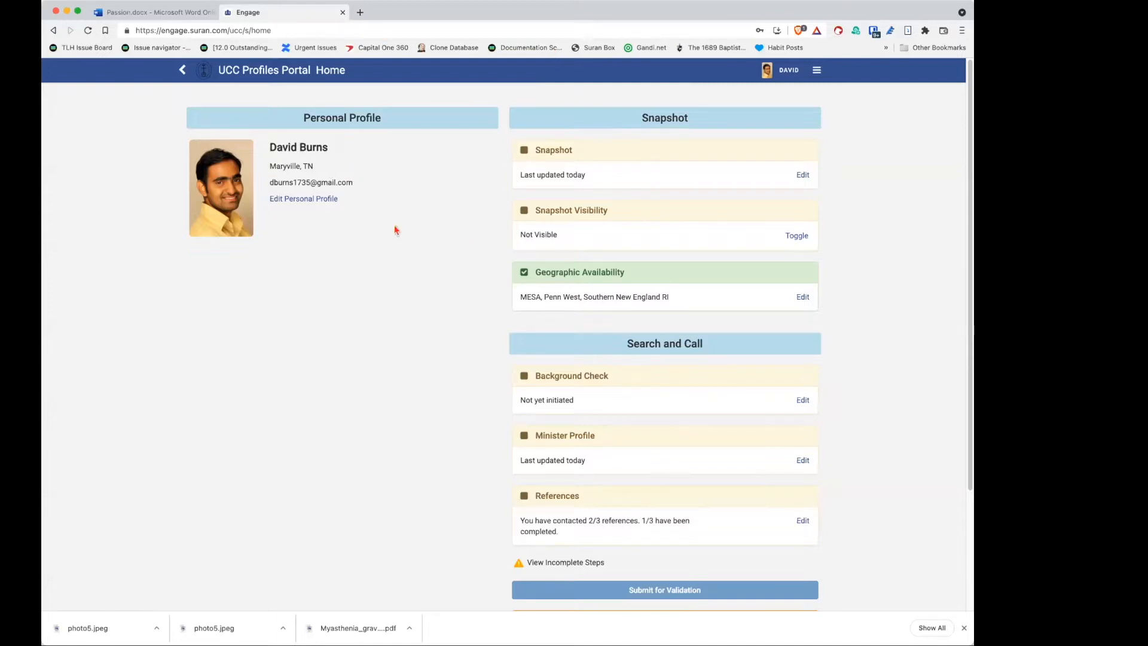
Step: Scroll down to review the Search and Call status, then back to the top
scroll(605, 455, "down", 3)
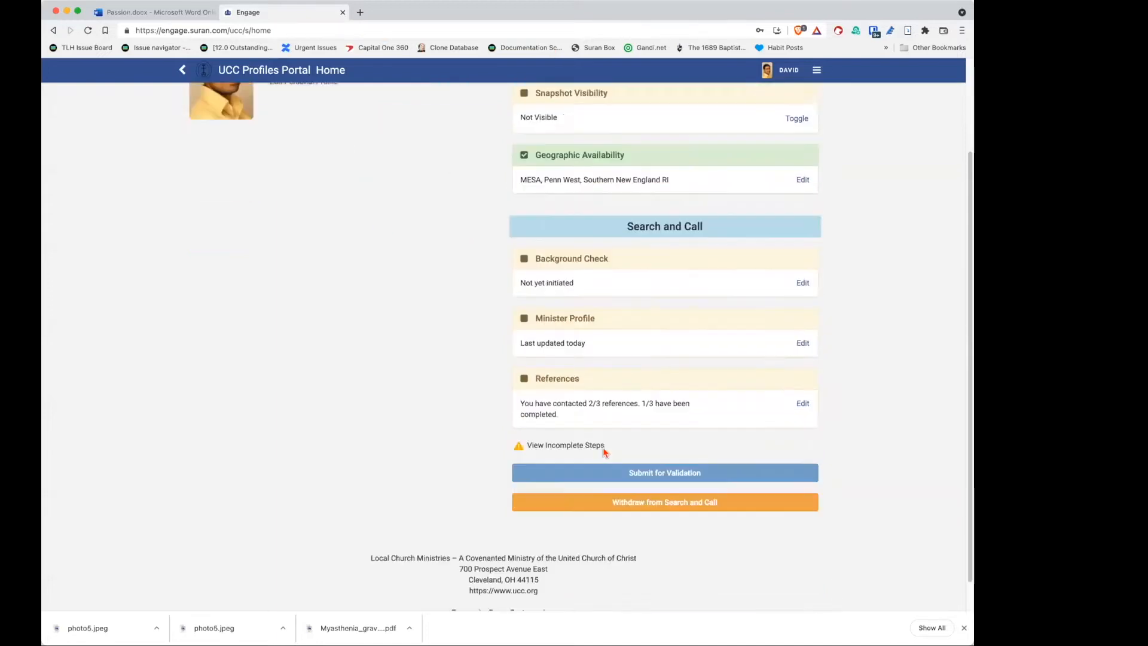
scroll(604, 446, "up", 3)
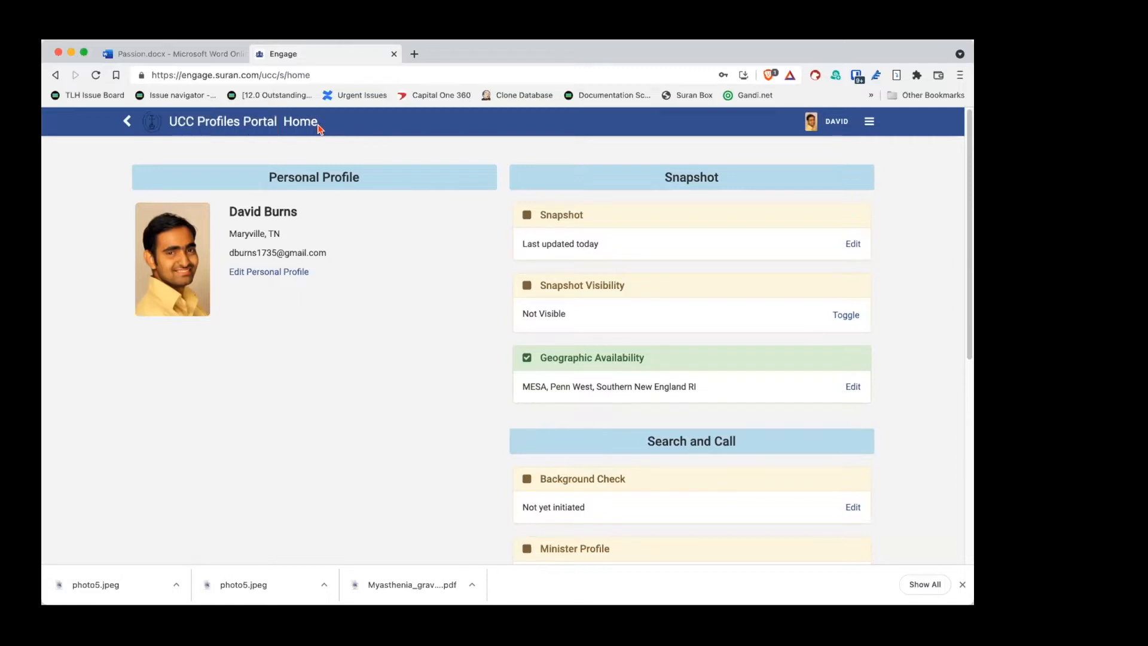
triple_click(300, 118)
left_click(302, 119)
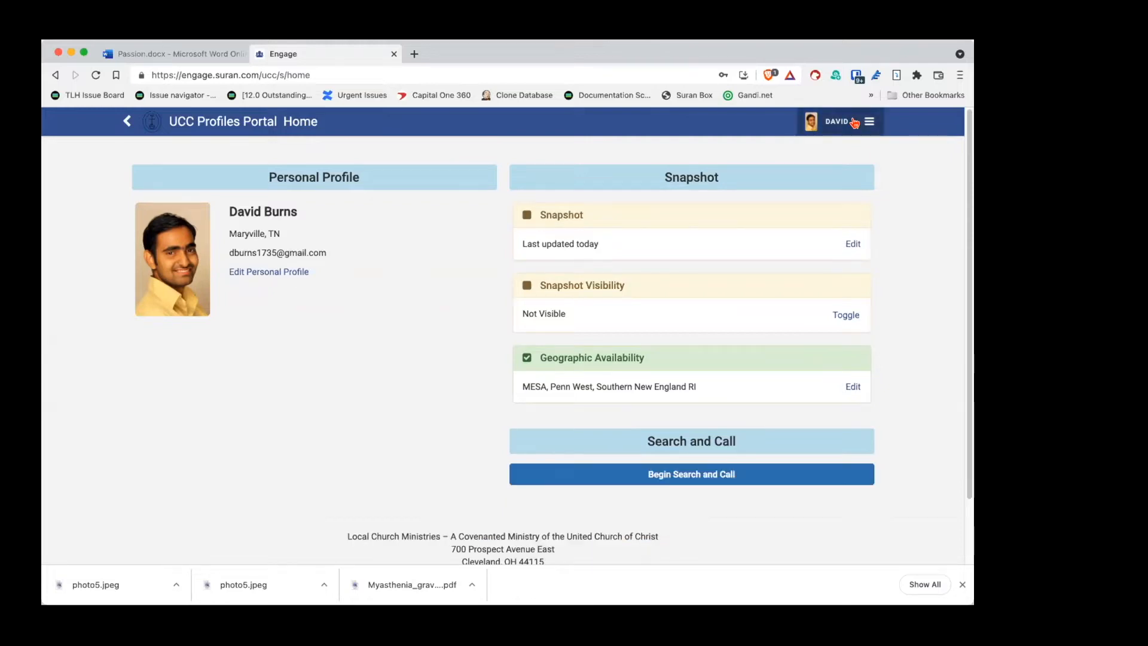
left_click(869, 122)
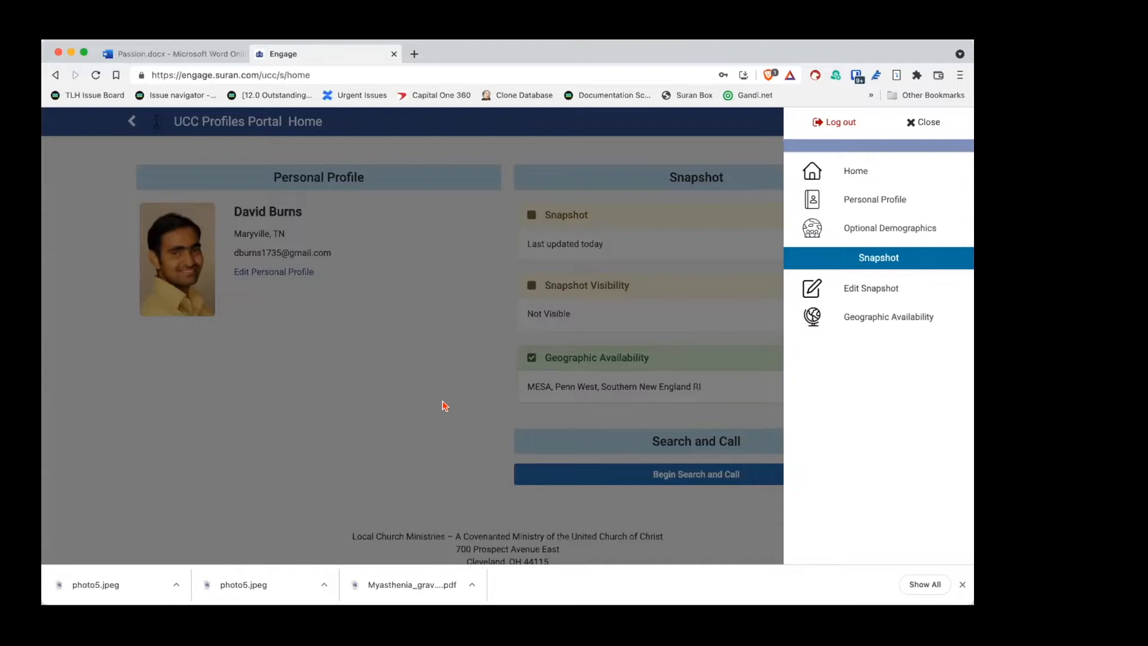
left_click(484, 283)
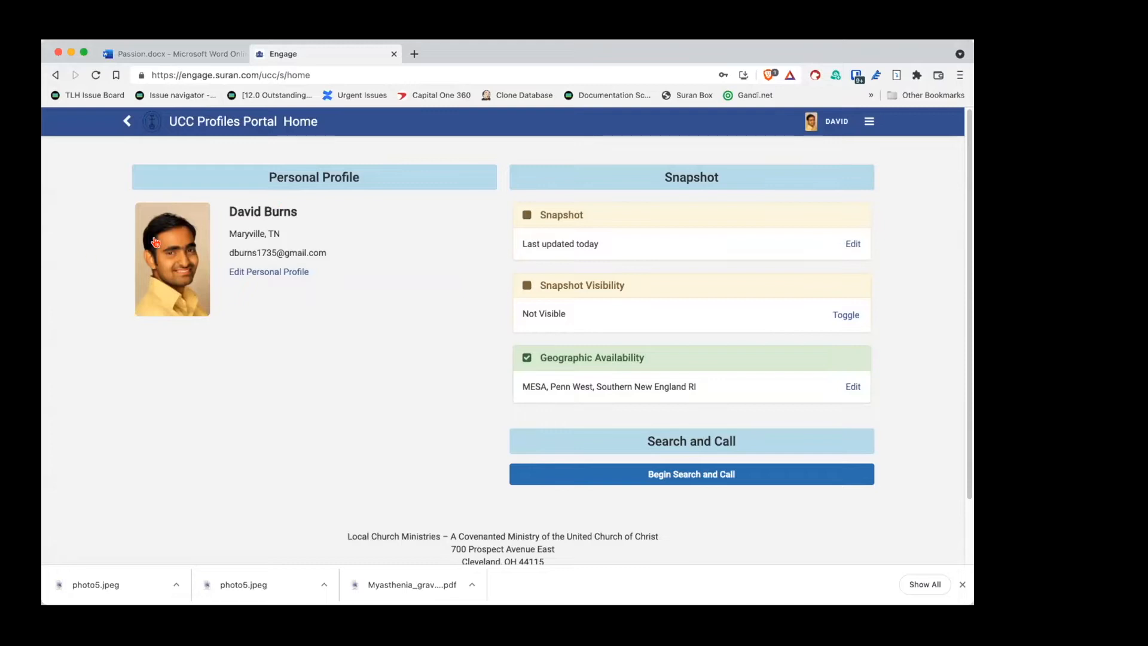
Step: Enter a preferred name on the Personal Profile name card and save the change
left_click(266, 271)
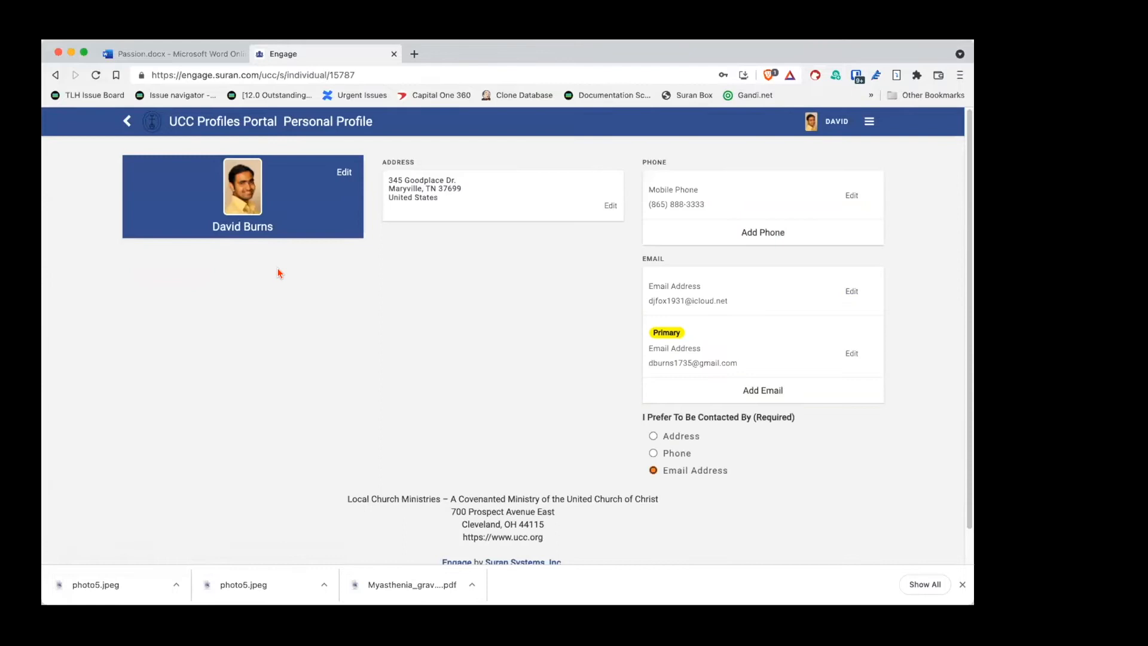
left_click(339, 173)
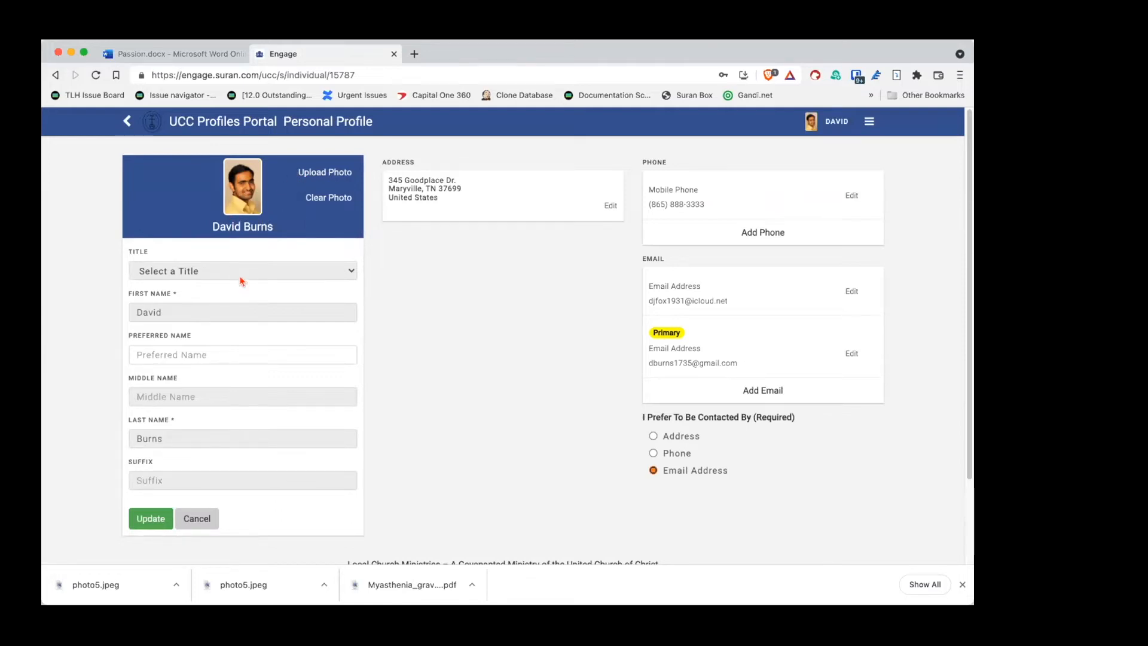
left_click(181, 348)
type("Dave")
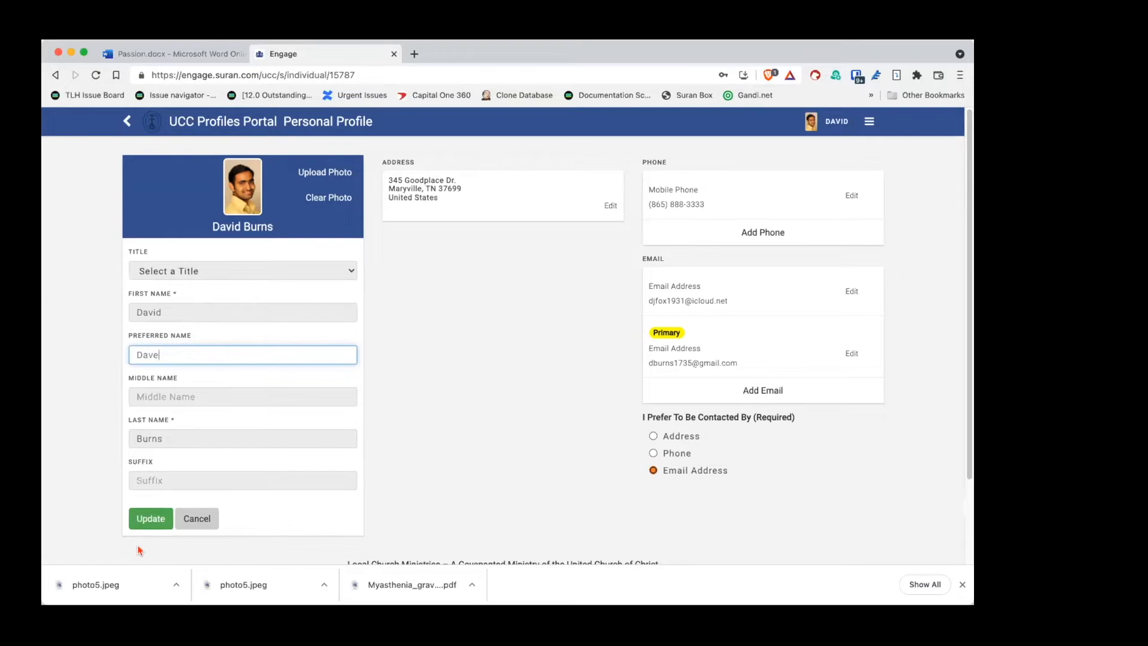
left_click(150, 518)
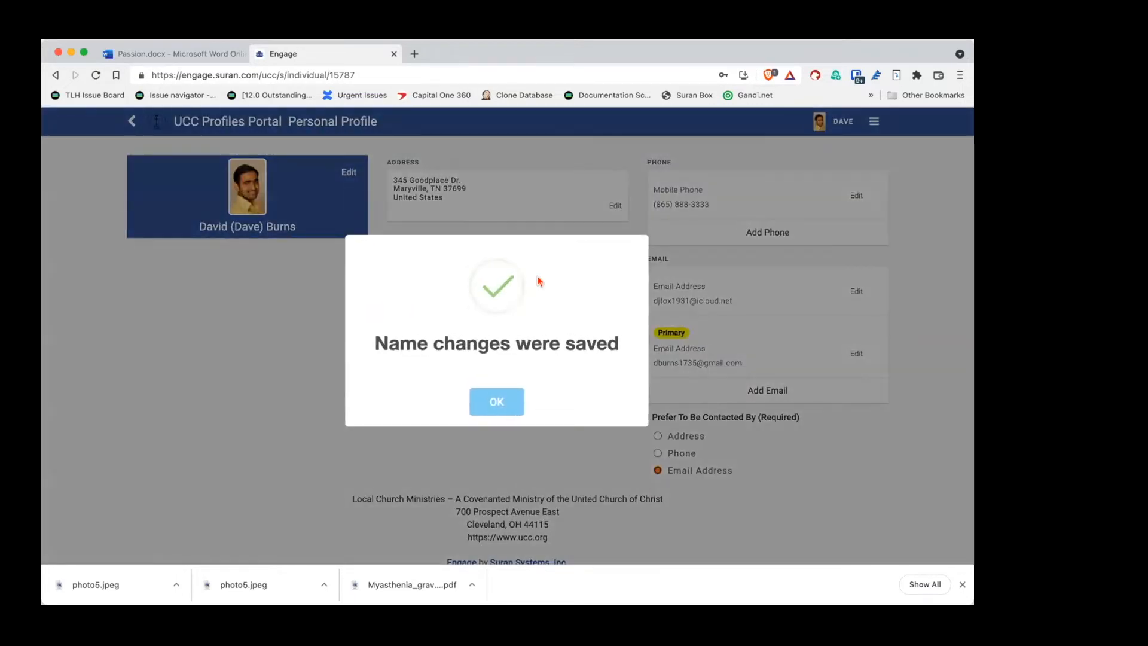
left_click(497, 399)
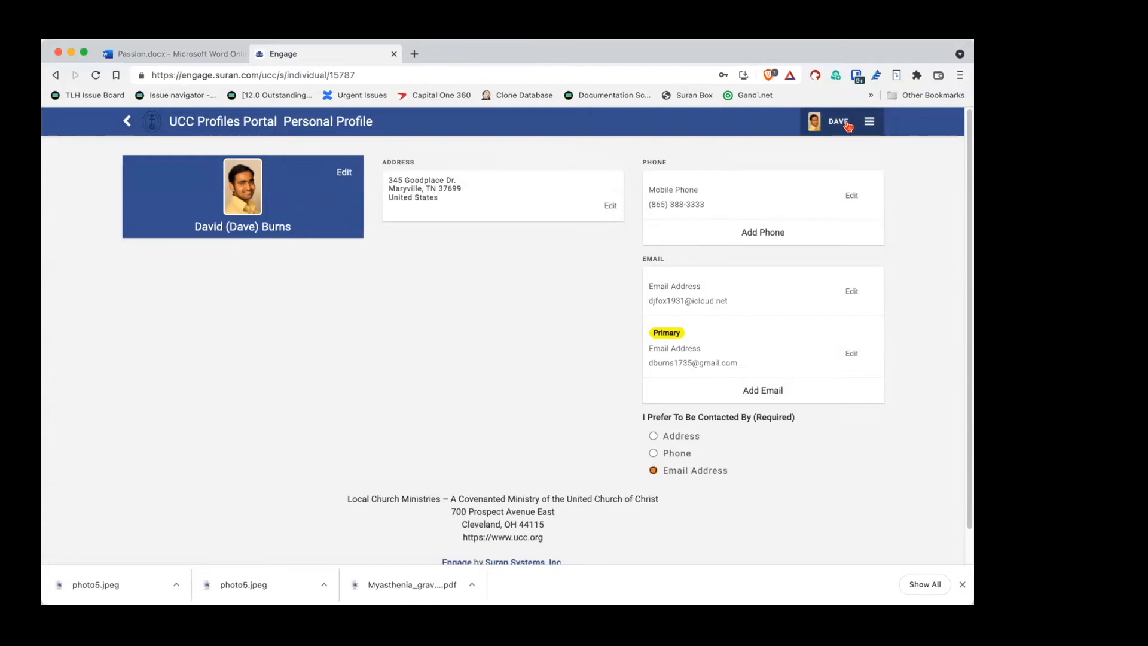
Step: Clear the current profile photo
left_click(340, 176)
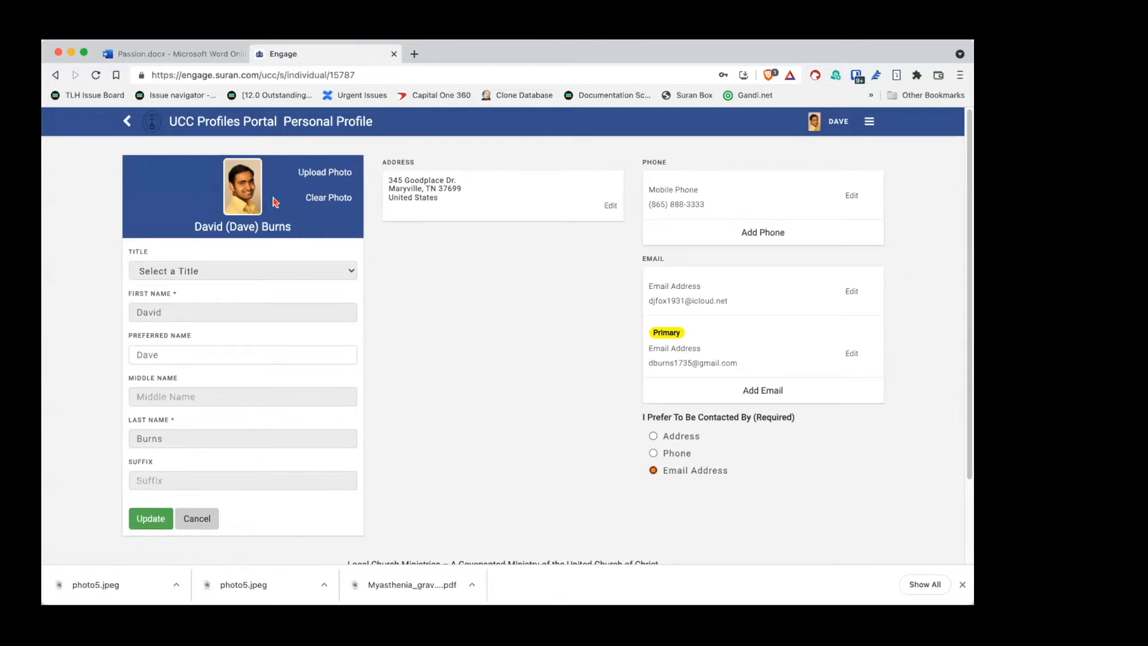
left_click(337, 197)
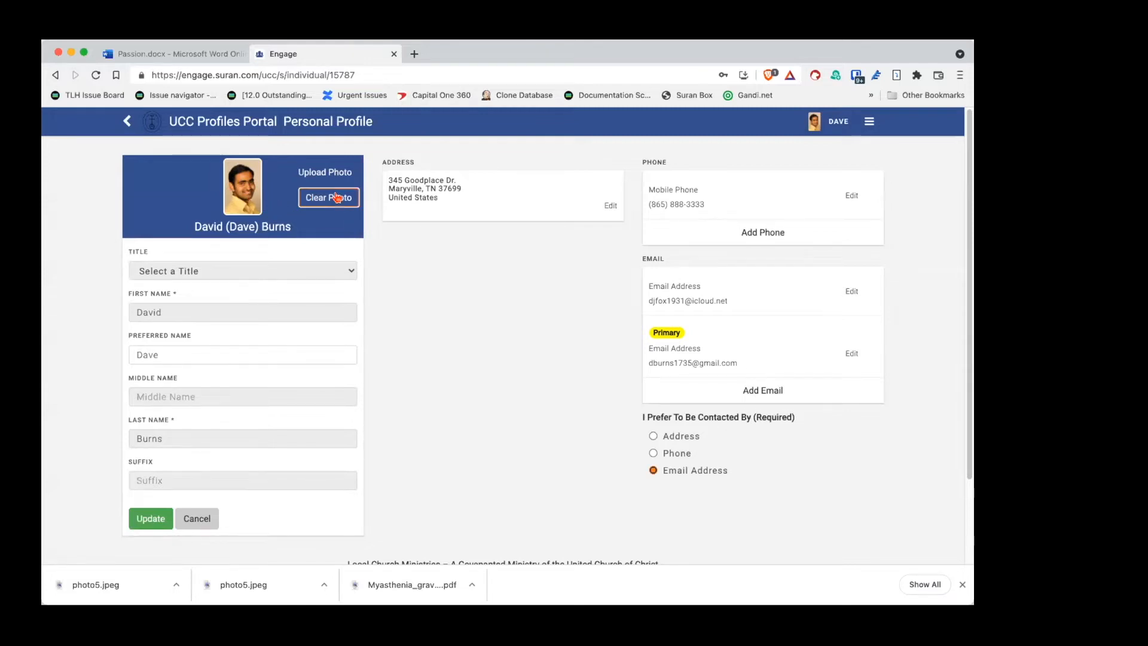
left_click(490, 415)
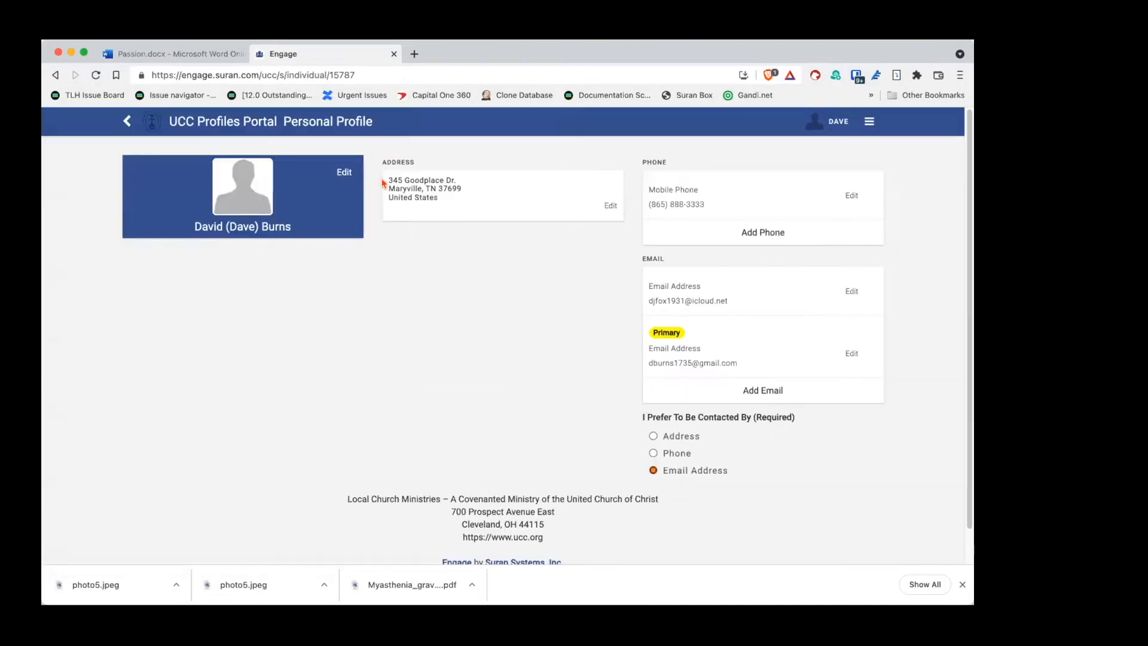
Step: Upload photo5.jpeg as the new profile picture
left_click(345, 173)
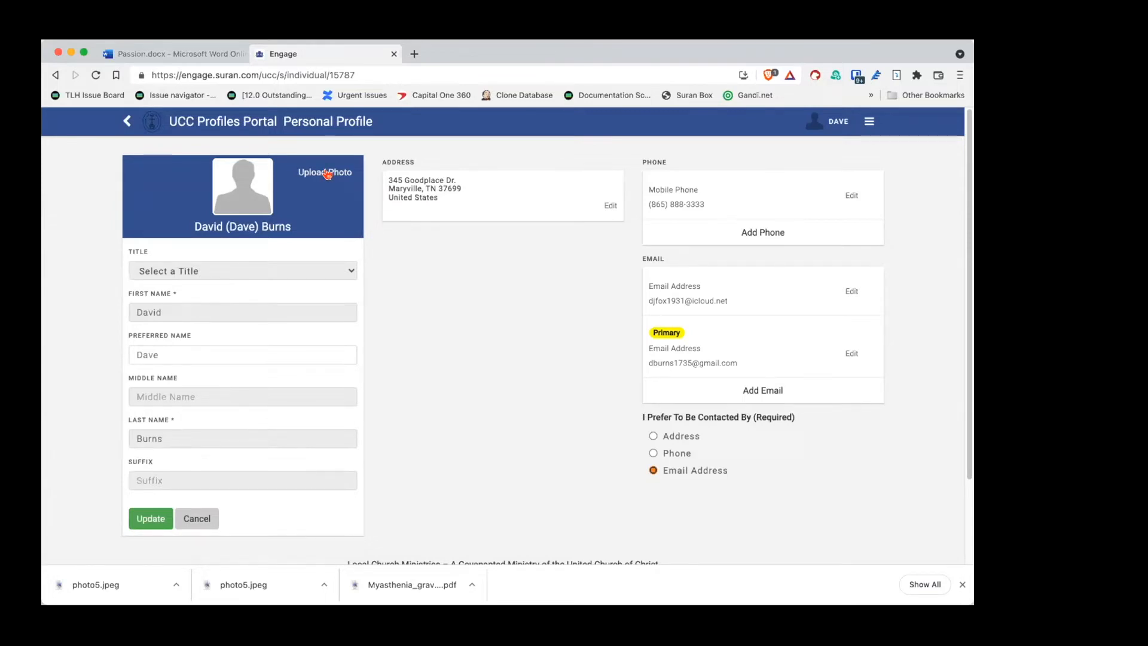
left_click(327, 174)
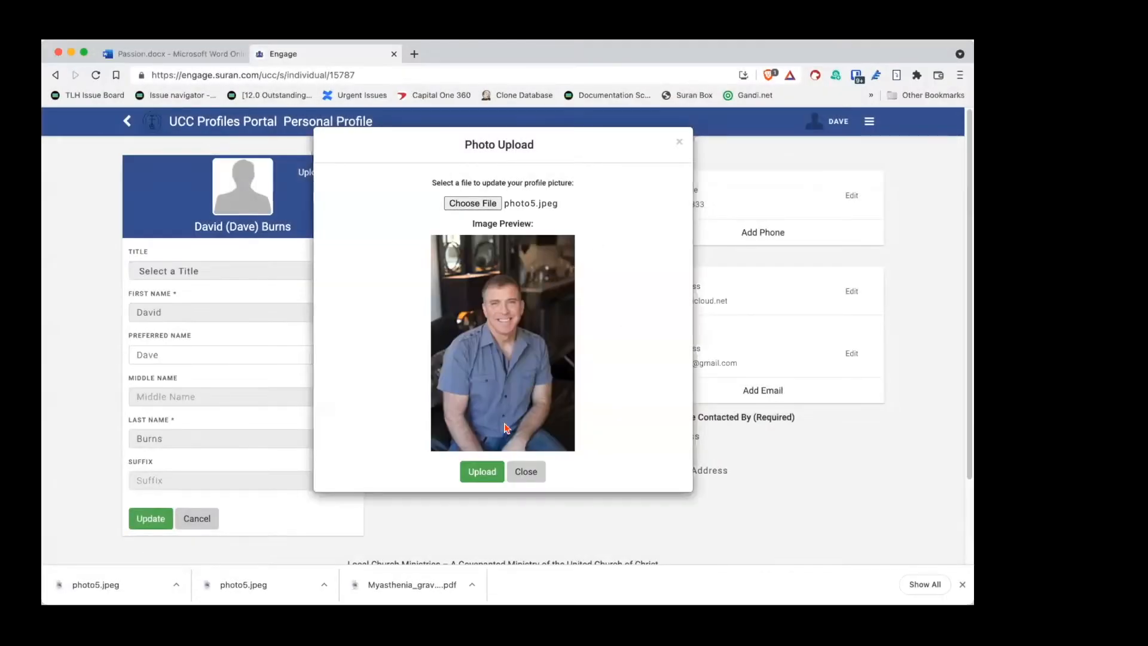
left_click(482, 472)
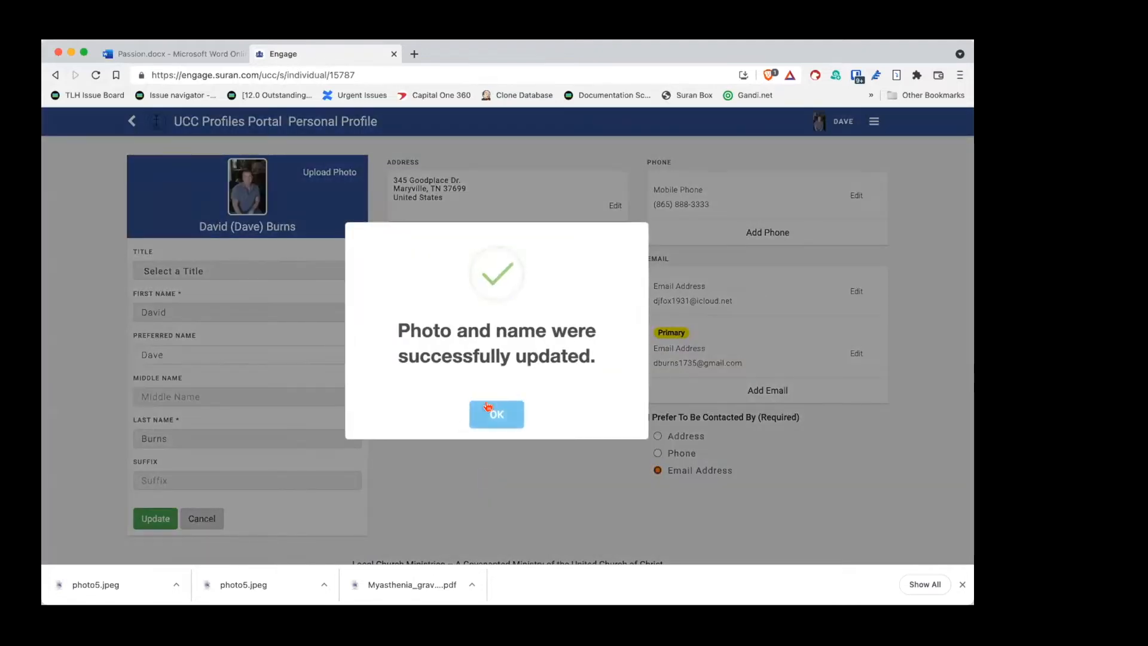
left_click(497, 411)
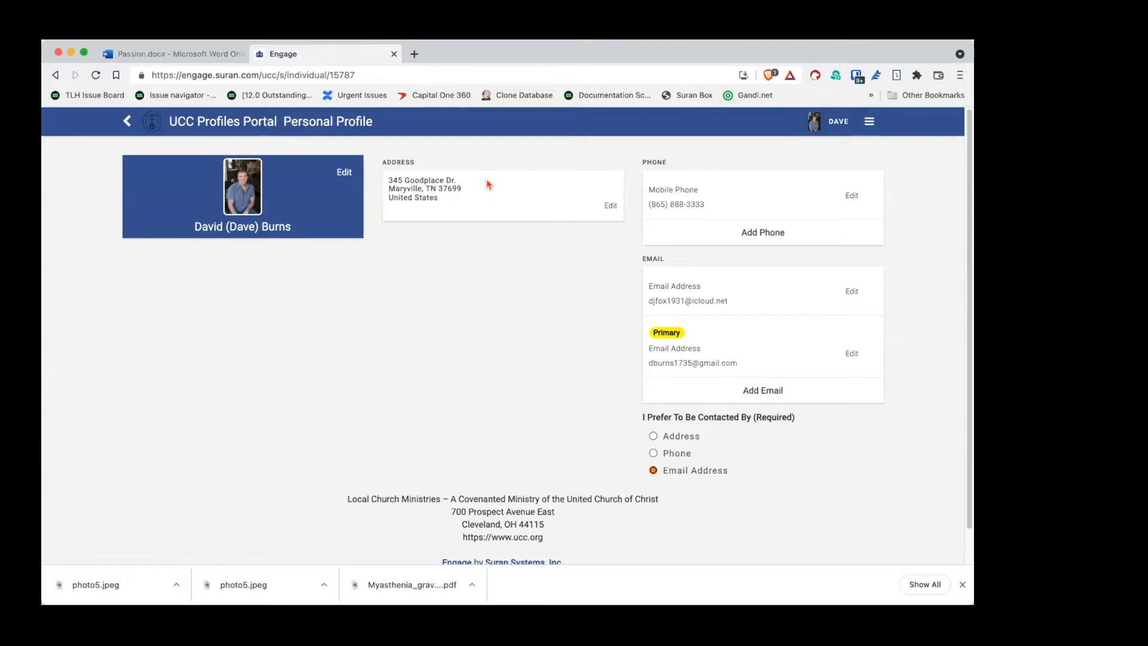
Step: Spell out the street suffix in full, correct the ZIP code's last digit, and save the address
left_click(610, 206)
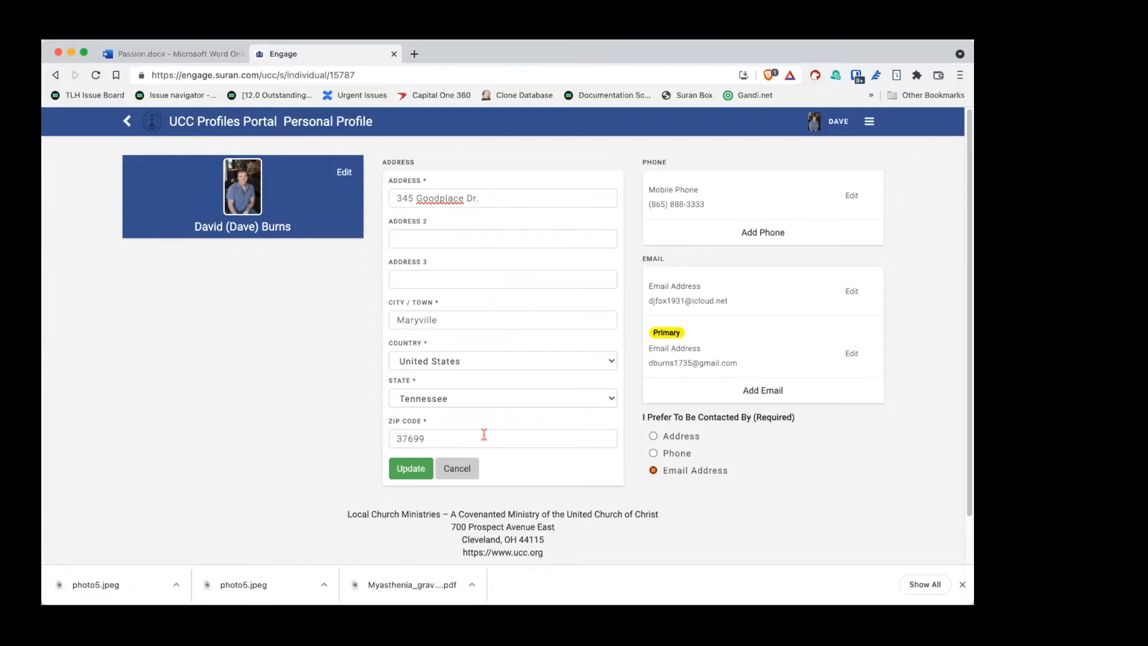
left_click(481, 192)
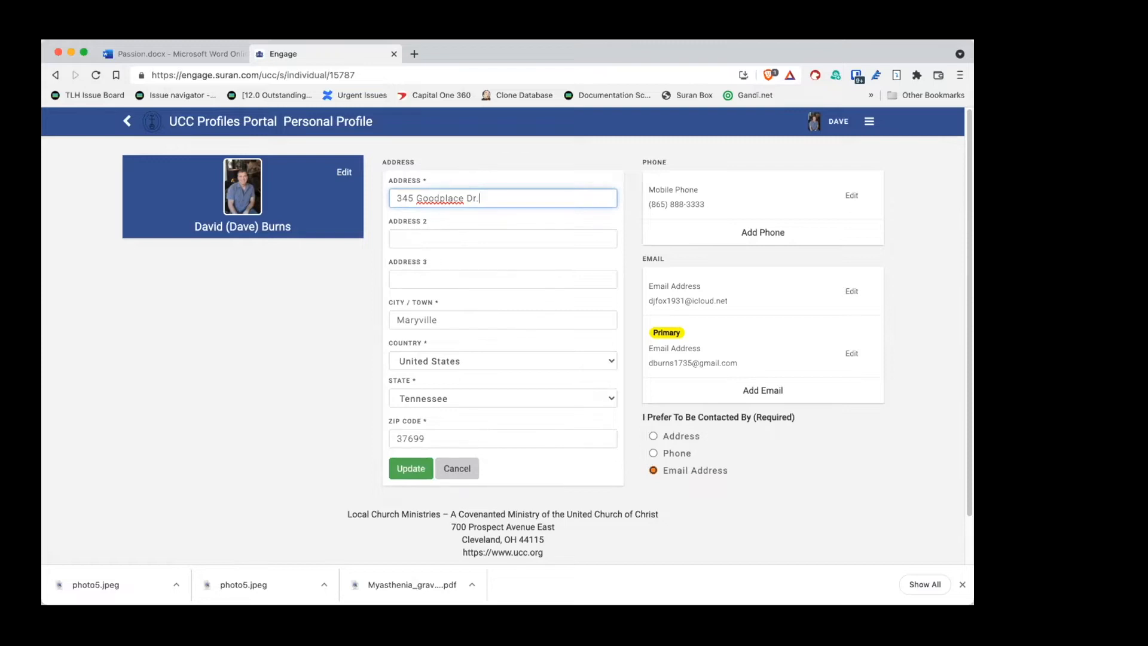
type("ive")
left_click(452, 432)
key("BackSpace")
type("8")
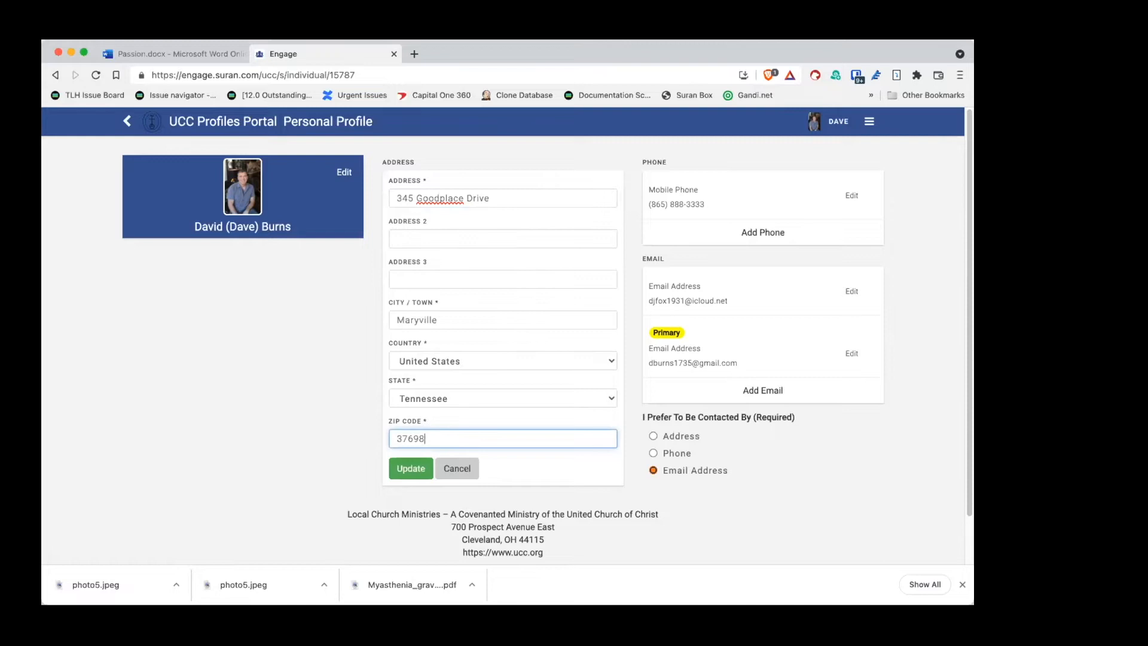
left_click(409, 469)
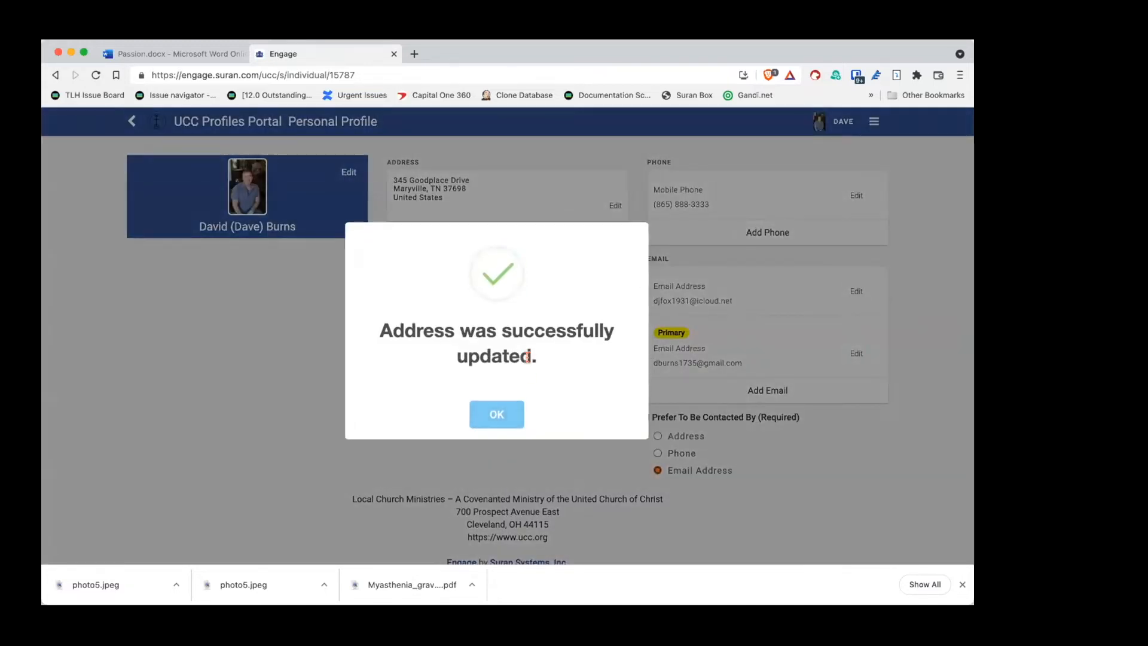
left_click(496, 415)
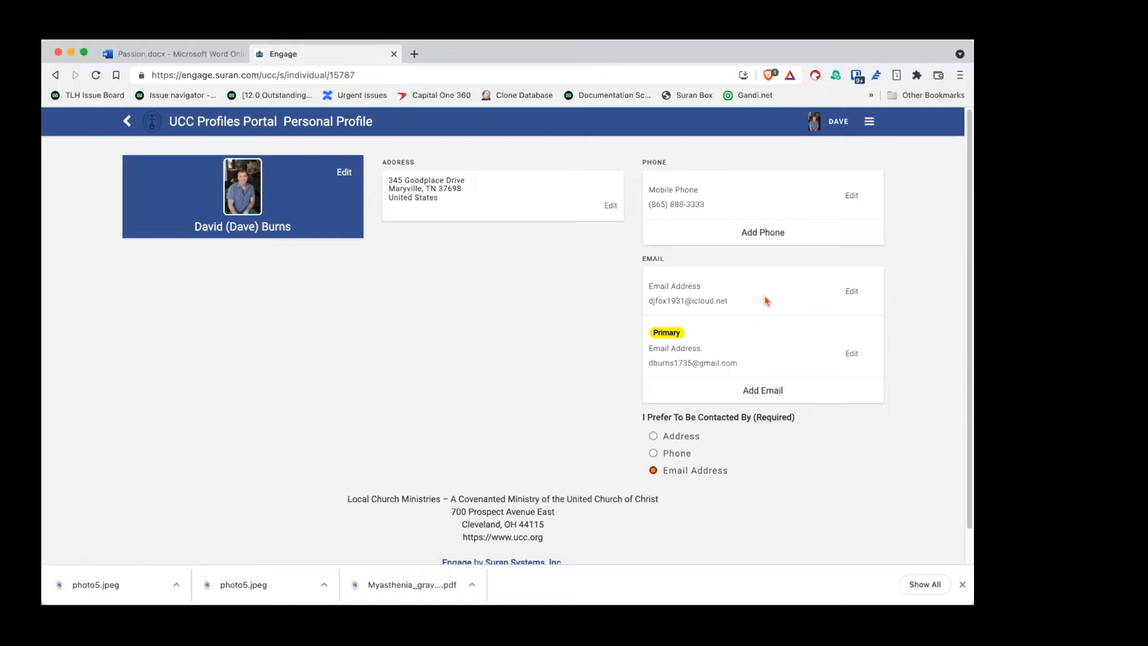
Step: Set the first, non-primary email as Primary and save it
left_click(850, 292)
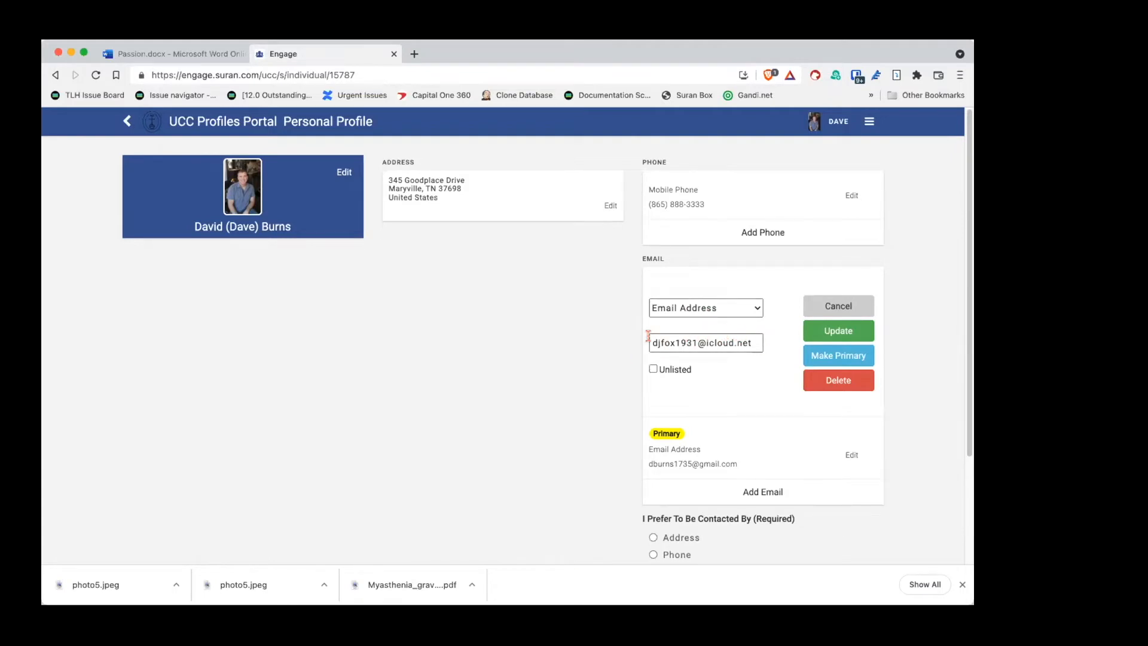
left_click(827, 352)
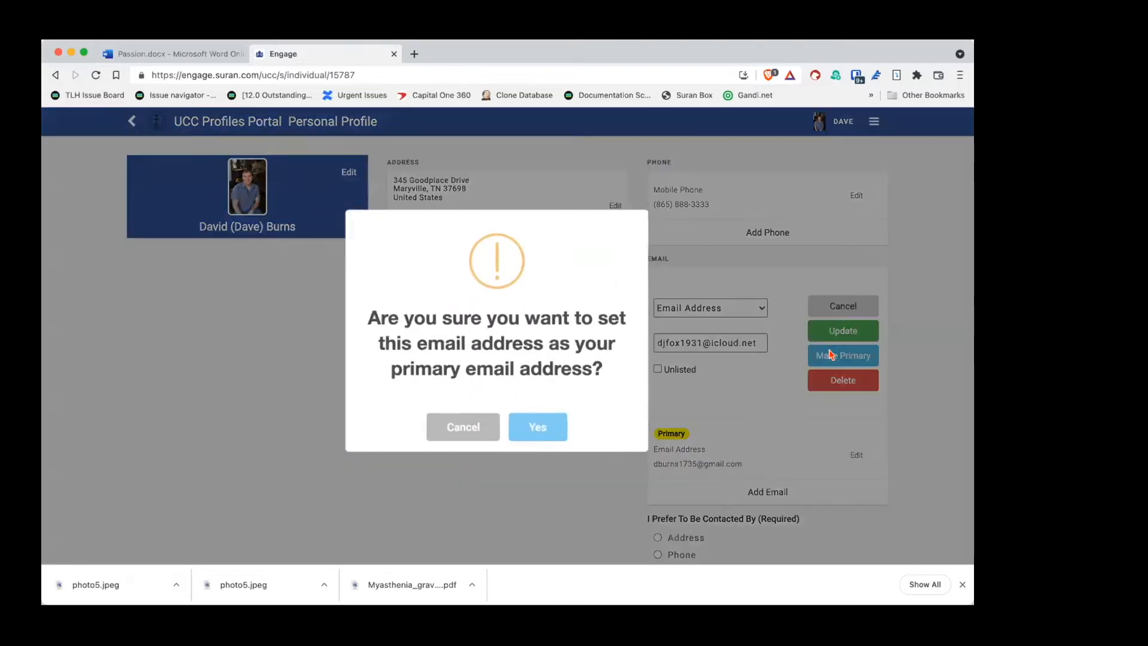
left_click(531, 420)
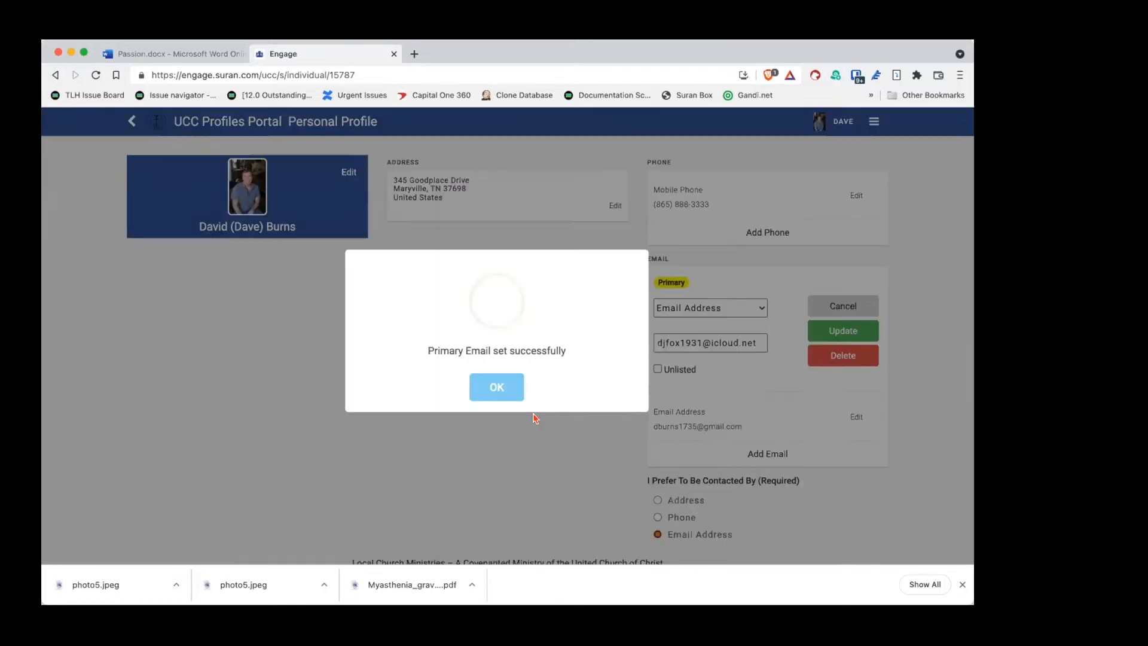
left_click(473, 380)
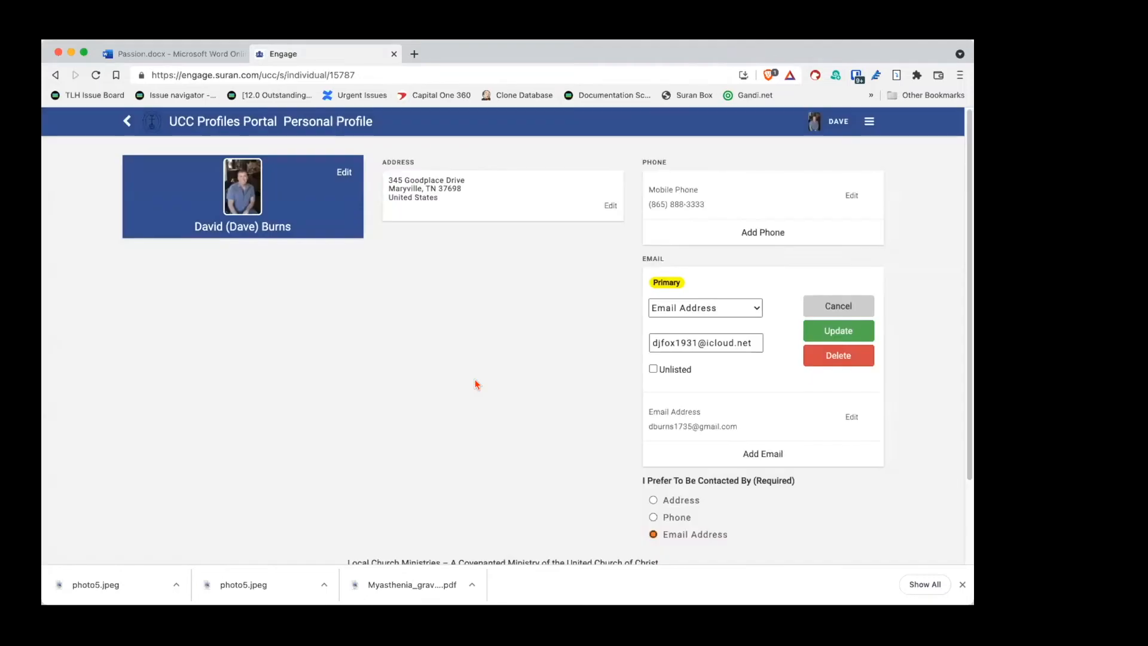
left_click(828, 328)
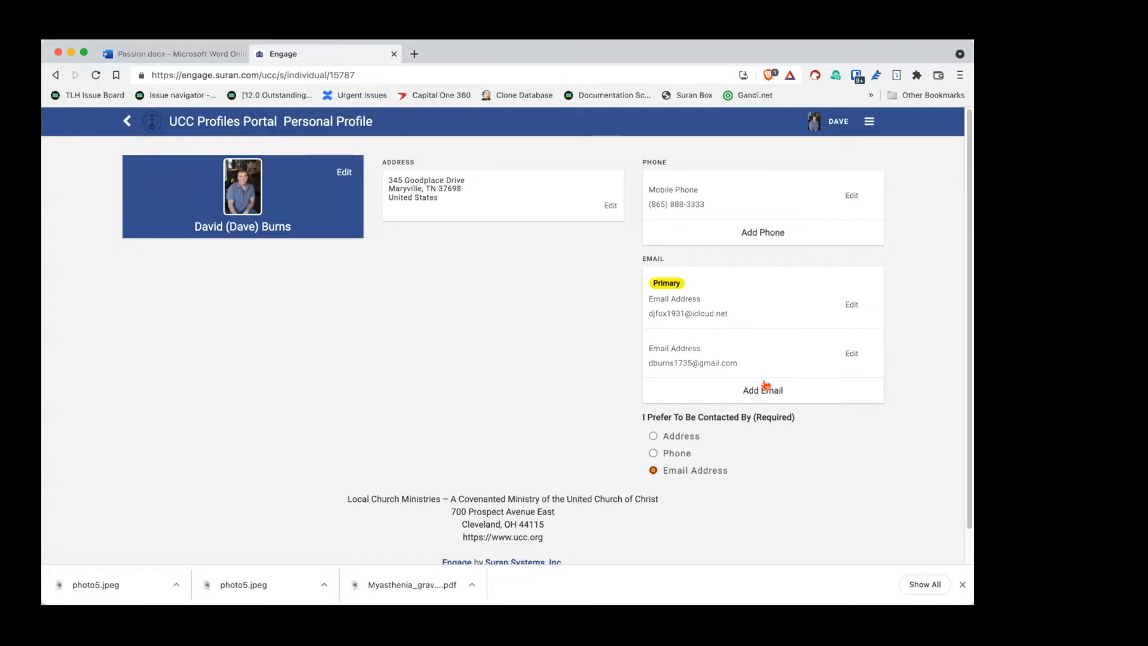
Step: Add the autofill-suggested number as a Business phone entry
left_click(771, 232)
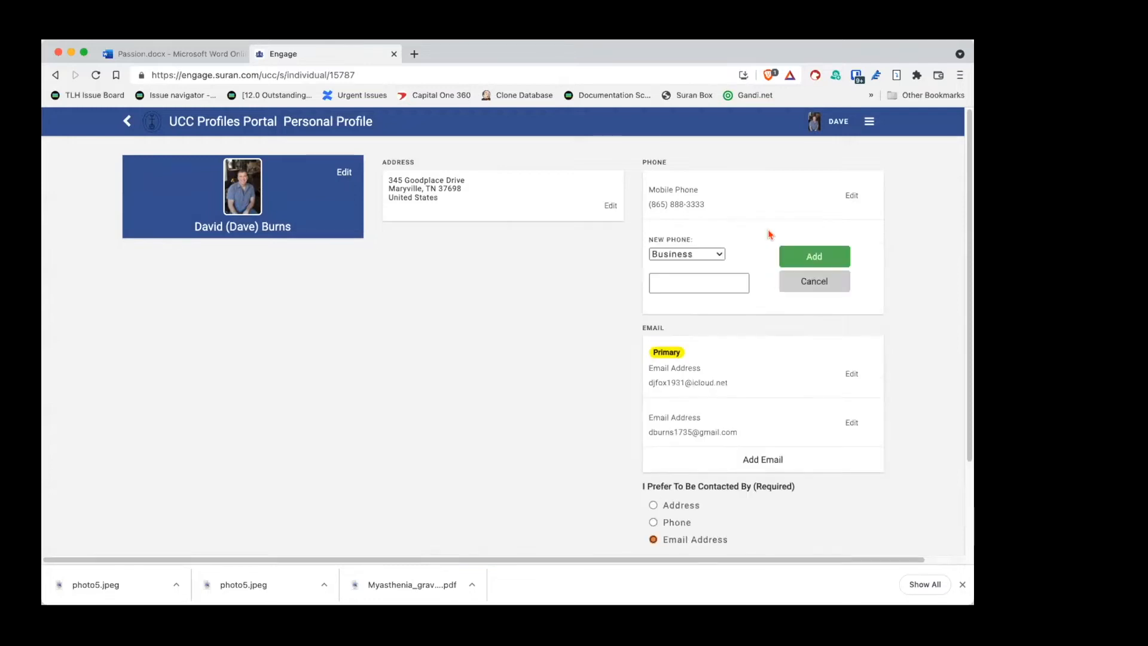
left_click(671, 278)
left_click(688, 310)
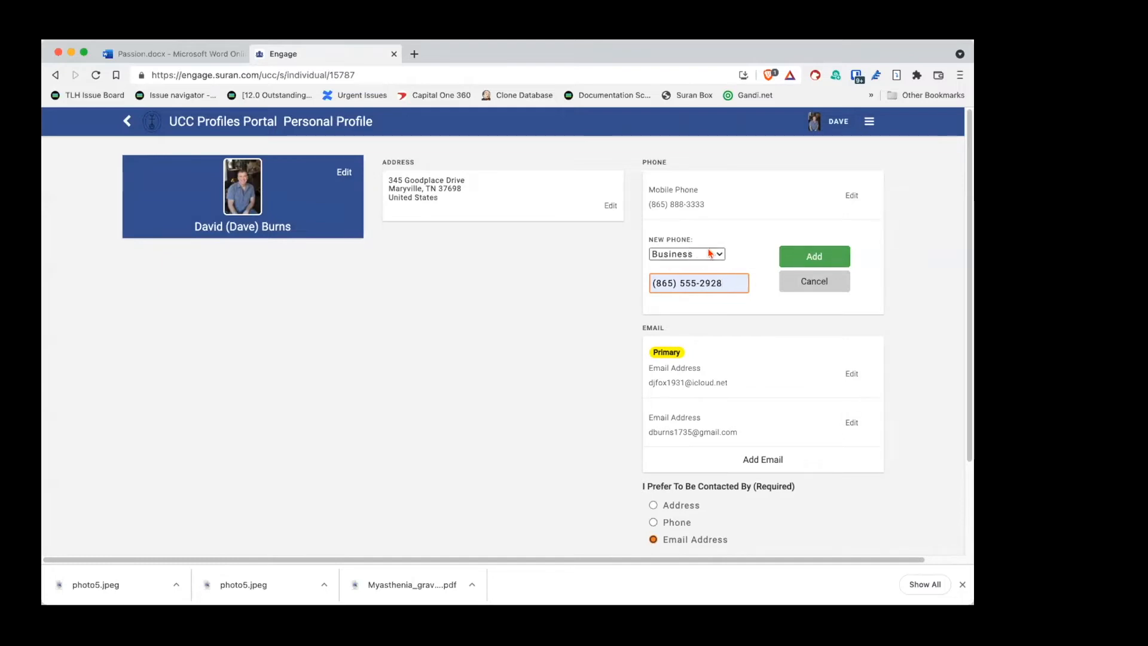
left_click(711, 253)
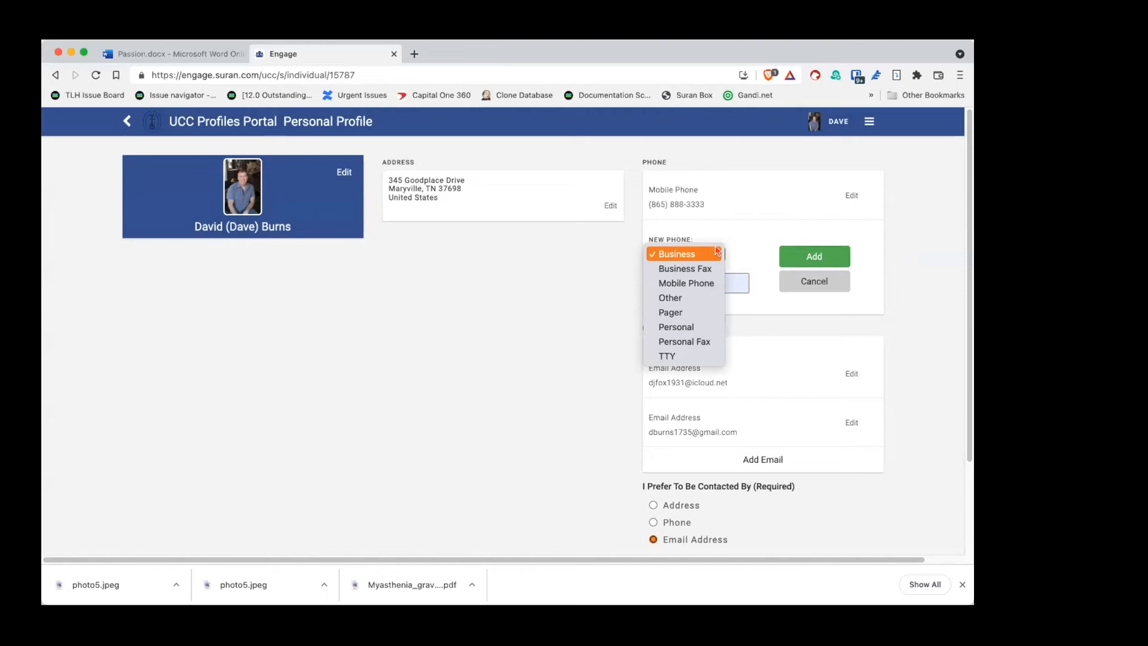
left_click(718, 251)
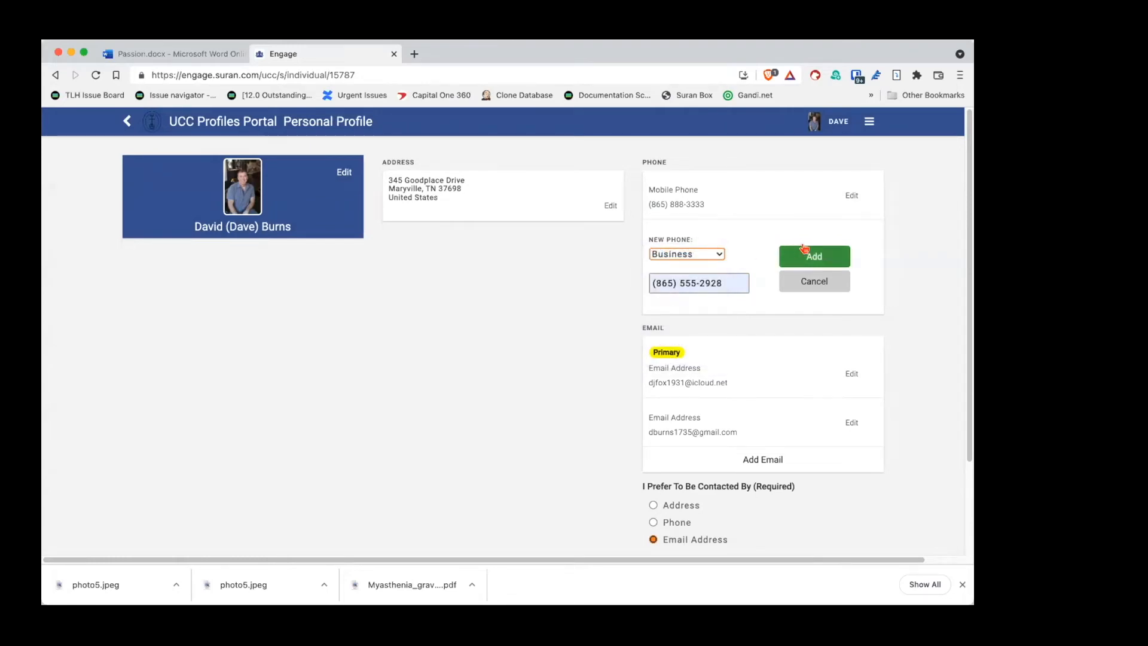
left_click(803, 252)
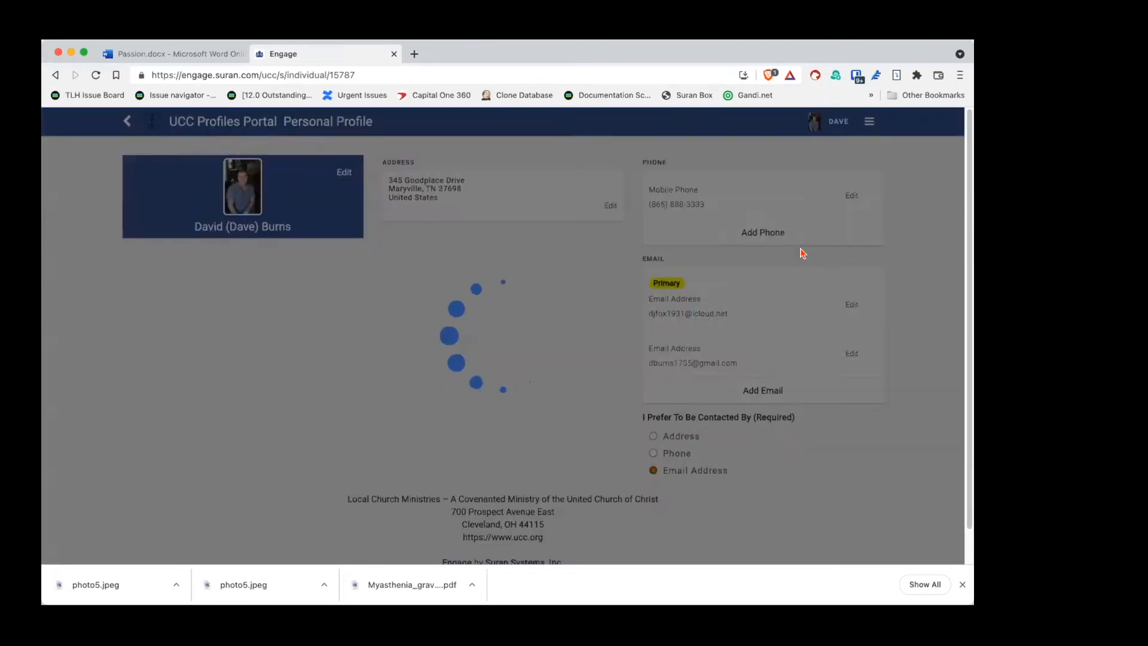
left_click(482, 408)
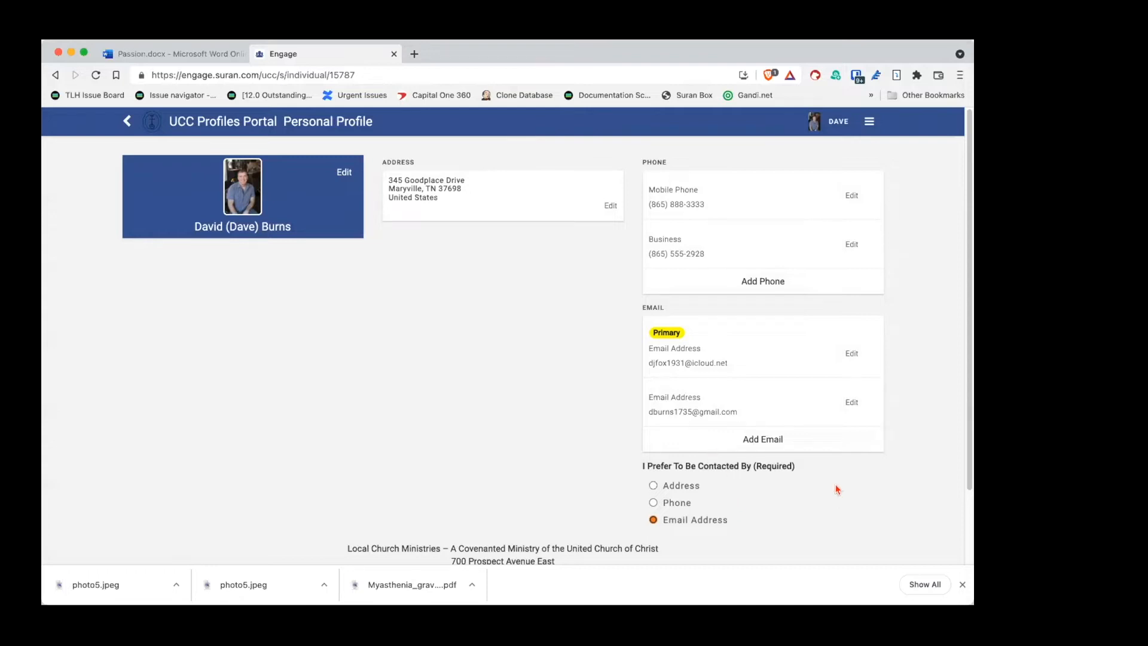
scroll(828, 494, "down", 2)
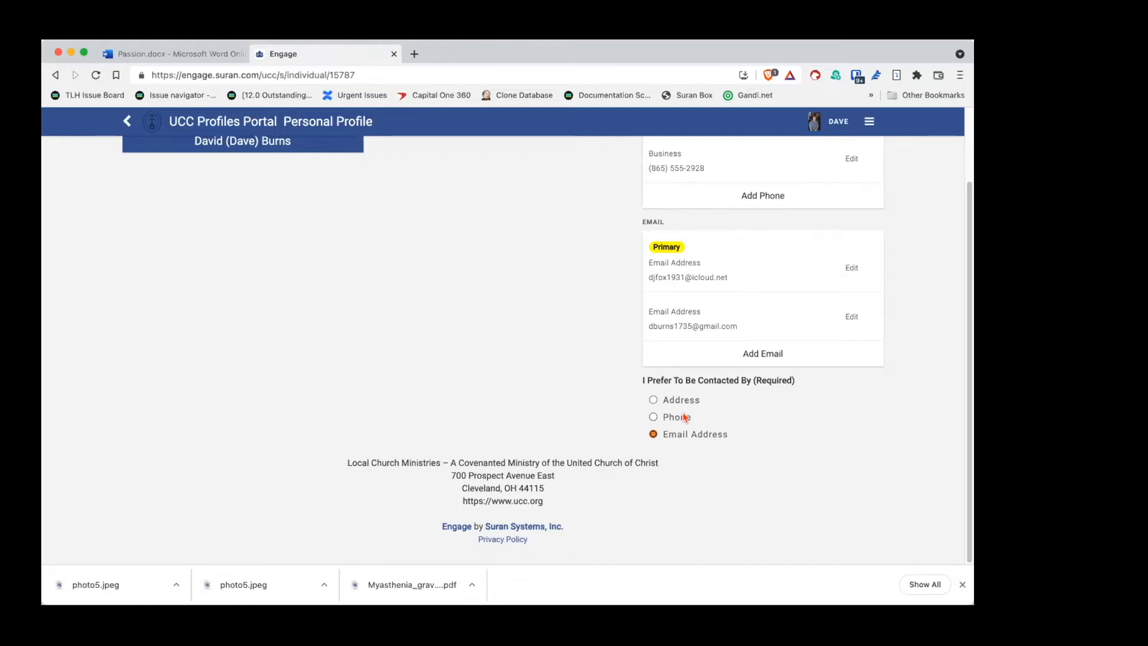
scroll(772, 432, "up", 3)
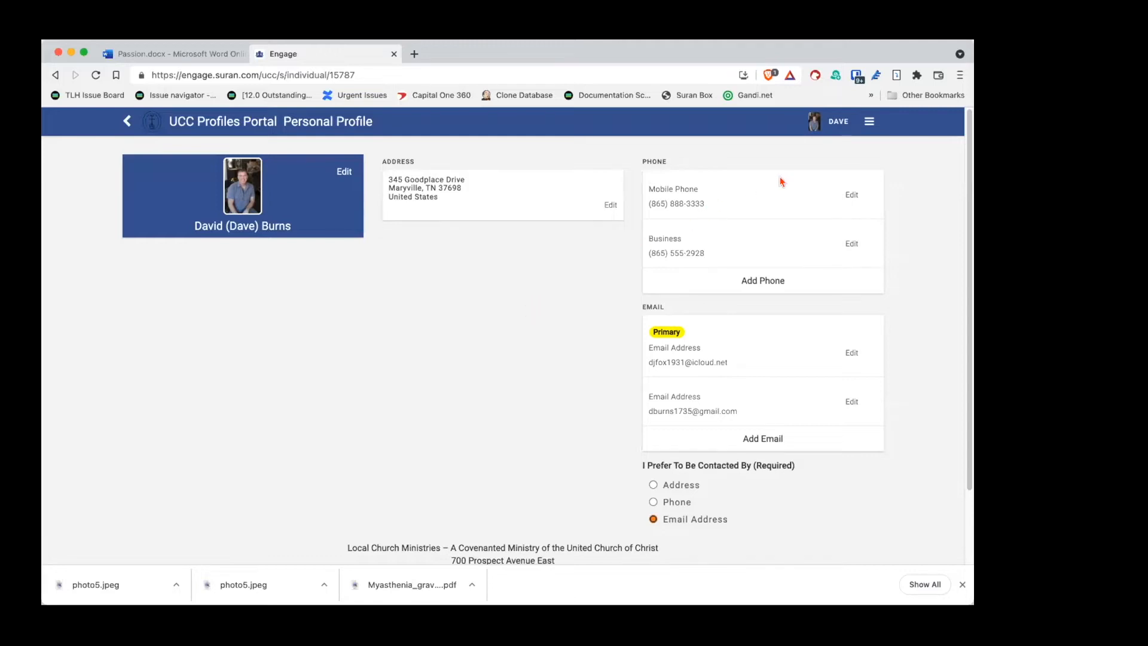
Step: Return to the portal Home page through the top-right navigation menu
left_click(861, 129)
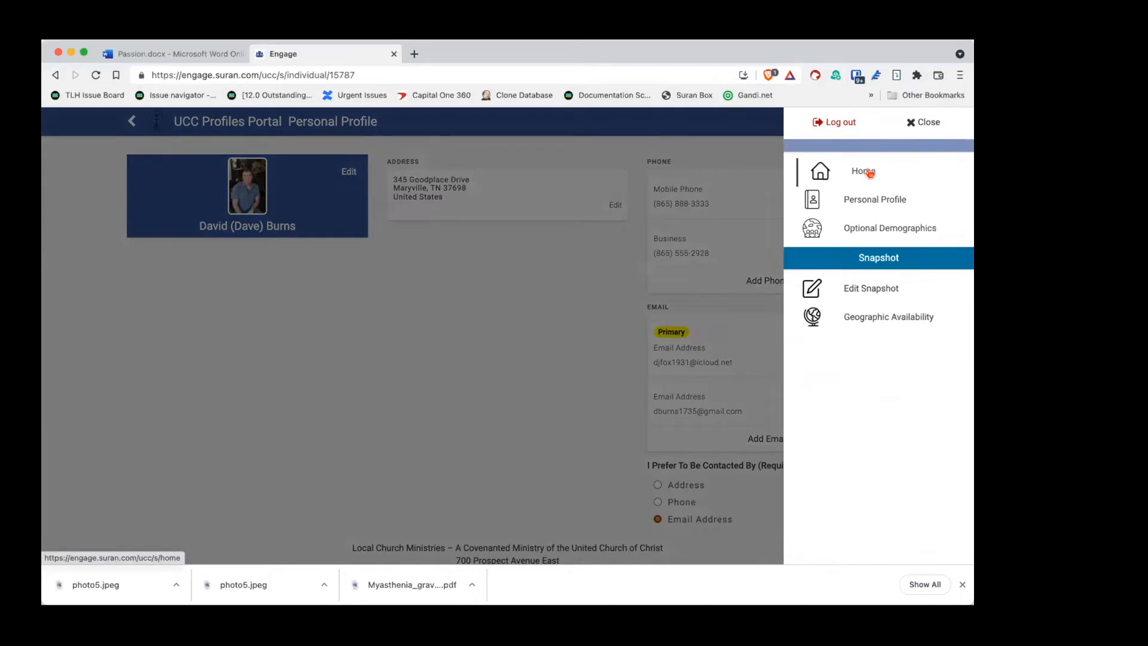
left_click(867, 172)
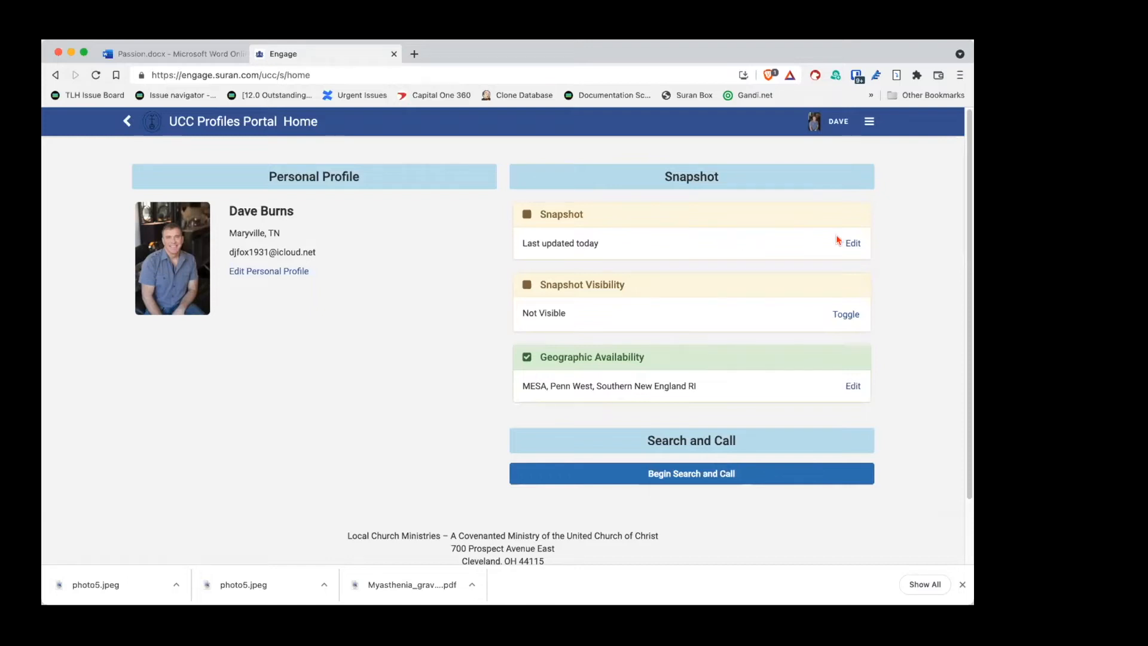
Step: In the Snapshot editor, set standing to the MESA conference and the MESA Test association
left_click(853, 244)
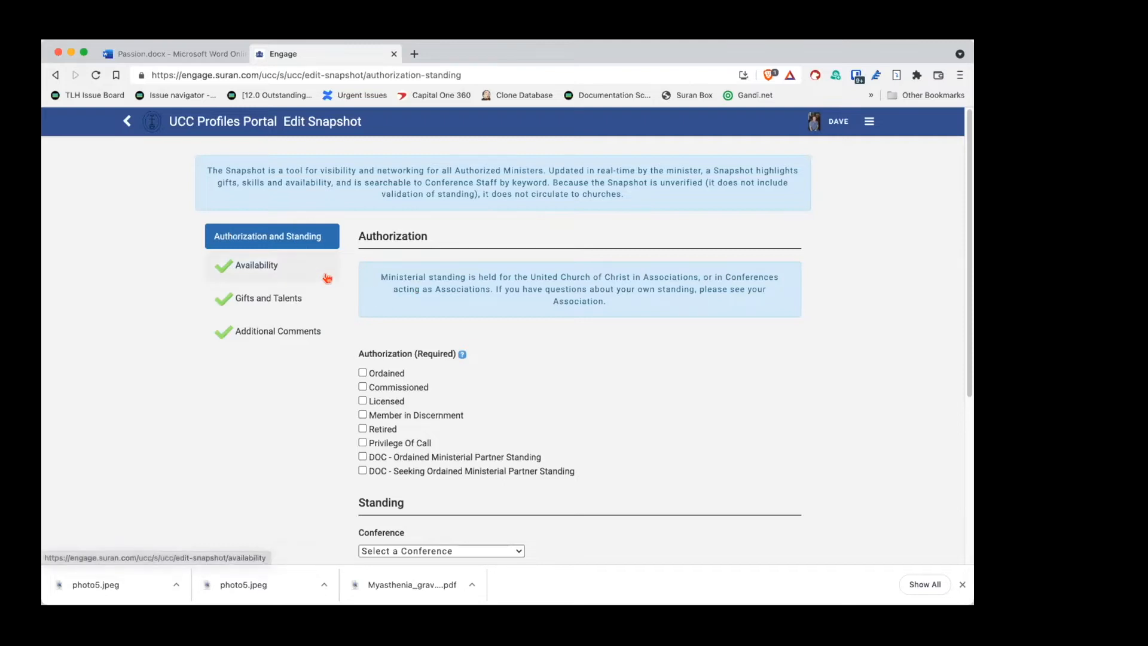
scroll(344, 282, "down", 3)
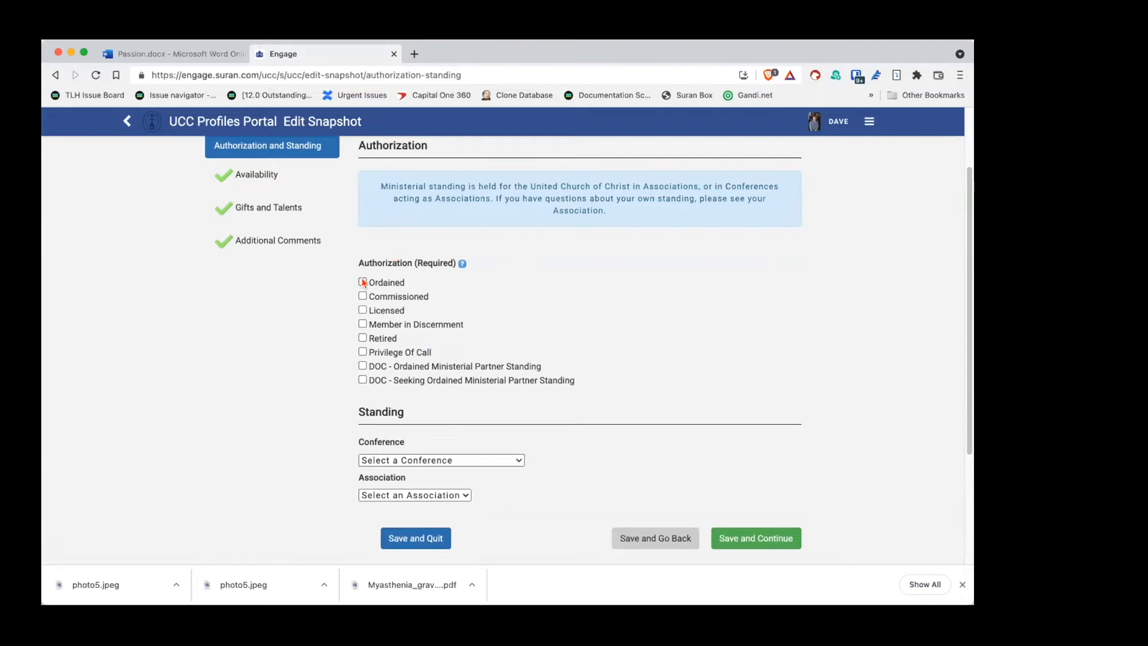
scroll(556, 308, "down", 5)
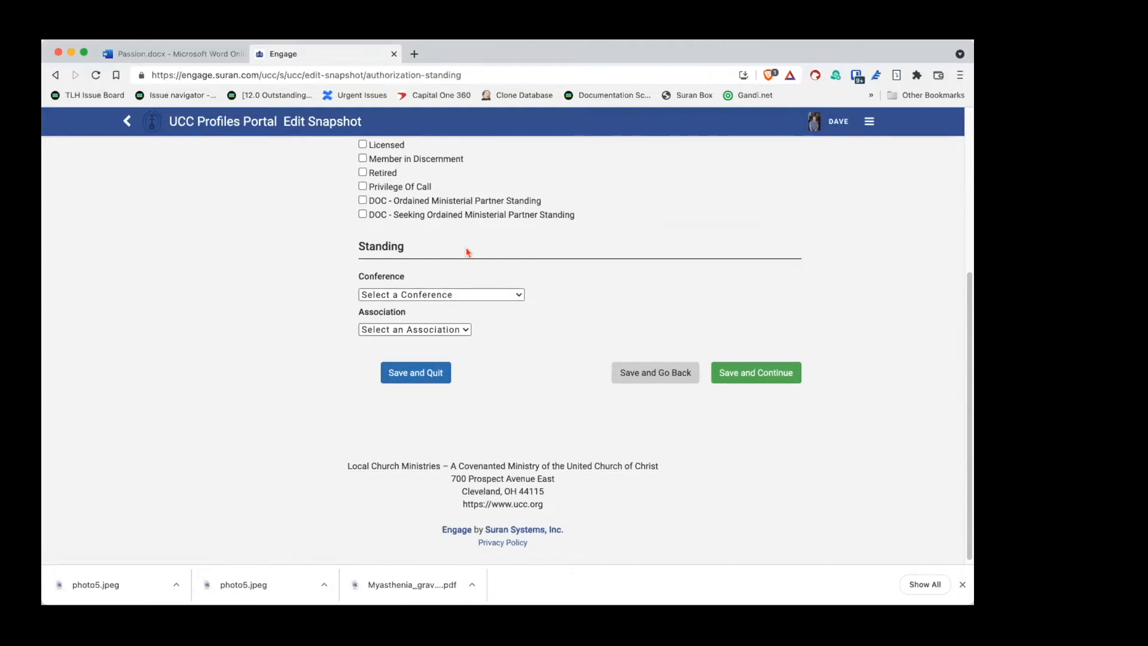
left_click(406, 294)
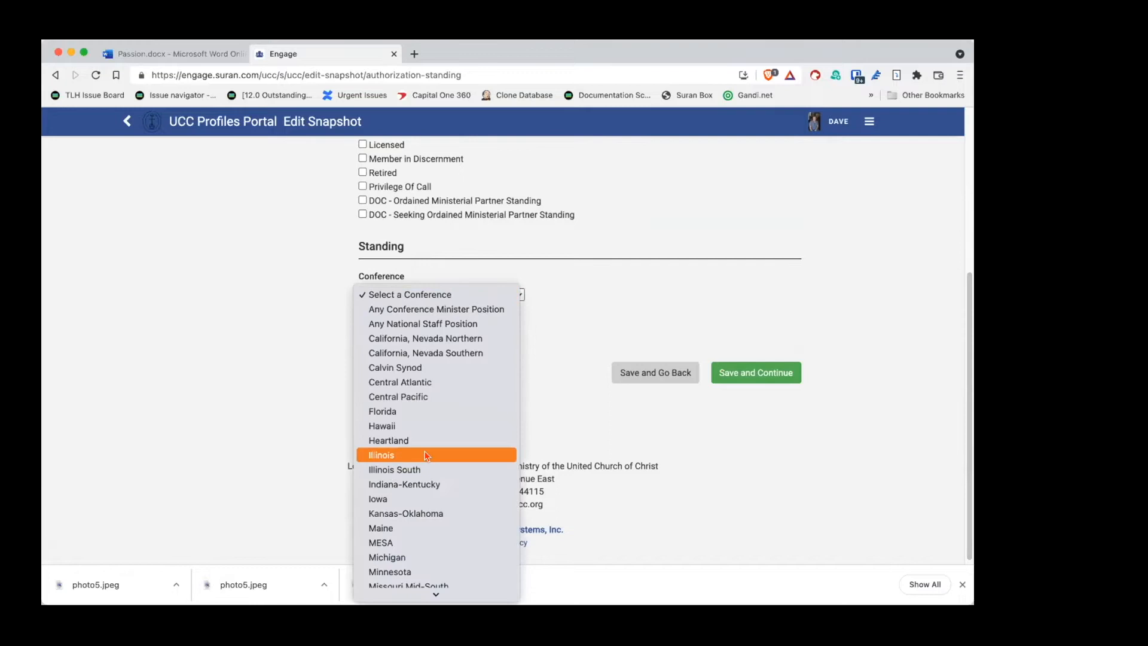
scroll(427, 455, "down", 5)
left_click(422, 375)
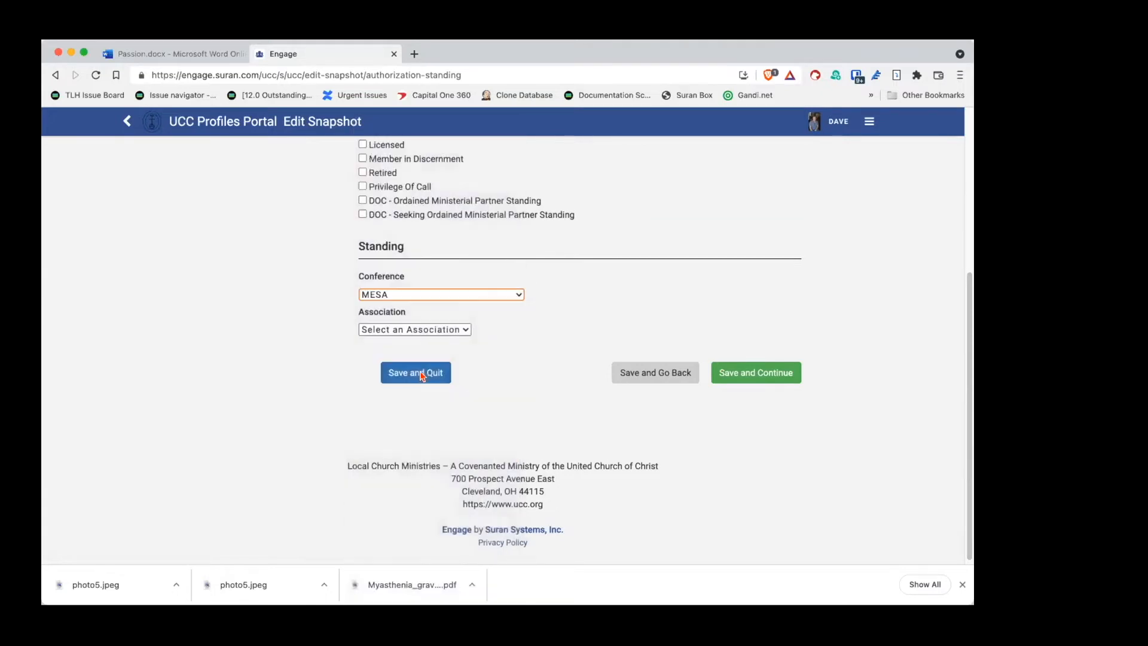
left_click(446, 330)
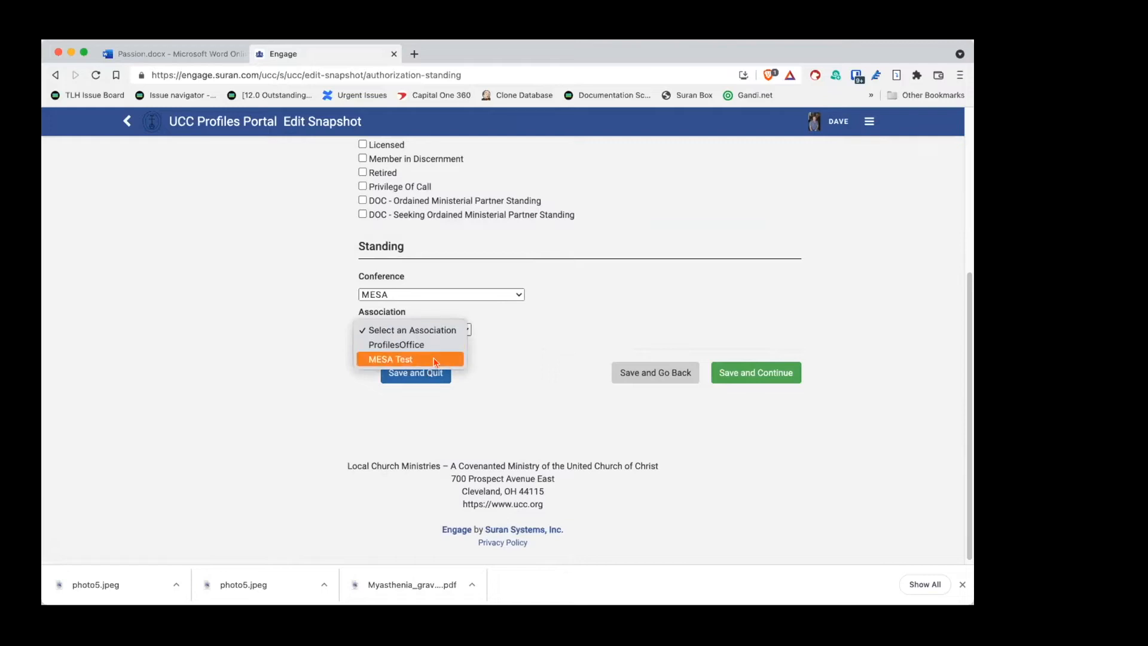
left_click(434, 361)
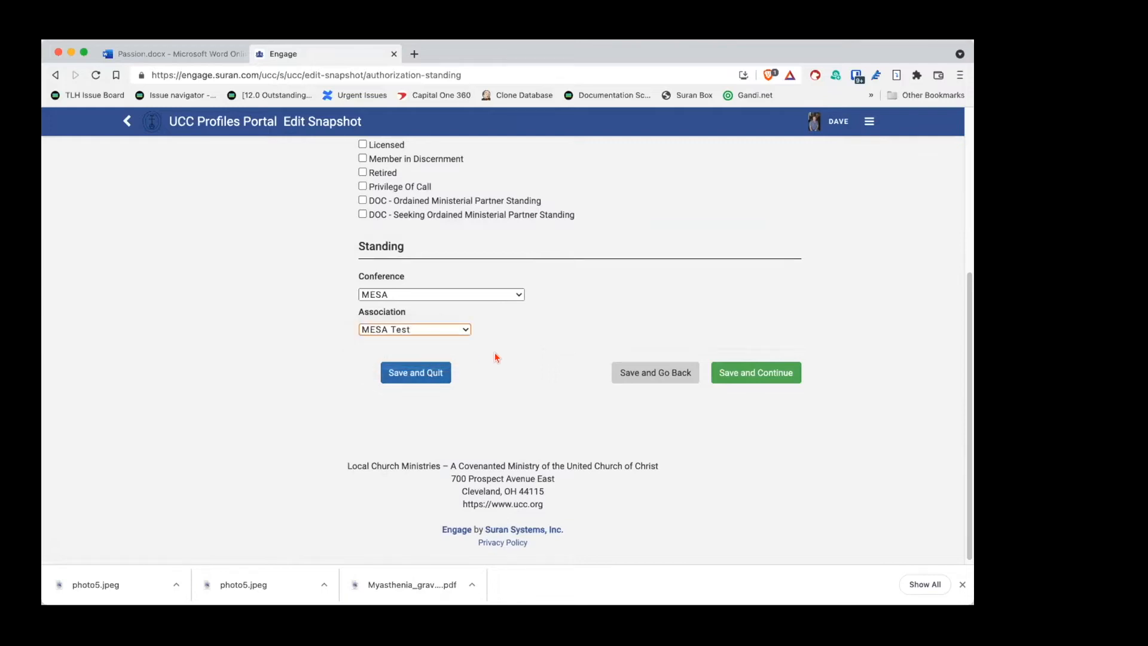
Step: Mark the authorization as Ordained and save to continue to Availability
scroll(501, 365, "up", 1)
scroll(501, 366, "up", 4)
scroll(504, 363, "down", 4)
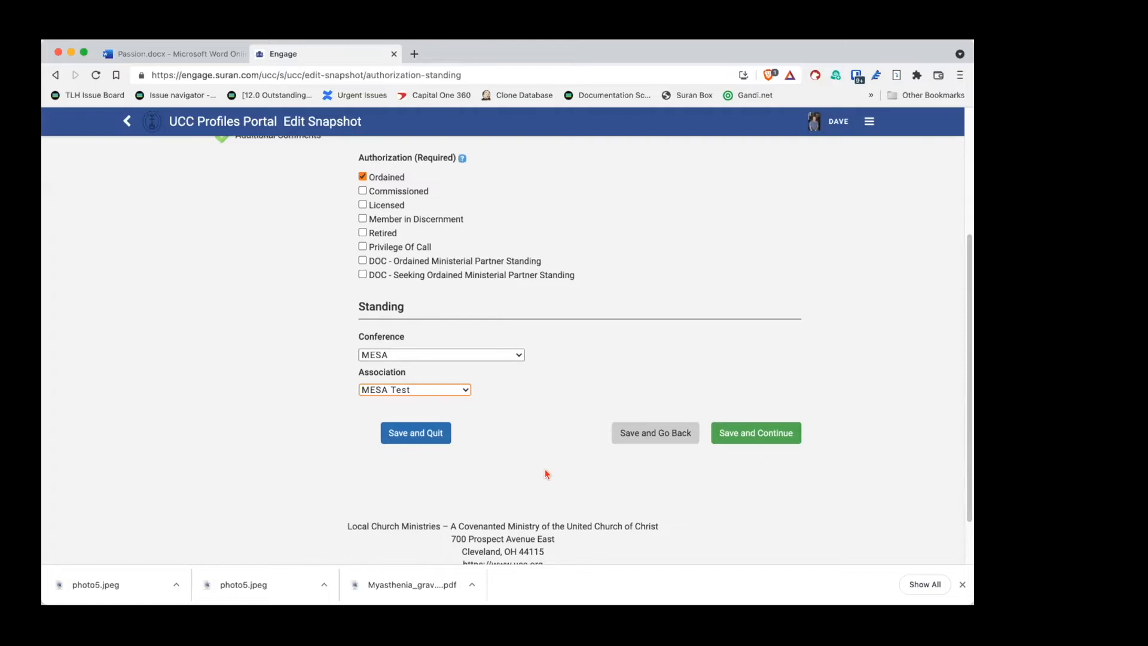
left_click(622, 440)
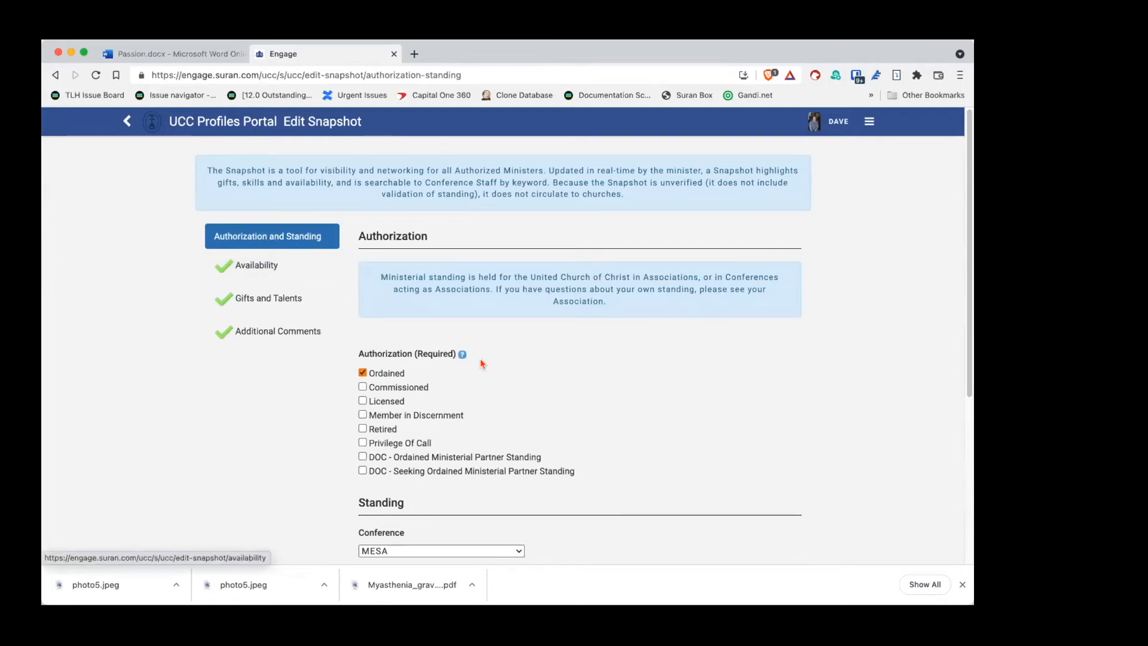
scroll(600, 364, "down", 3)
scroll(600, 363, "up", 1)
left_click(422, 499)
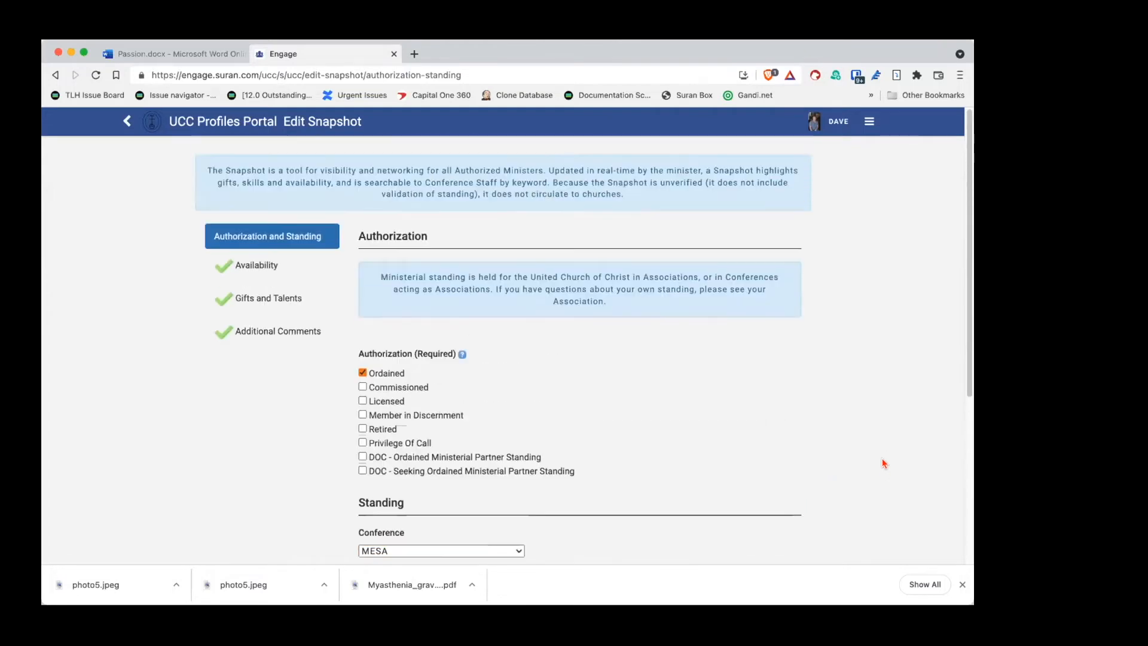
scroll(884, 463, "down", 2)
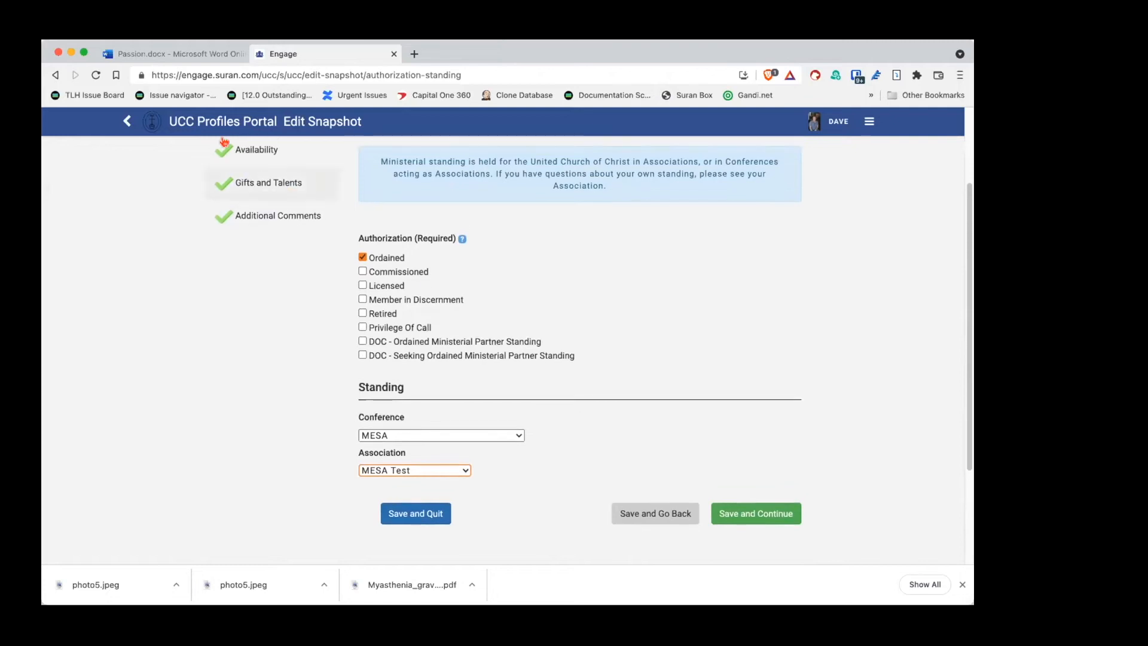
left_click(764, 519)
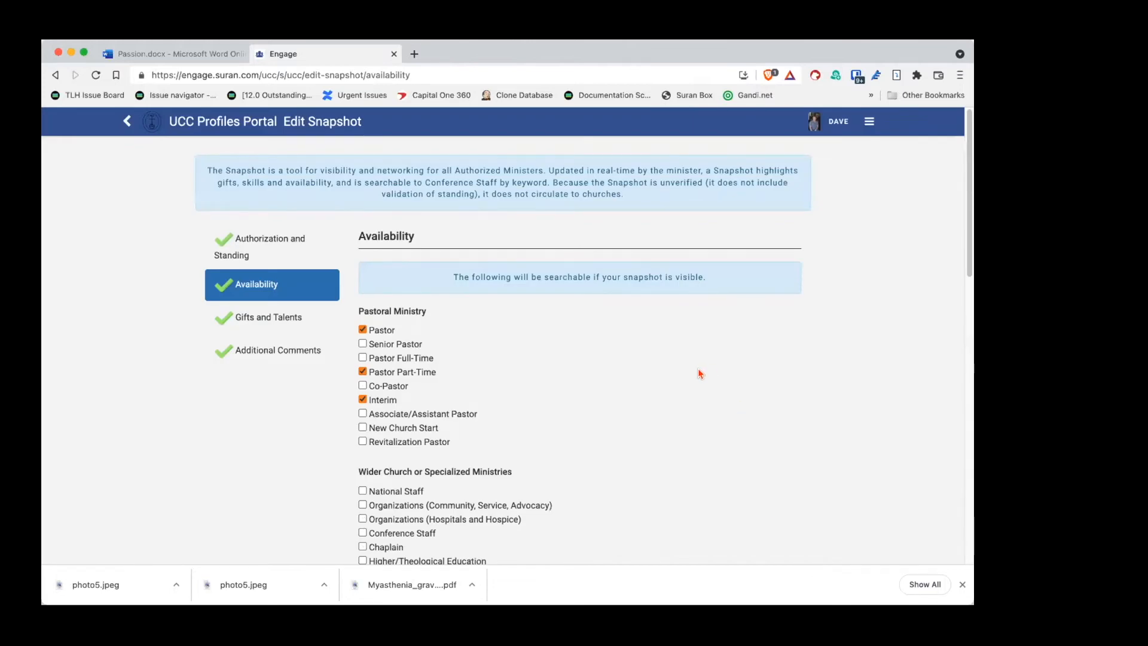
Step: Mark Conference Staff and Higher/Theological Education as ministries of interest
scroll(700, 374, "down", 1)
scroll(700, 374, "down", 5)
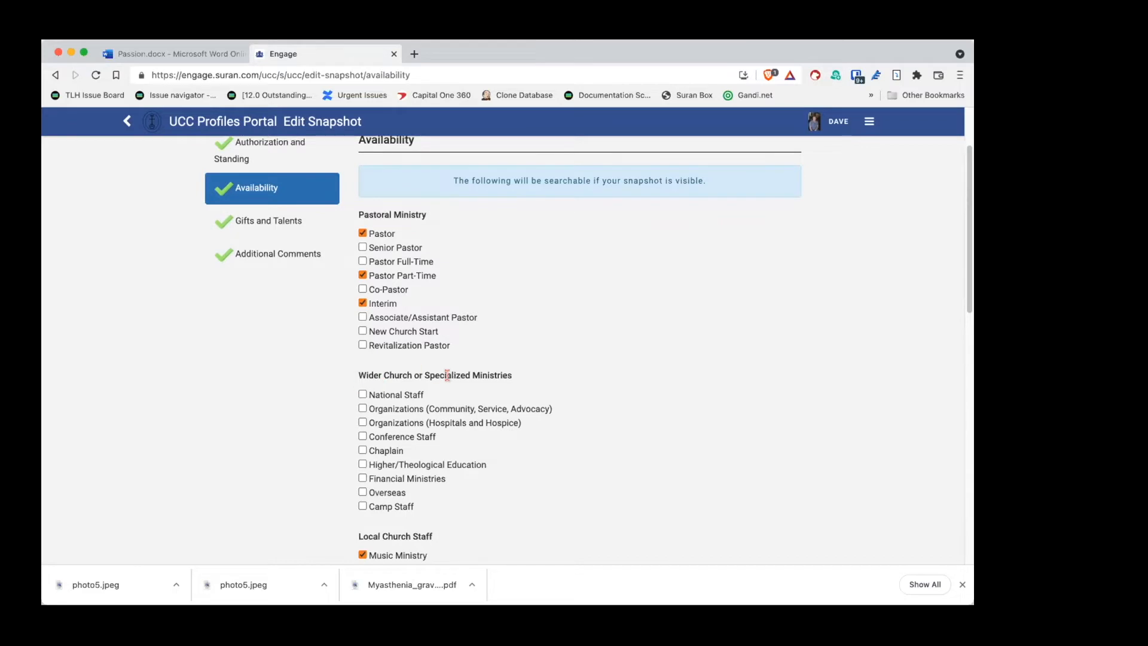
scroll(727, 405, "down", 1)
scroll(727, 405, "down", 2)
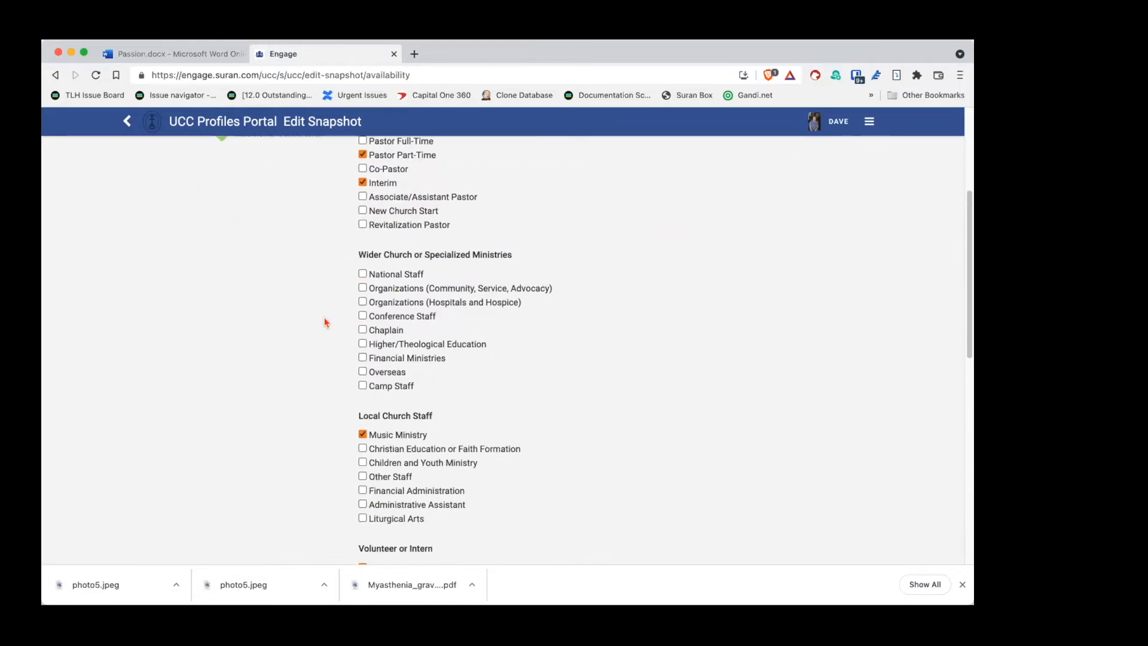
left_click(362, 316)
left_click(363, 343)
Step: Bring up the date picker for the Available Start Date field
scroll(658, 327, "down", 4)
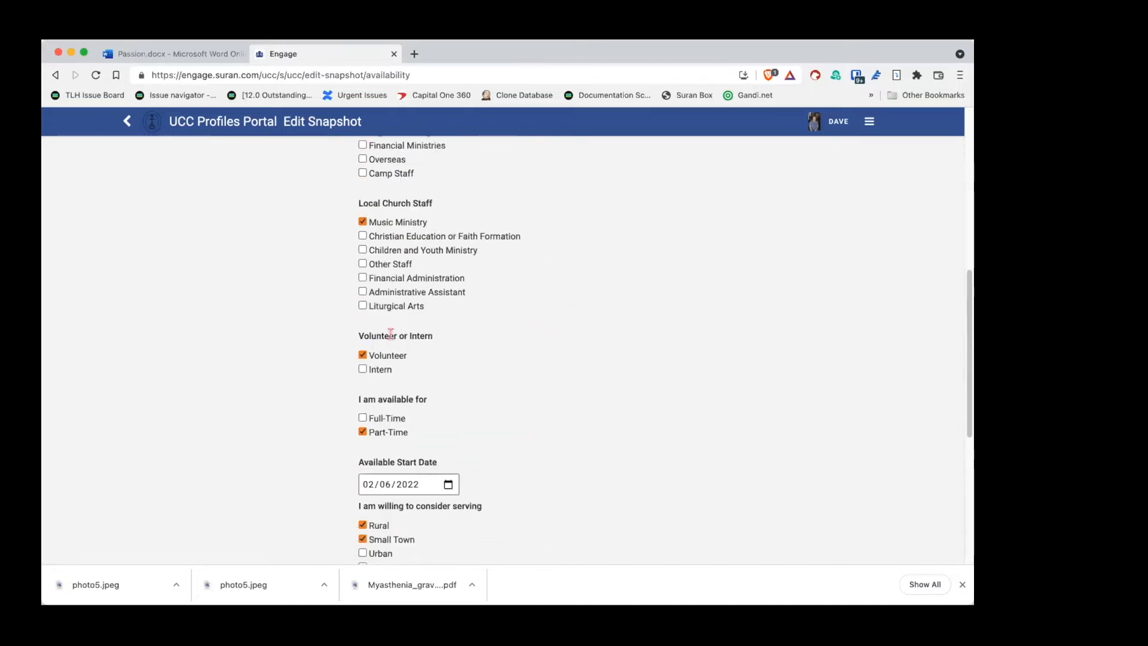
scroll(648, 330, "down", 1)
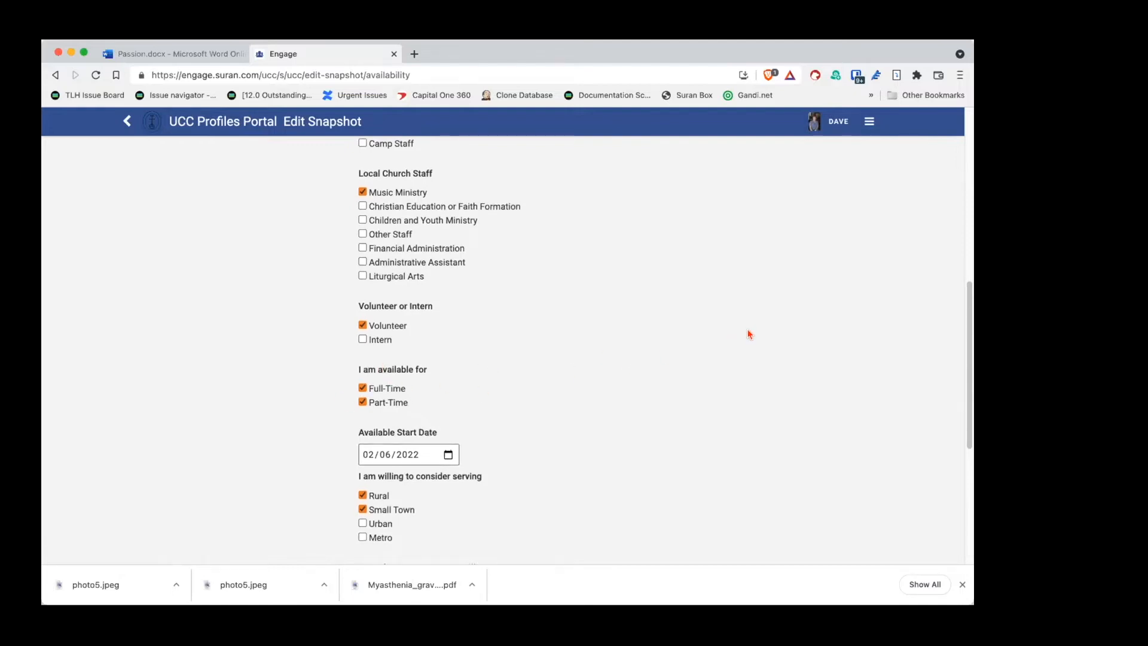
scroll(748, 333, "down", 3)
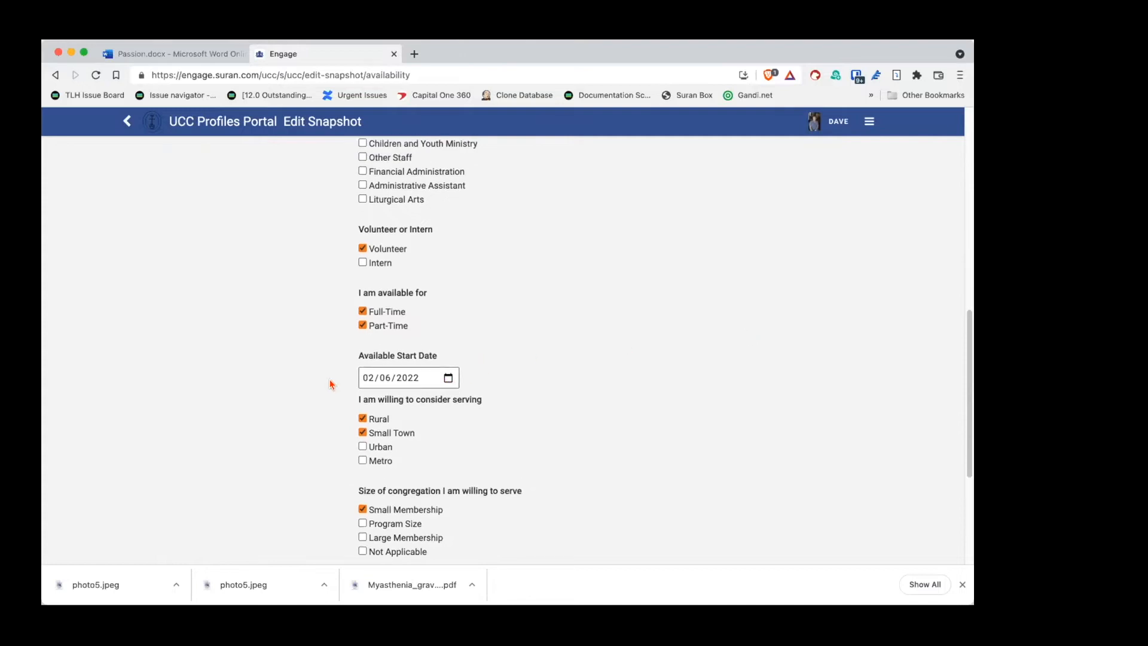
left_click(447, 379)
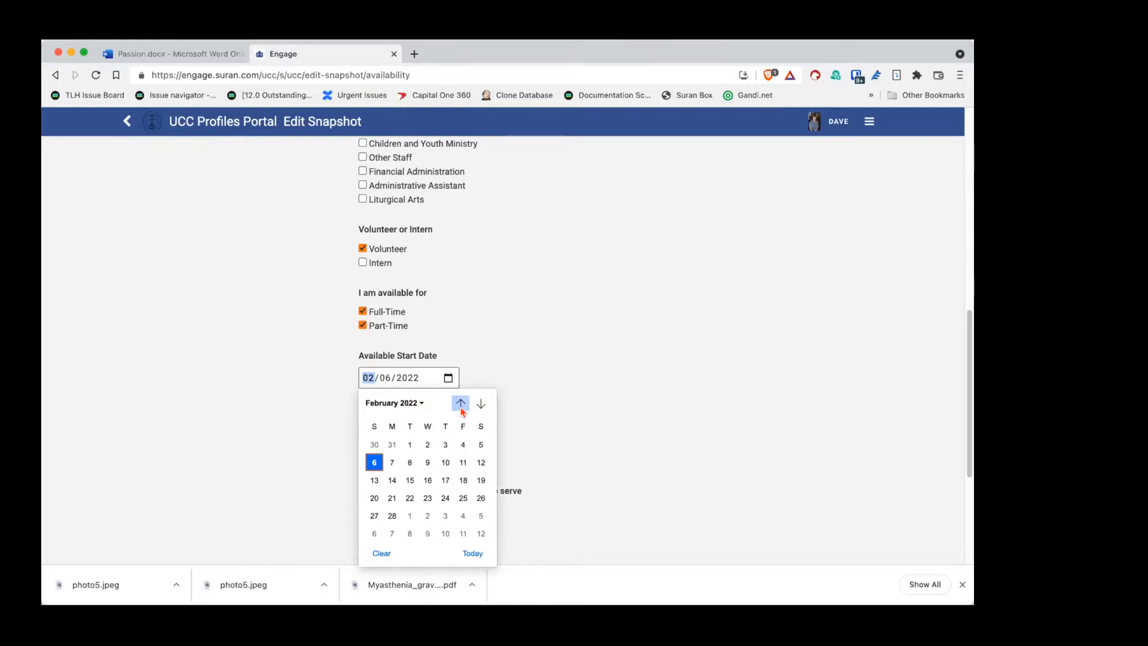
Step: Change the available start date to January 9, 2022 using the month list
left_click(421, 403)
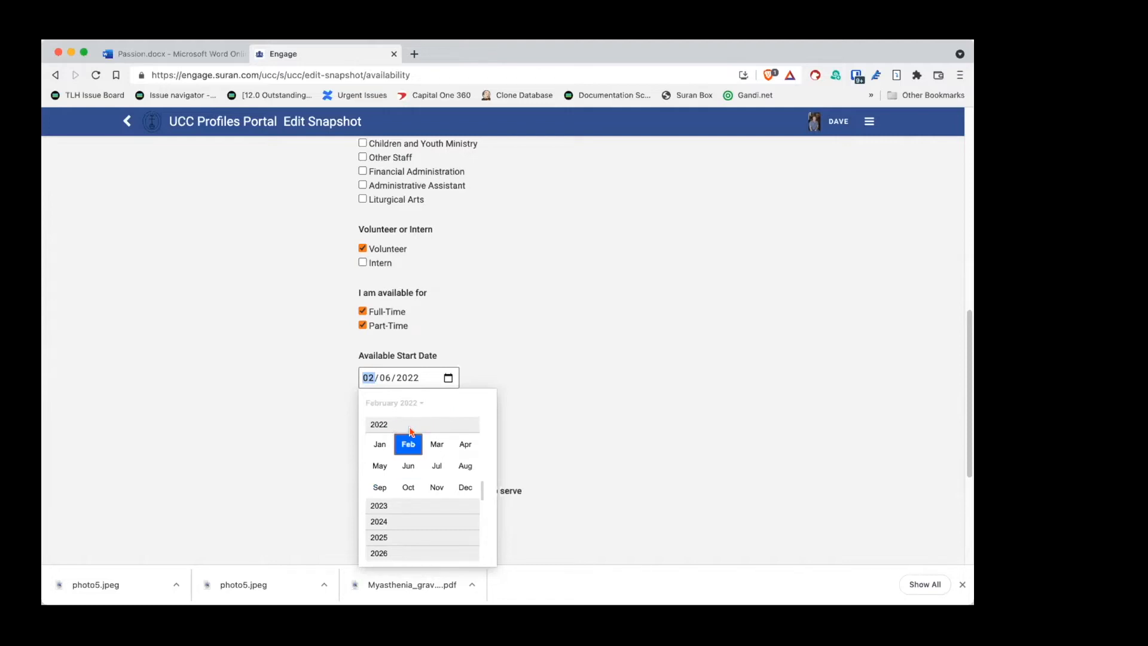
left_click(380, 445)
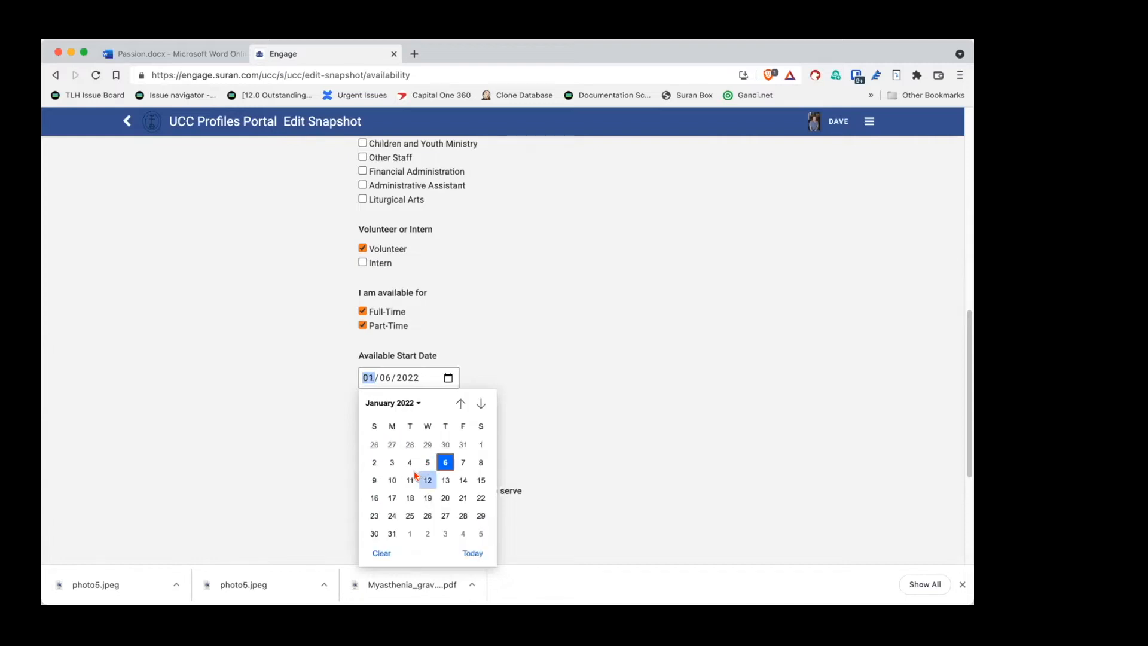
left_click(374, 479)
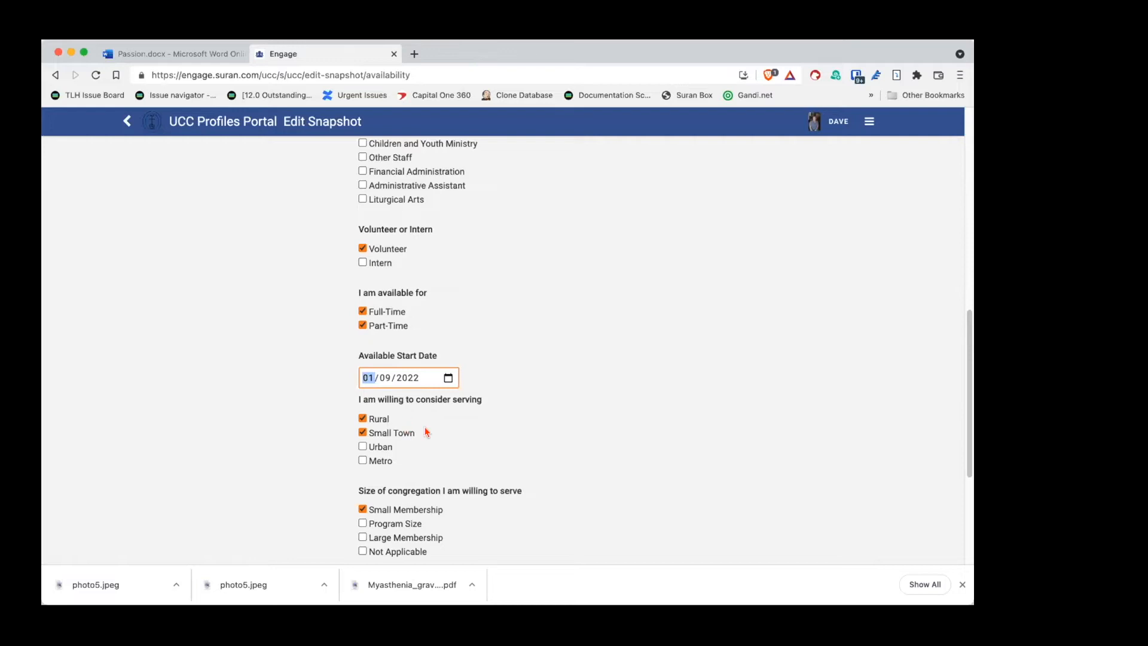
Step: Save the Availability section and continue to Gifts and Talents
scroll(595, 421, "down", 5)
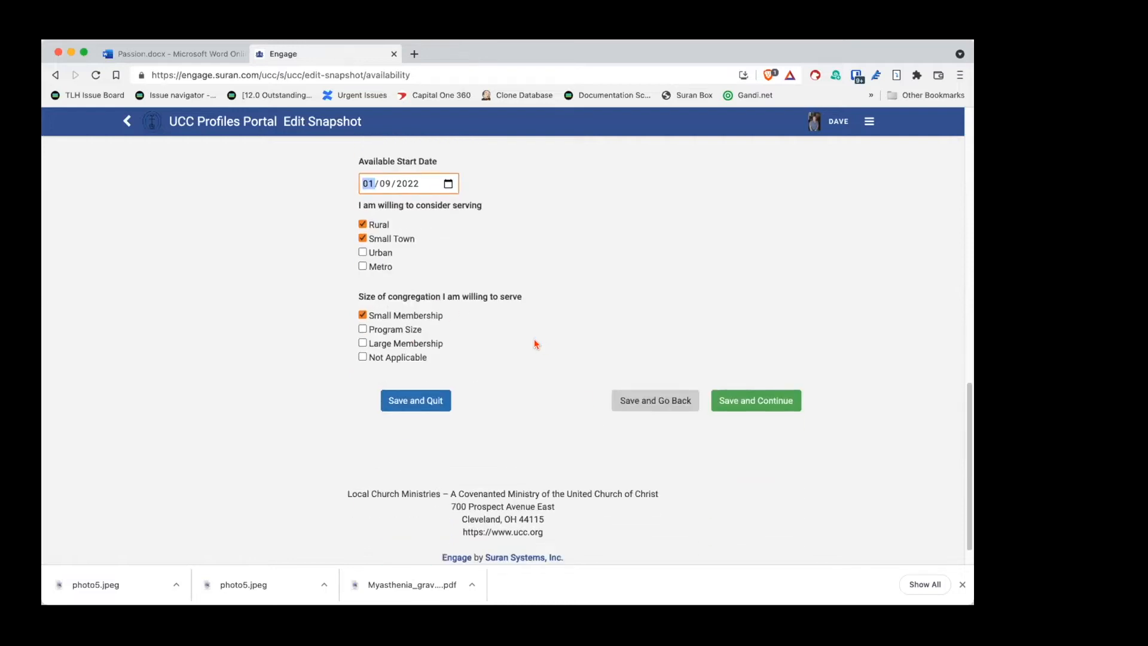
scroll(464, 314, "up", 6)
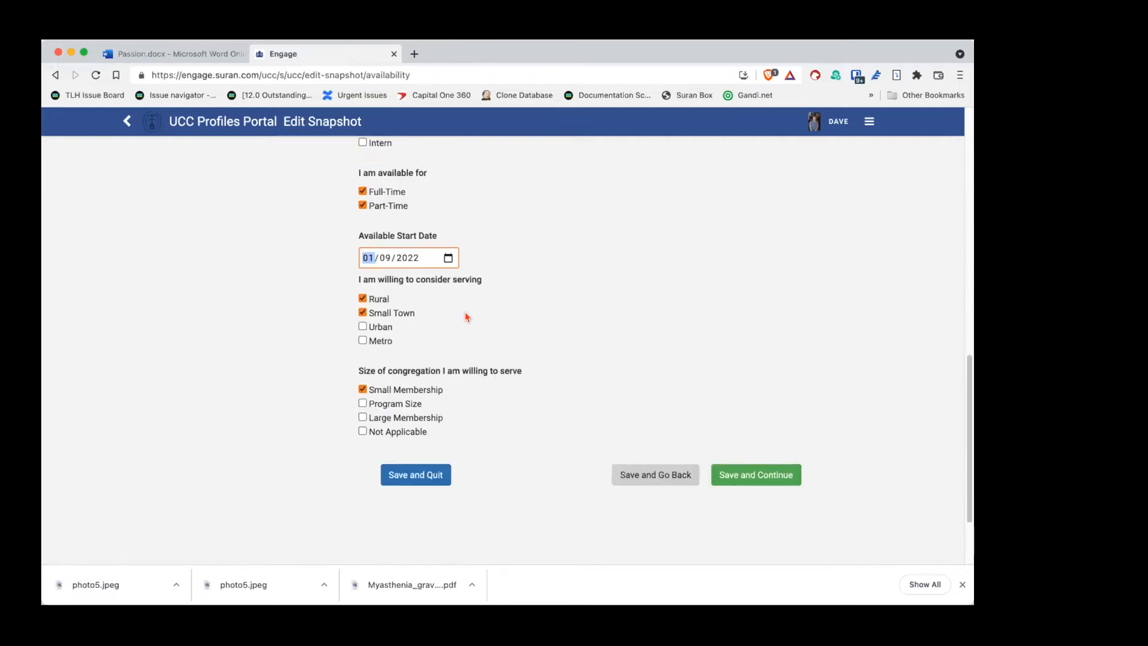
scroll(467, 323, "down", 3)
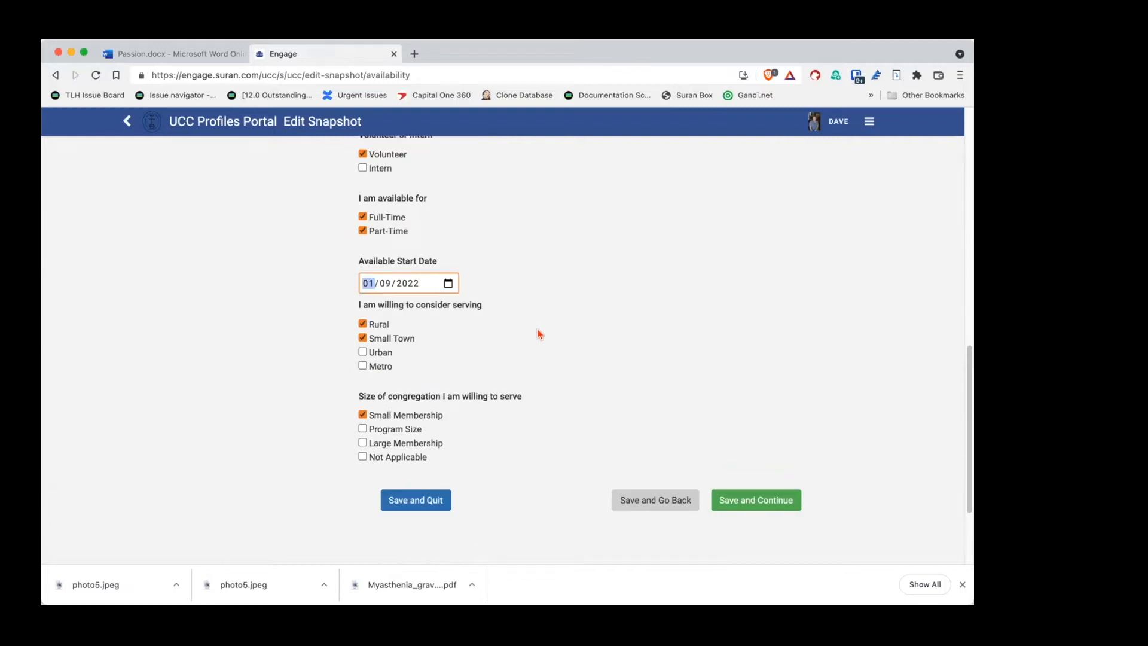
left_click(757, 506)
Step: Add English to the Selected Languages list
left_click(489, 378)
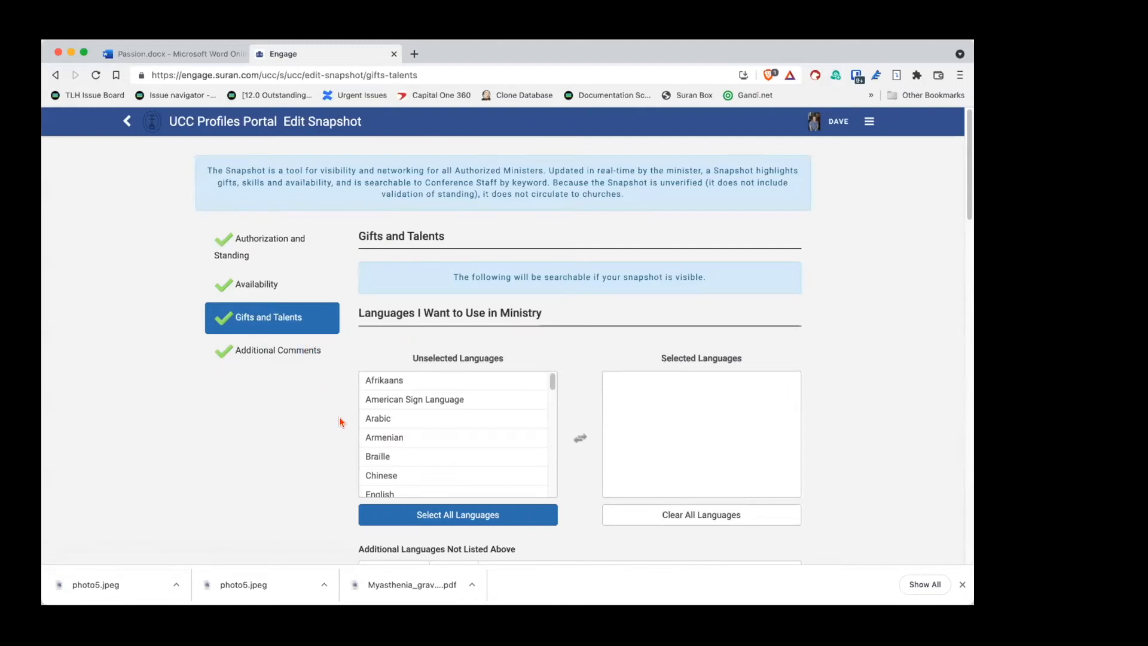
scroll(341, 419, "down", 2)
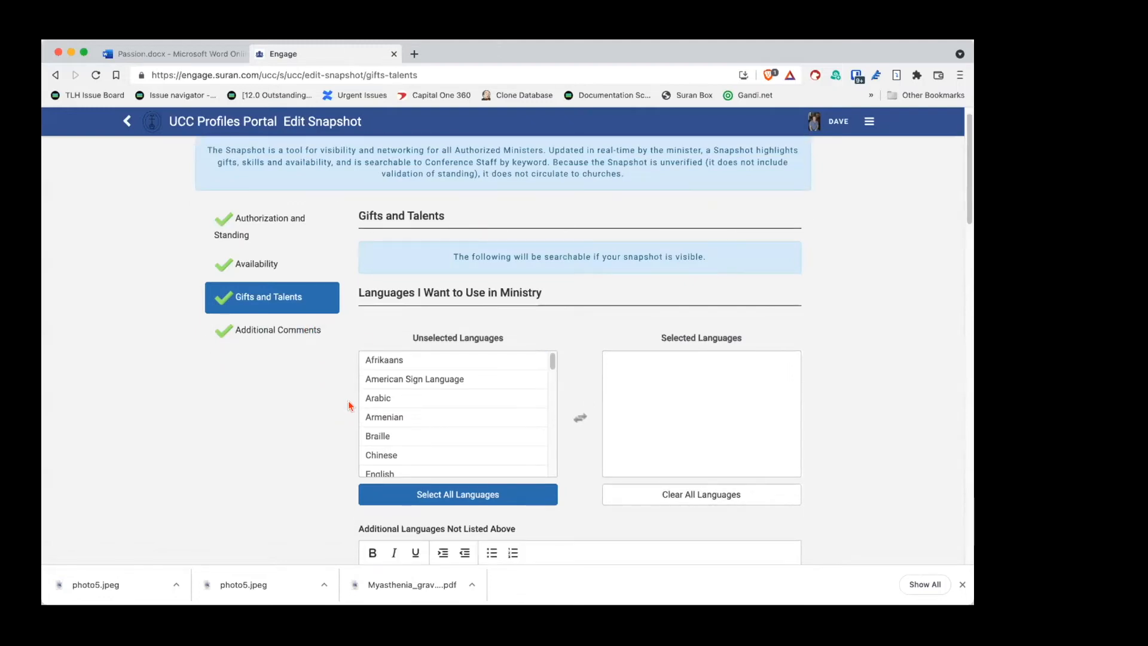
scroll(341, 418, "down", 1)
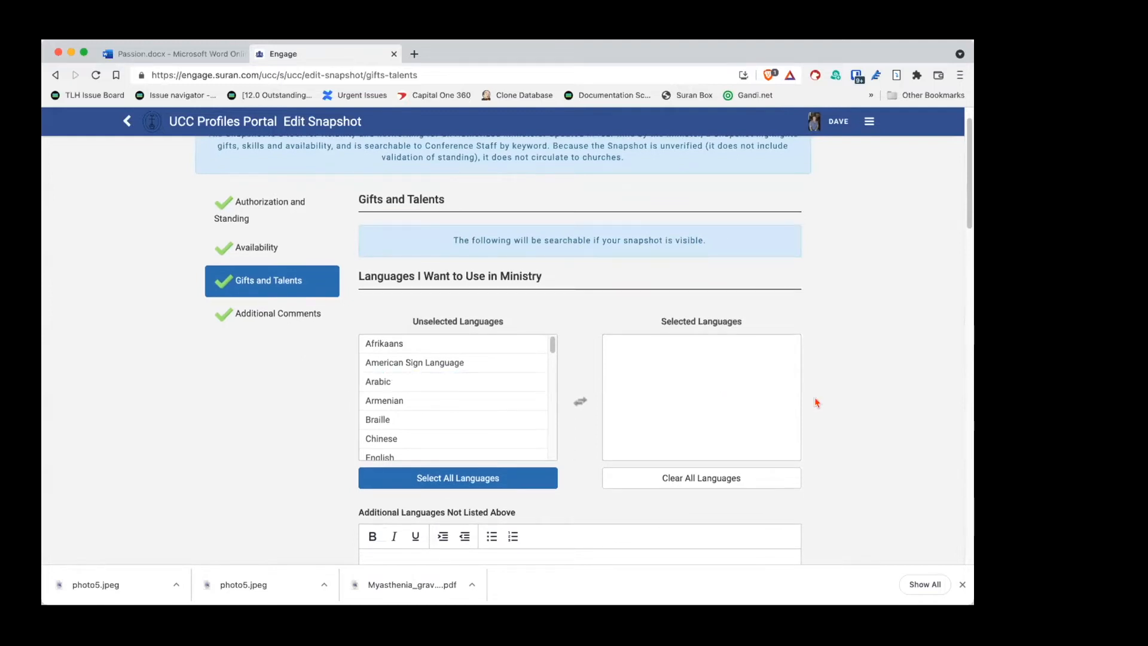
left_click(531, 400)
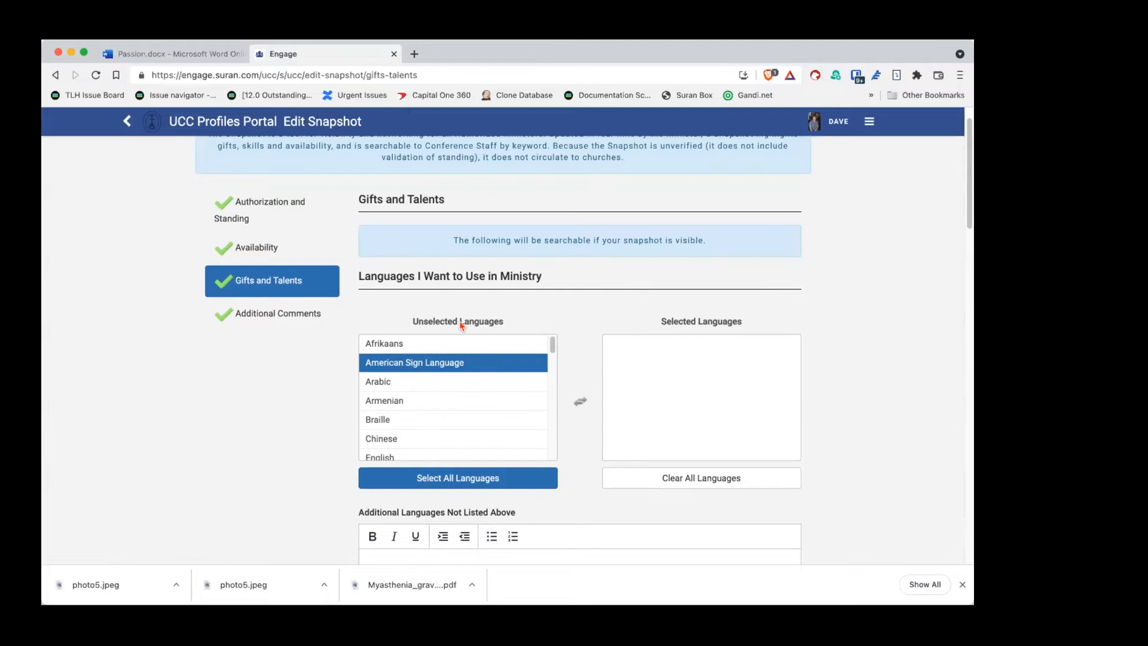
scroll(459, 378, "down", 1)
scroll(458, 378, "down", 5)
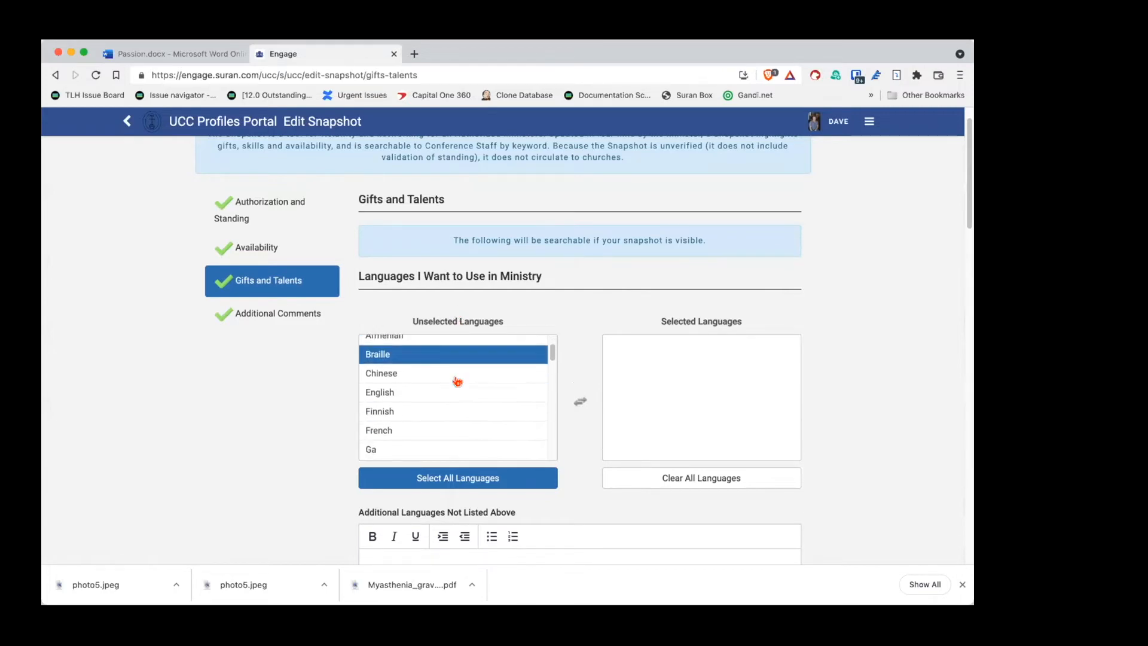
scroll(457, 381, "down", 4)
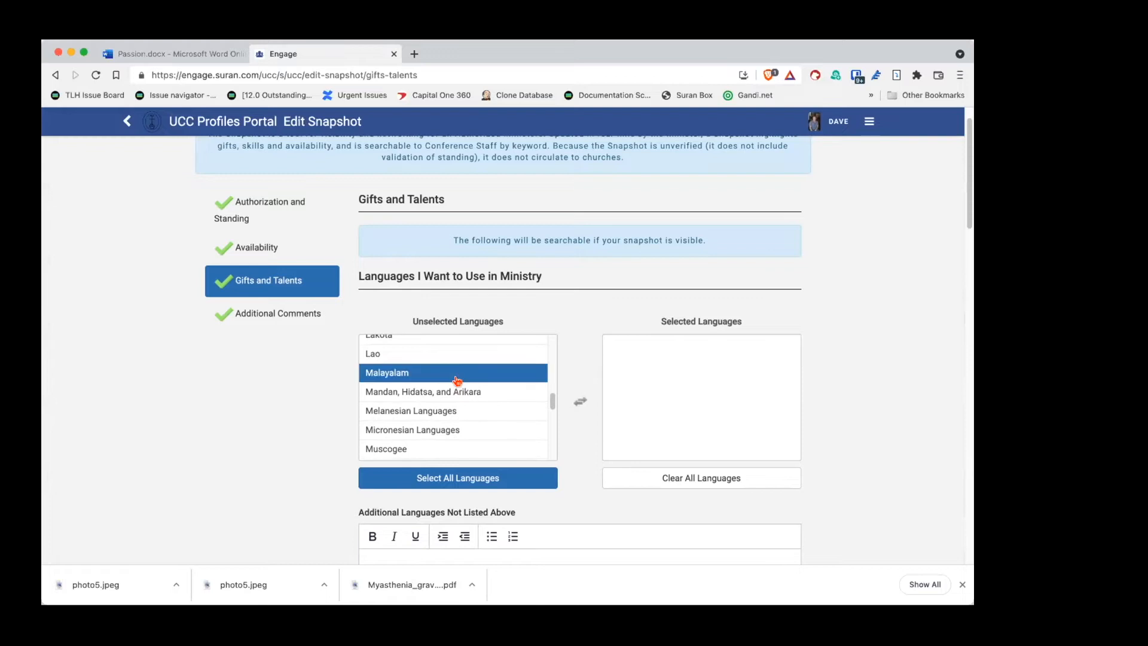
scroll(458, 379, "up", 8)
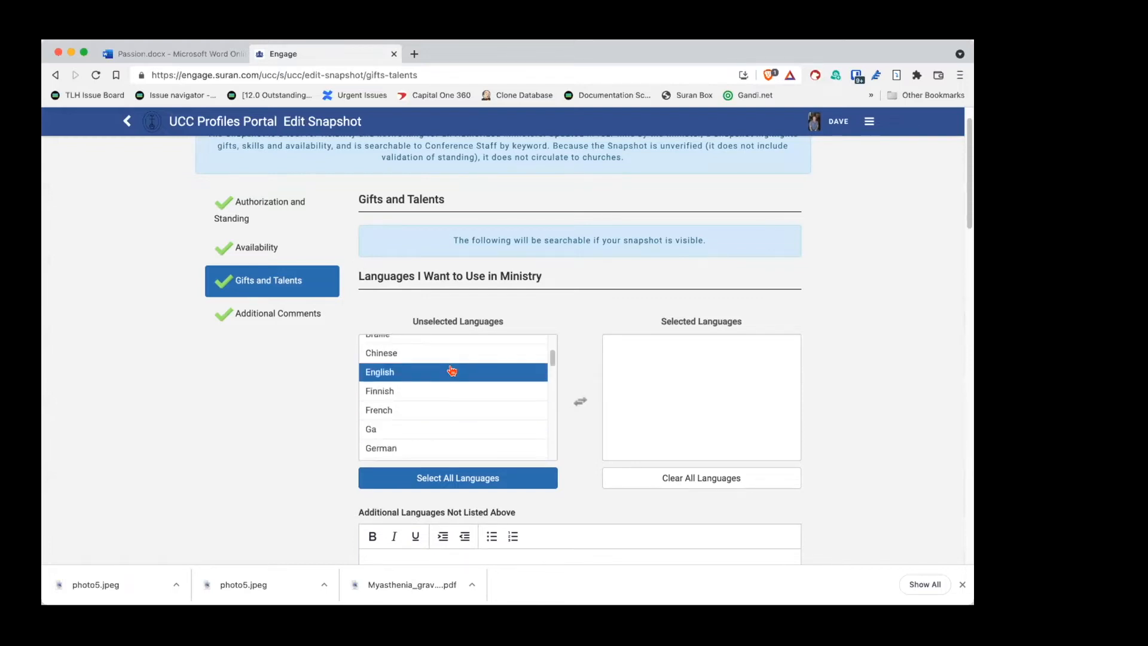
double_click(453, 372)
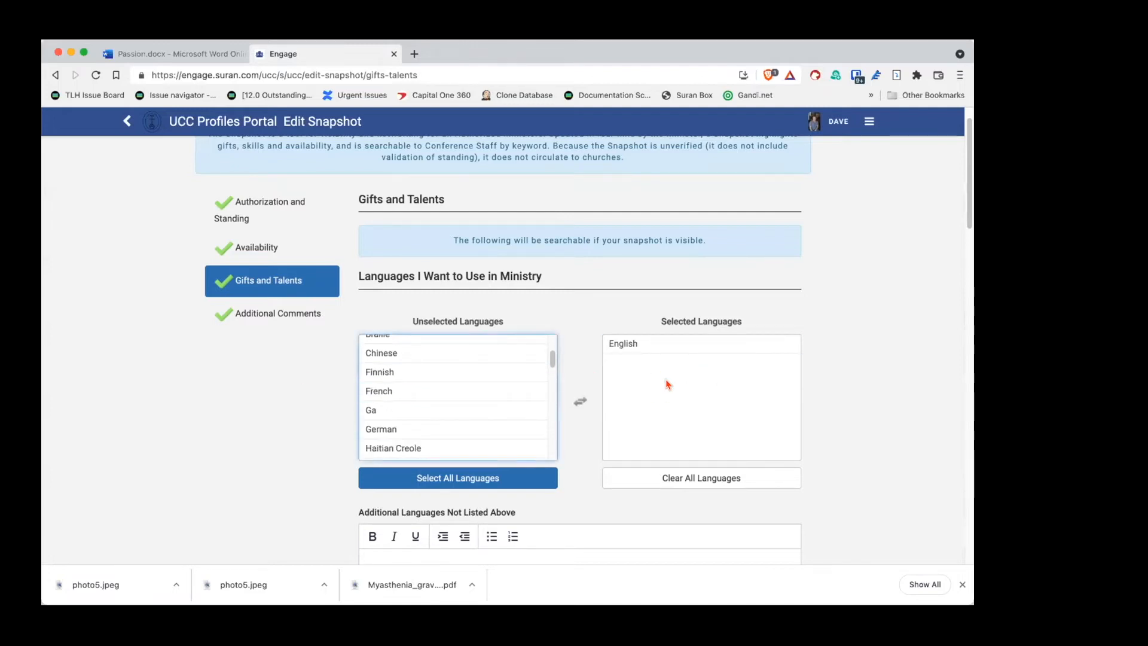
Step: Add German to the selected languages, removing the mistakenly added Russian
scroll(588, 426, "down", 2)
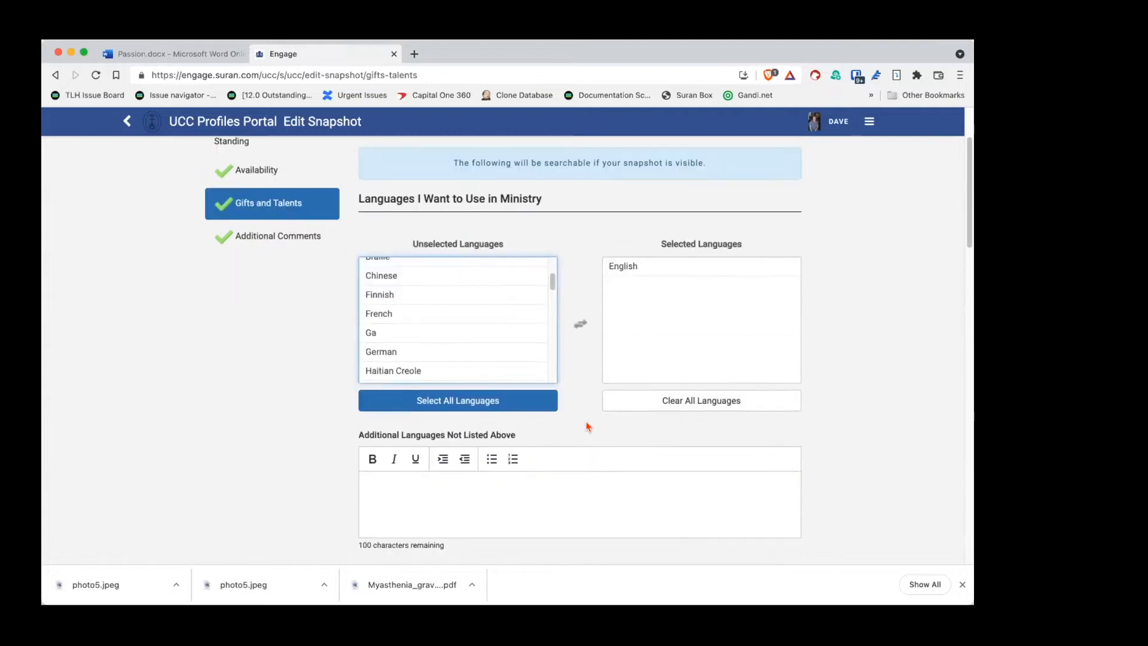
scroll(490, 350, "down", 8)
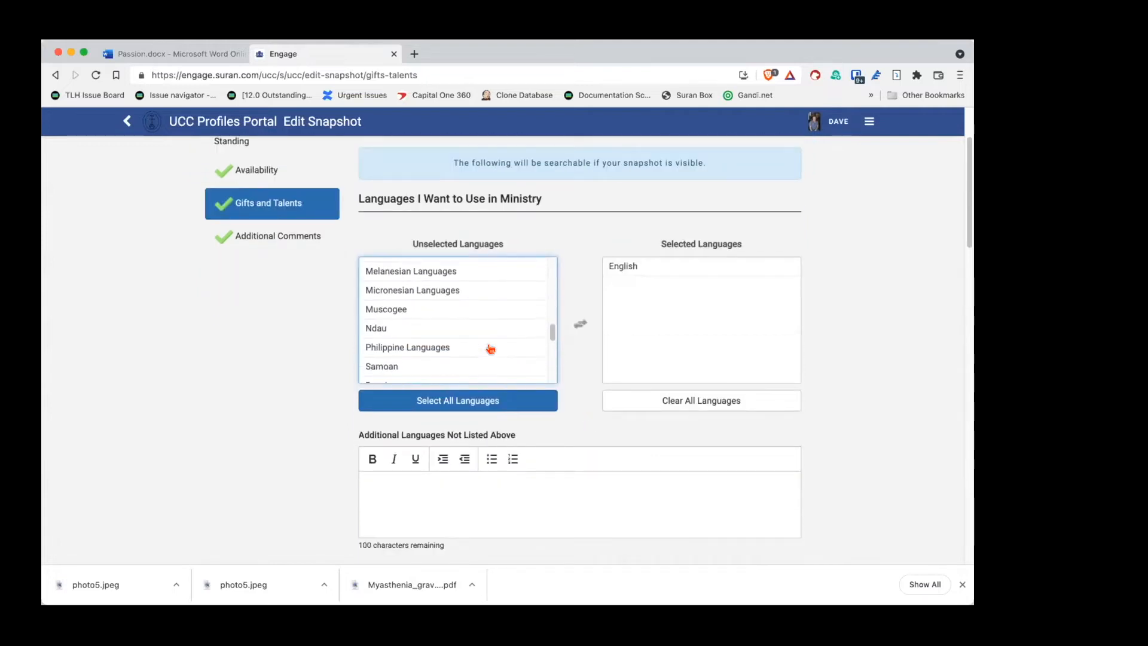
scroll(491, 350, "down", 3)
scroll(491, 350, "up", 3)
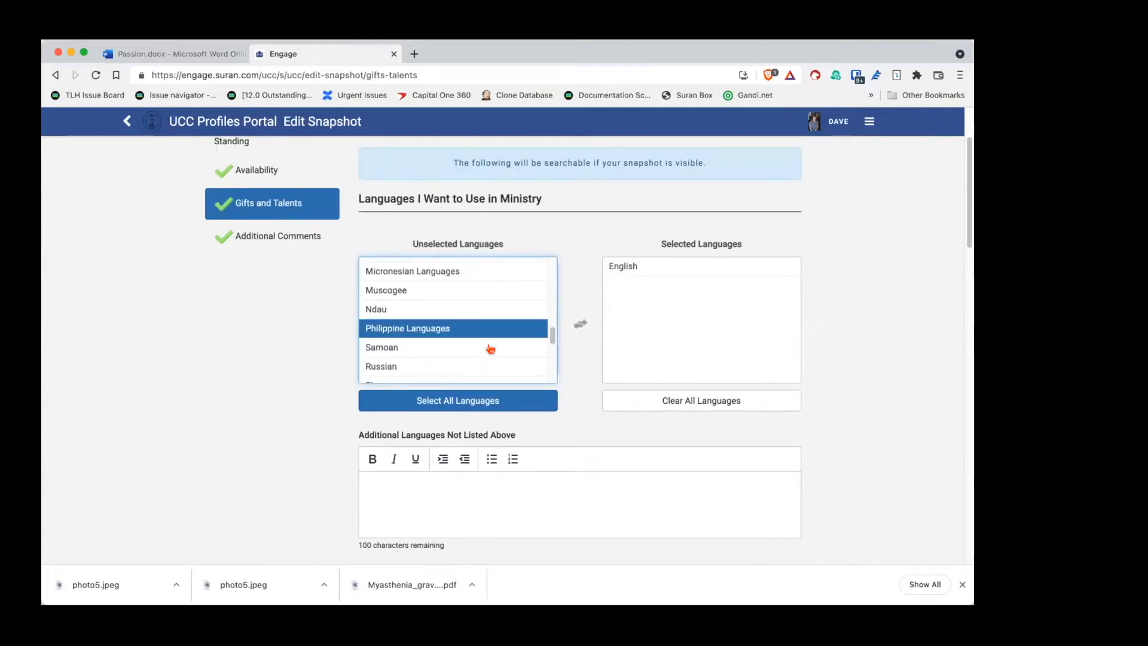
left_click(472, 366)
scroll(470, 343, "down", 4)
scroll(471, 345, "up", 10)
left_click(461, 308)
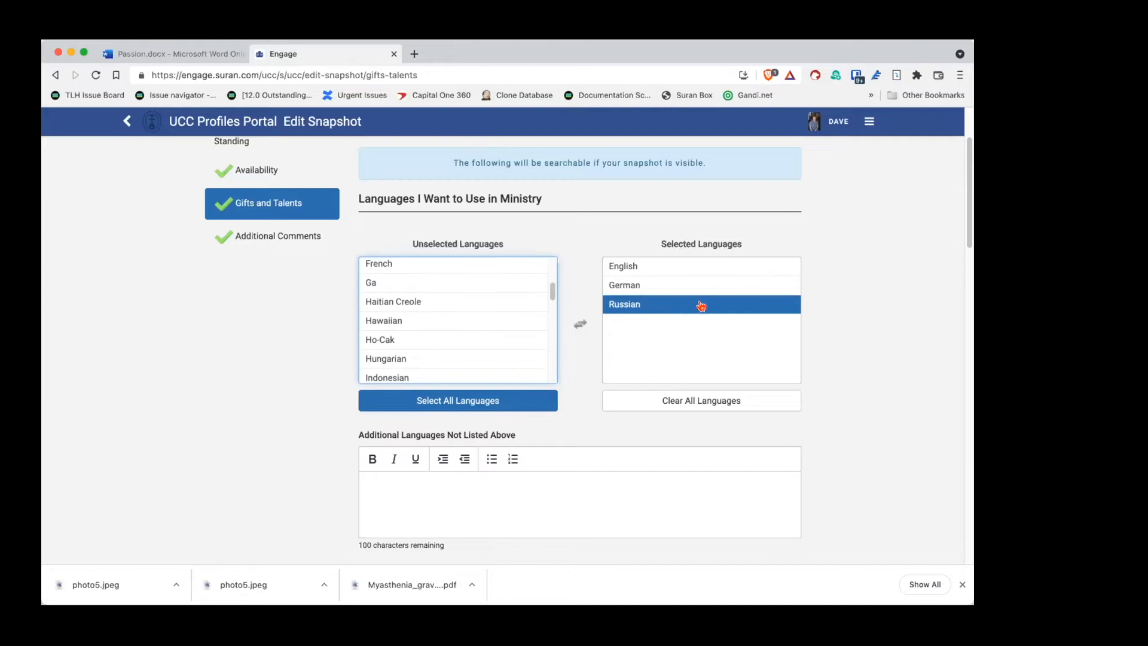
double_click(669, 311)
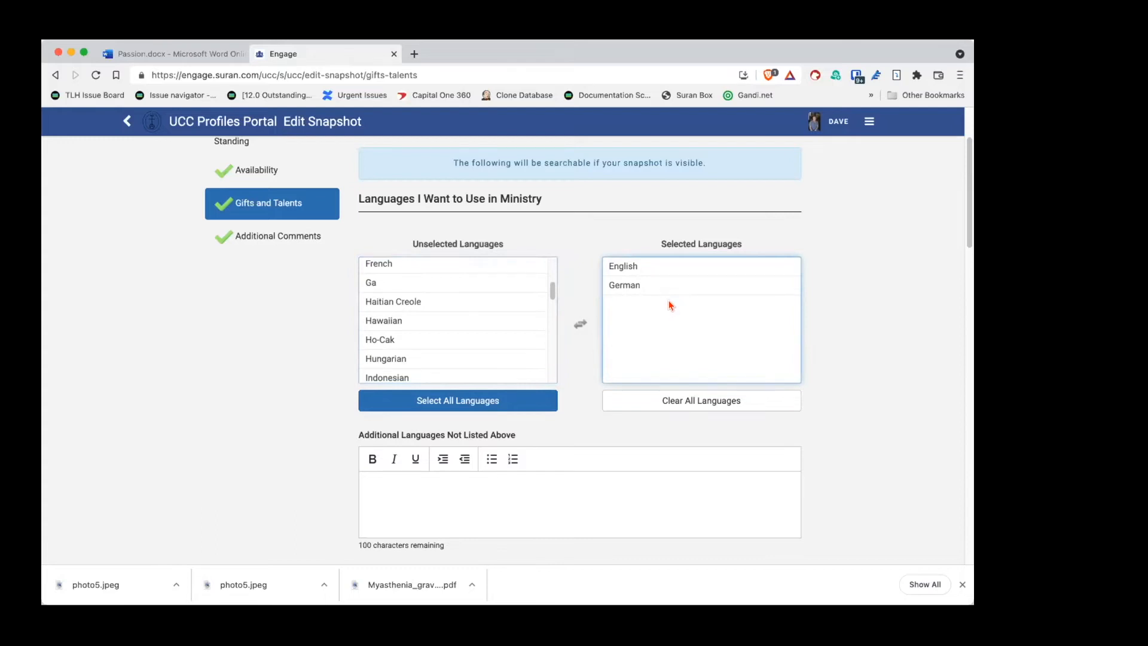
Step: Highlight Hawaiian and focus the additional languages box, leaving it empty
left_click(388, 322)
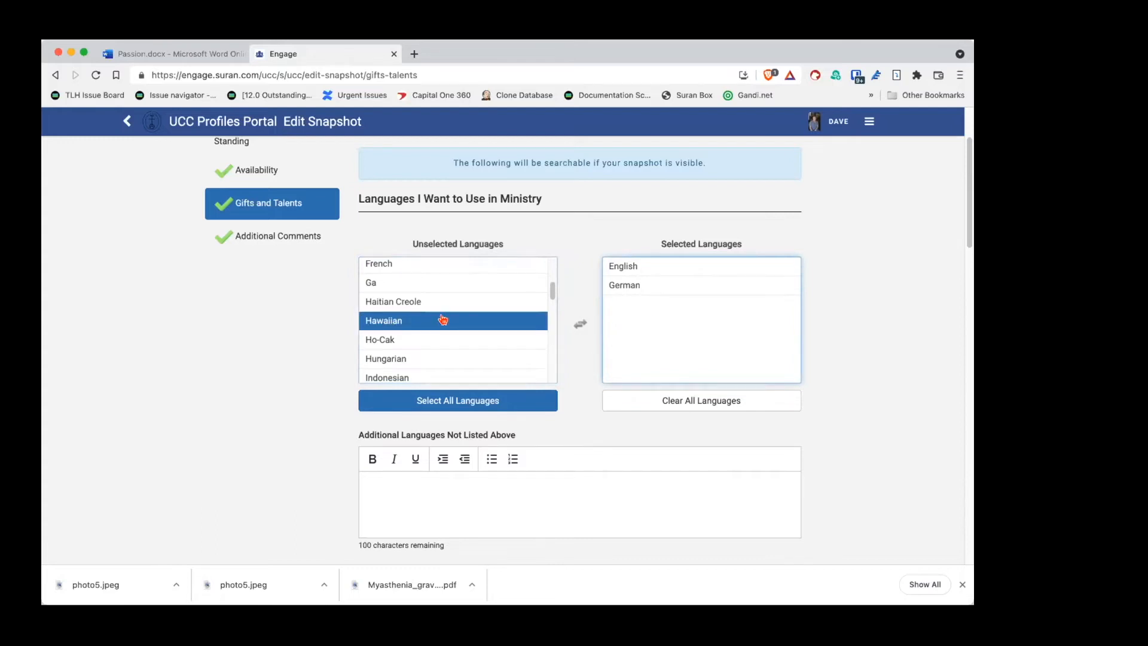
scroll(345, 382, "down", 3)
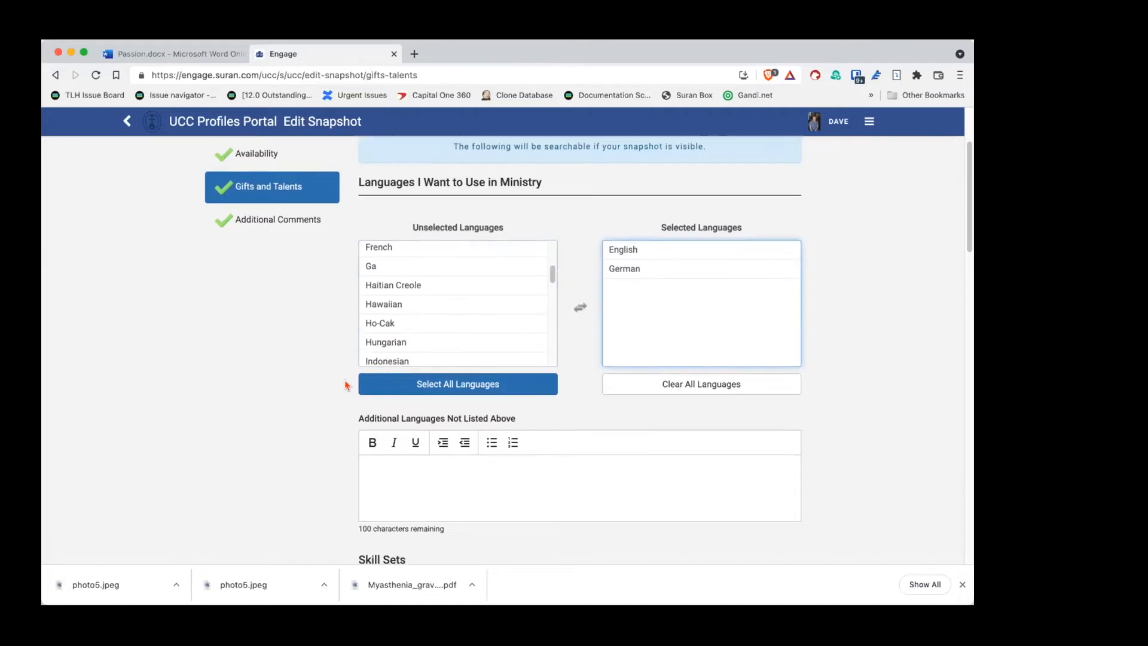
scroll(345, 384, "down", 3)
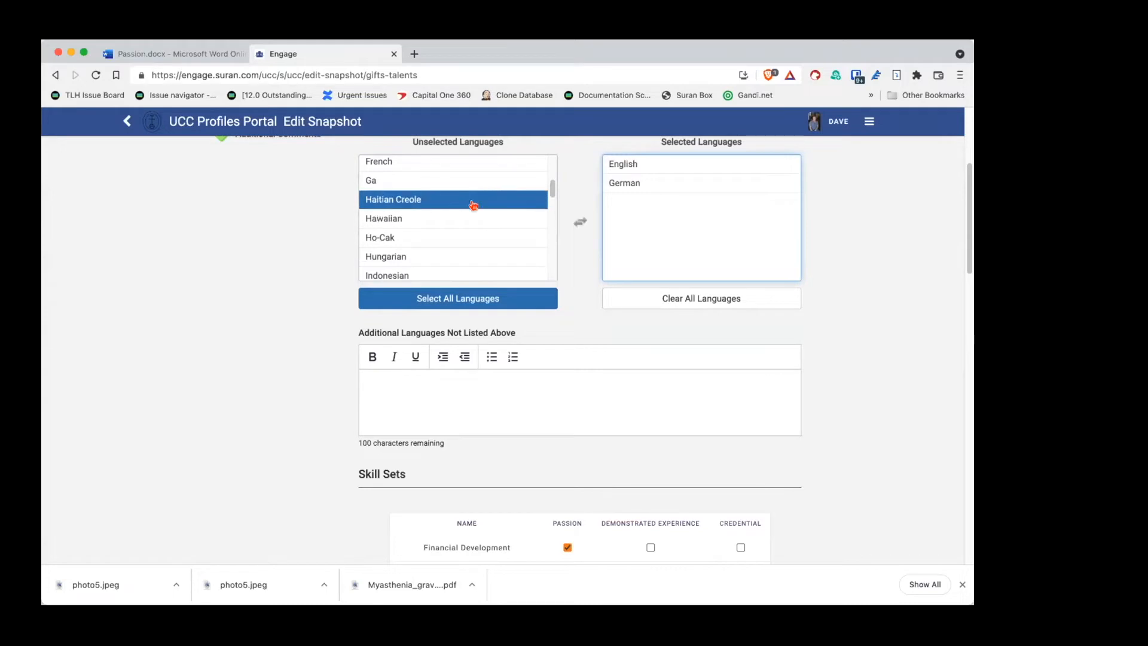
left_click(421, 377)
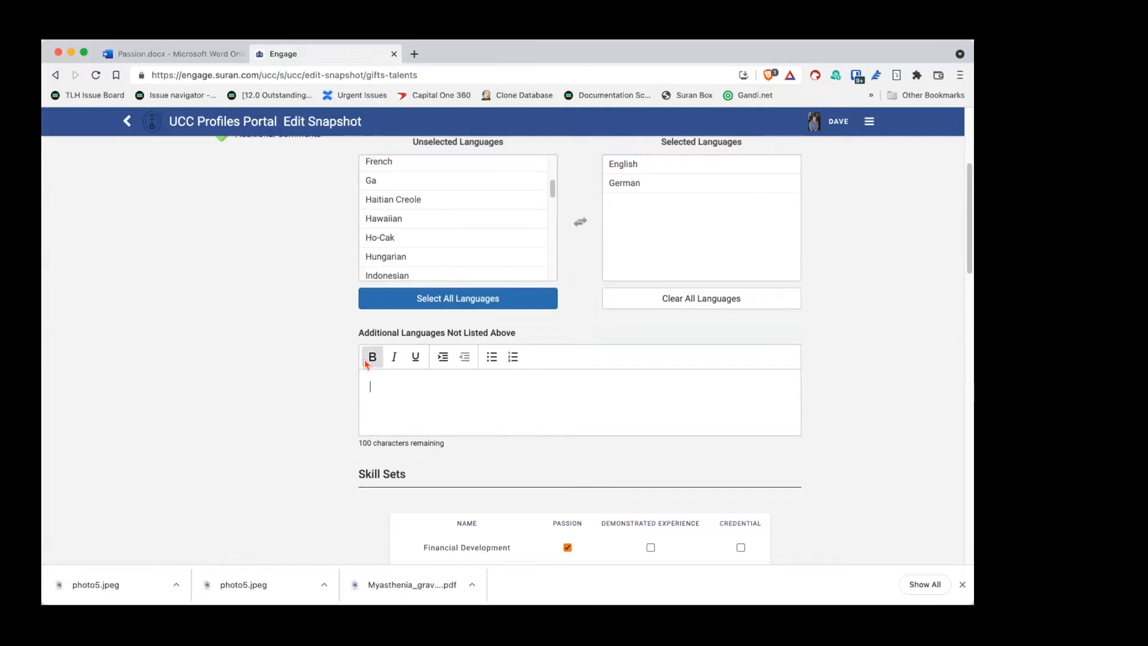
scroll(343, 364, "down", 6)
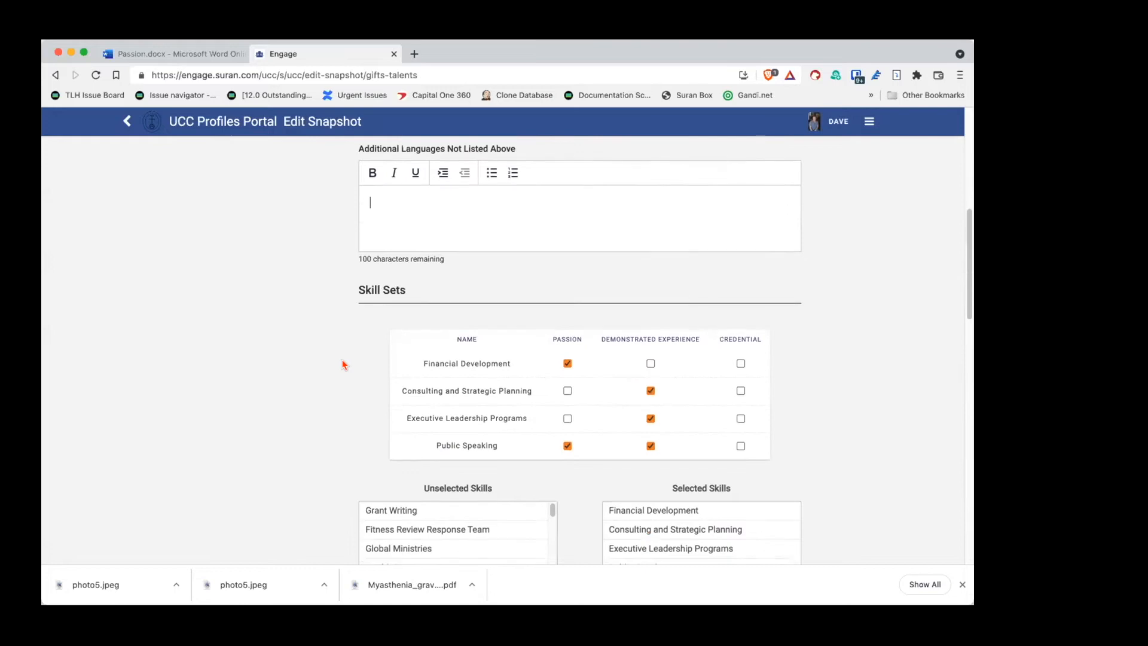
Step: Browse the skills list and add Pastoral Care / Counseling to the selected skills
scroll(339, 364, "up", 2)
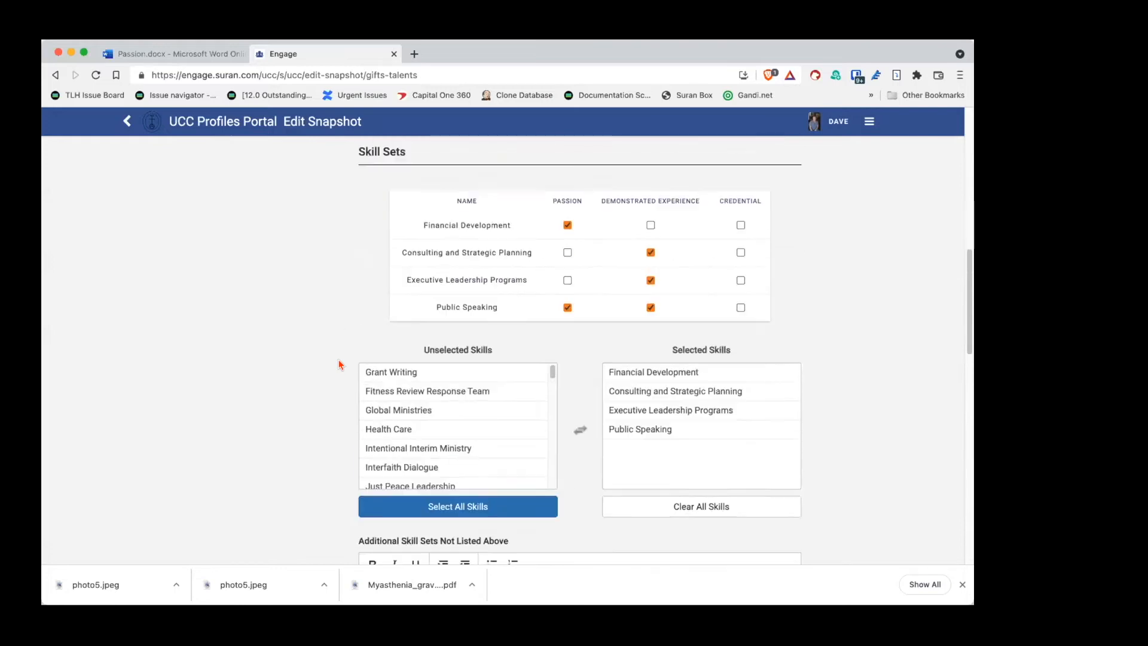
scroll(336, 362, "down", 1)
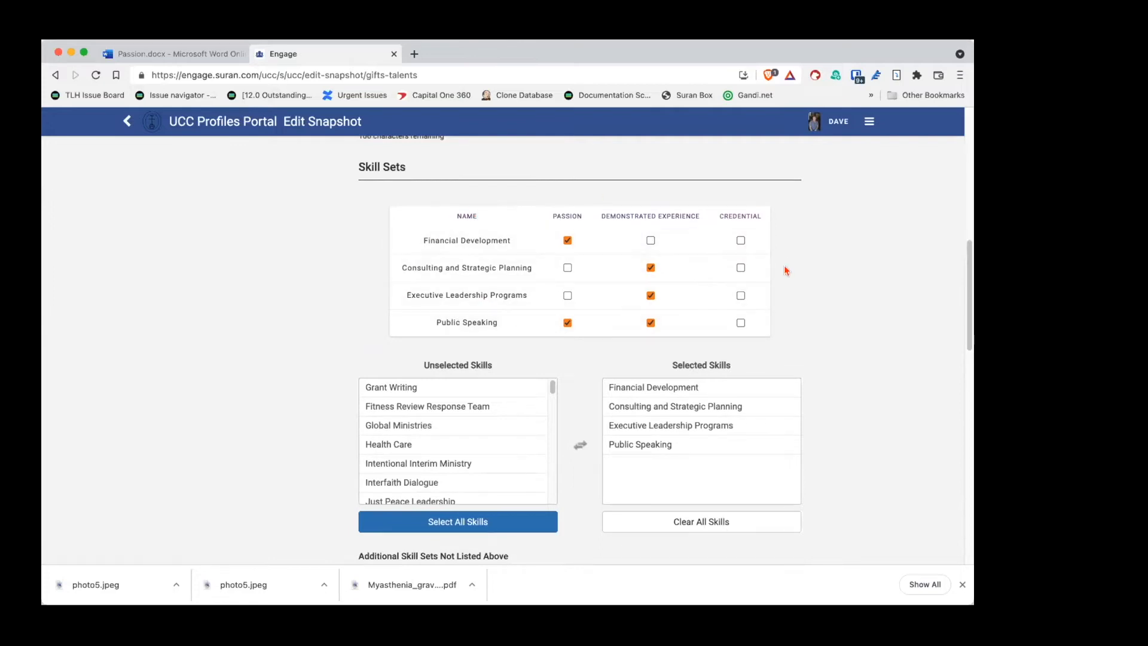
left_click(610, 408)
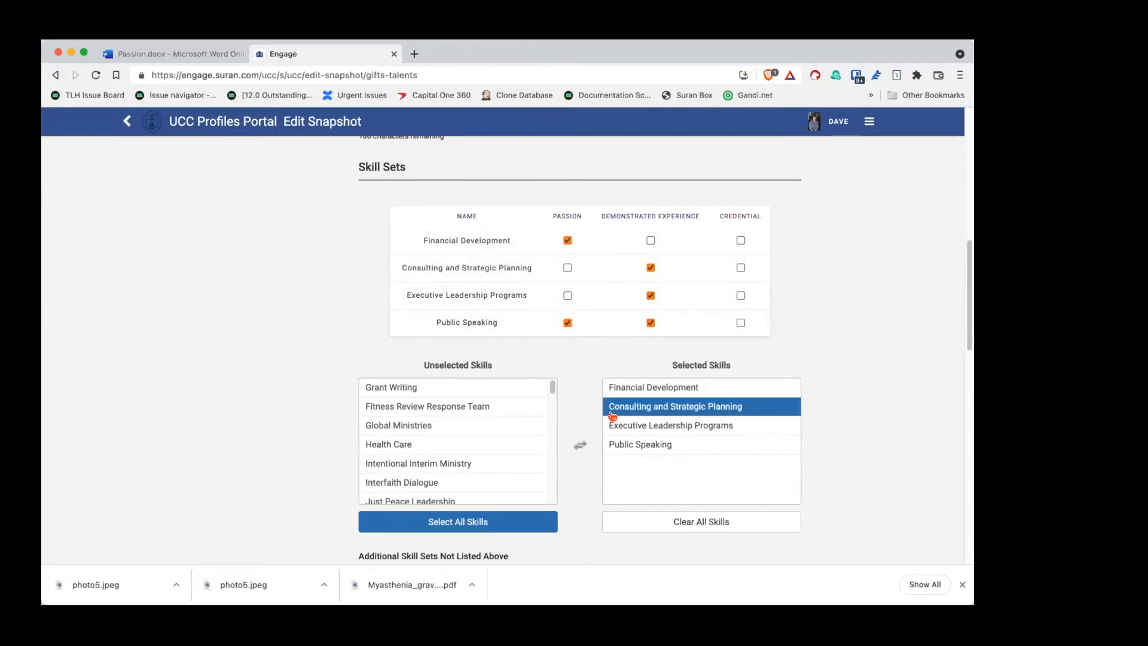
left_click(488, 407)
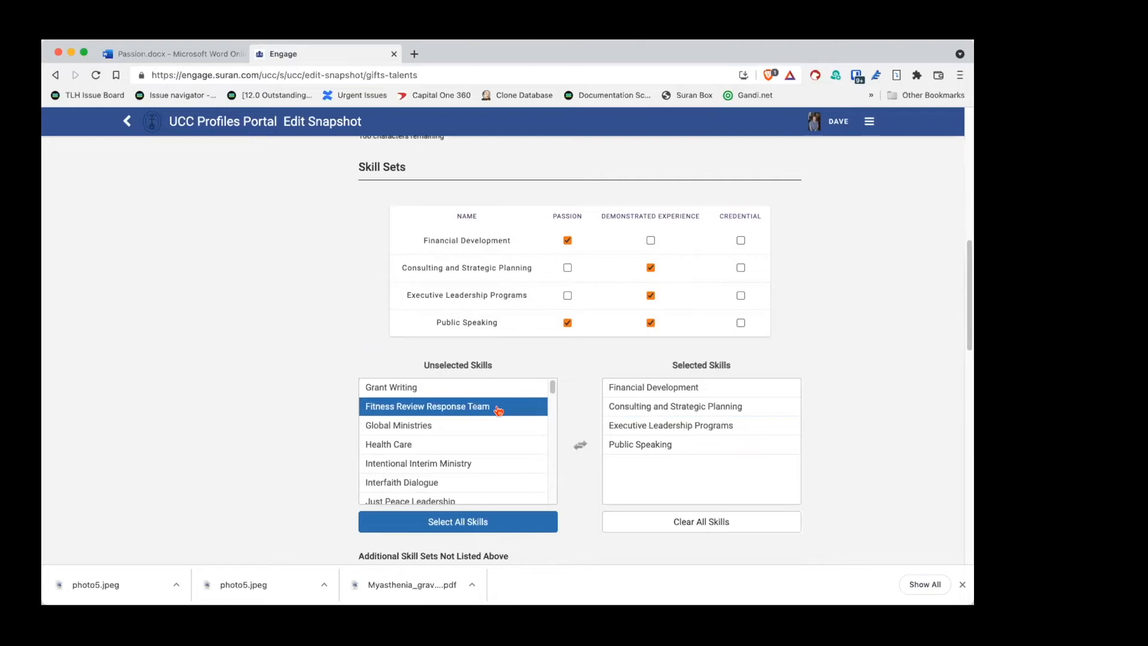
left_click(486, 427)
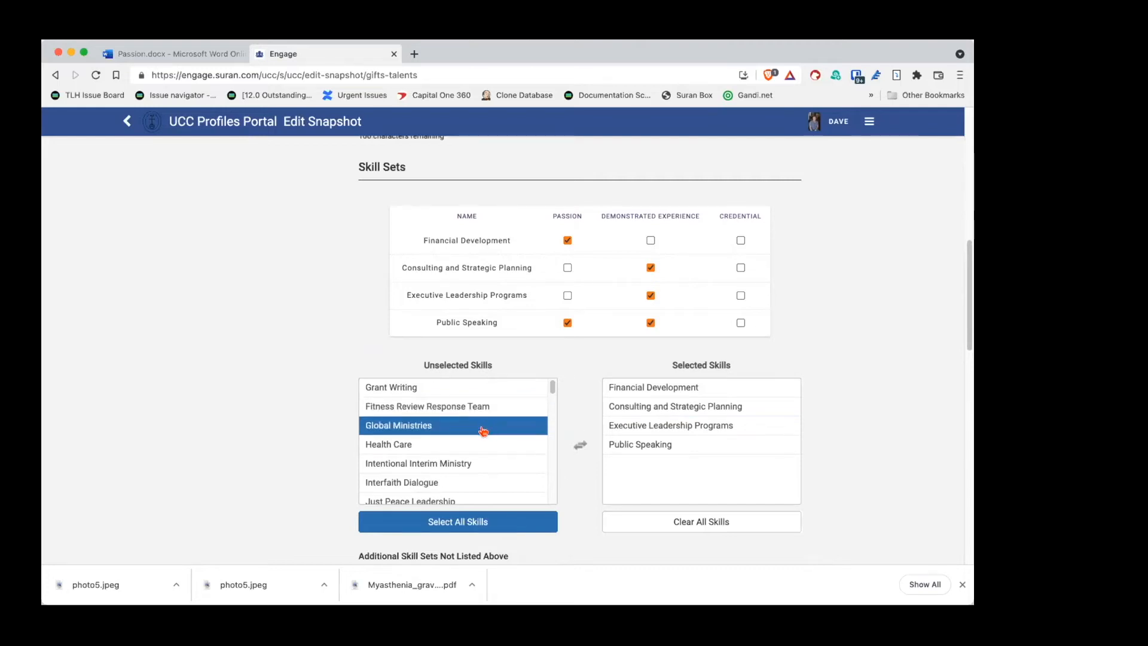
scroll(472, 434, "down", 6)
scroll(471, 436, "down", 1)
left_click(469, 440)
scroll(470, 440, "down", 4)
left_click(470, 434)
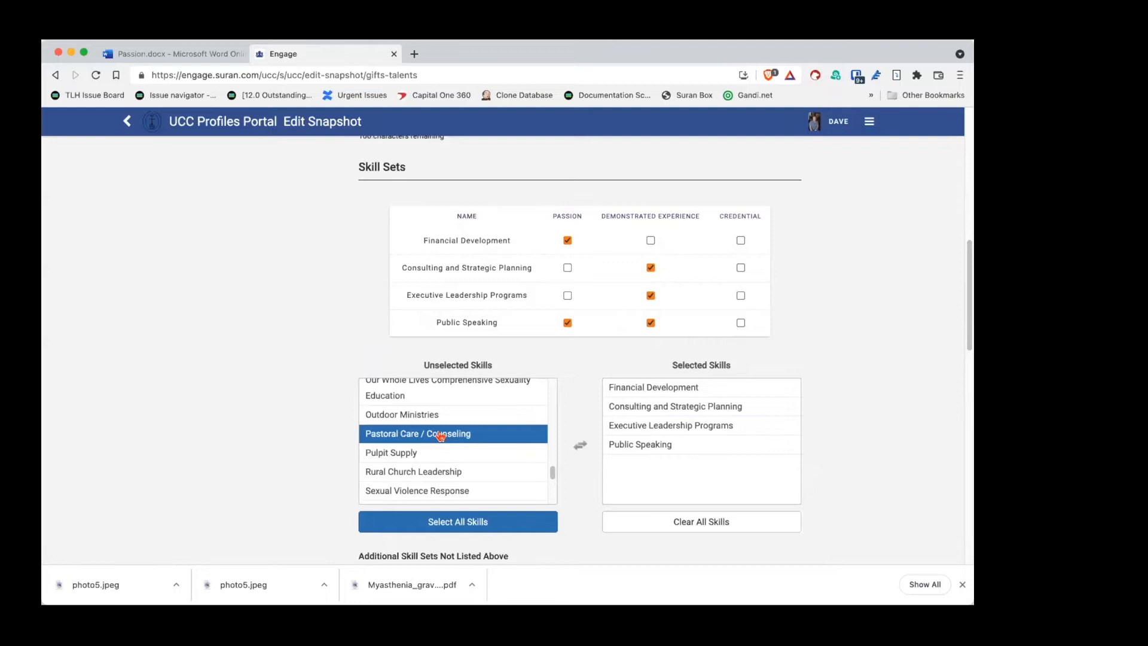
double_click(441, 434)
Step: Add Pulpit Supply to the selected skills
left_click(722, 474)
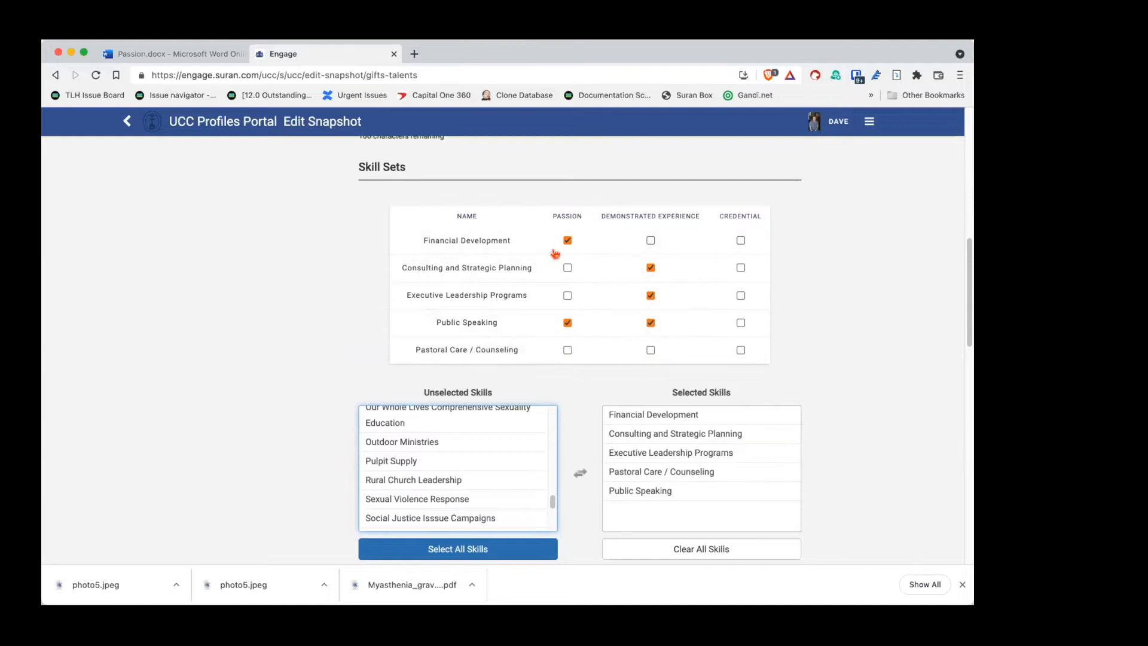
left_click(439, 465)
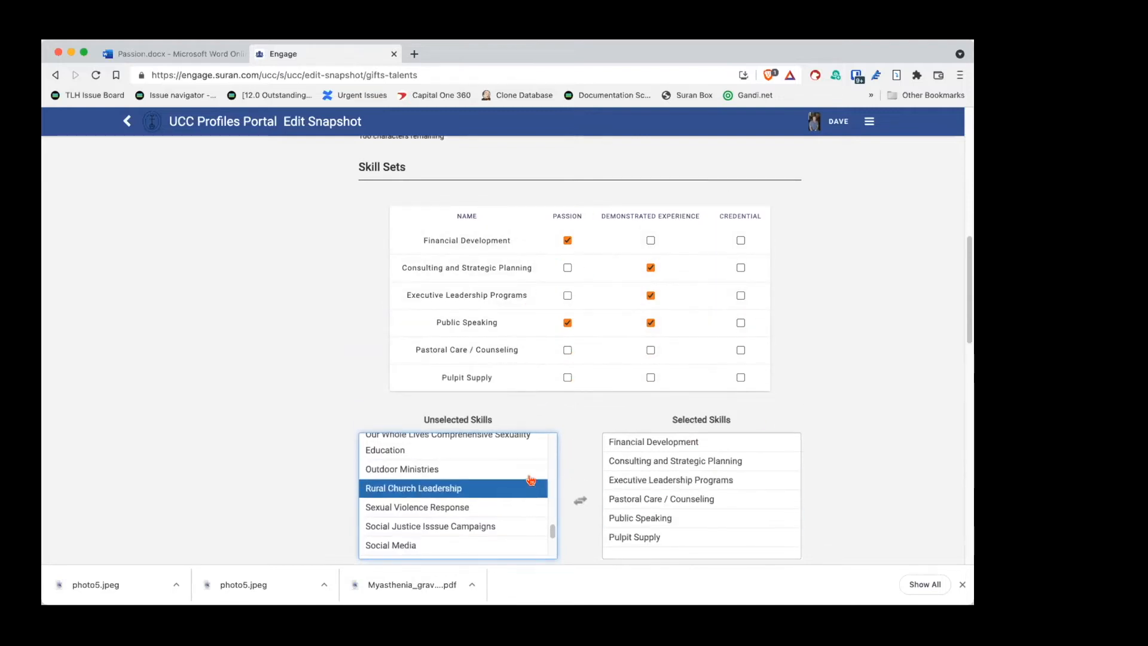
scroll(568, 454, "down", 3)
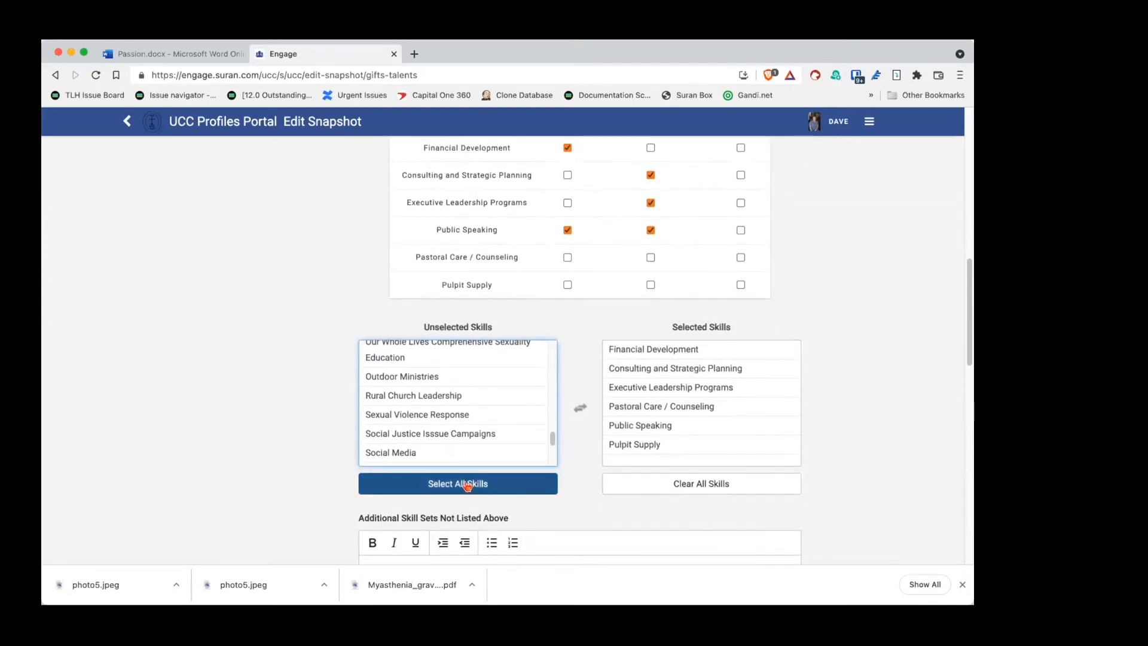
scroll(596, 326, "up", 3)
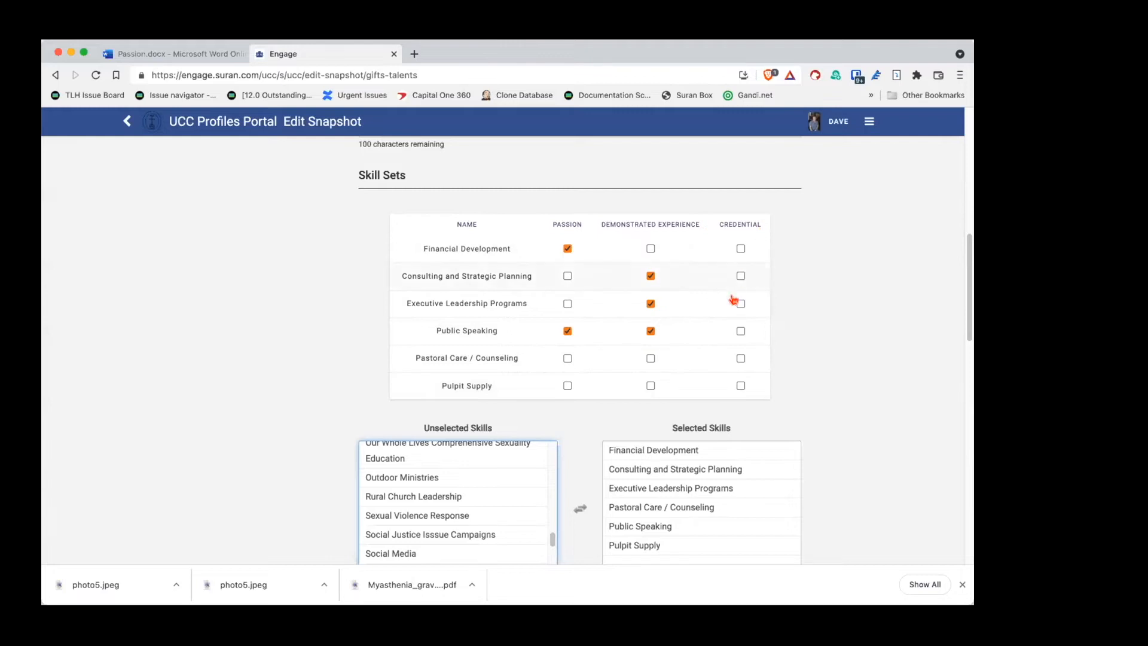
Step: Mark Pastoral Care / Counseling for demonstrated experience, credential and passion
left_click(650, 358)
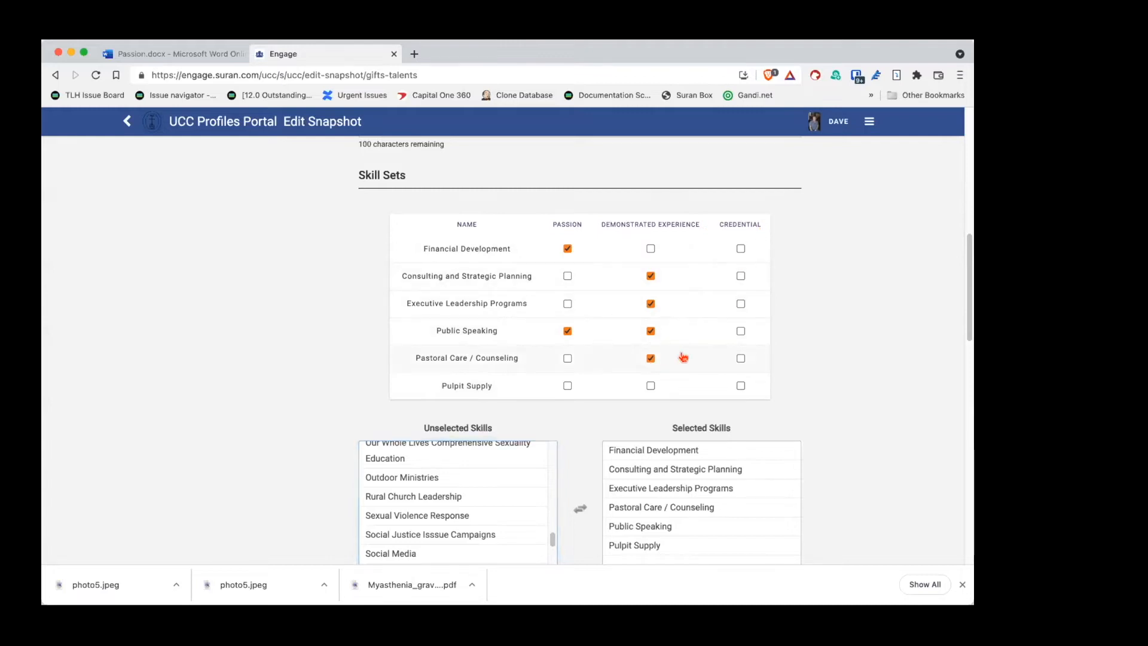
left_click(741, 359)
left_click(566, 361)
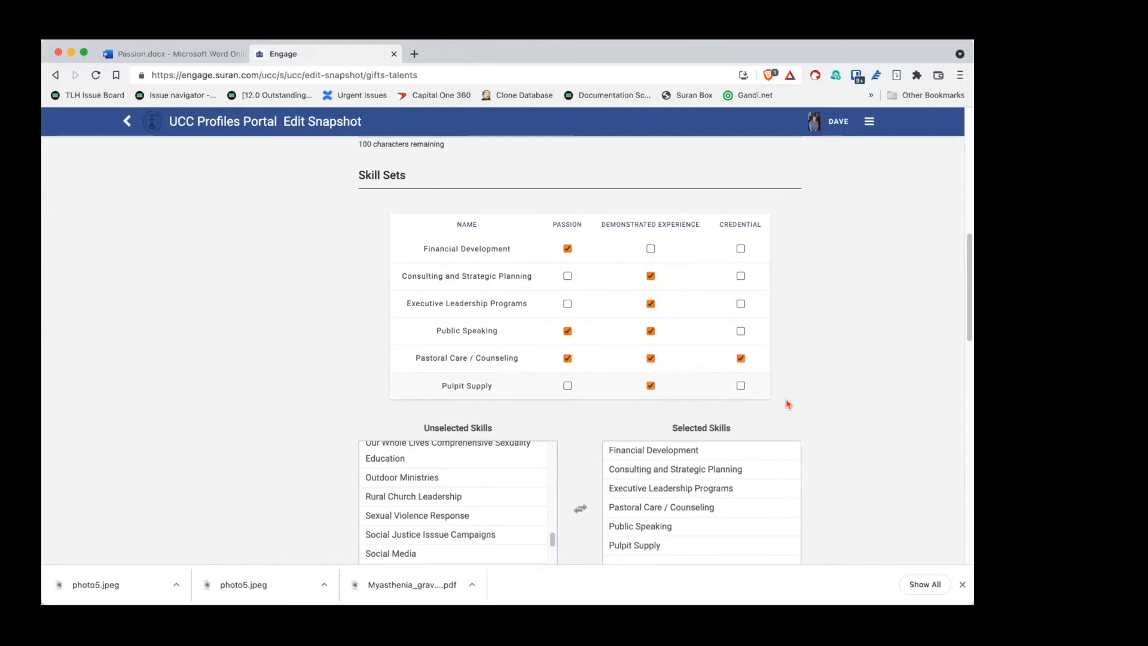
scroll(862, 380, "down", 3)
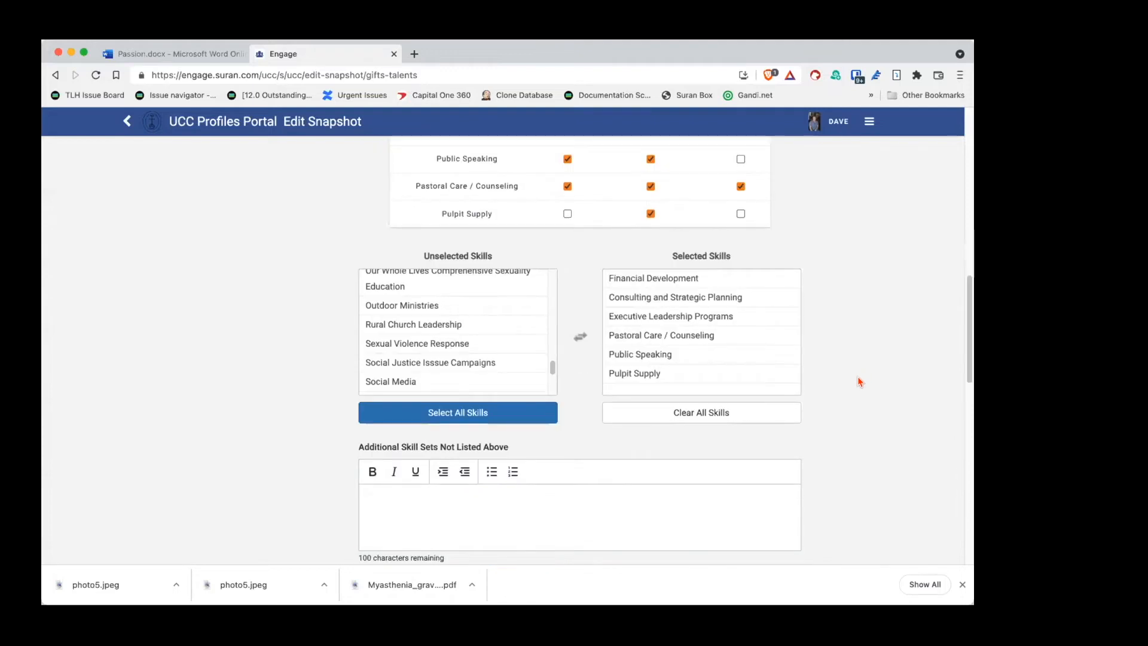
scroll(860, 381, "down", 2)
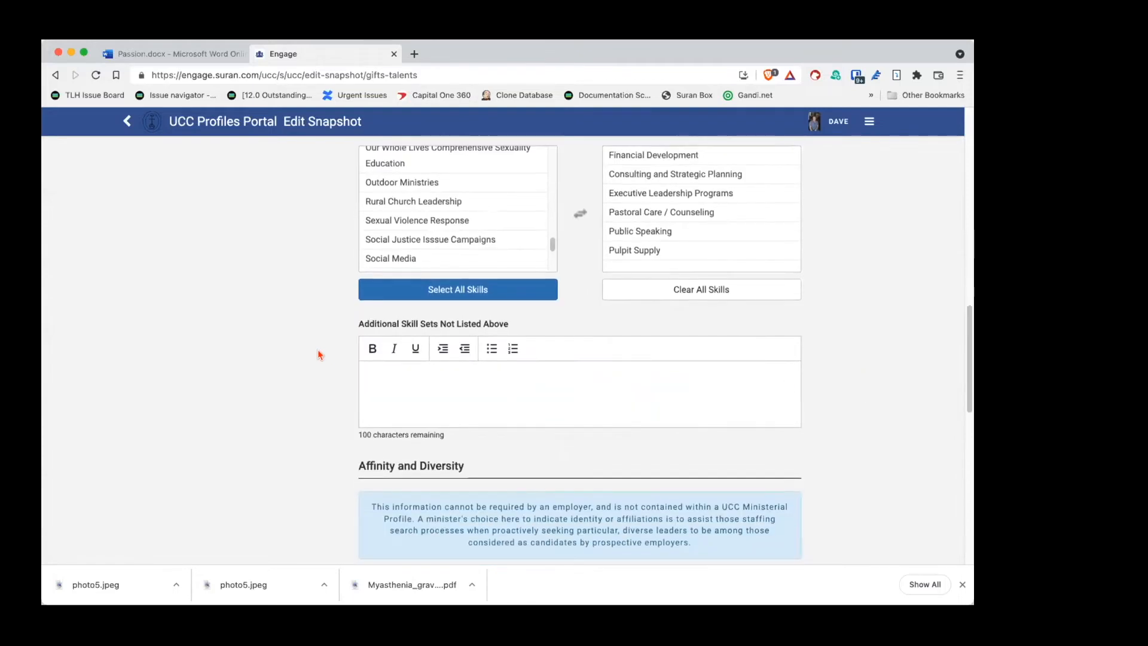
left_click(430, 220)
left_click(441, 182)
left_click(443, 220)
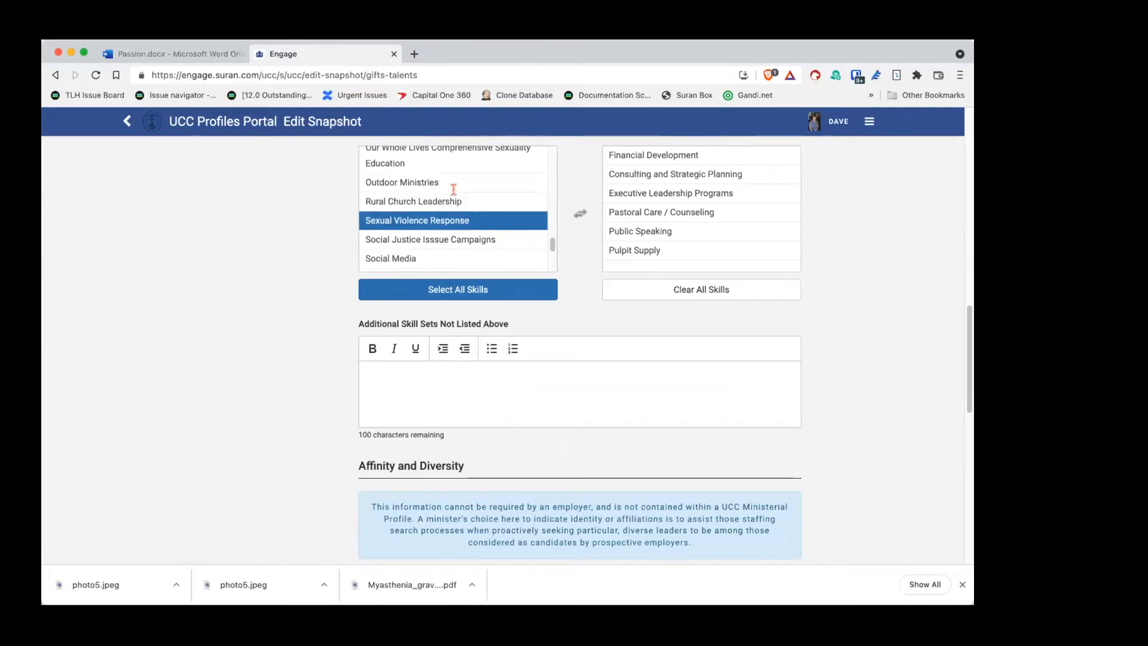
left_click(426, 378)
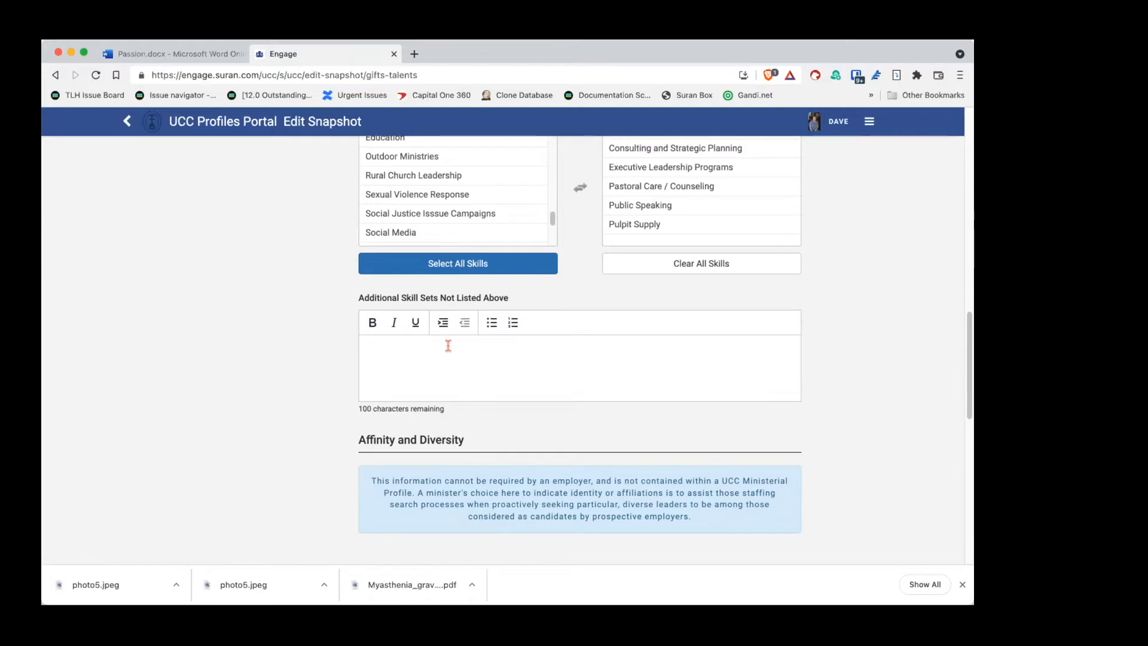
scroll(448, 346, "down", 5)
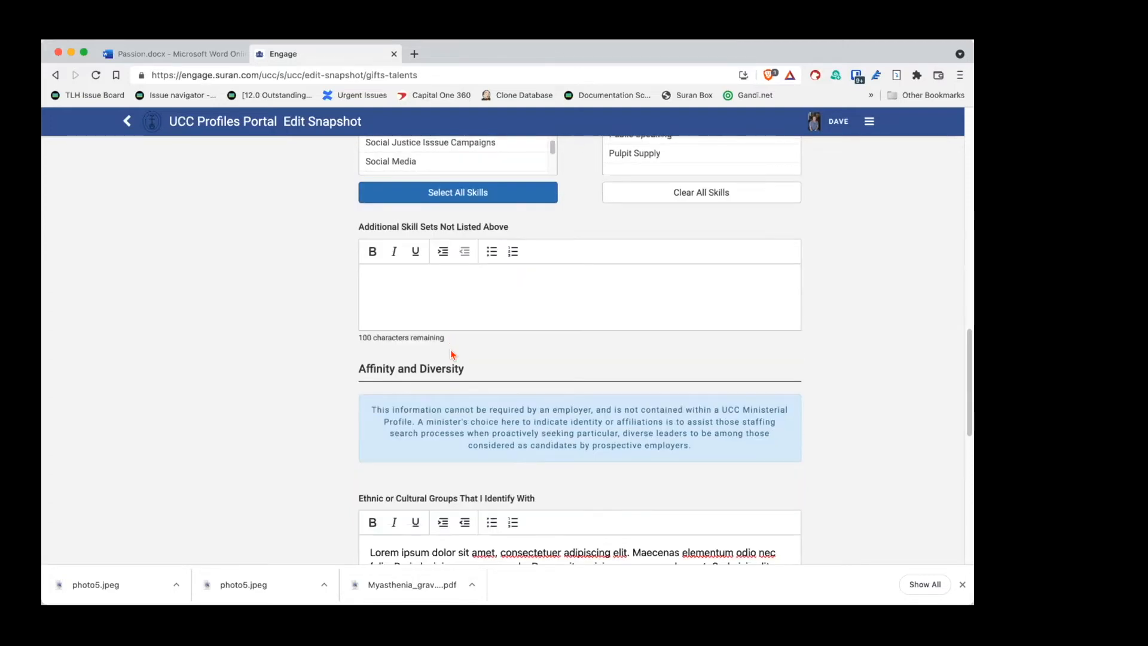
scroll(451, 354, "down", 2)
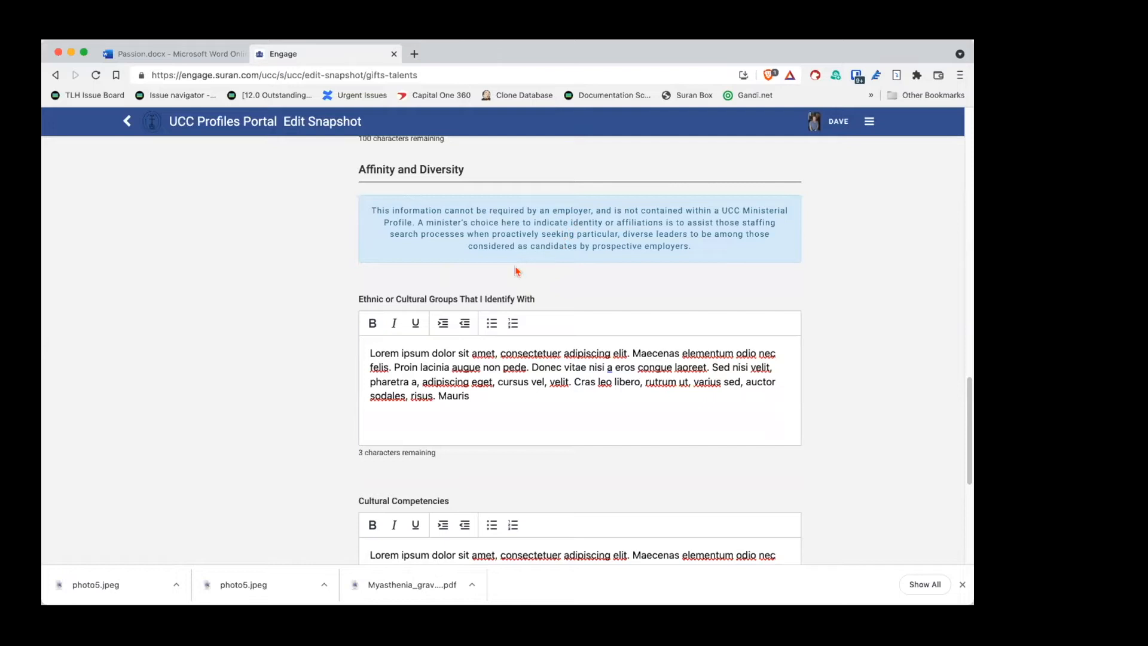
scroll(344, 294, "down", 4)
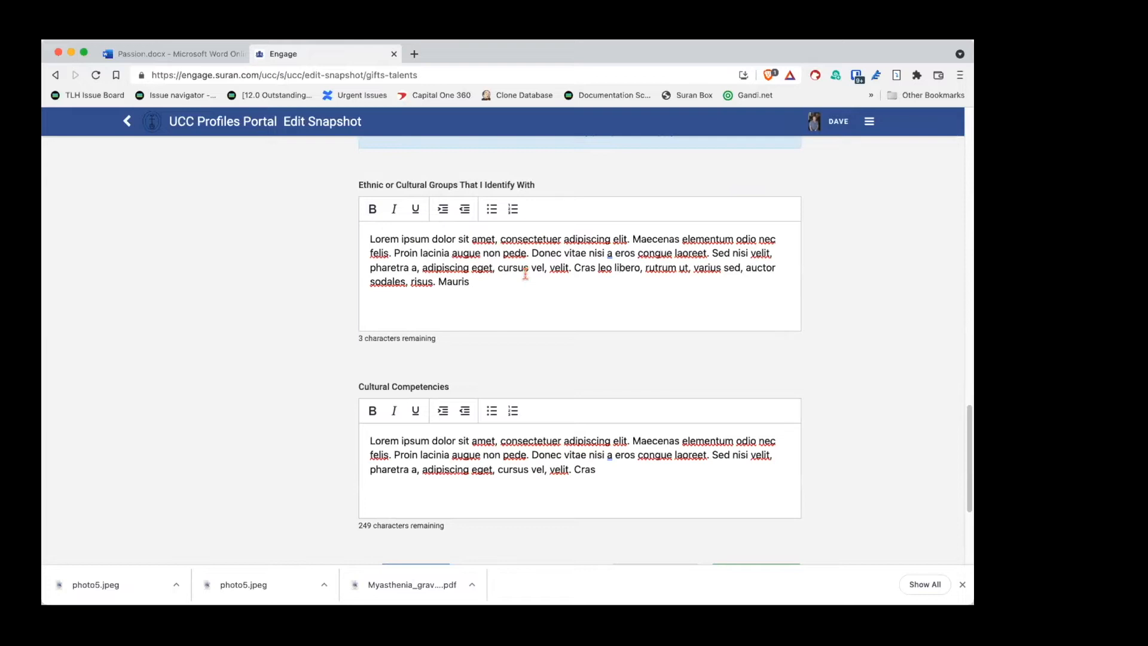
scroll(333, 302, "down", 2)
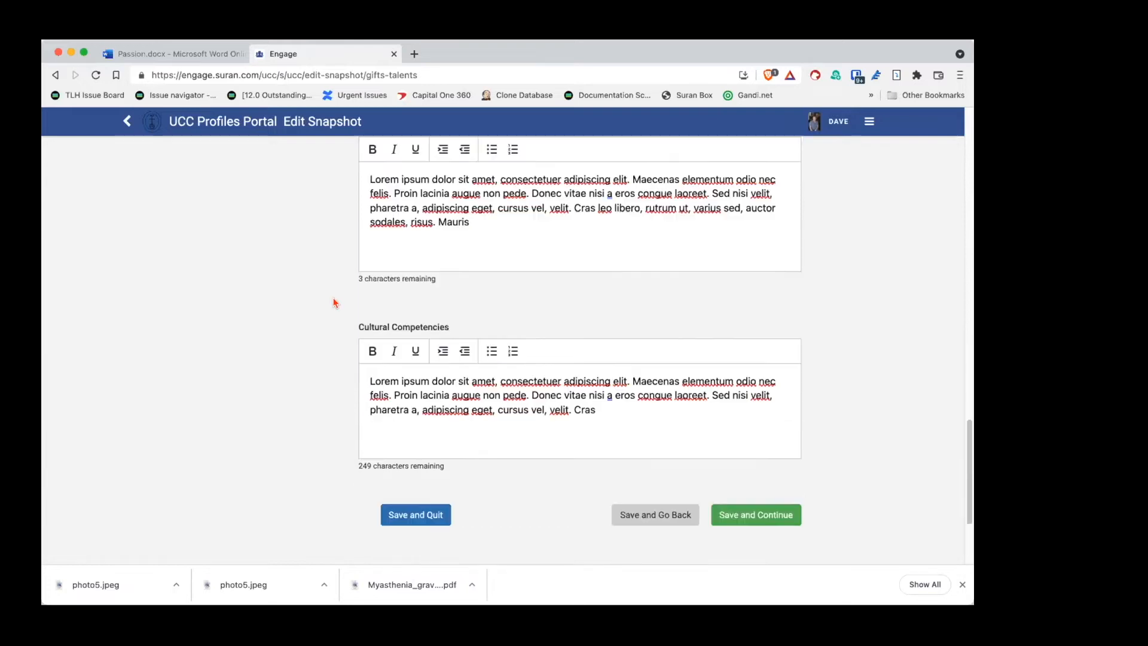
scroll(334, 302, "down", 2)
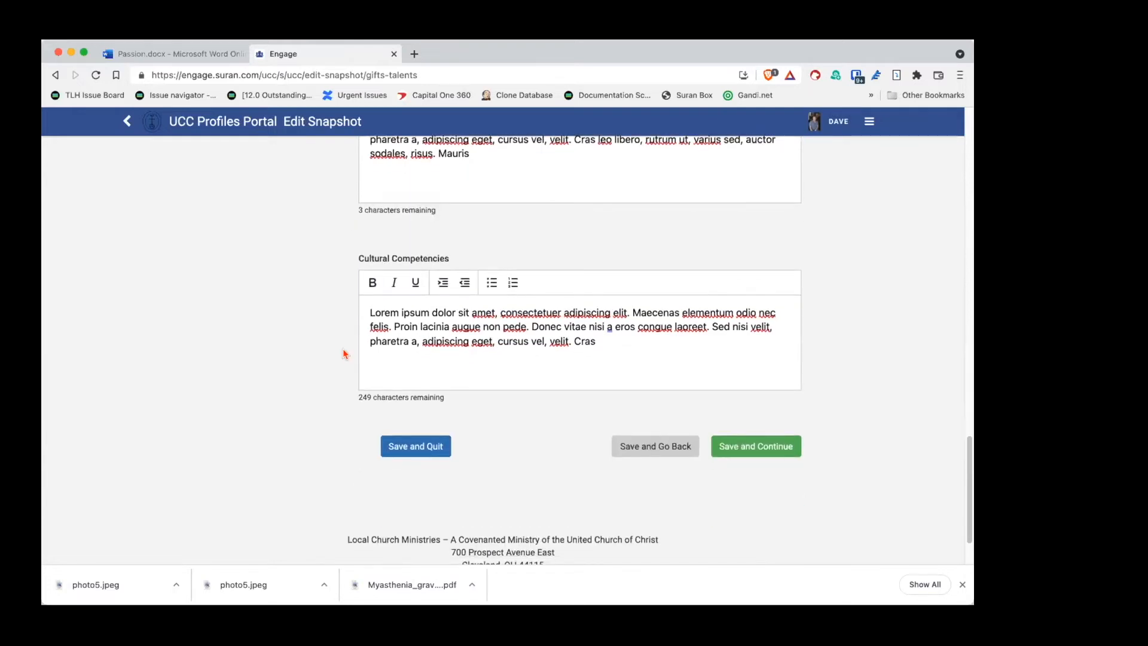
Step: Save Gifts and Talents, then save Additional Comments to finish the snapshot
left_click(745, 446)
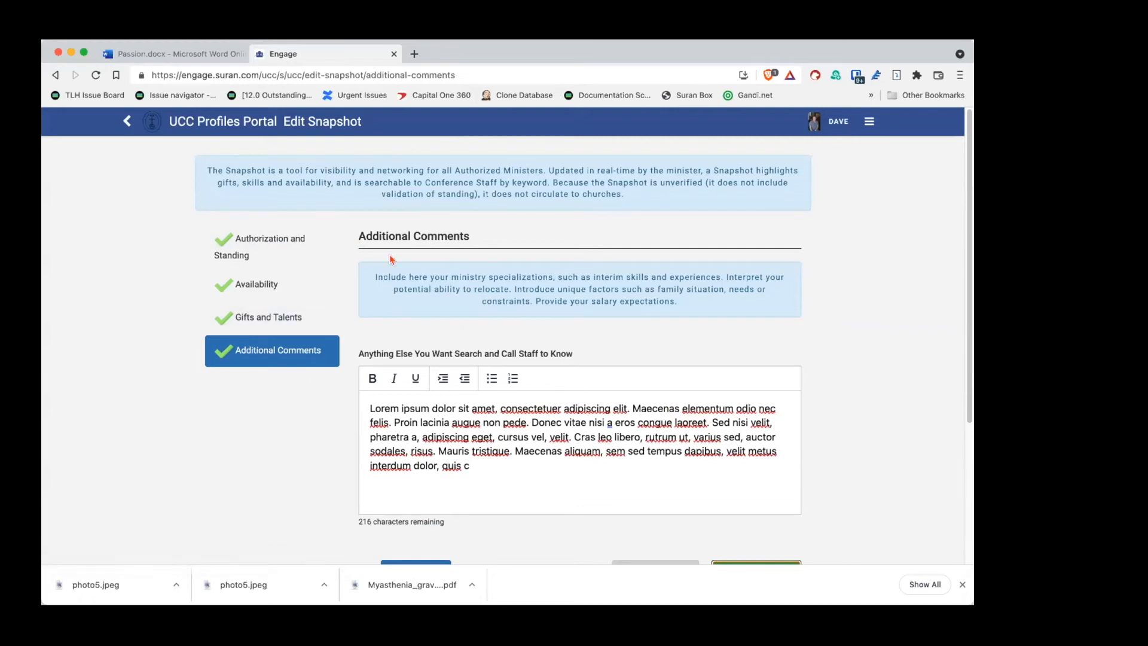
scroll(359, 324, "down", 1)
scroll(361, 323, "down", 1)
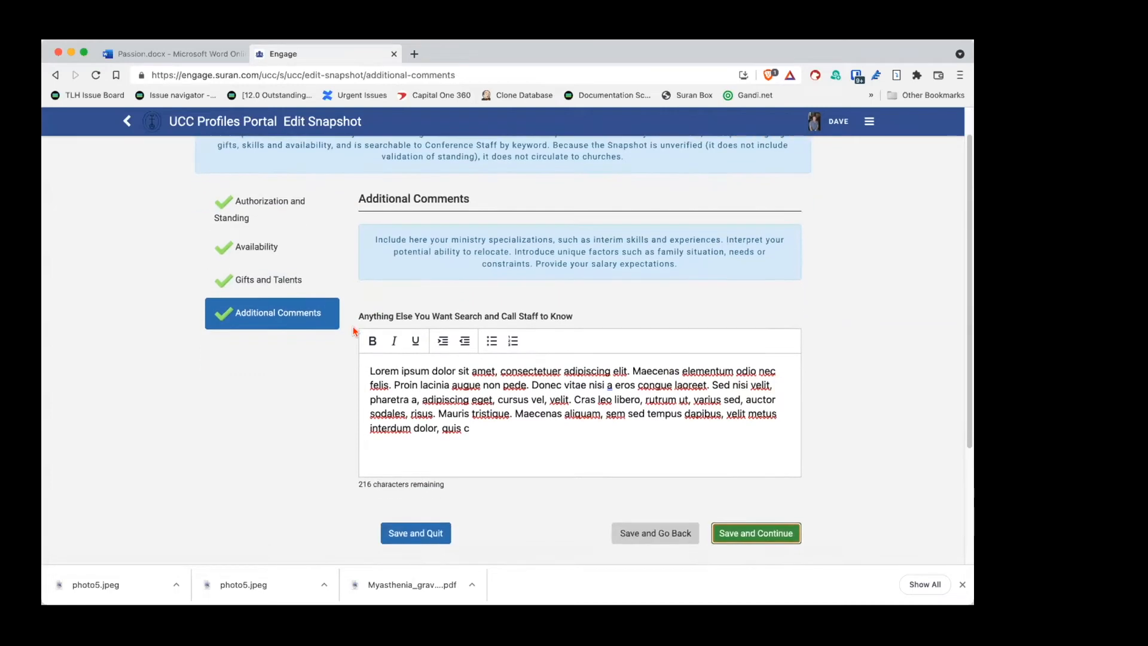
left_click(741, 536)
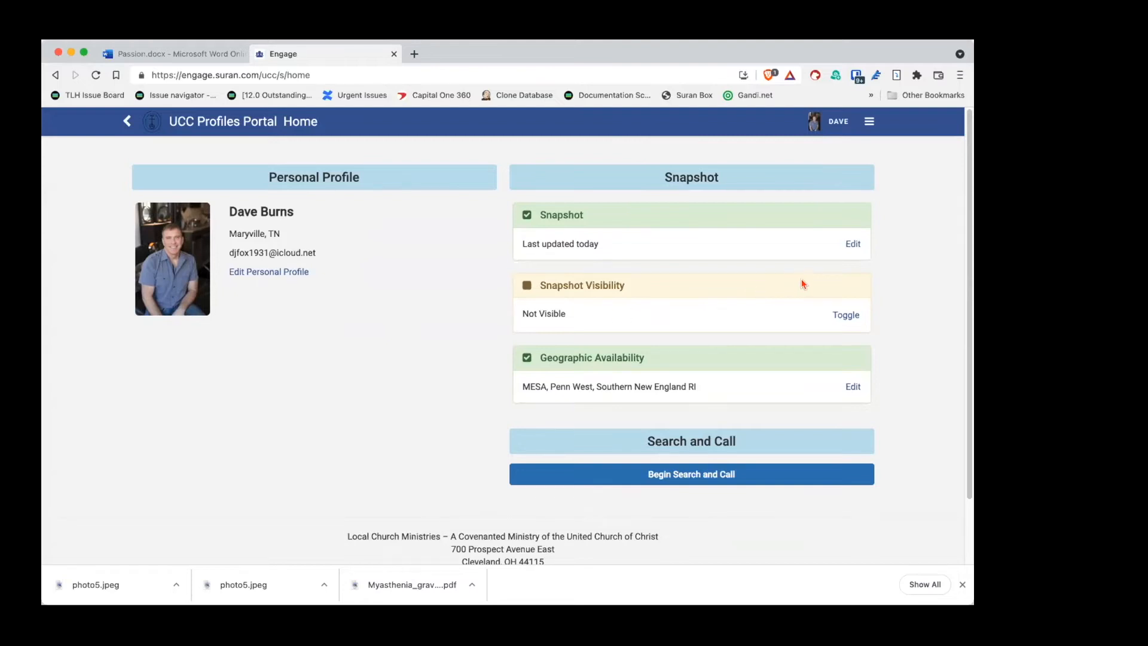
Step: Switch snapshot visibility to Visible, confirm it, and edit Geographic Availability
left_click(849, 319)
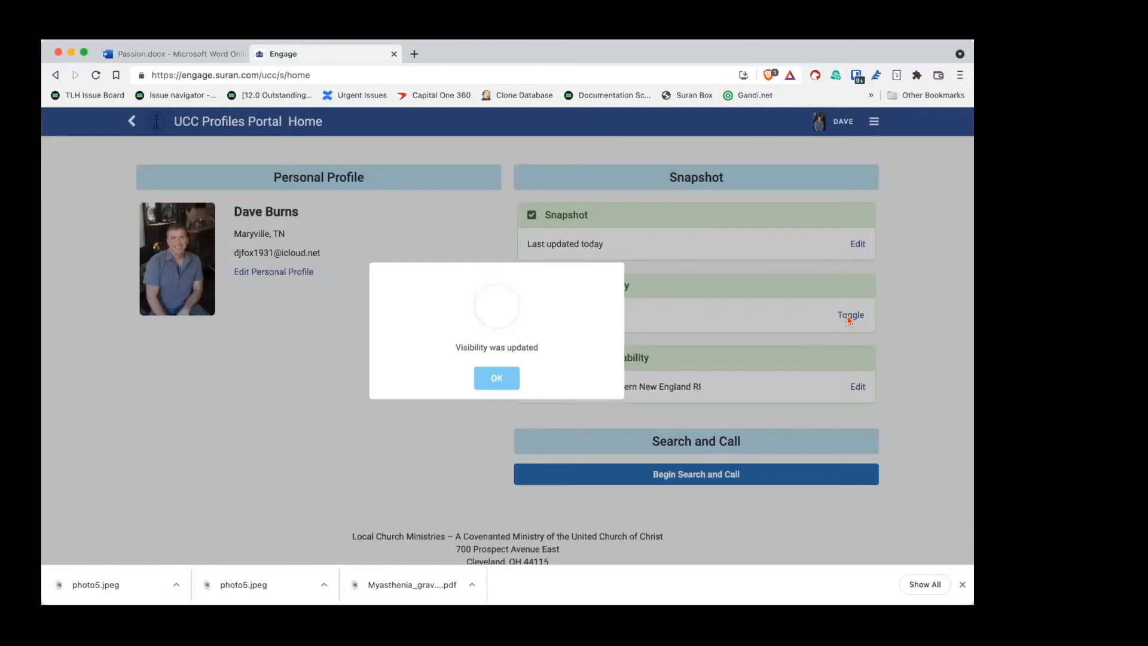
left_click(499, 388)
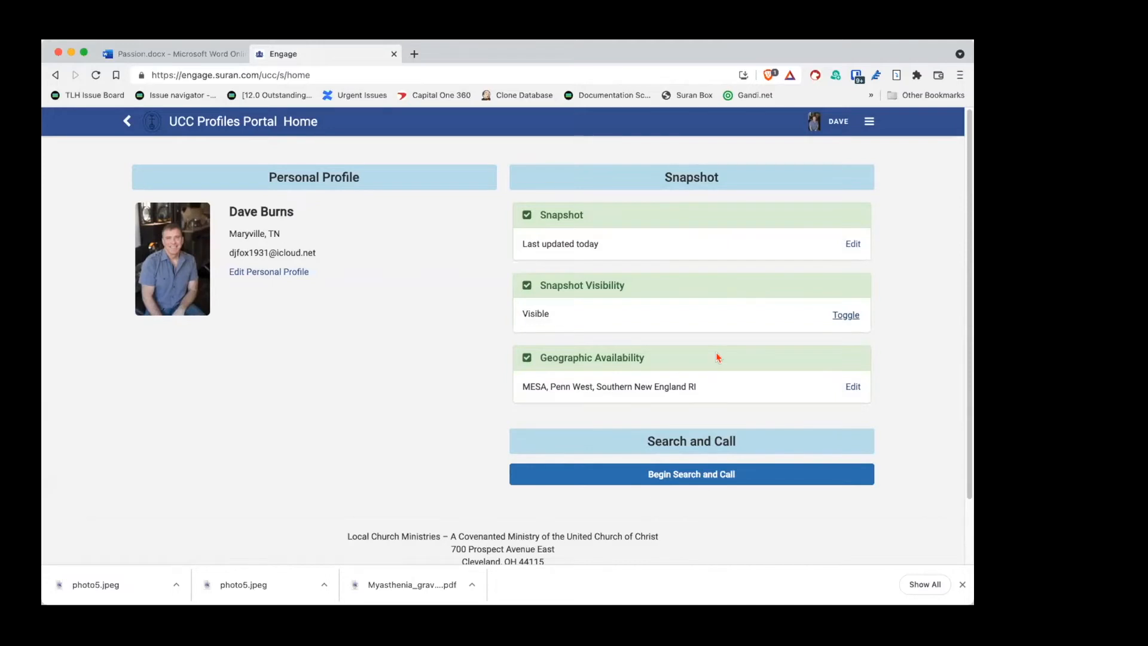
left_click(855, 387)
Step: Add Florida, Heartland and Hawaii to the selected conferences
scroll(756, 416, "down", 6)
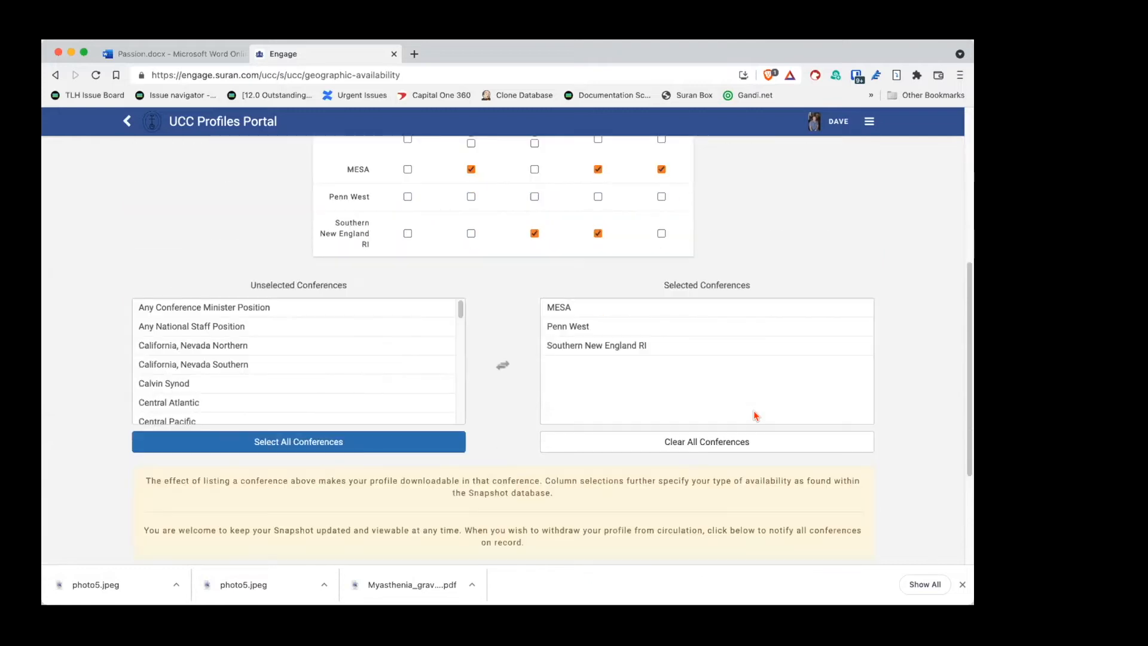
scroll(756, 415, "up", 3)
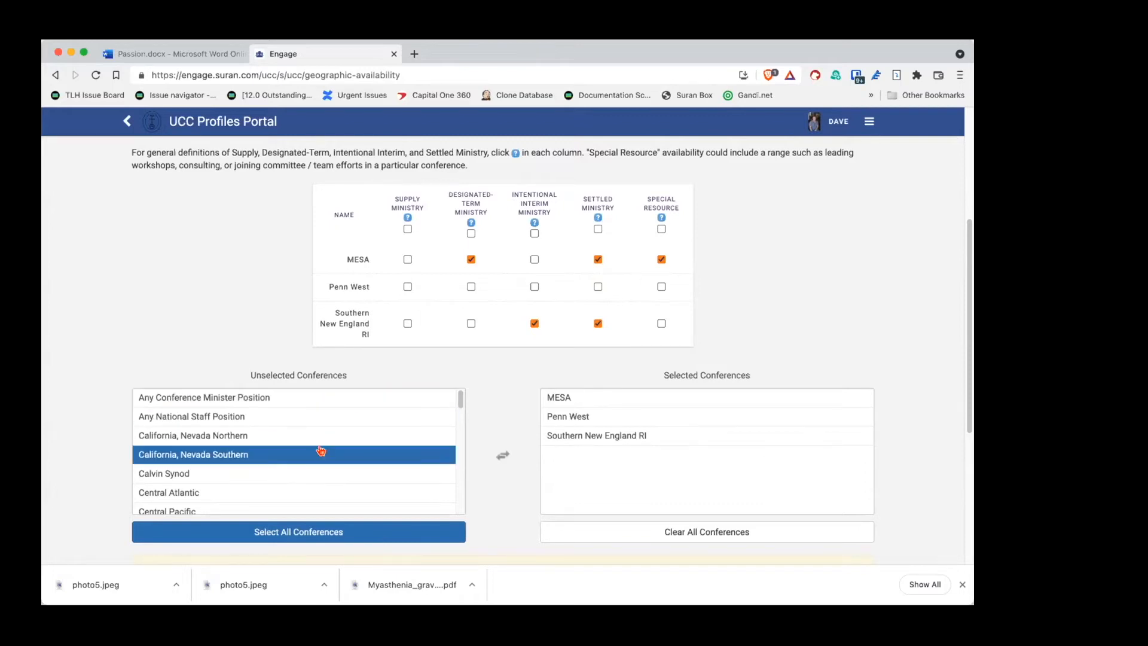
scroll(317, 451, "down", 3)
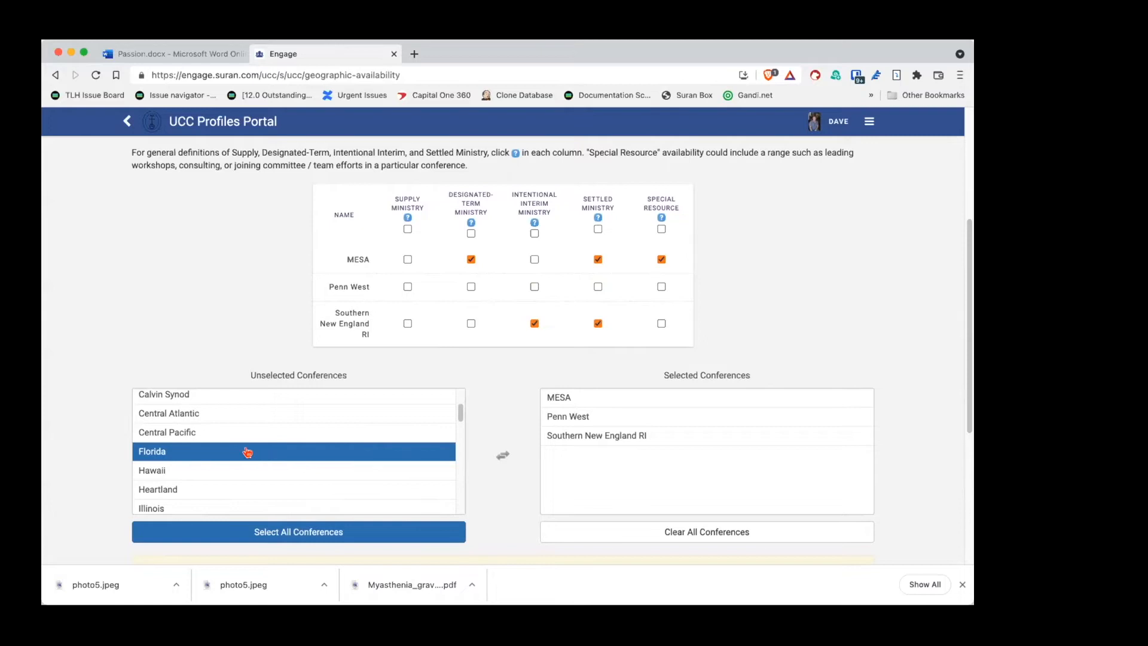
left_click(198, 456)
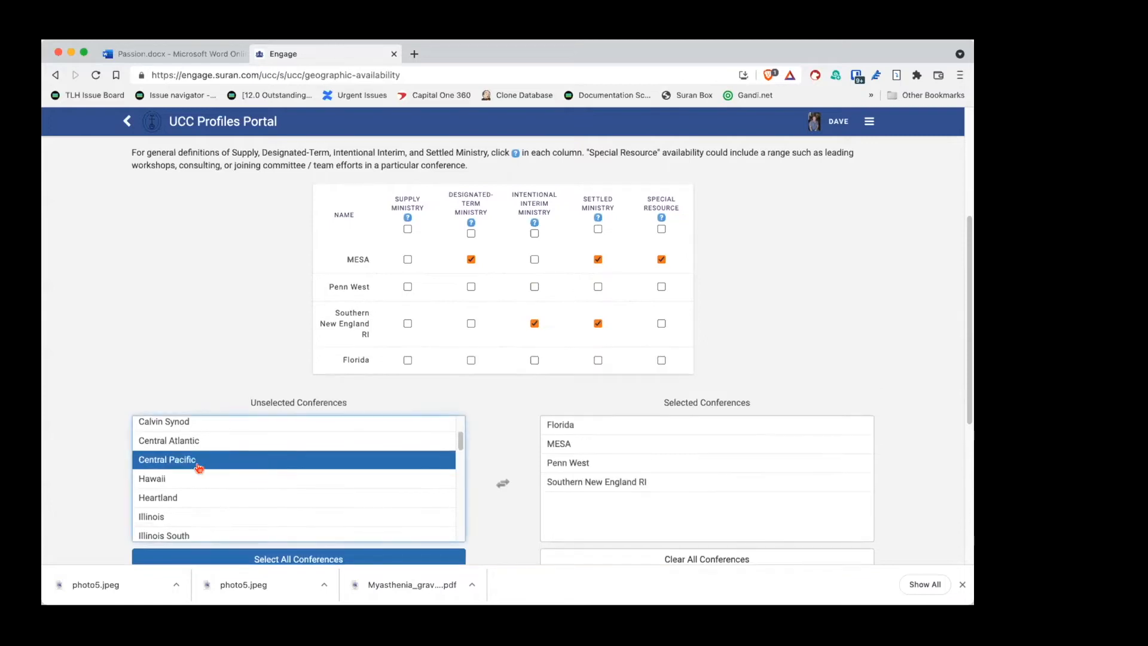
left_click(198, 507)
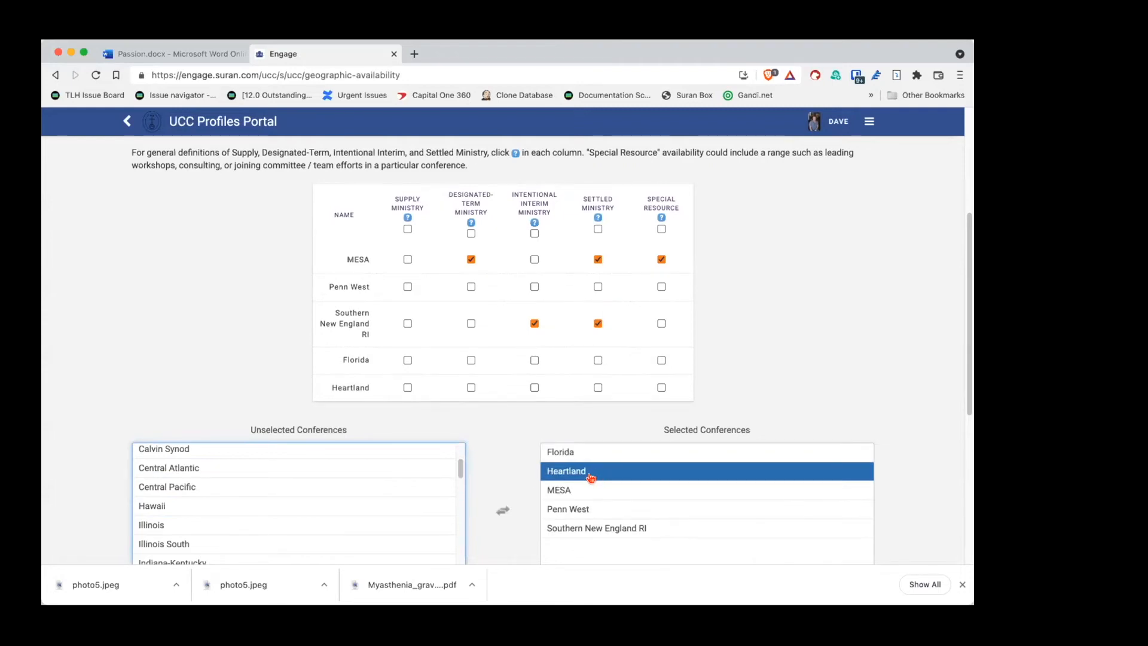
double_click(348, 506)
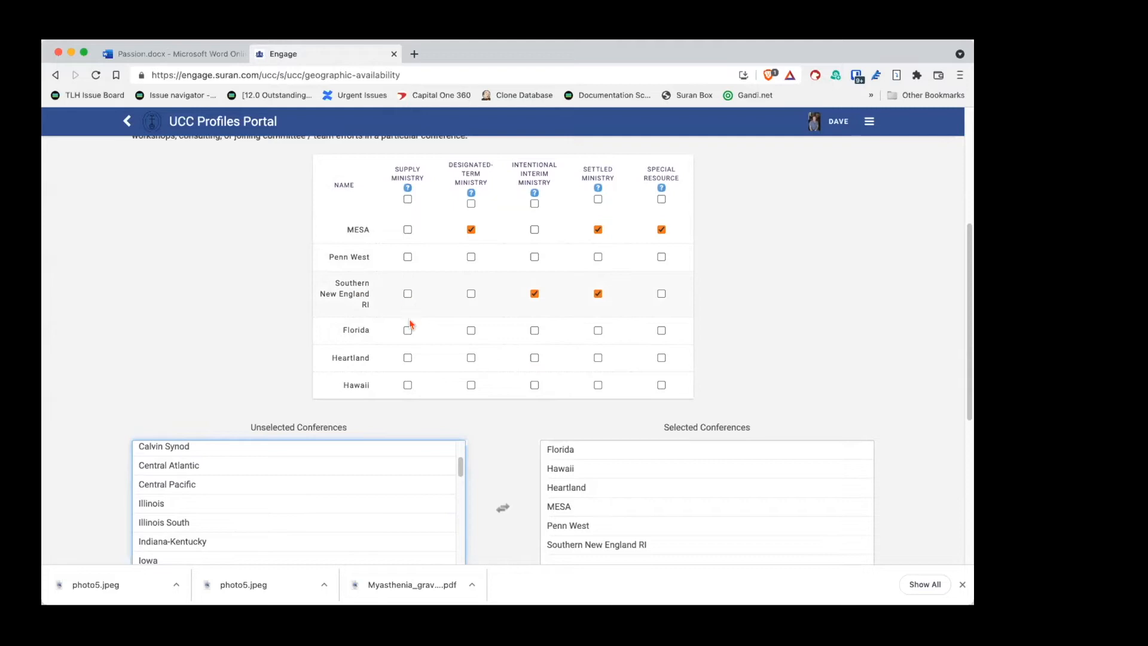
Step: Set Supply for all but Florida; Florida Designated-Term, Hawaii Settled, SNE RI Special Resource
left_click(407, 199)
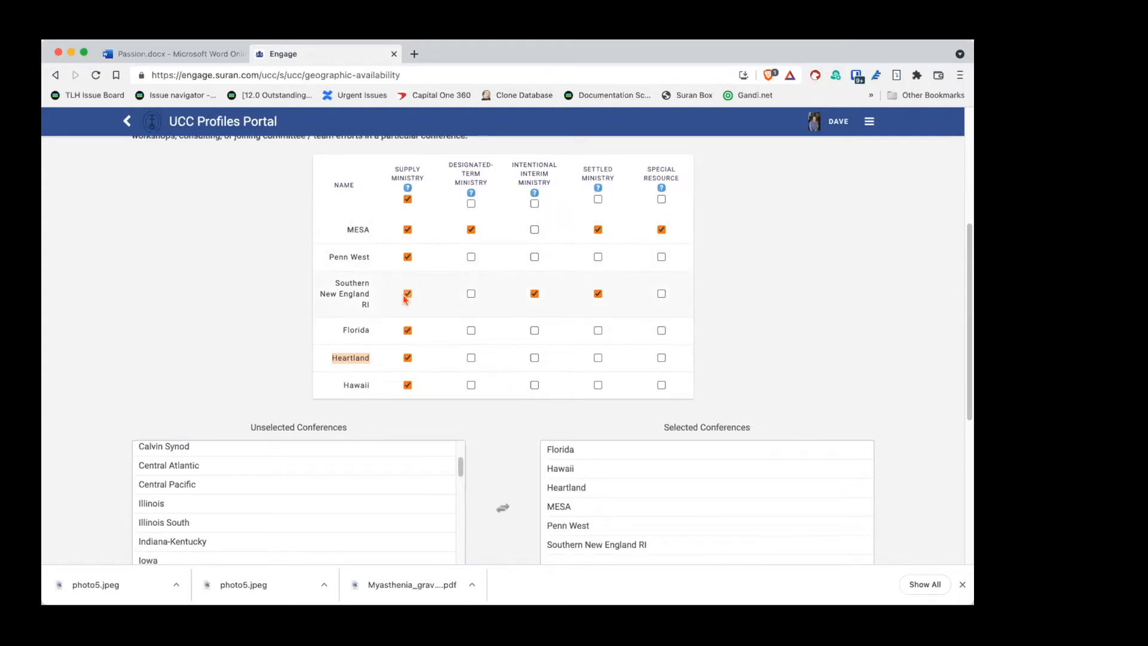
left_click(408, 331)
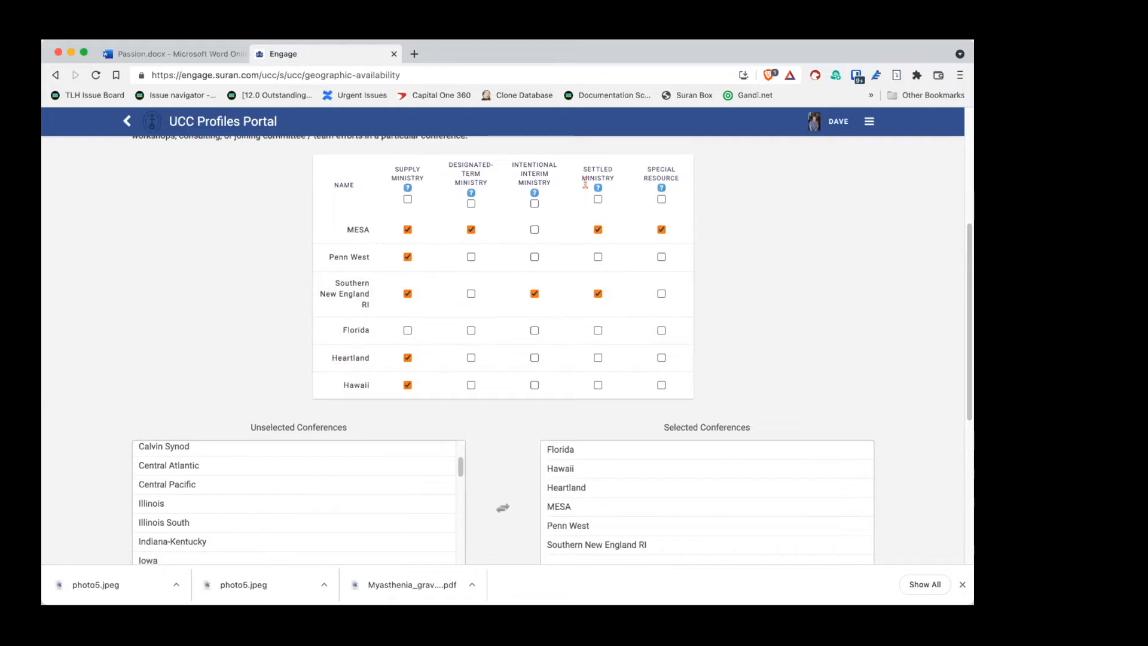
left_click(469, 332)
left_click(598, 384)
left_click(534, 294)
left_click(661, 294)
Step: Save the Geographic Availability page with the updated conferences and ministry types
scroll(944, 353, "down", 5)
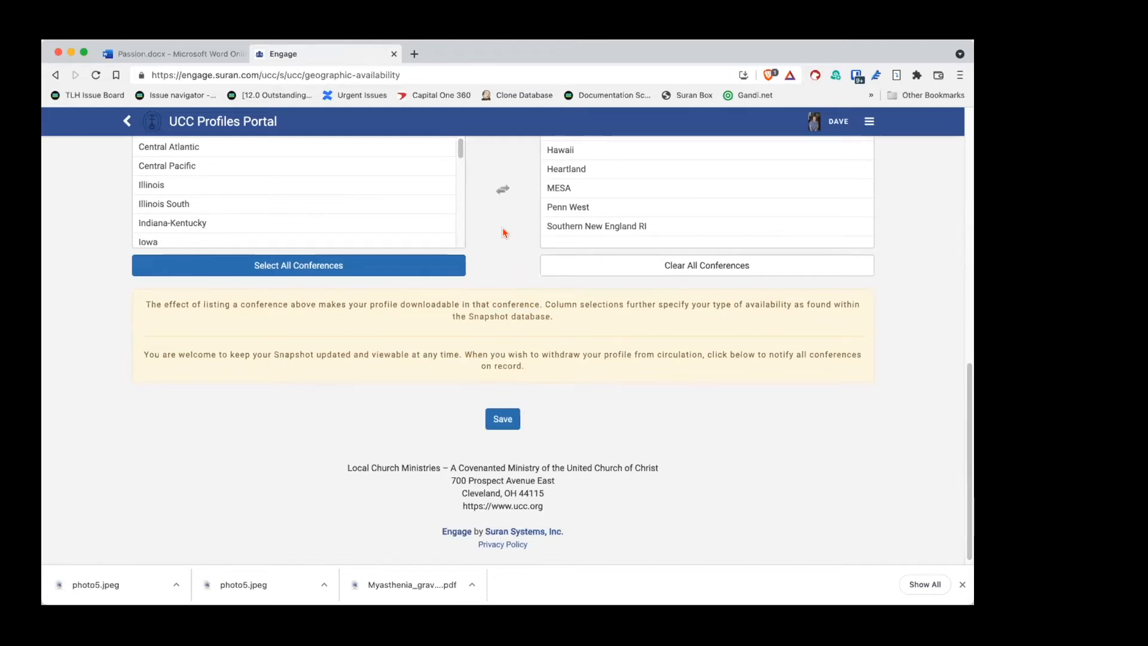
scroll(486, 281, "up", 3)
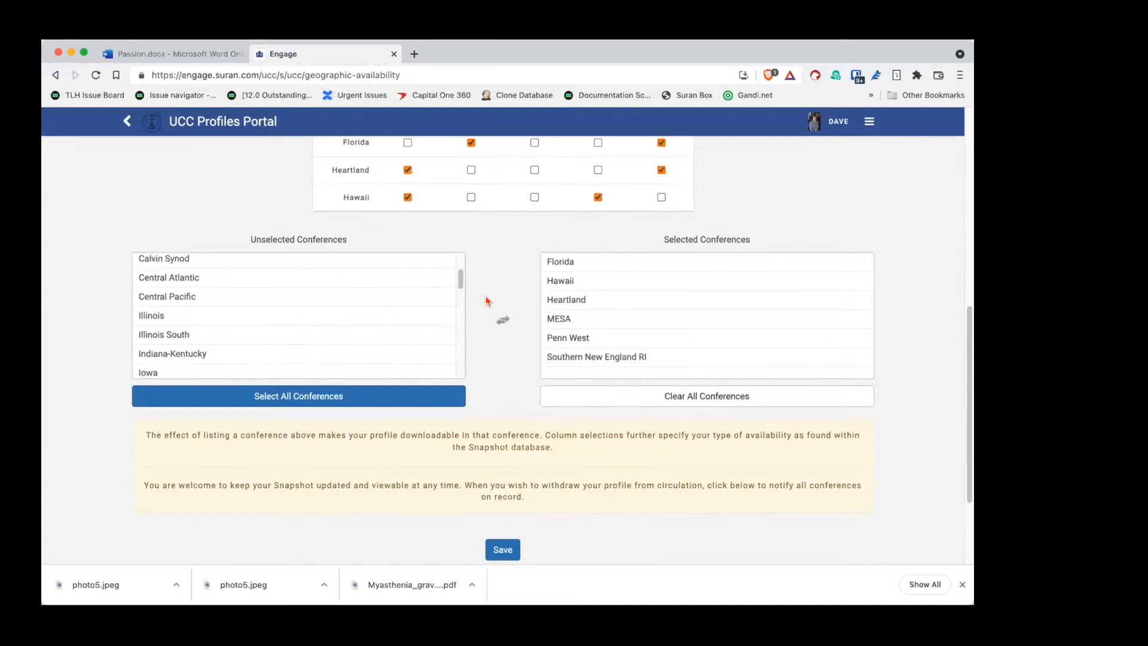
scroll(485, 263, "down", 3)
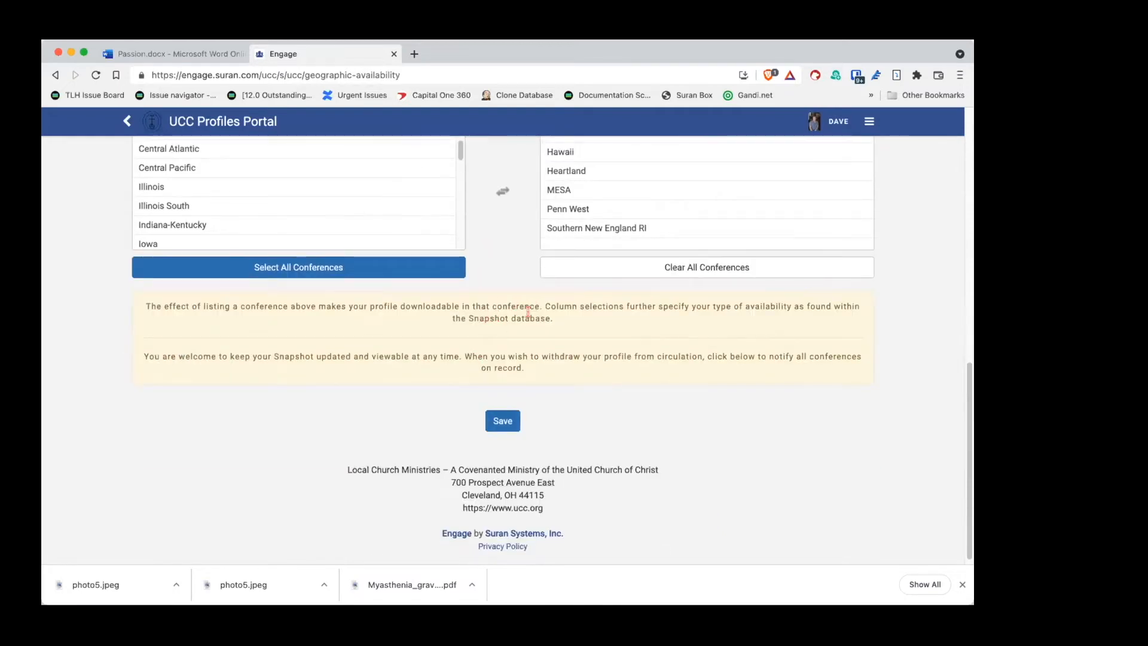
left_click(511, 421)
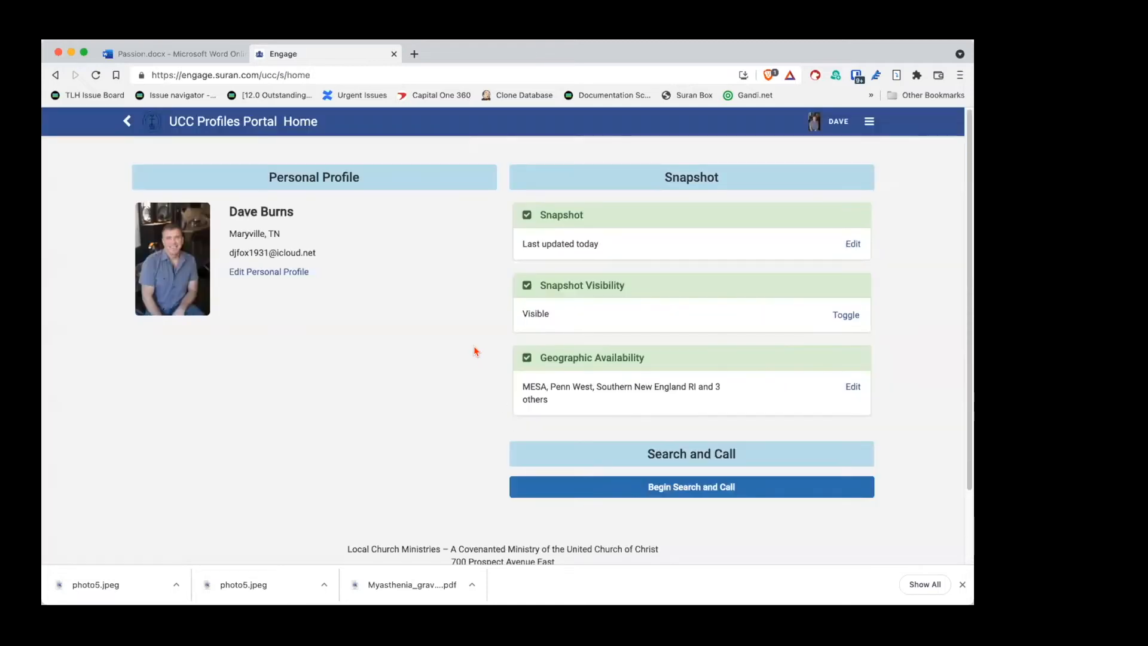
scroll(476, 352, "down", 3)
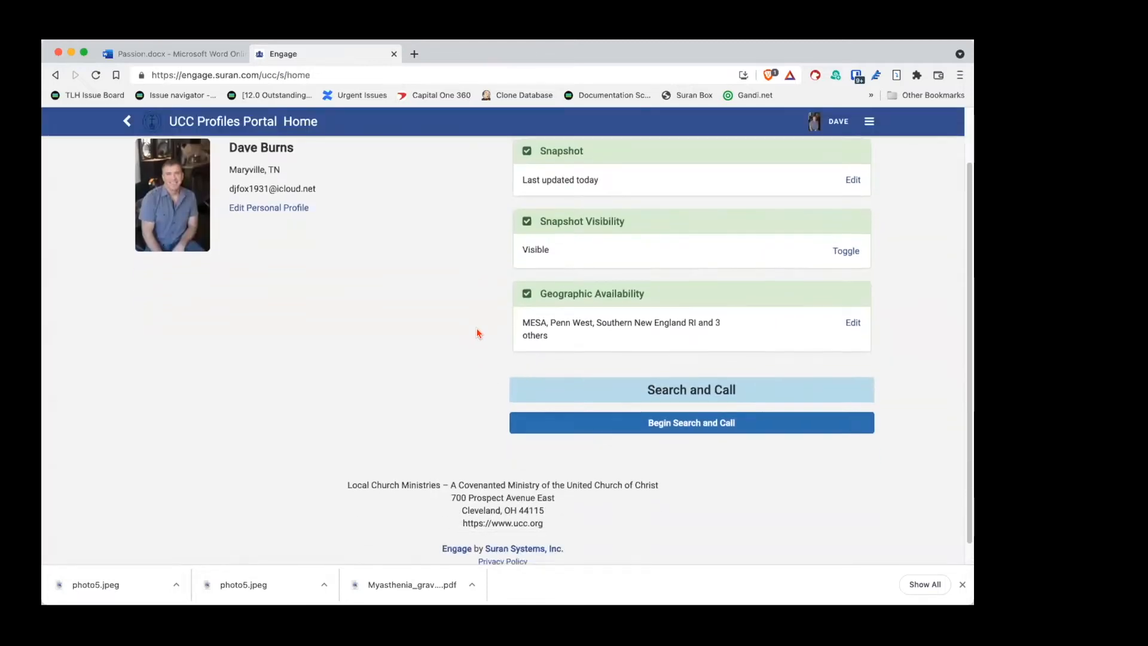
scroll(476, 333, "up", 3)
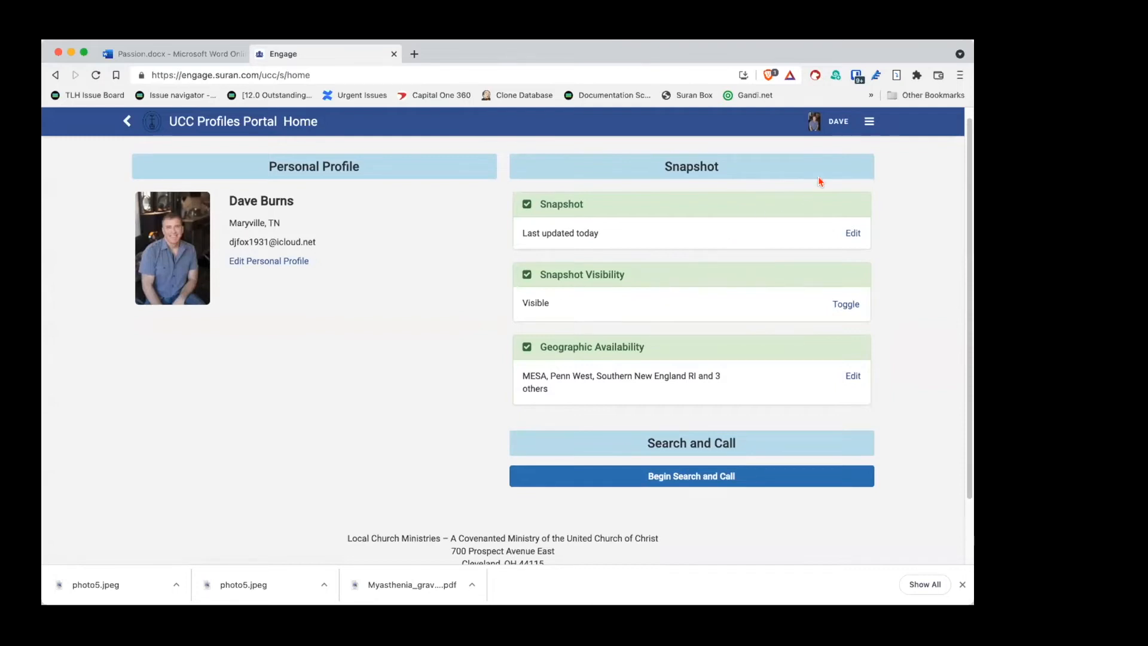
Step: Go to Optional Demographics from the site menu and review the page
left_click(867, 121)
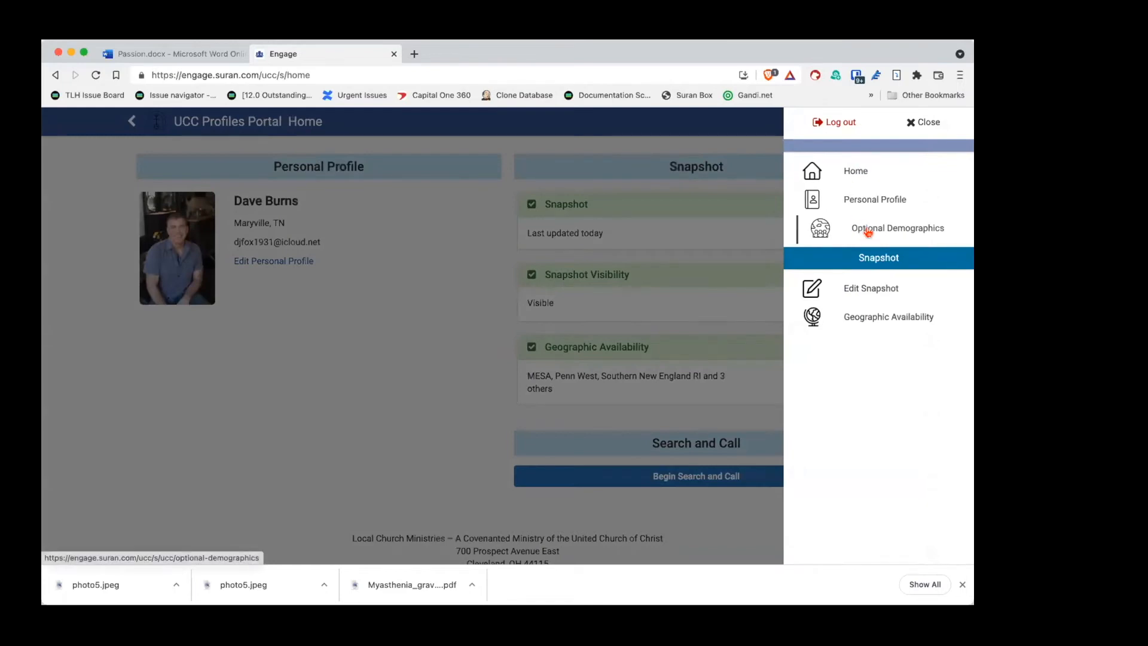
left_click(869, 230)
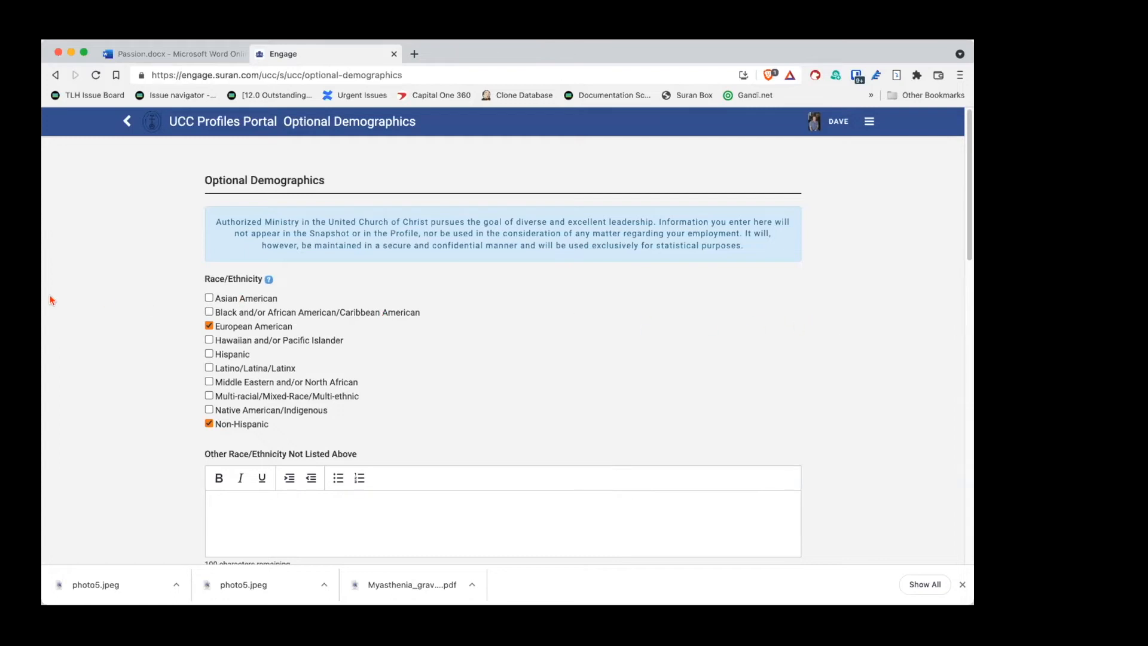
scroll(130, 262, "down", 4)
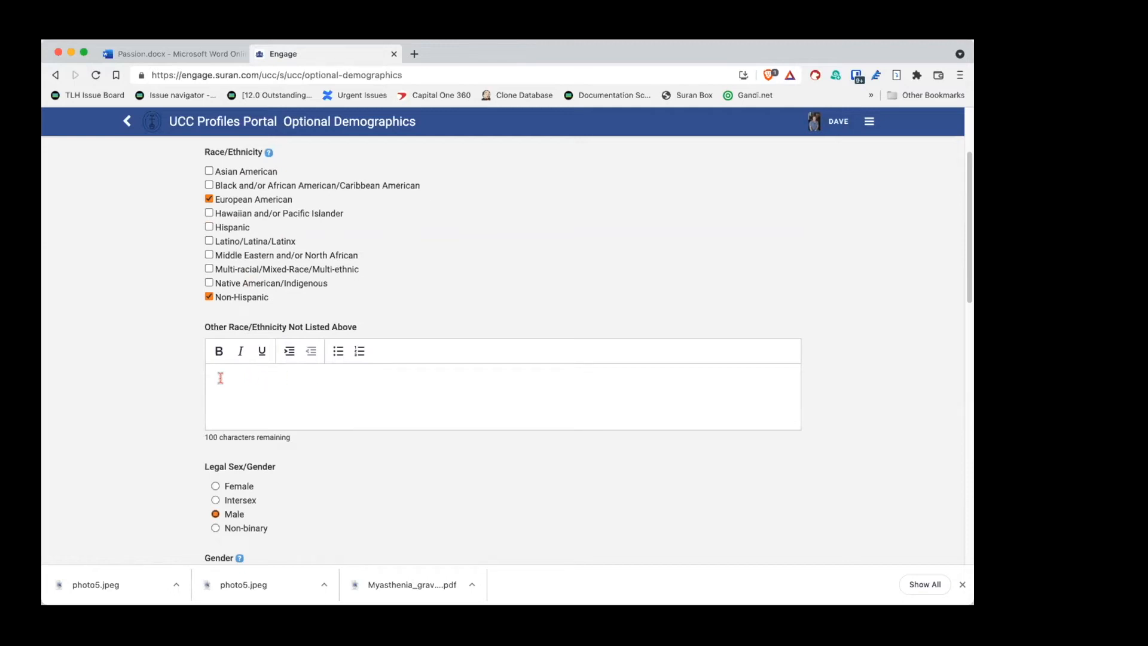
scroll(163, 344, "down", 5)
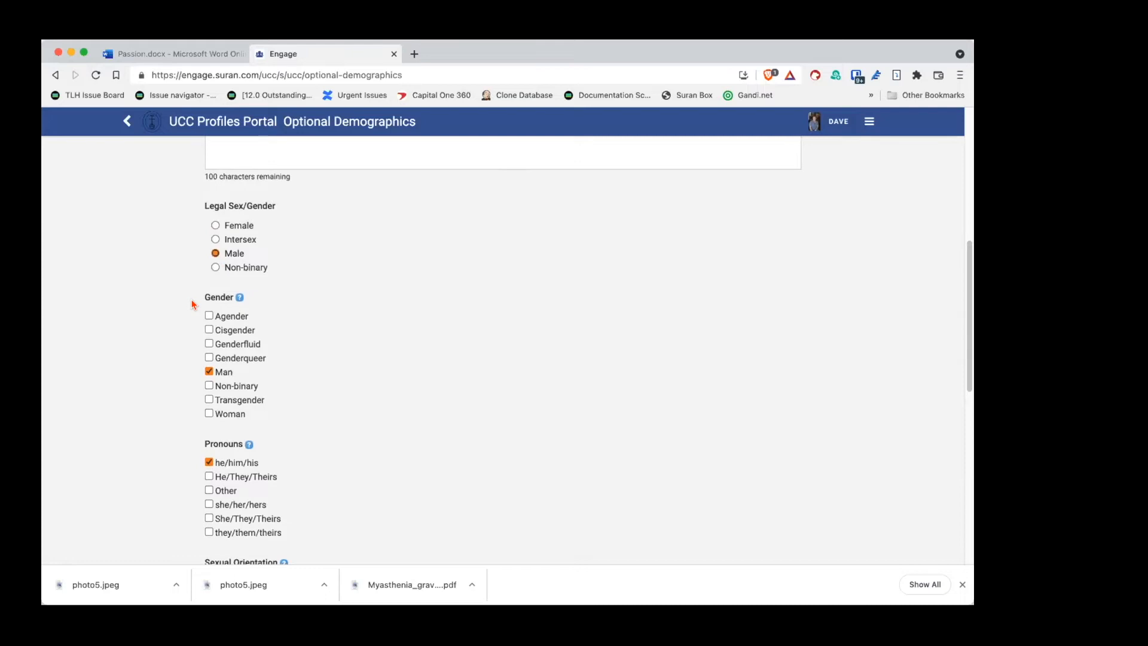
scroll(192, 304, "down", 3)
scroll(192, 304, "down", 1)
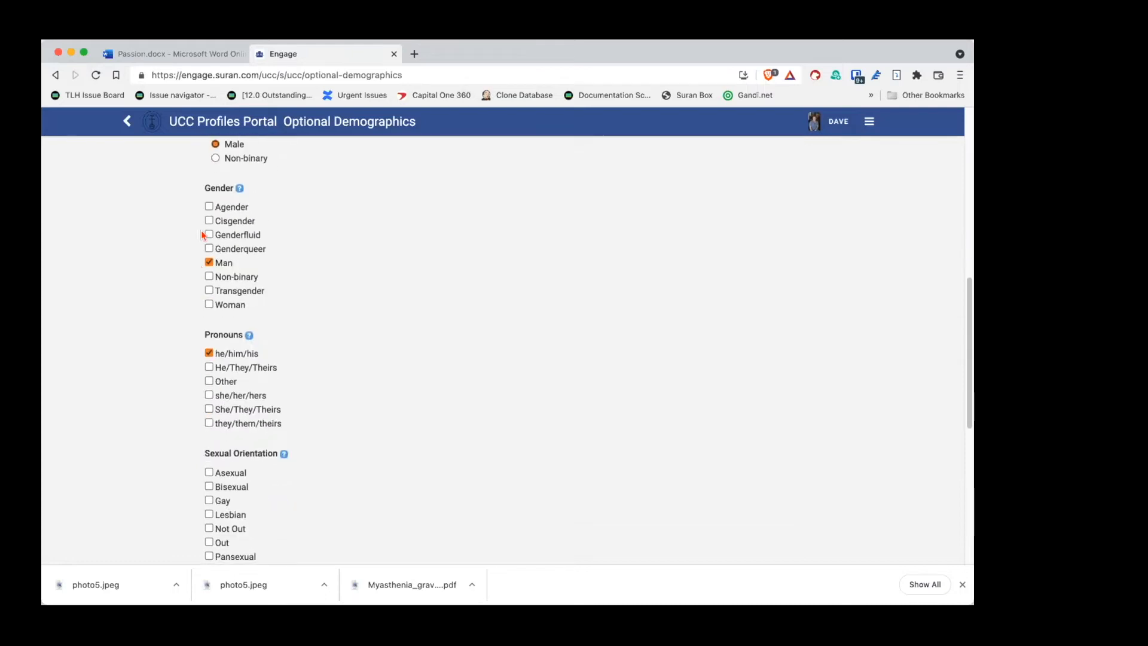
Step: Add Non-binary gender and Gay orientation, leaving the pronoun choices unchanged
left_click(209, 278)
scroll(183, 359, "down", 1)
scroll(183, 356, "down", 3)
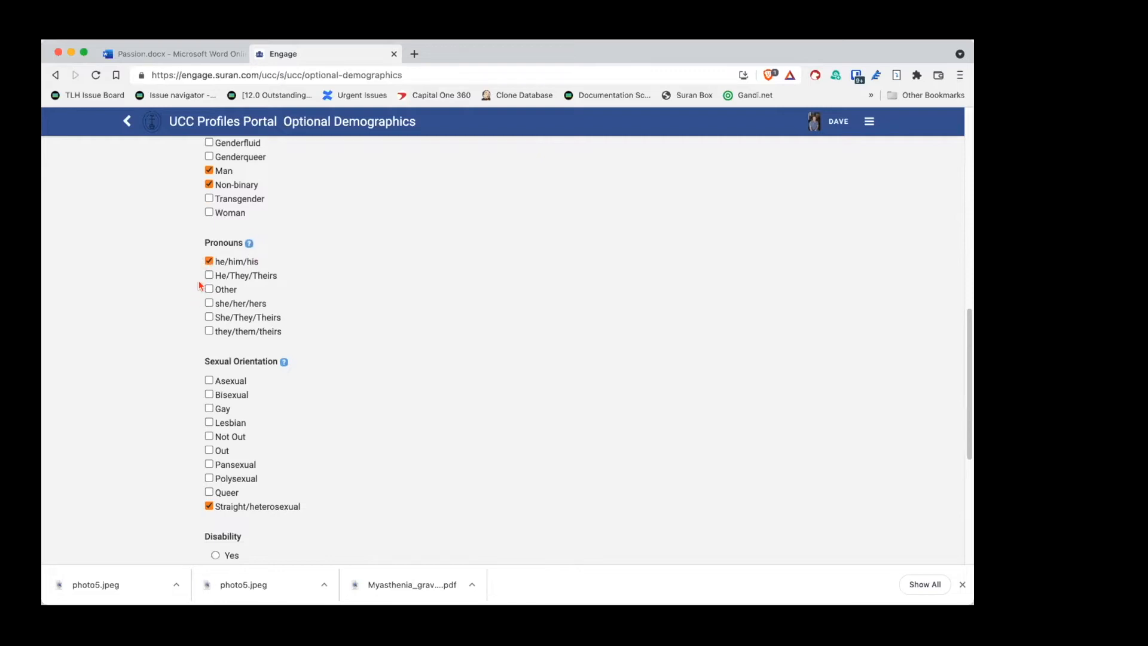
left_click(209, 290)
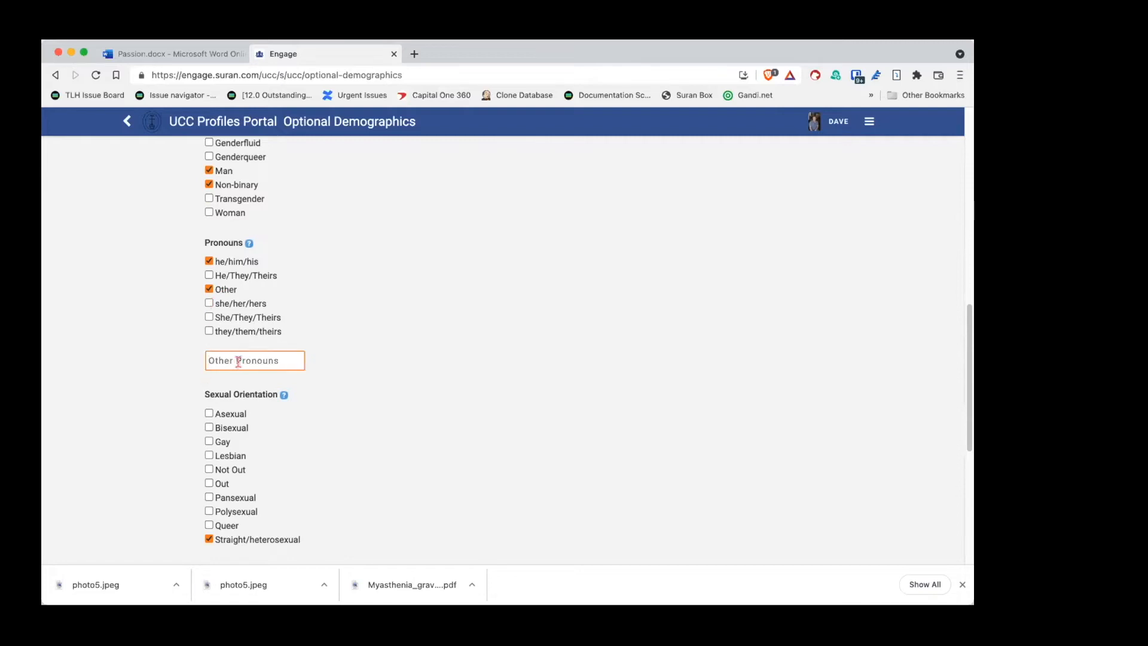
left_click(210, 289)
scroll(171, 335, "down", 3)
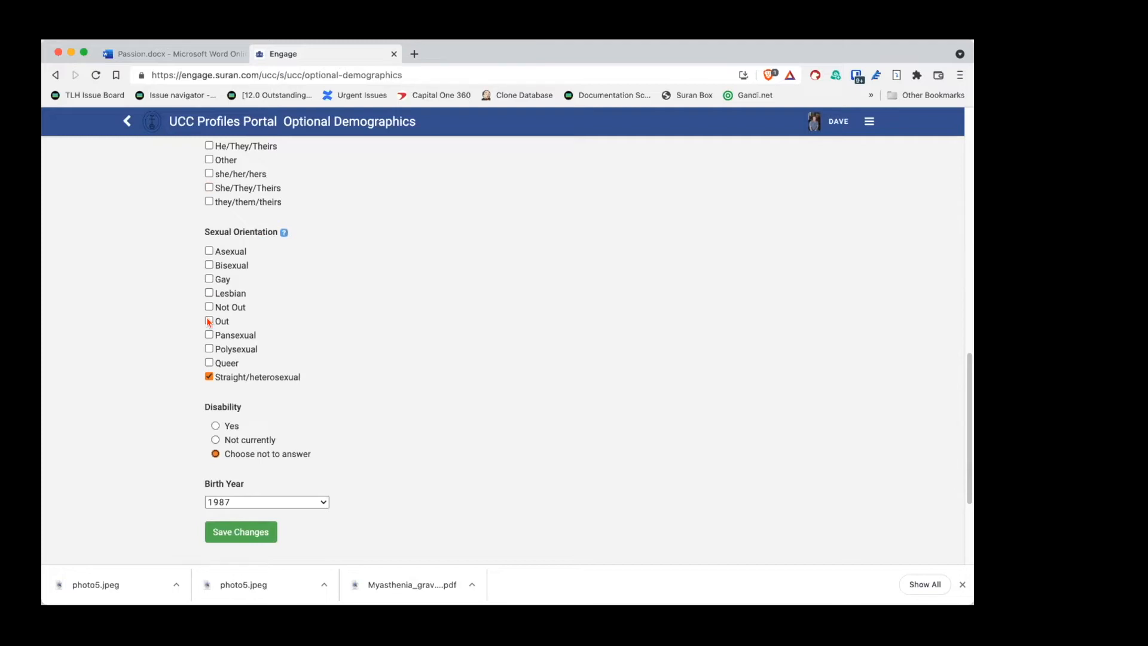
left_click(209, 279)
Step: Set birth year to 1988 and save the demographic changes
scroll(203, 385, "down", 3)
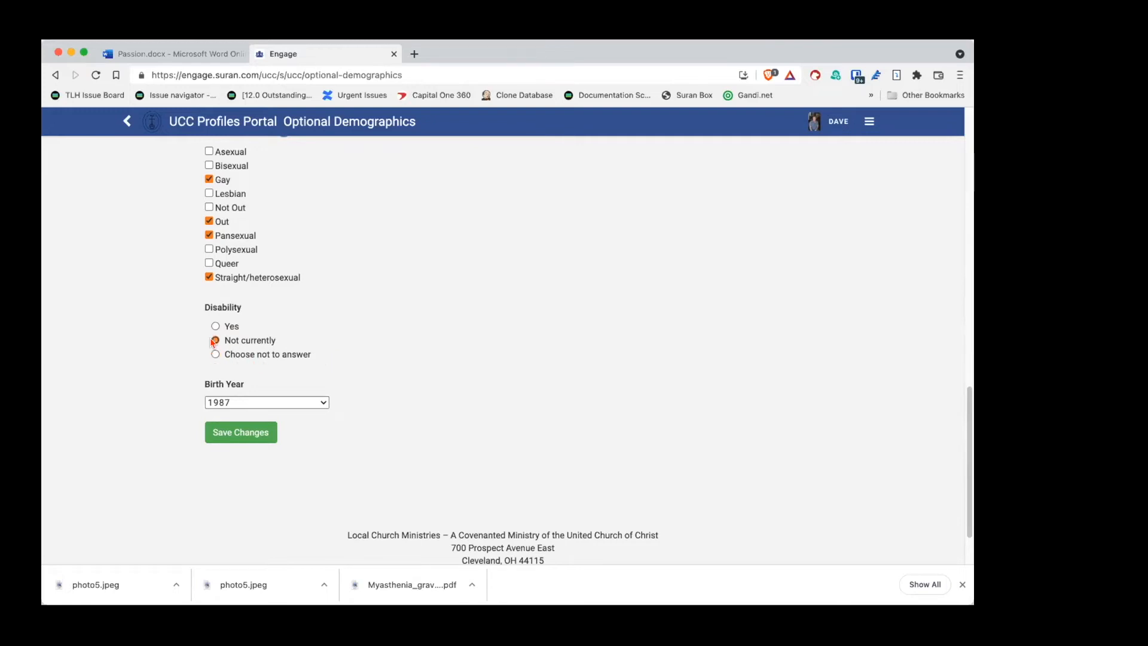
scroll(181, 377, "down", 2)
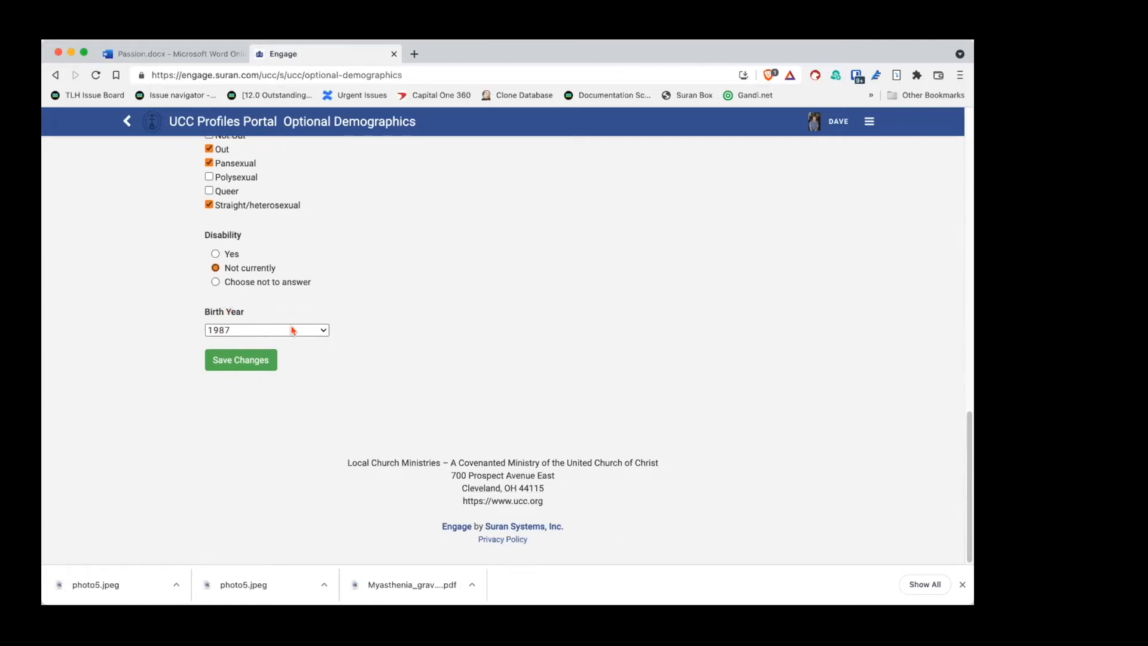
left_click(324, 331)
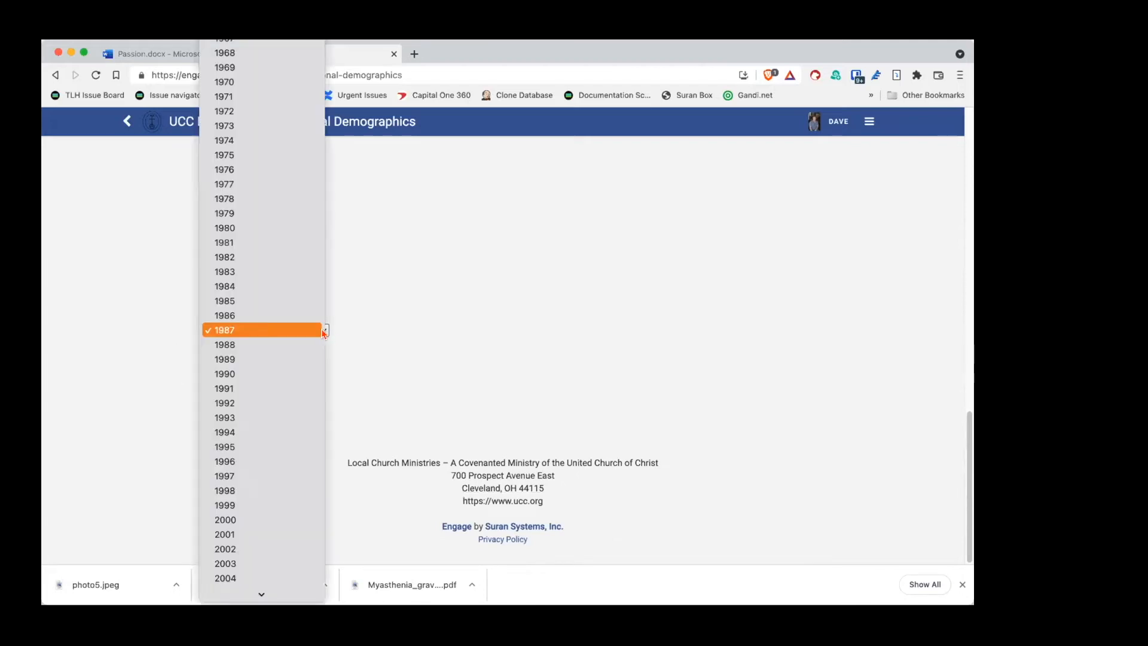
left_click(228, 346)
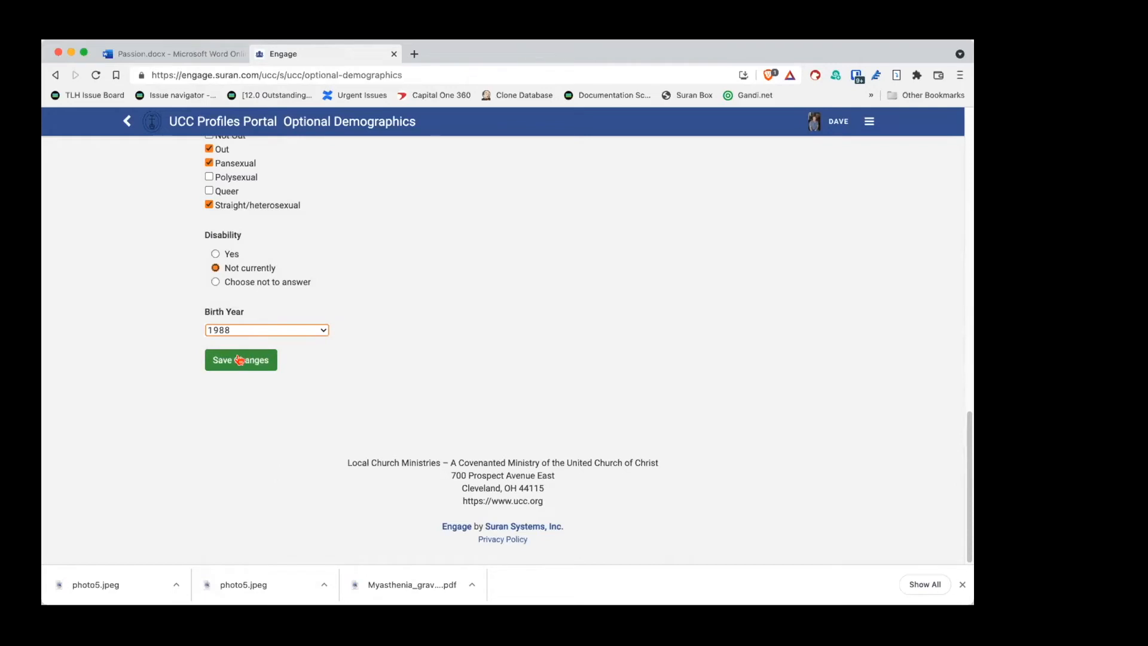
left_click(239, 359)
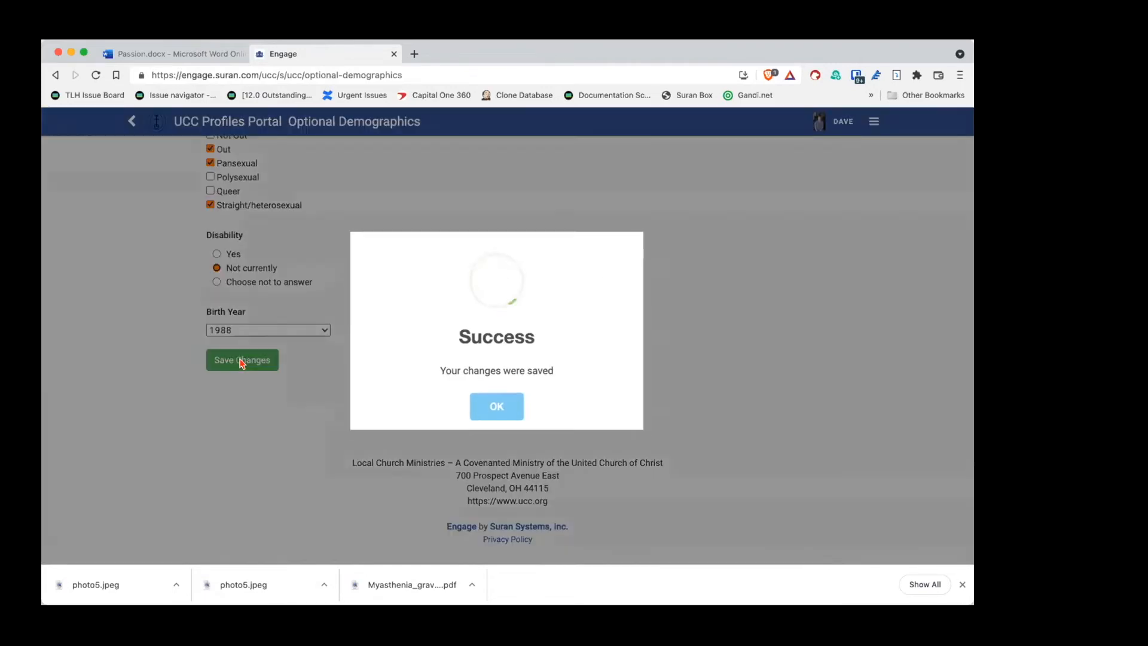
left_click(487, 407)
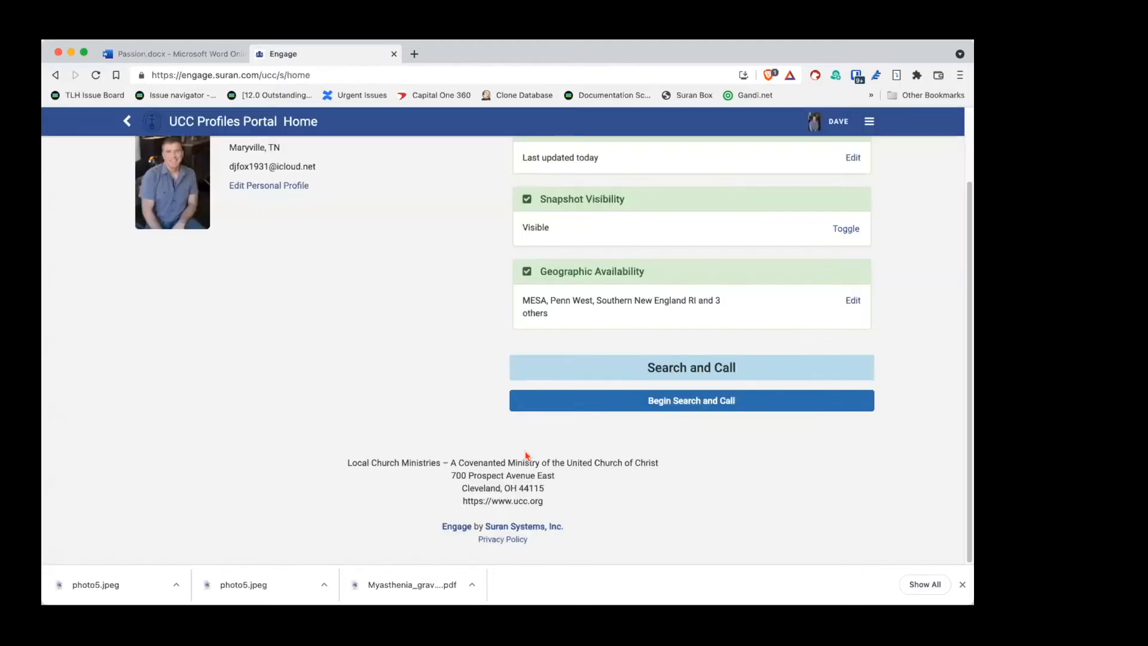
scroll(535, 439, "up", 3)
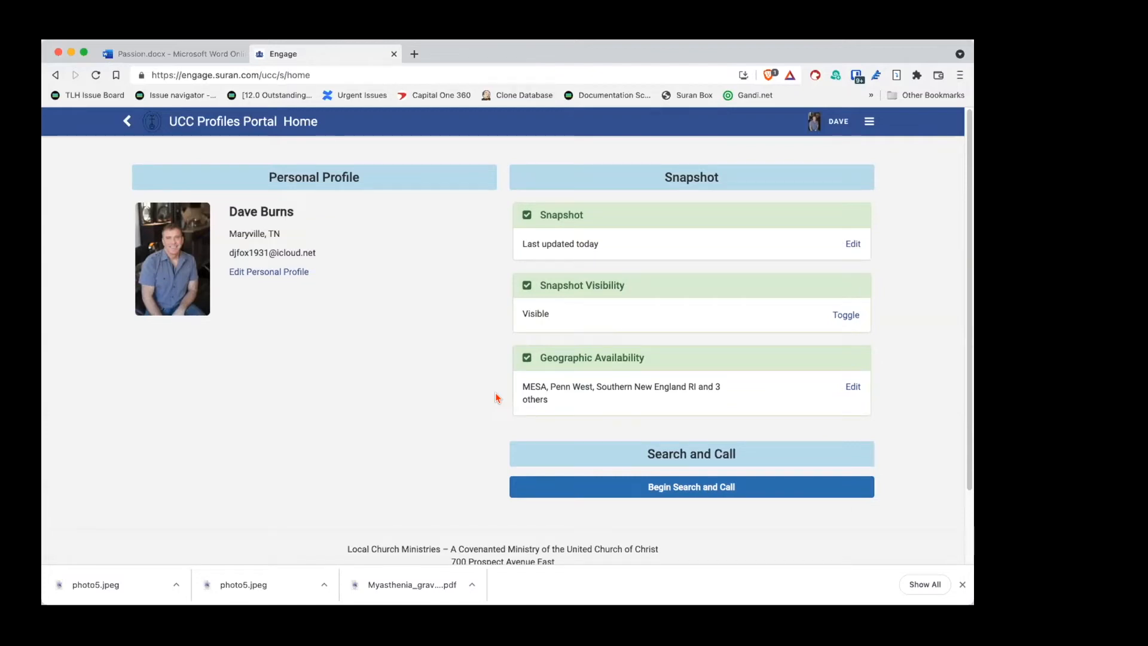
scroll(503, 396, "down", 3)
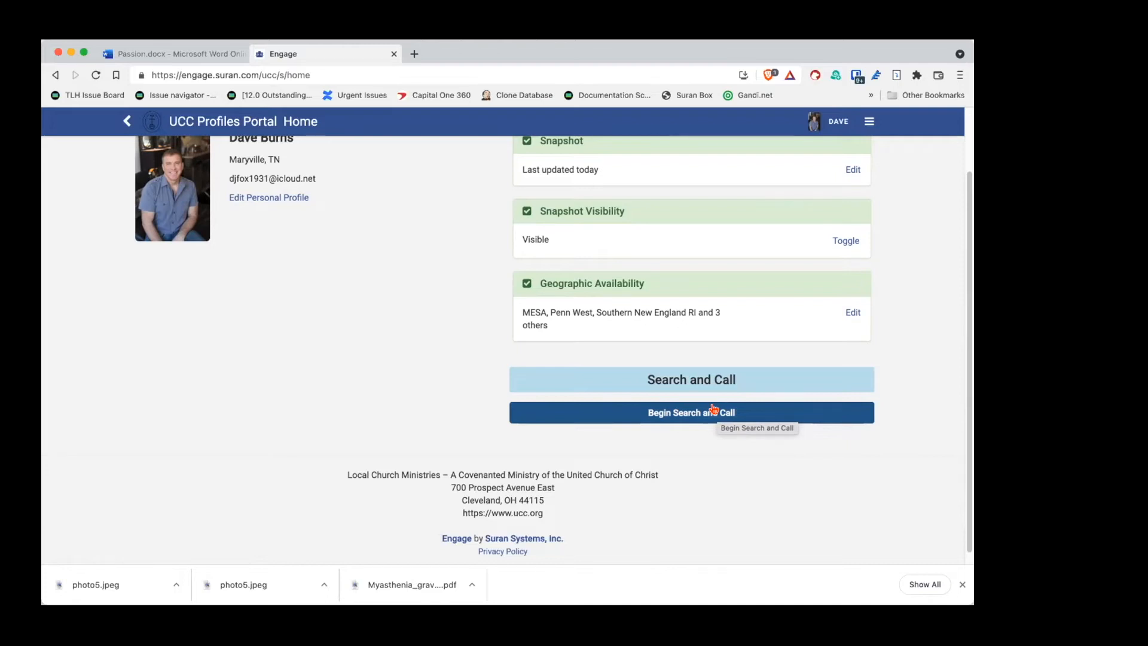
Step: Begin Search and Call and scroll to the new Background Check, Minister Profile and References steps
left_click(674, 408)
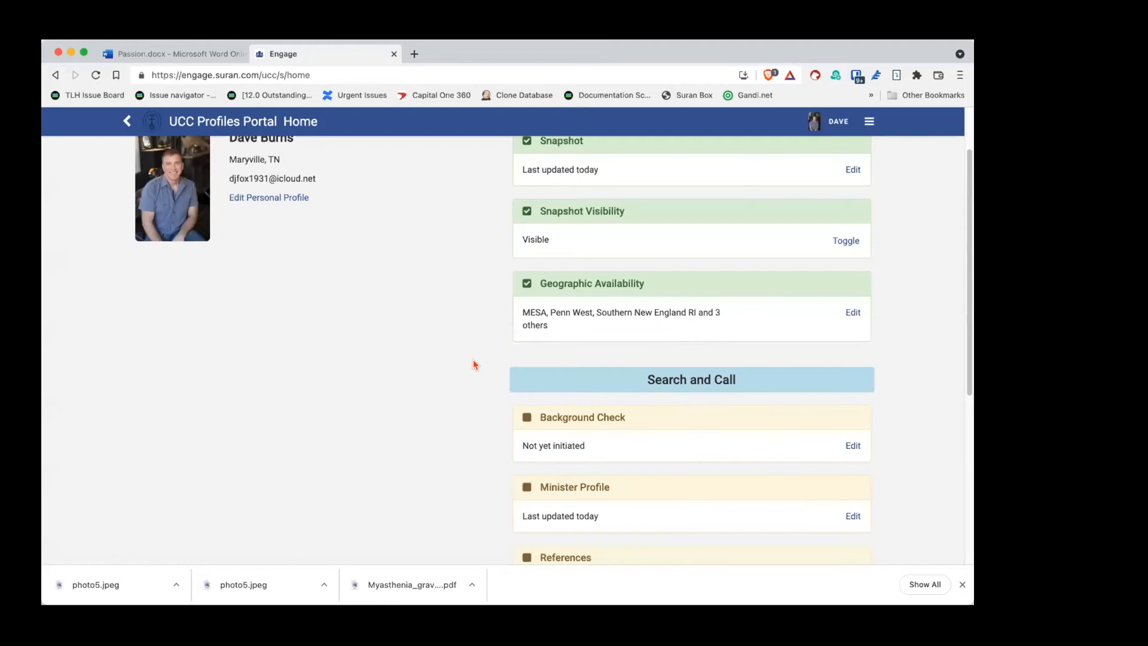
scroll(475, 363, "down", 3)
scroll(476, 363, "down", 1)
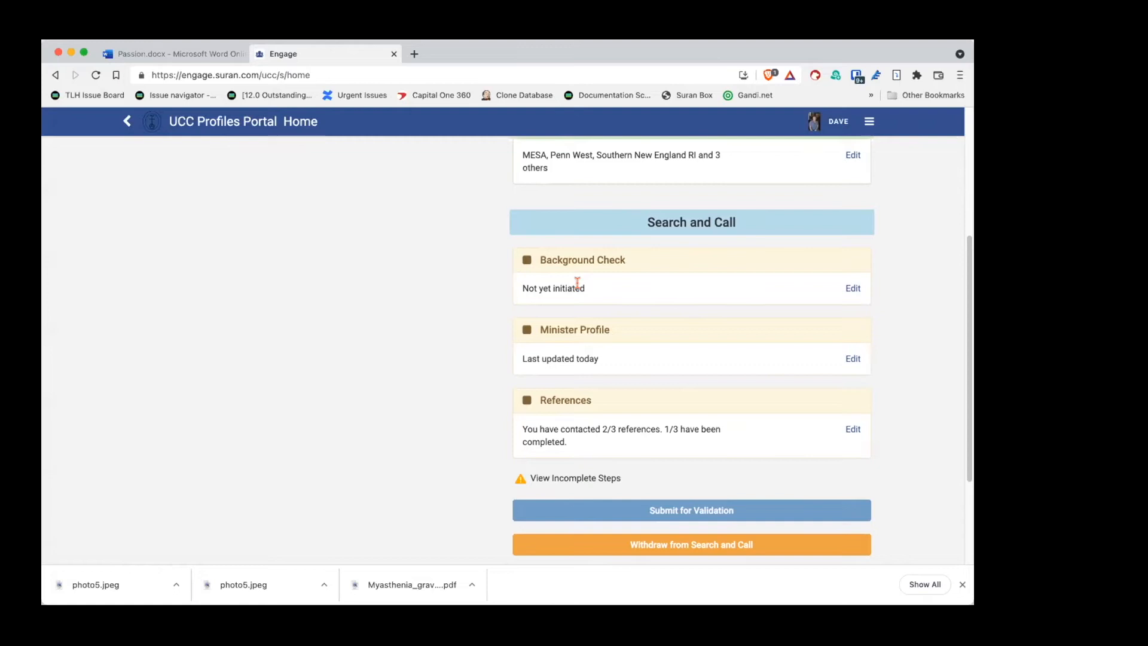
Step: Open the Background Check page and review its Not Initiated status and $160 fee details
left_click(853, 288)
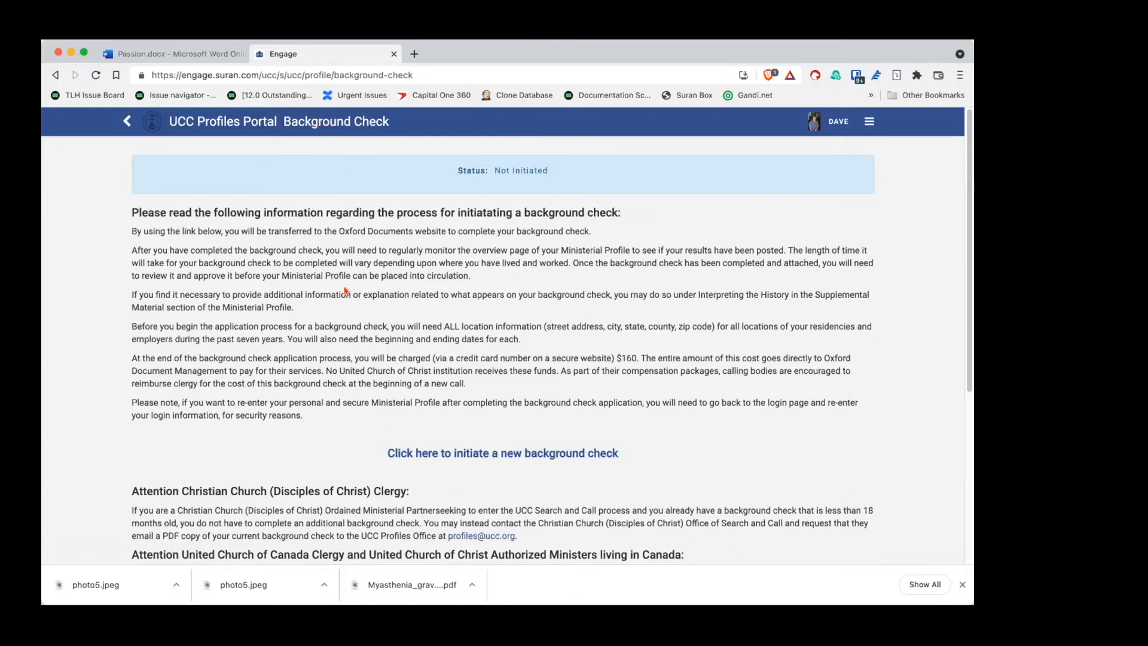
scroll(343, 287, "down", 1)
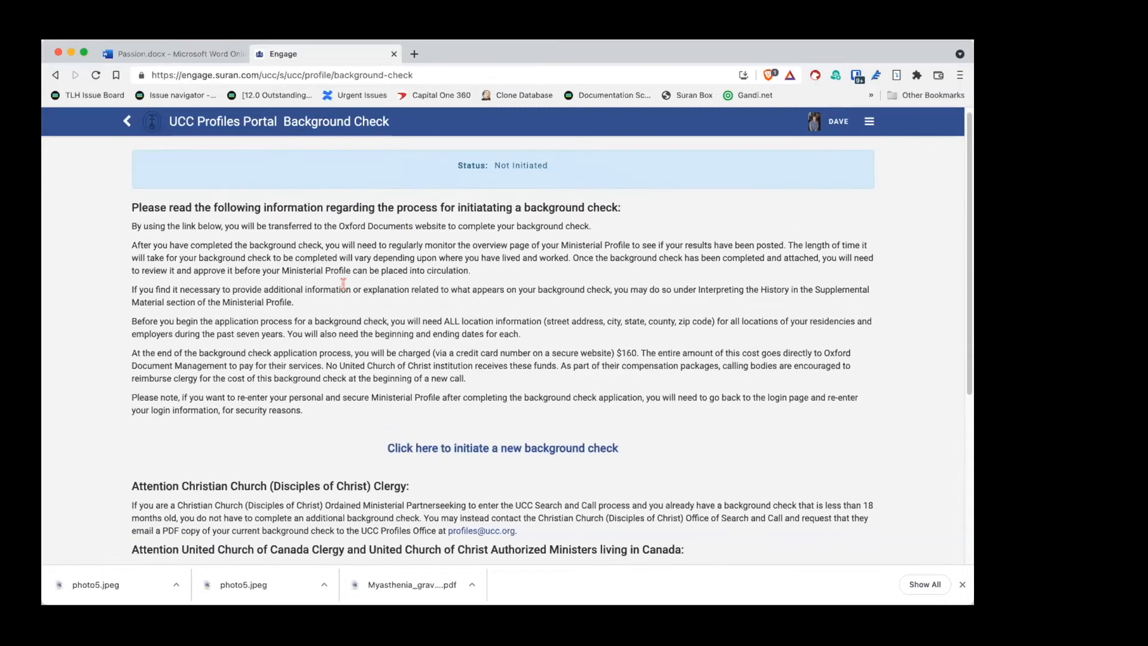
scroll(344, 284, "down", 3)
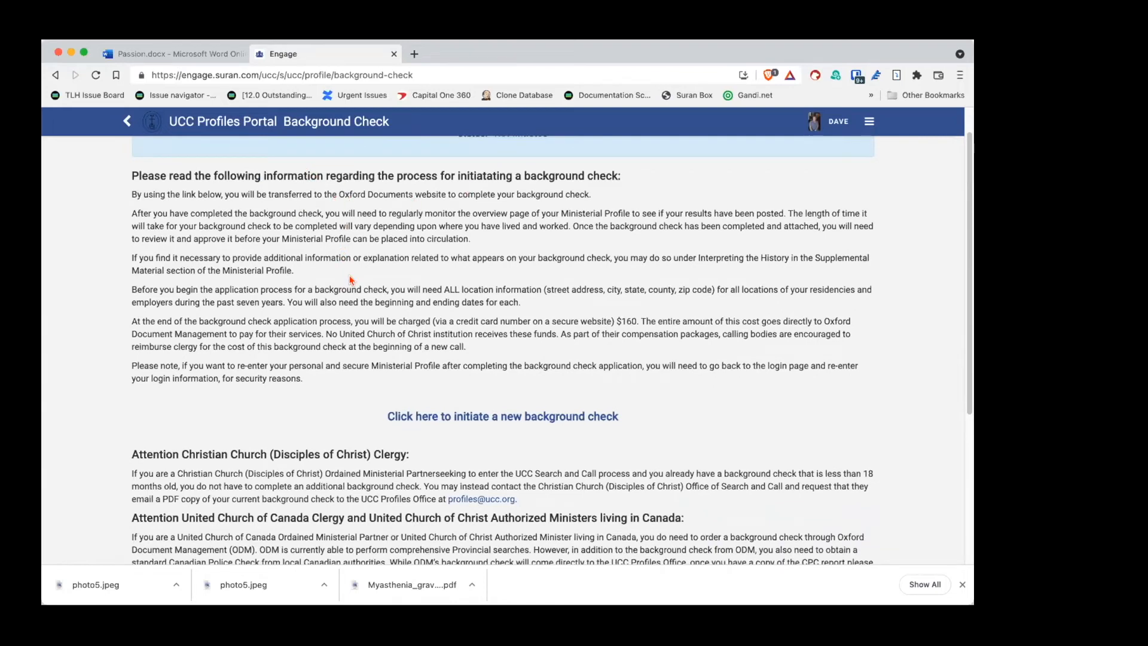
scroll(346, 283, "down", 2)
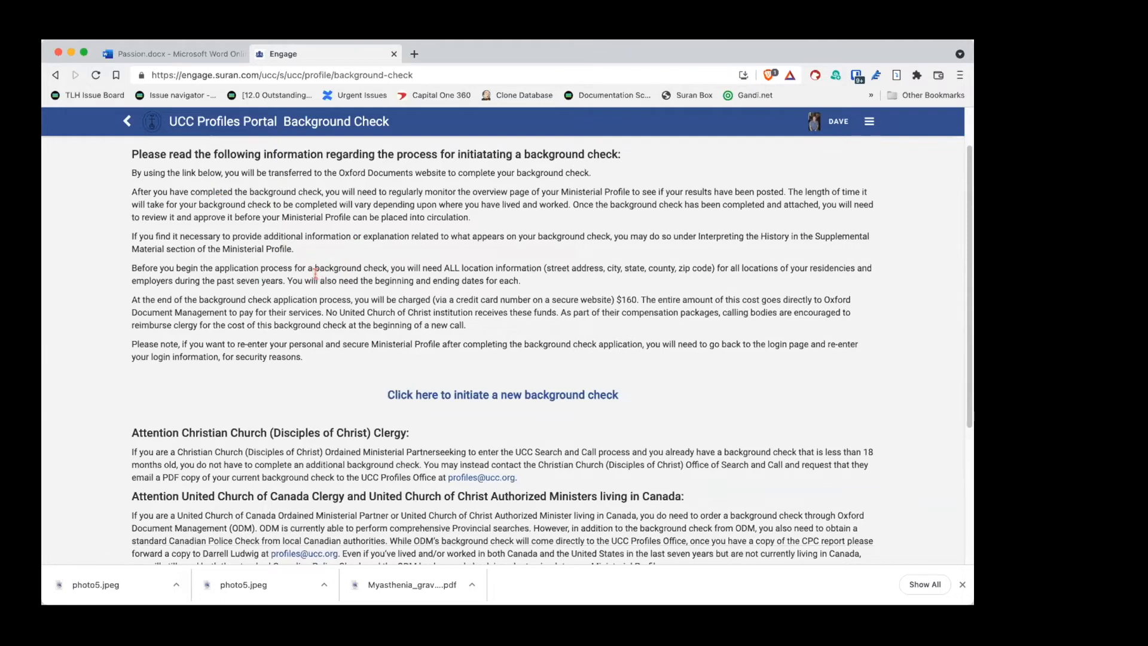
scroll(316, 274, "down", 3)
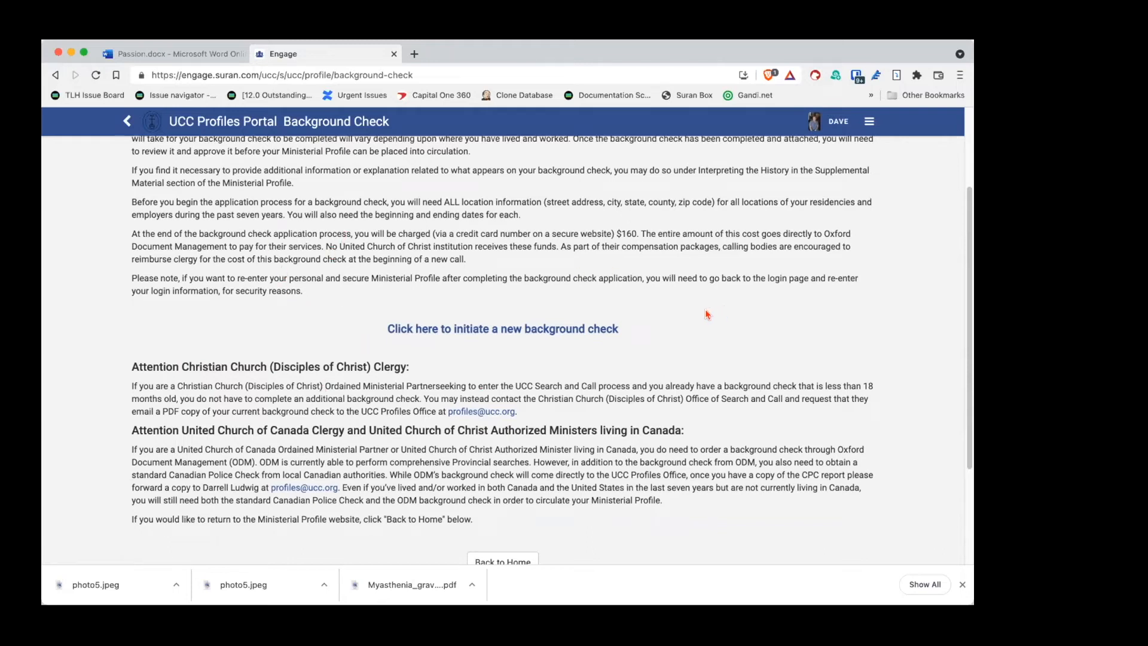
Step: Initiate a new background check and look over the Authorization to Conduct Background Investigation form
left_click(502, 327)
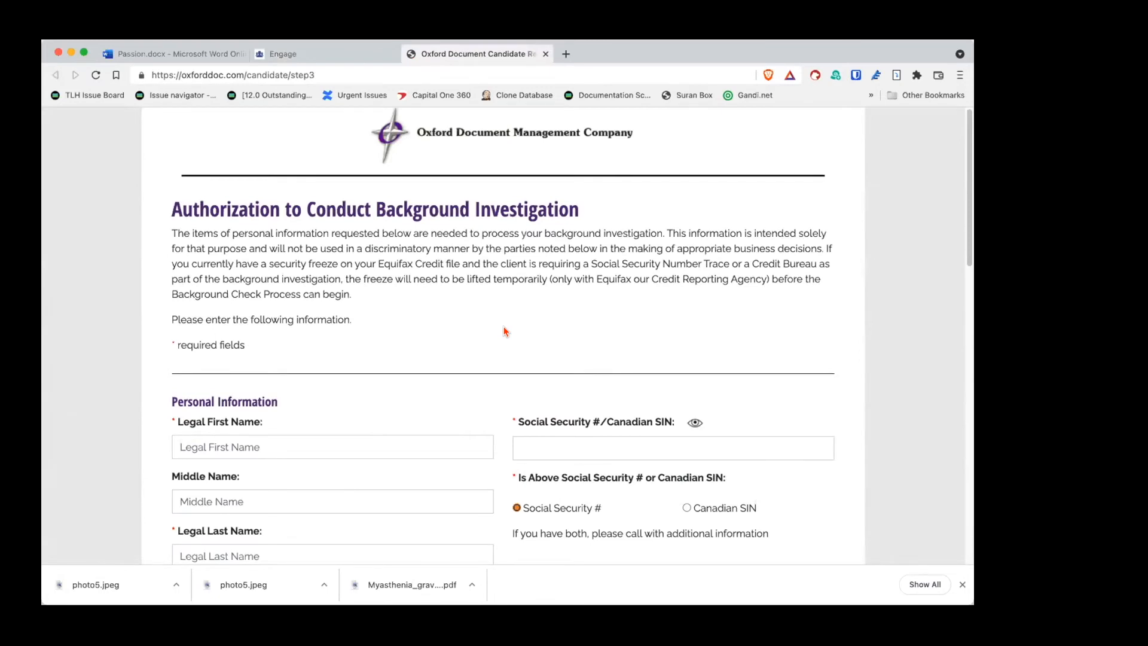
scroll(518, 325, "down", 5)
scroll(516, 323, "down", 10)
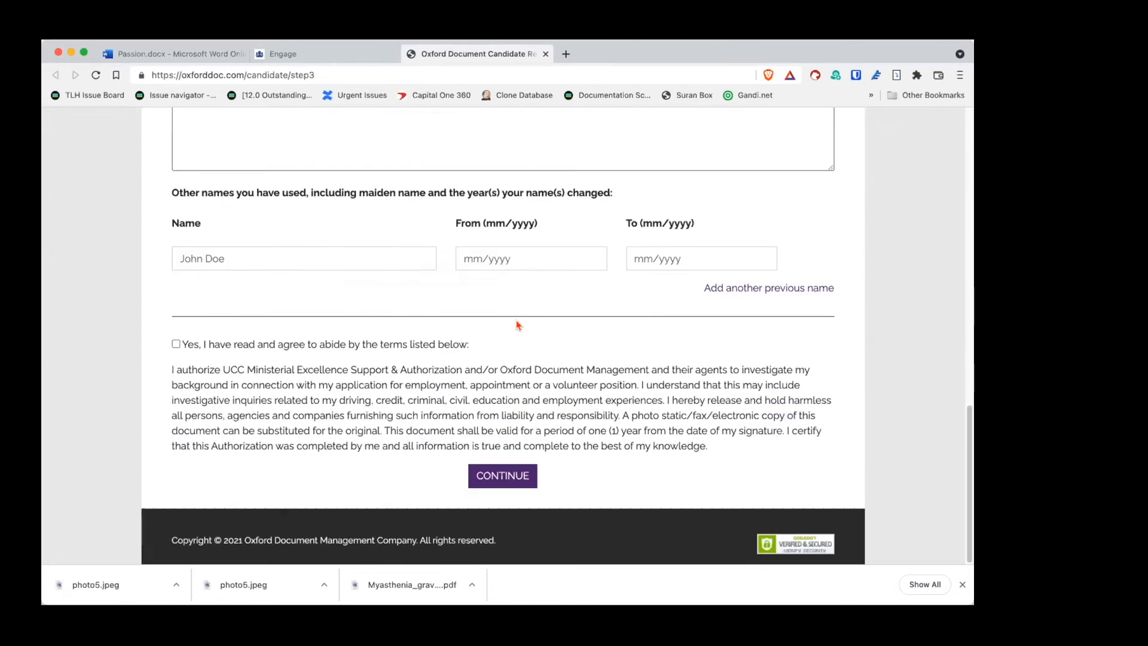
scroll(686, 384, "up", 15)
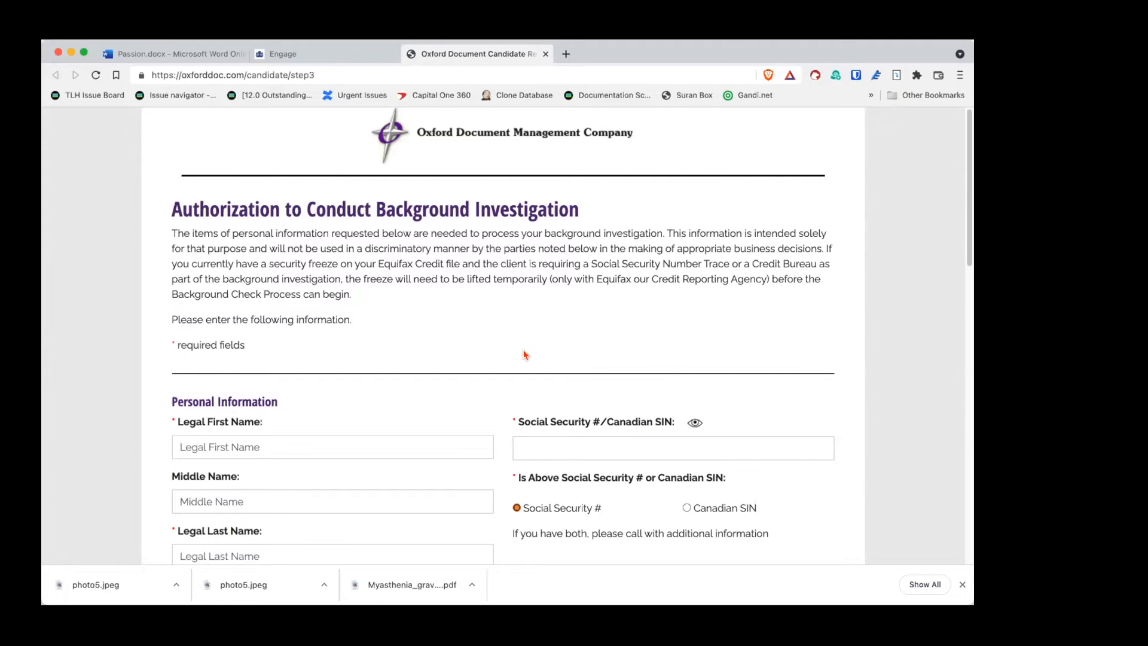
scroll(527, 355, "down", 1)
scroll(529, 335, "up", 1)
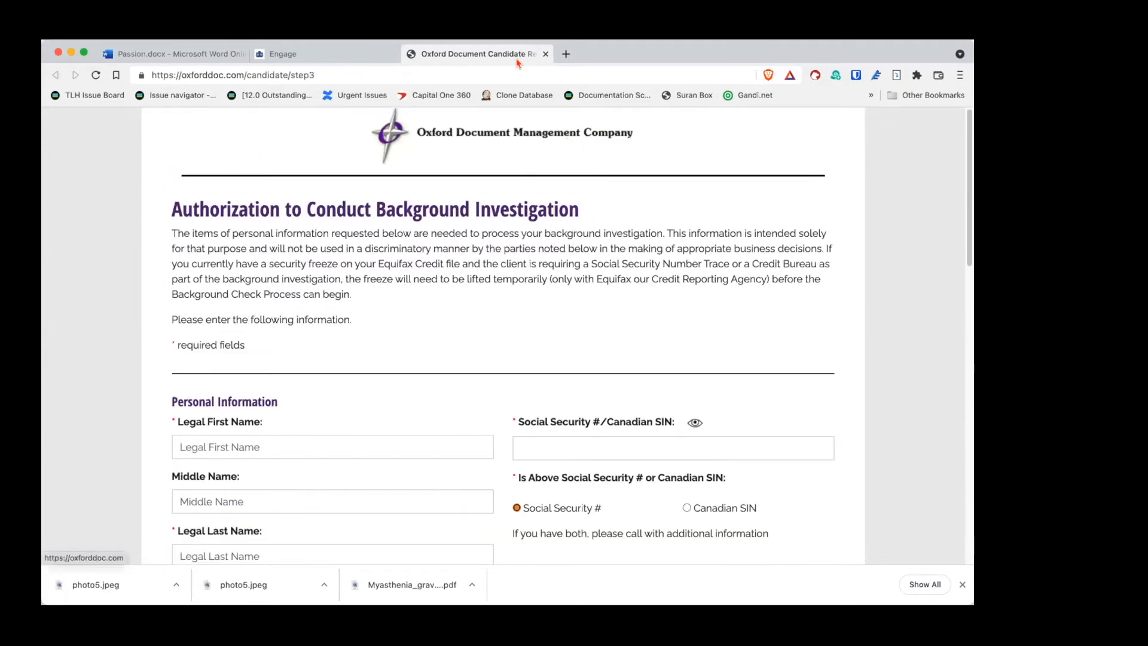
Step: Close the background investigation tab, return to the home page, and open the Minister Profile editor
left_click(545, 55)
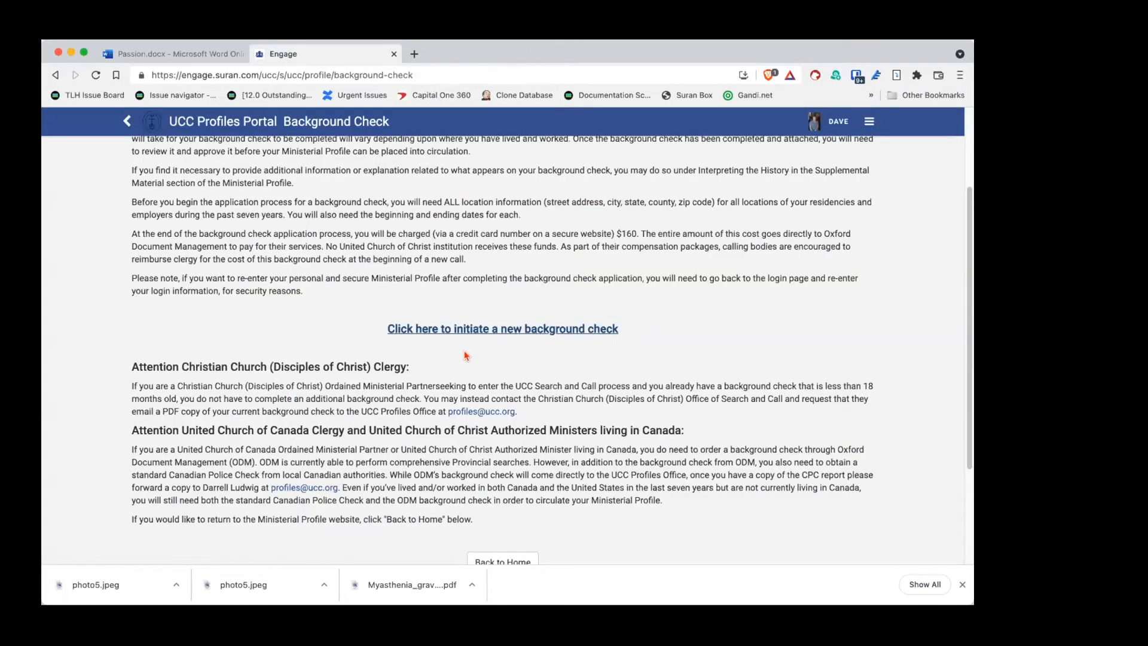
scroll(466, 354, "down", 3)
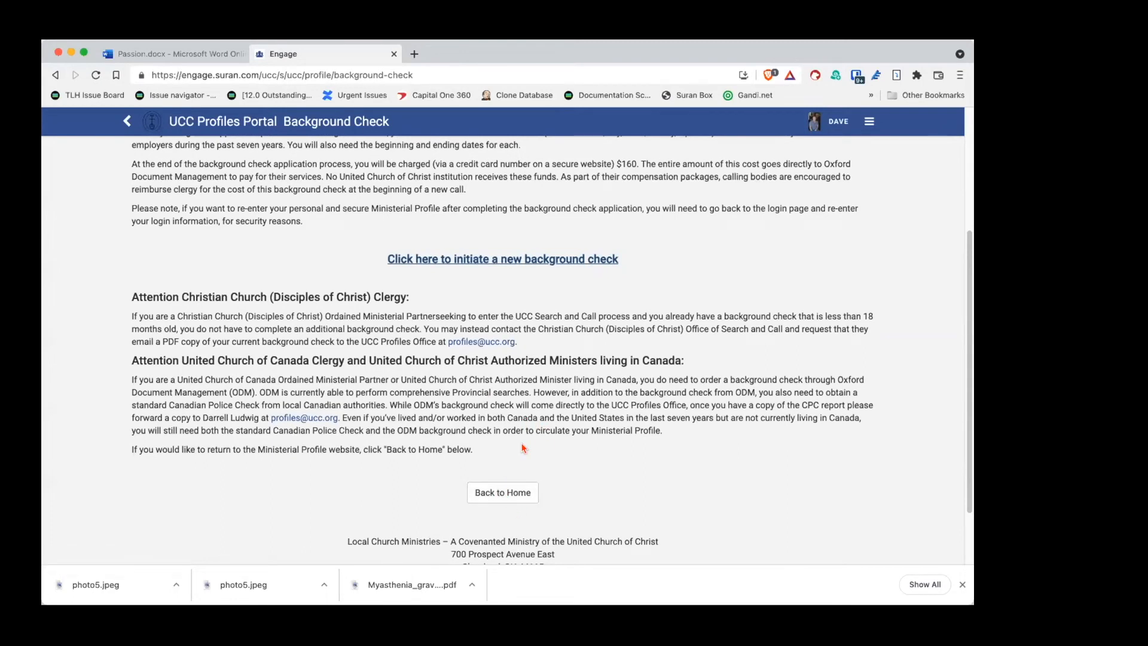
scroll(525, 449, "down", 1)
left_click(506, 464)
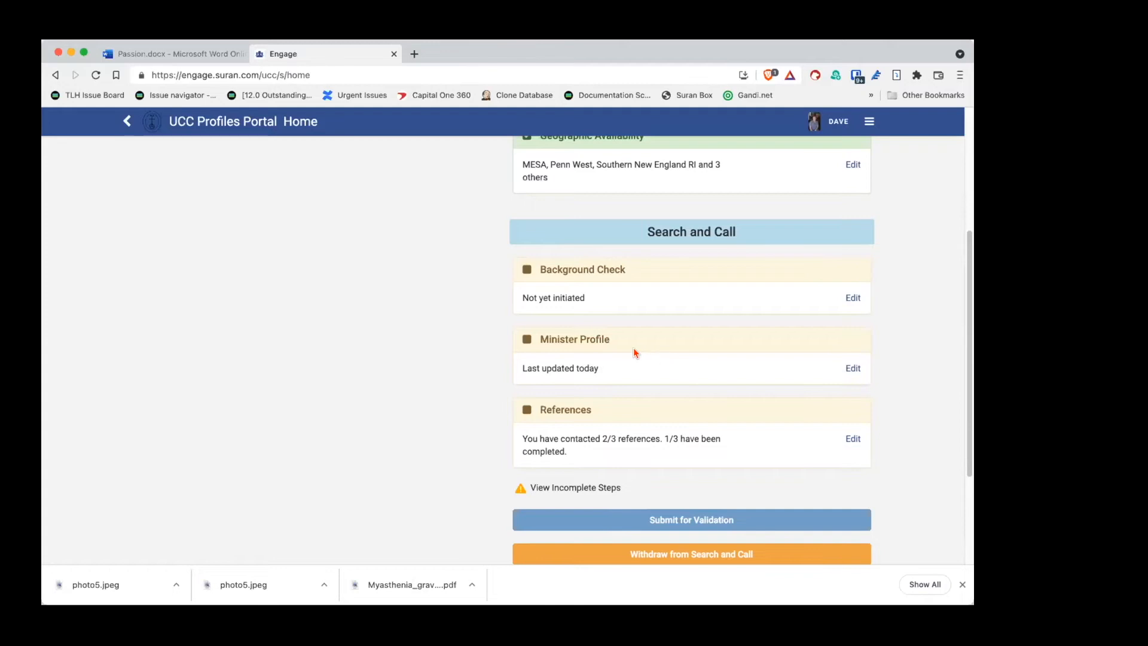
left_click(852, 368)
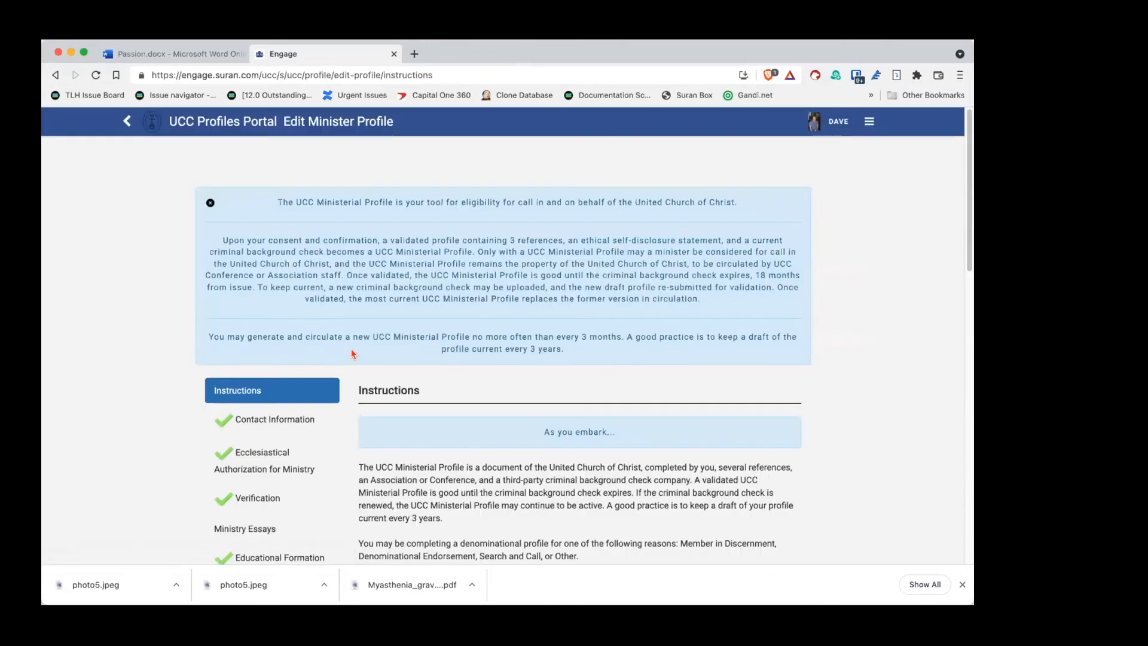
Step: Read through the Minister Profile instructions and dismiss the profile eligibility notice
scroll(352, 354, "down", 5)
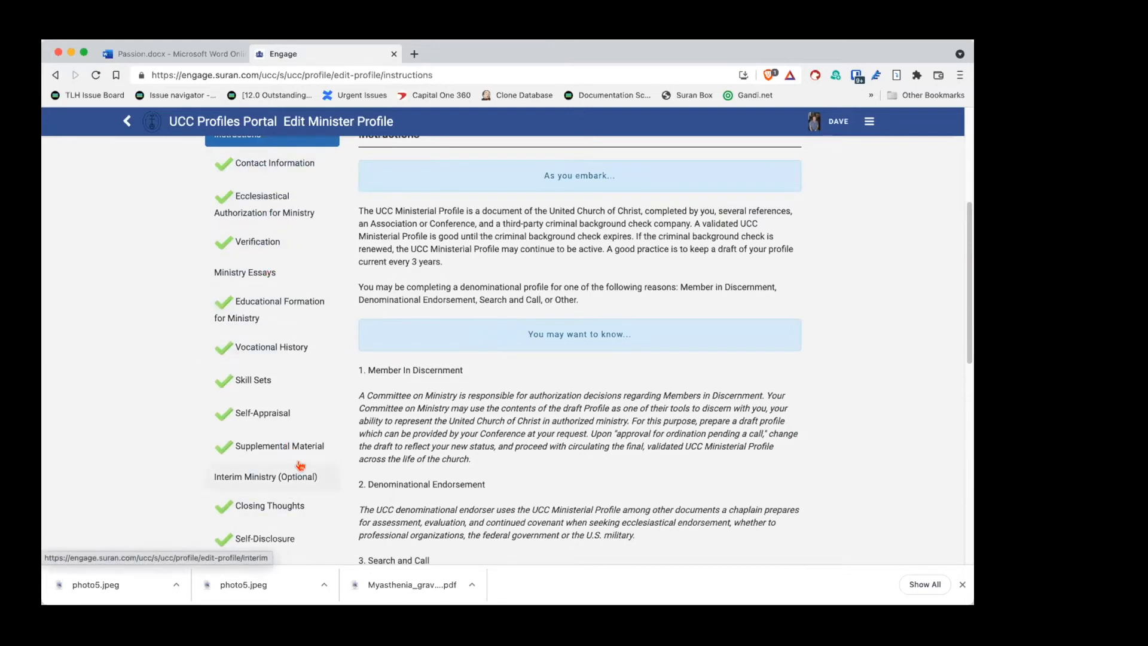
scroll(302, 476, "down", 3)
scroll(302, 475, "up", 4)
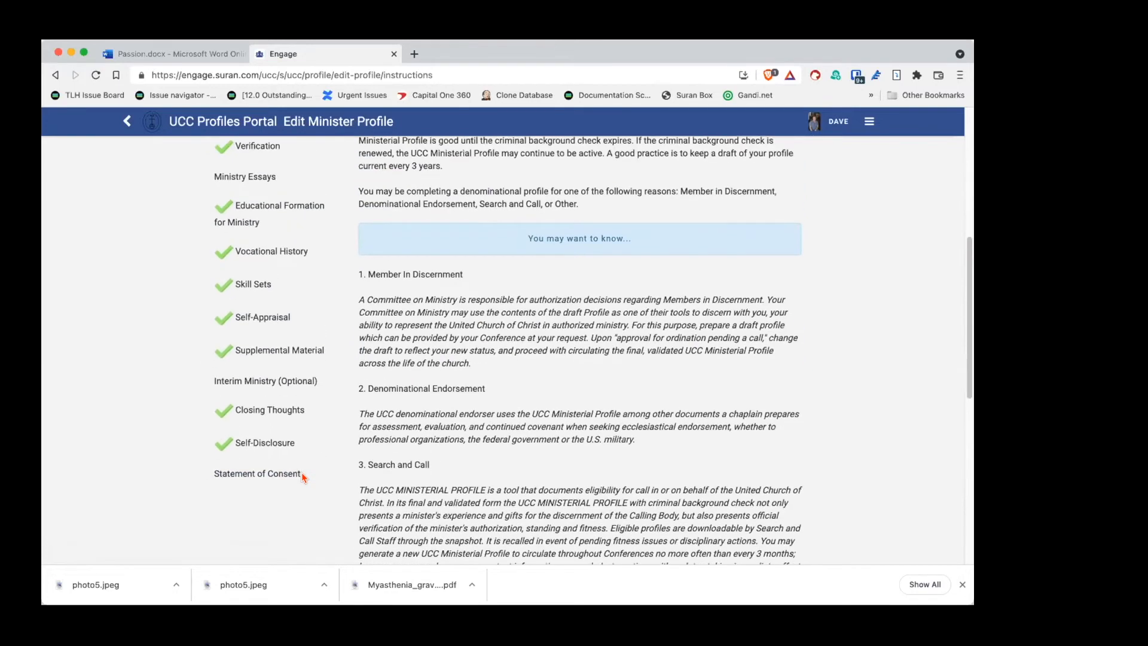
scroll(302, 476, "up", 2)
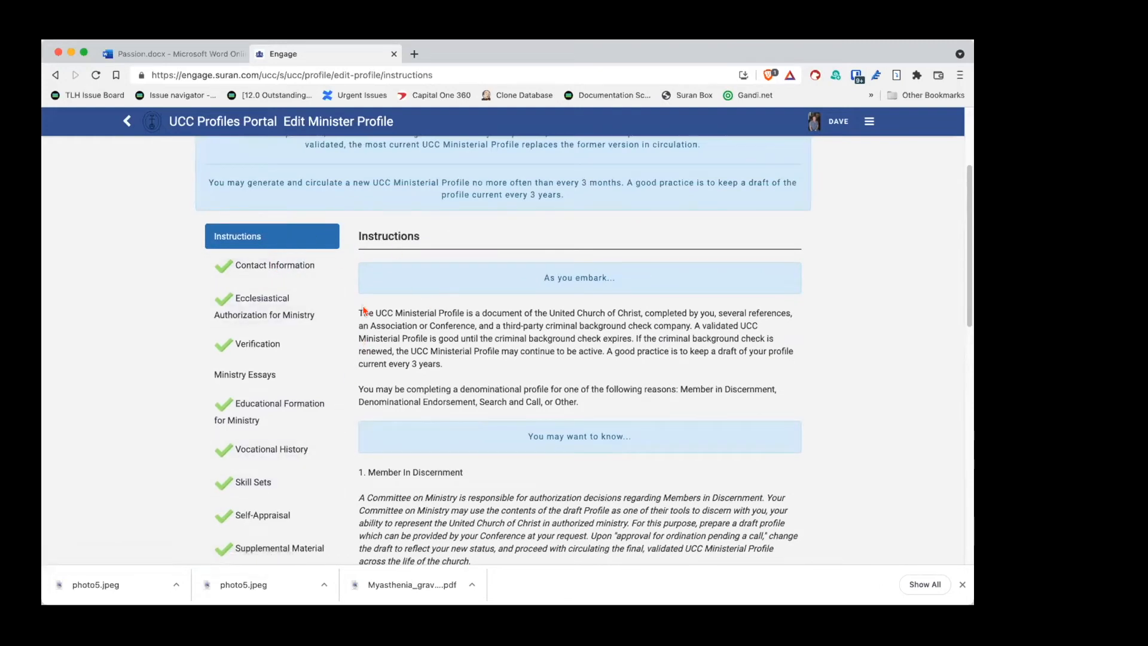
scroll(375, 334, "up", 4)
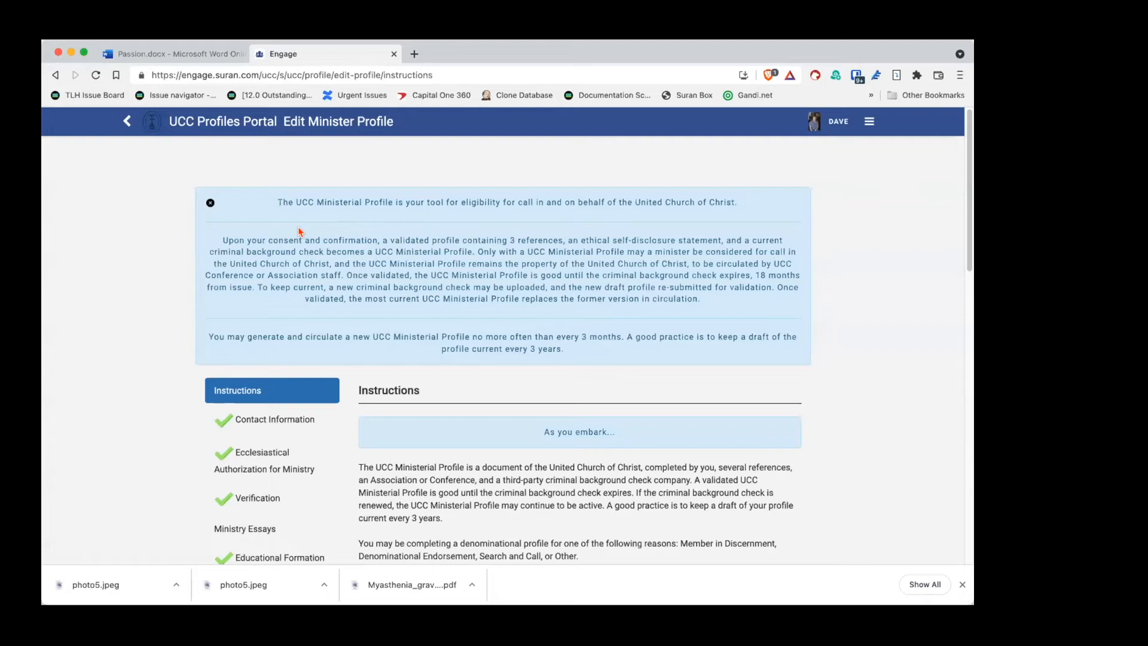
scroll(486, 317, "down", 1)
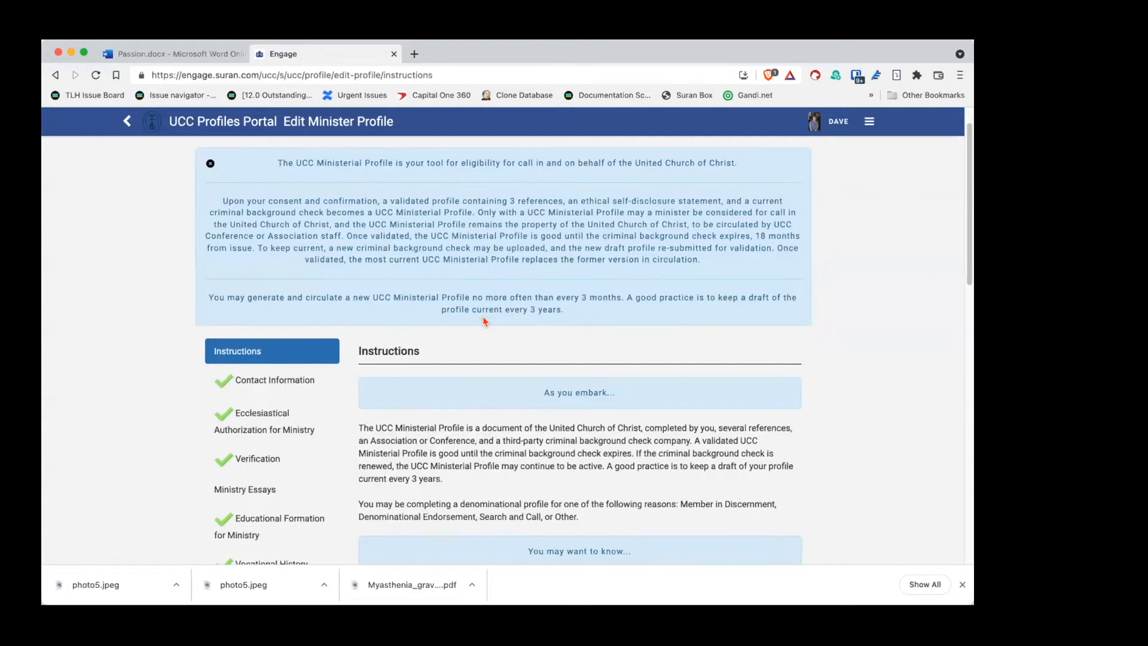
left_click(208, 164)
Step: Save the Instructions step and continue to Contact Information
scroll(558, 230, "up", 1)
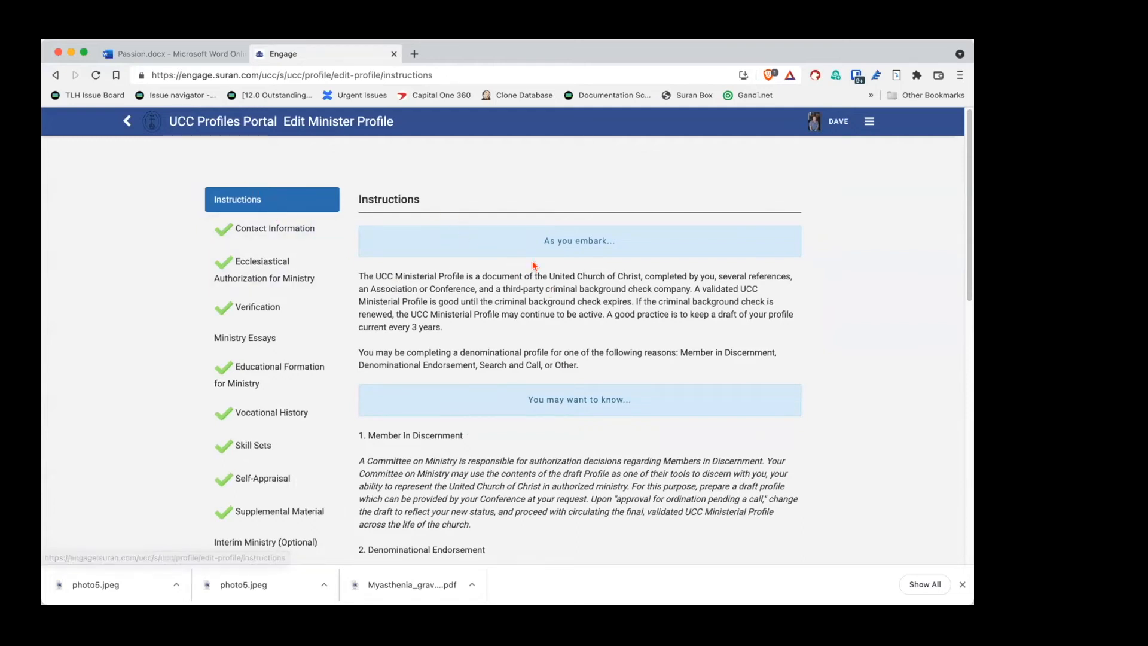
scroll(543, 327, "down", 3)
scroll(543, 327, "down", 7)
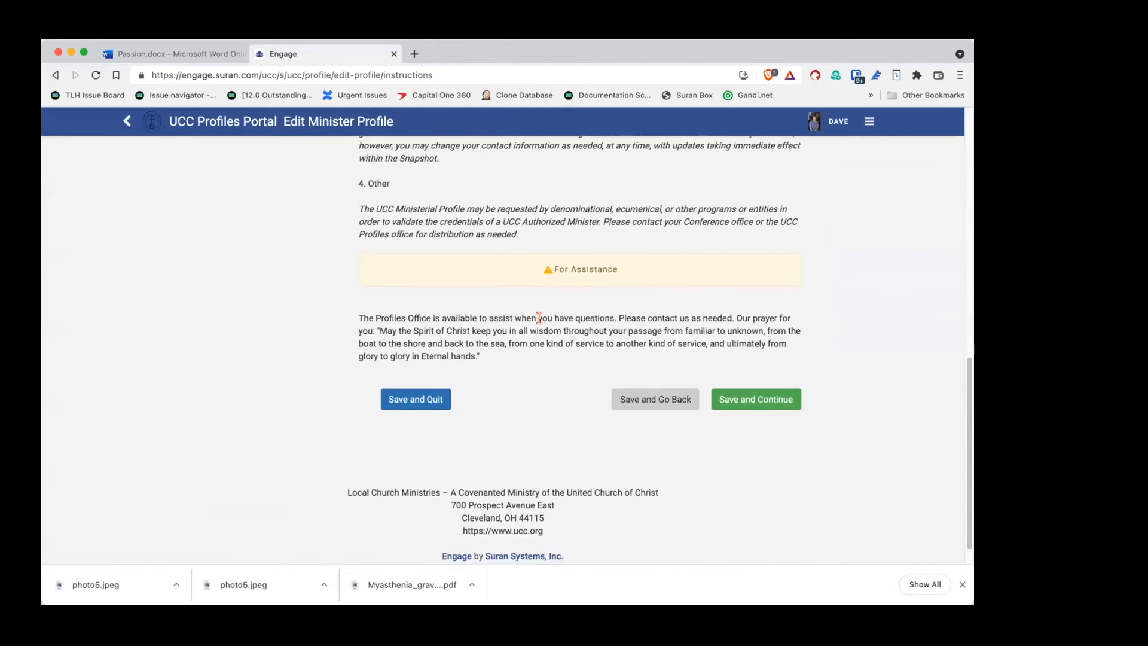
scroll(541, 323, "up", 2)
scroll(523, 243, "down", 3)
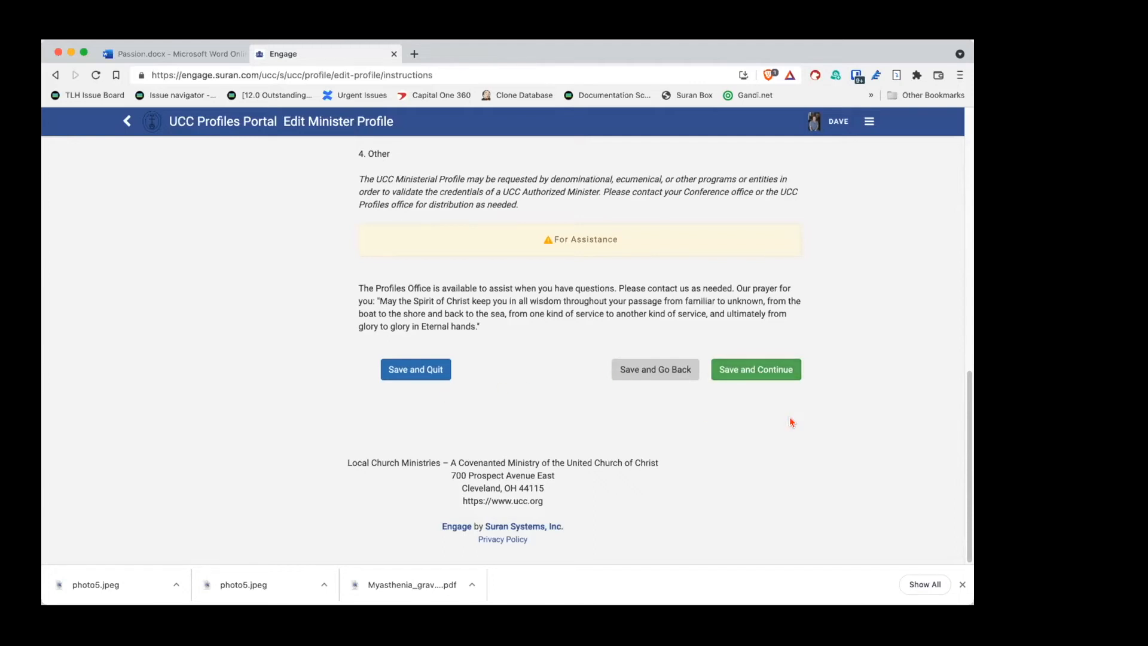
left_click(765, 374)
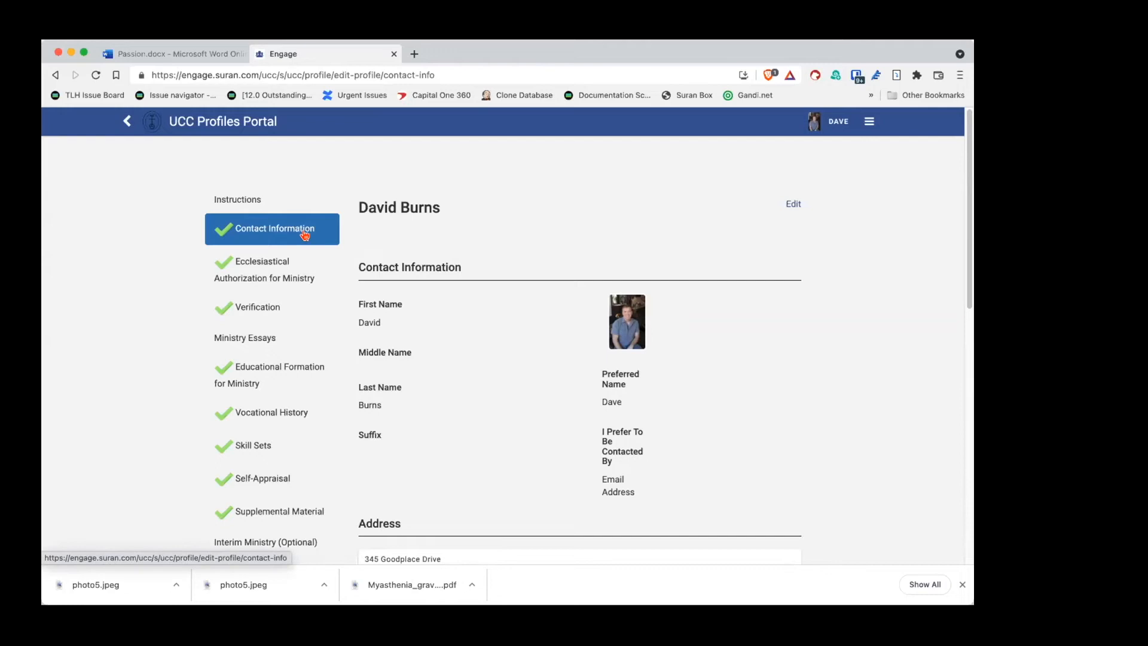
Step: Review the mailing address, phones and emails, then open the full Personal Profile via Edit
scroll(838, 358, "down", 2)
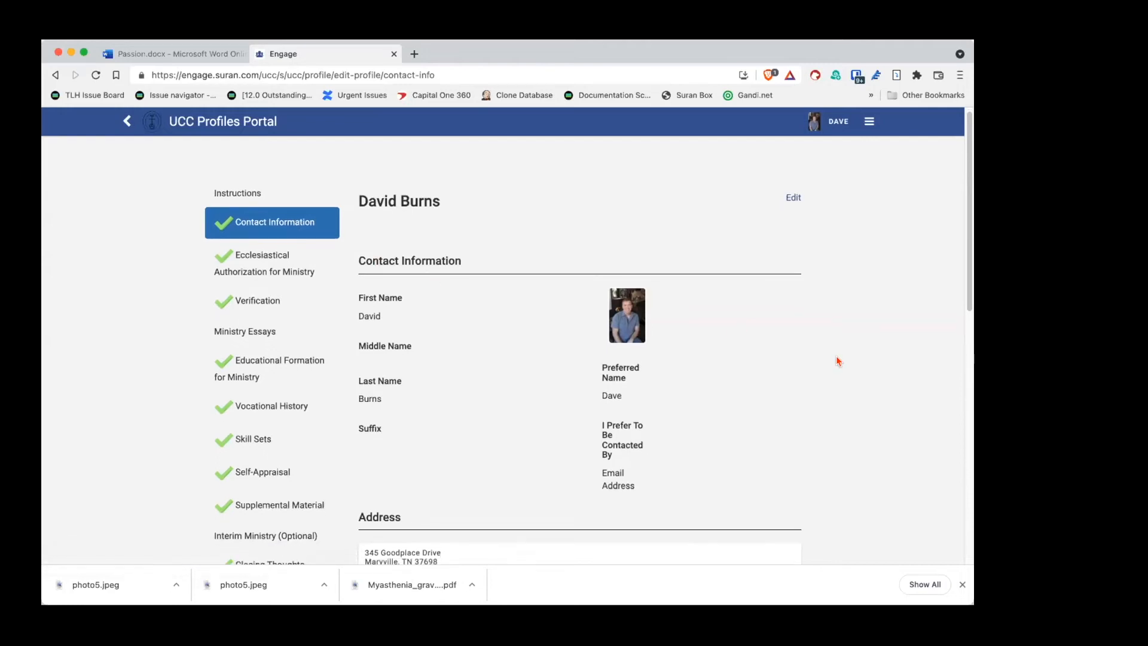
scroll(838, 363, "down", 2)
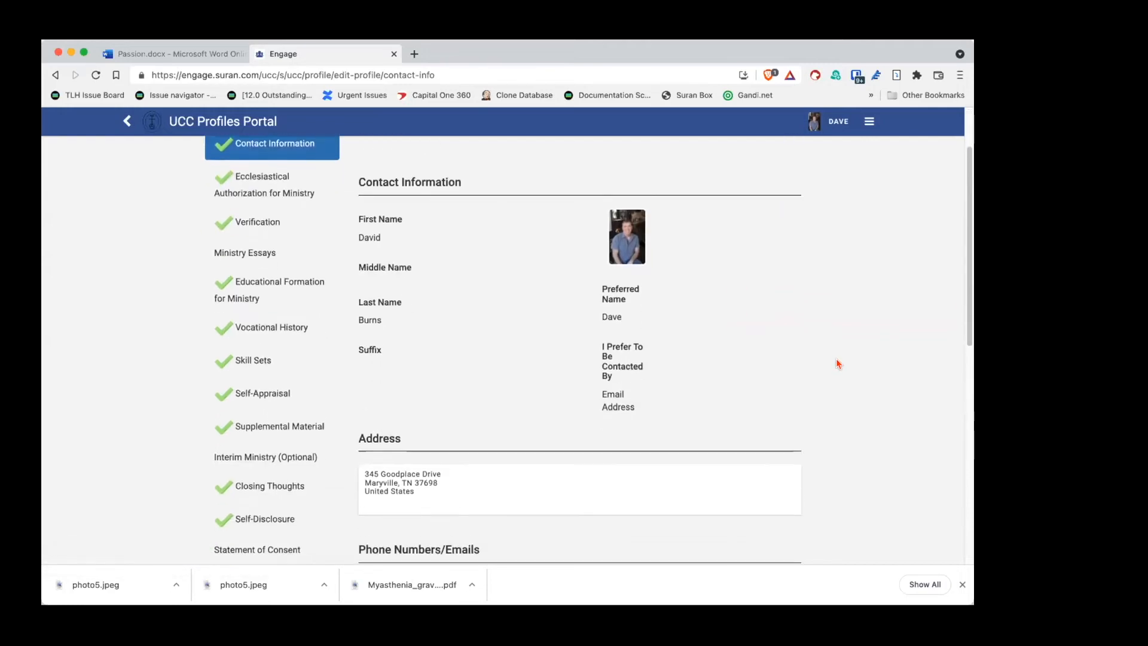
scroll(838, 363, "down", 6)
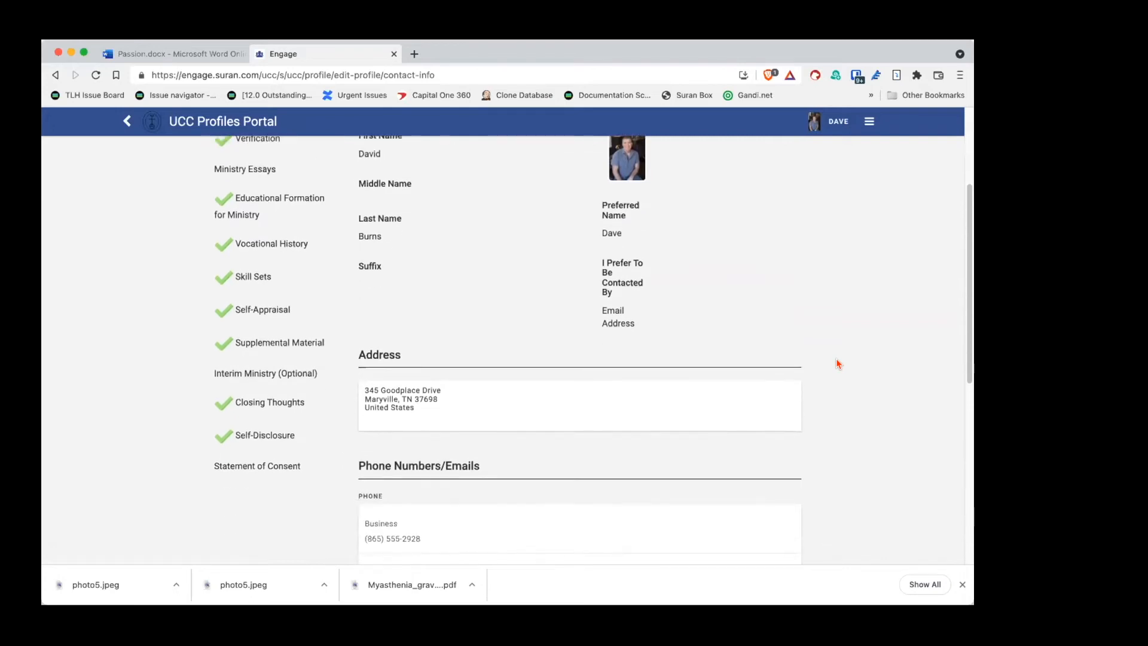
scroll(838, 363, "down", 2)
scroll(838, 363, "up", 8)
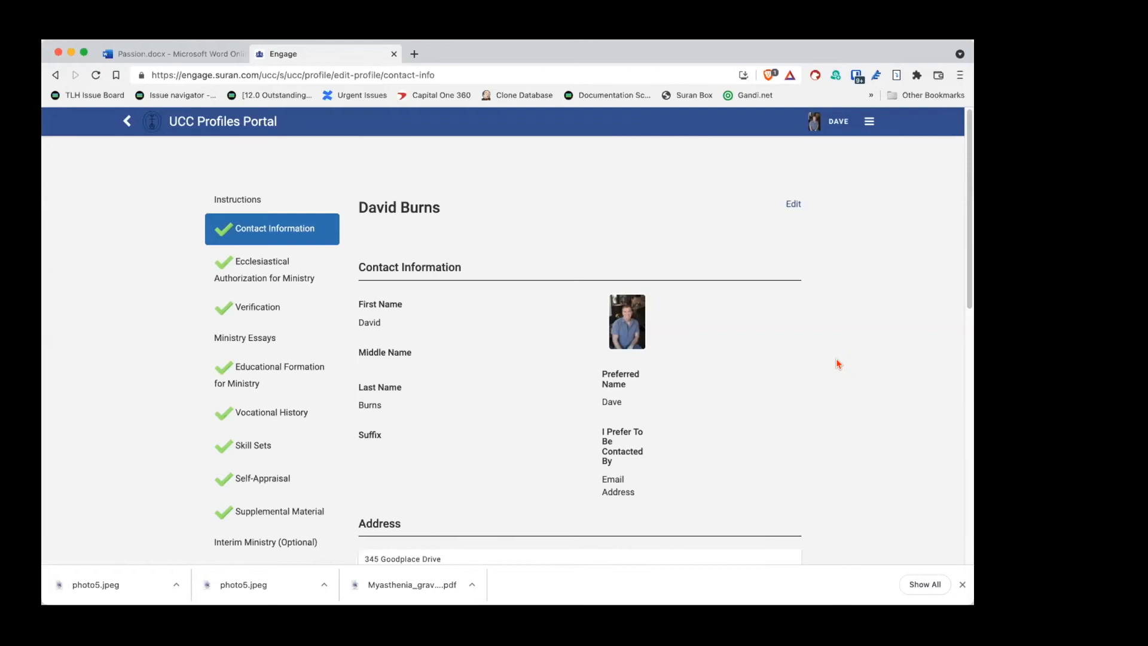
scroll(652, 406, "down", 4)
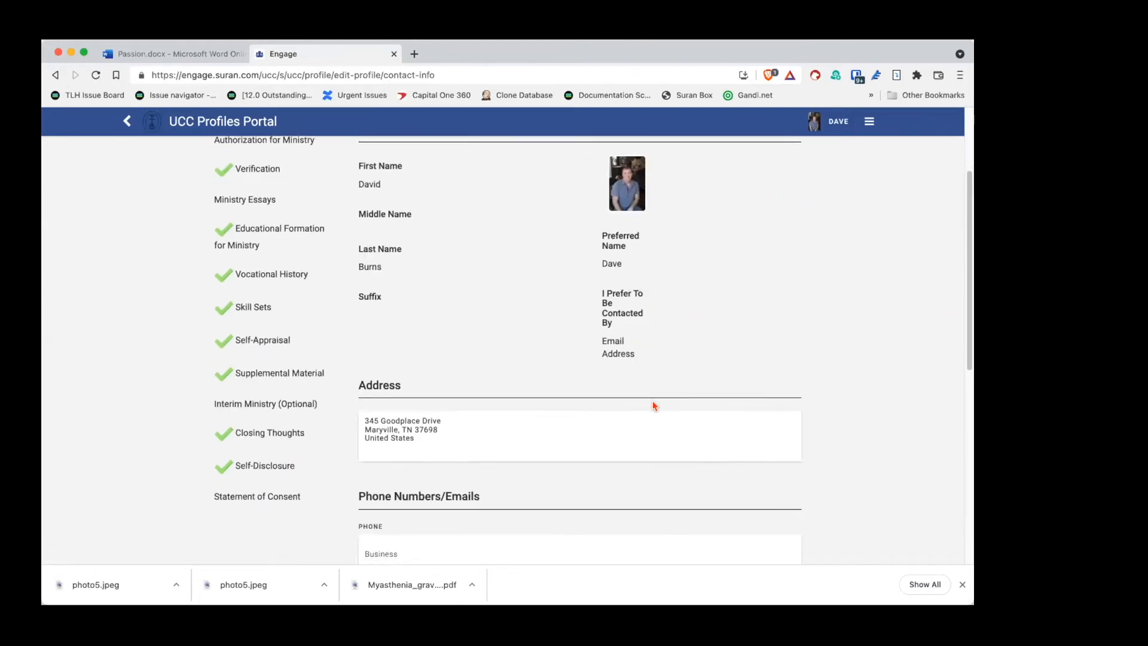
scroll(654, 405, "down", 2)
scroll(645, 416, "up", 6)
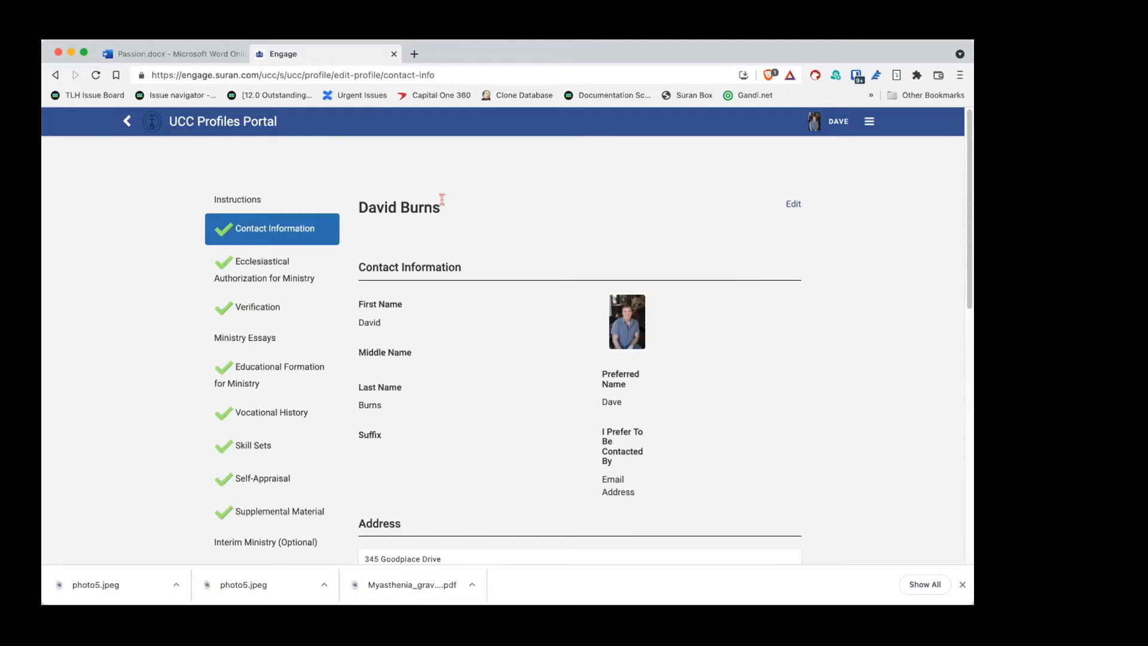
left_click(792, 206)
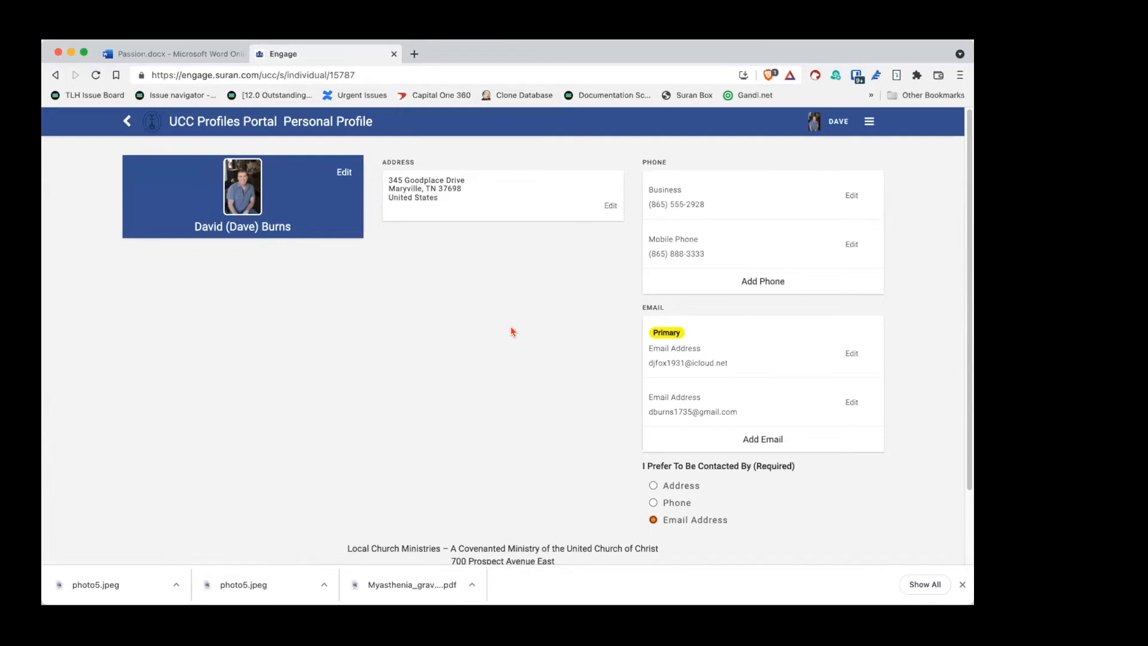
Step: Bring up the portal's section menu from the top-right hamburger icon
left_click(867, 122)
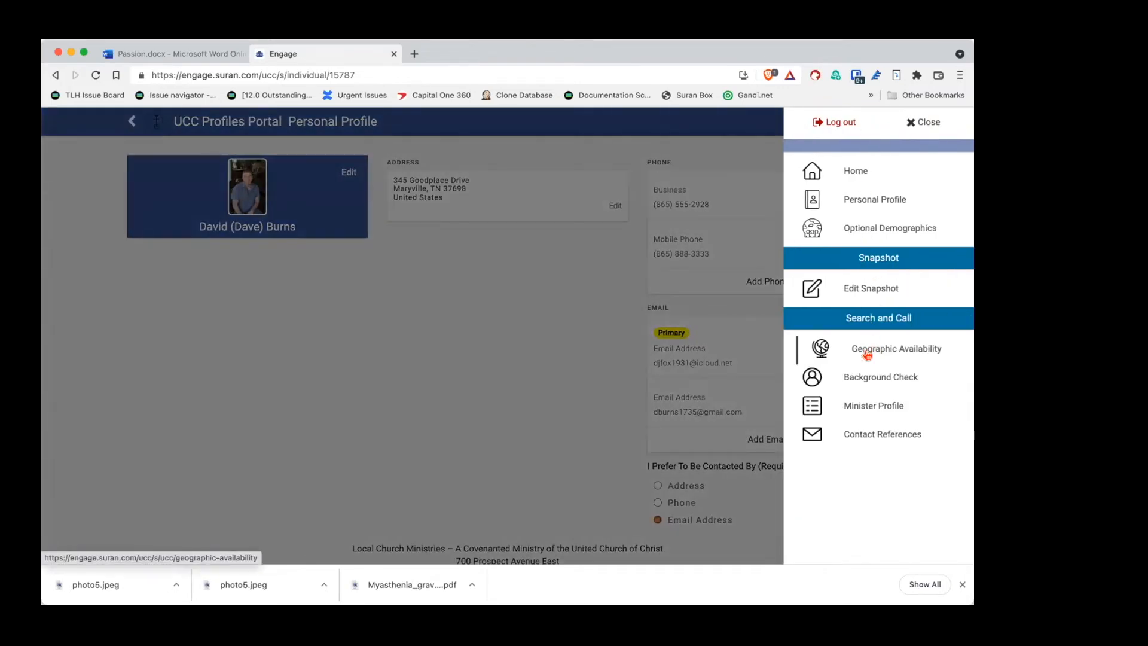
Step: Go to Minister Profile, close the eligibility notice, and reopen the Contact Information section
left_click(875, 407)
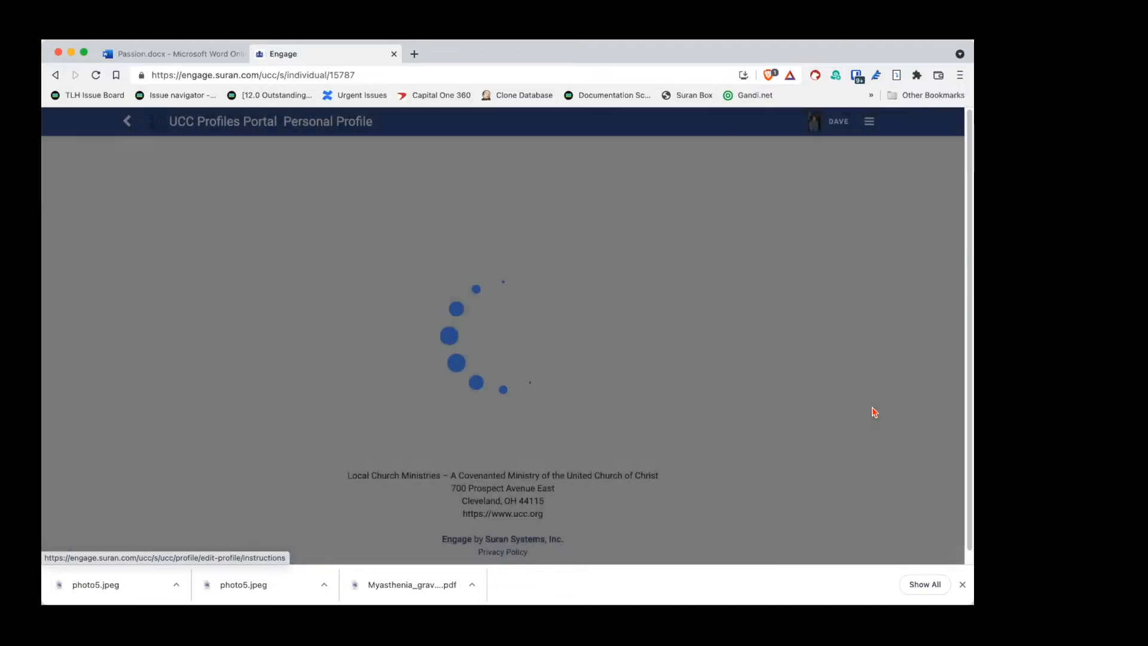
scroll(858, 395, "down", 2)
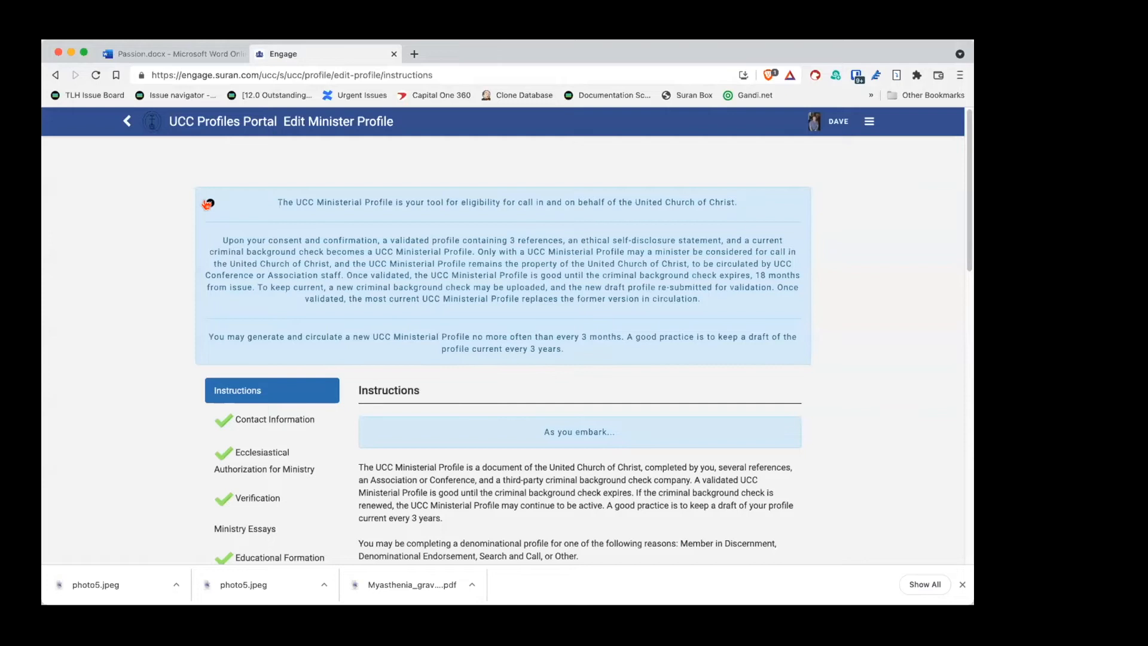
left_click(208, 203)
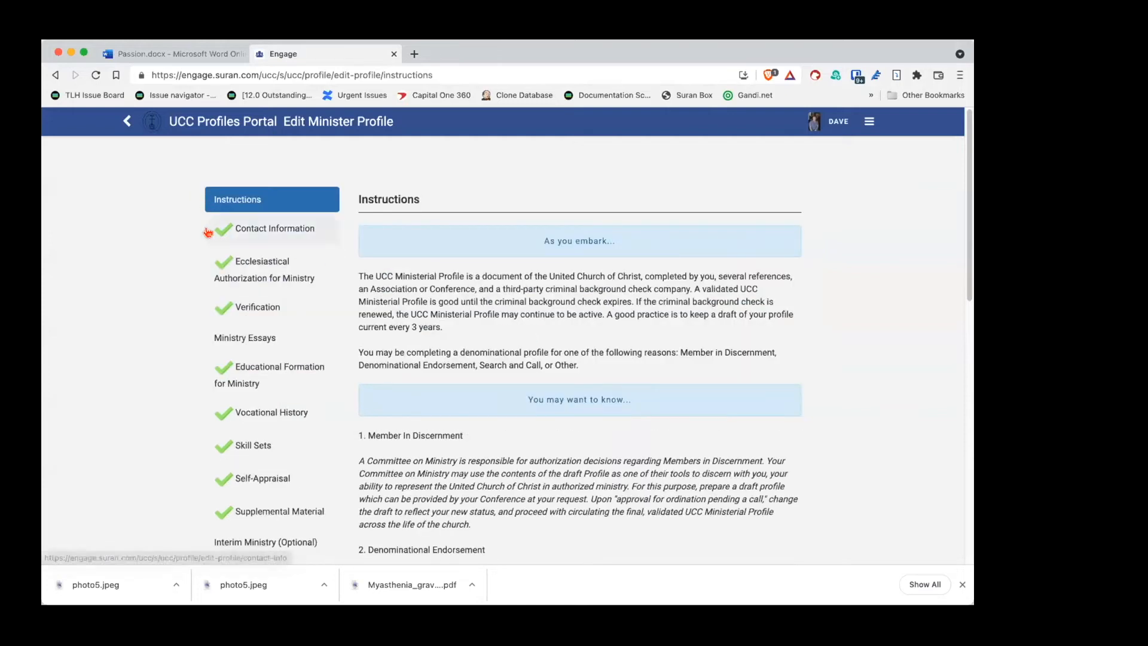
left_click(291, 234)
scroll(576, 312, "down", 3)
scroll(576, 312, "down", 6)
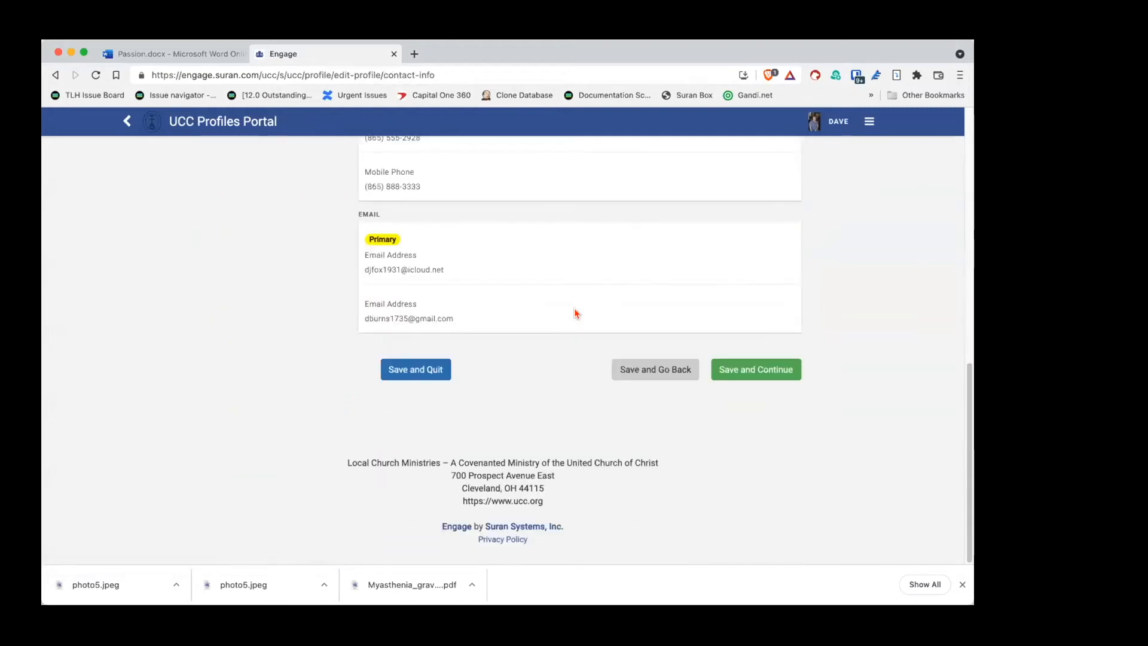
Step: Save contact details and review the Ecclesiastical Authorization standing options through Member in Discernment
left_click(782, 375)
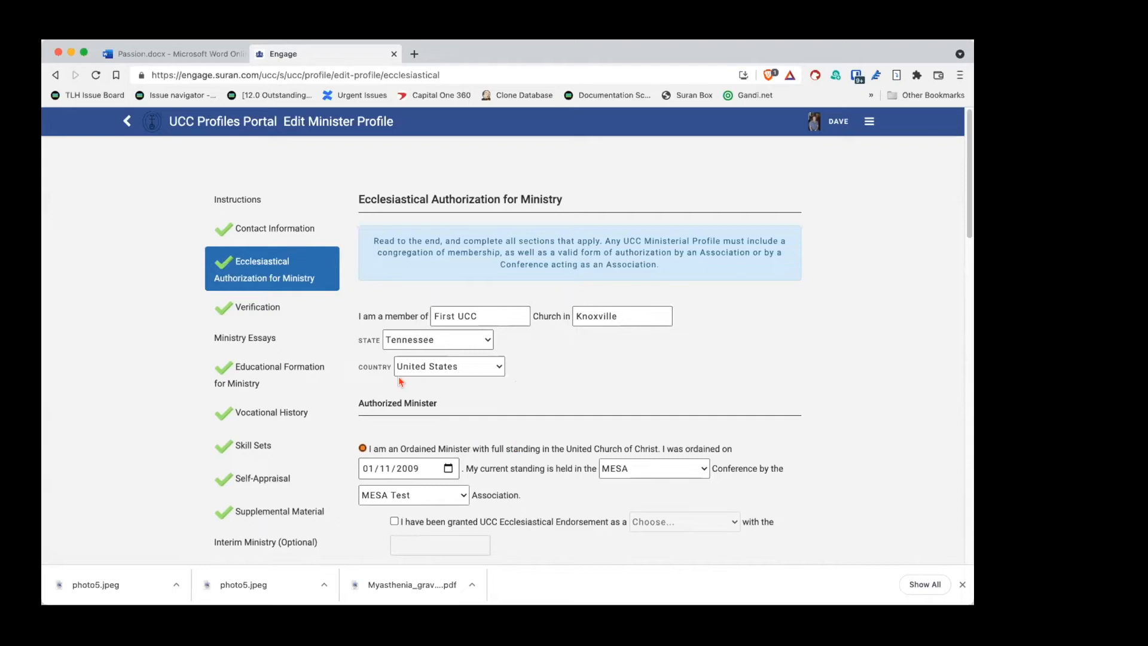
scroll(501, 423, "down", 3)
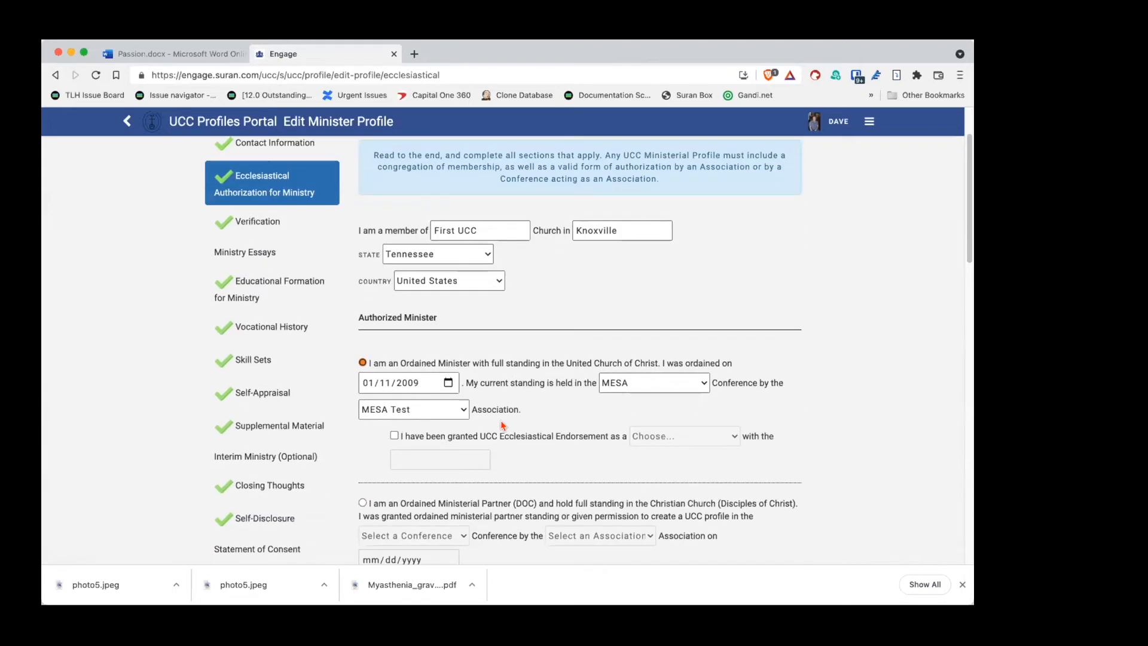
scroll(506, 375, "down", 5)
scroll(506, 377, "down", 8)
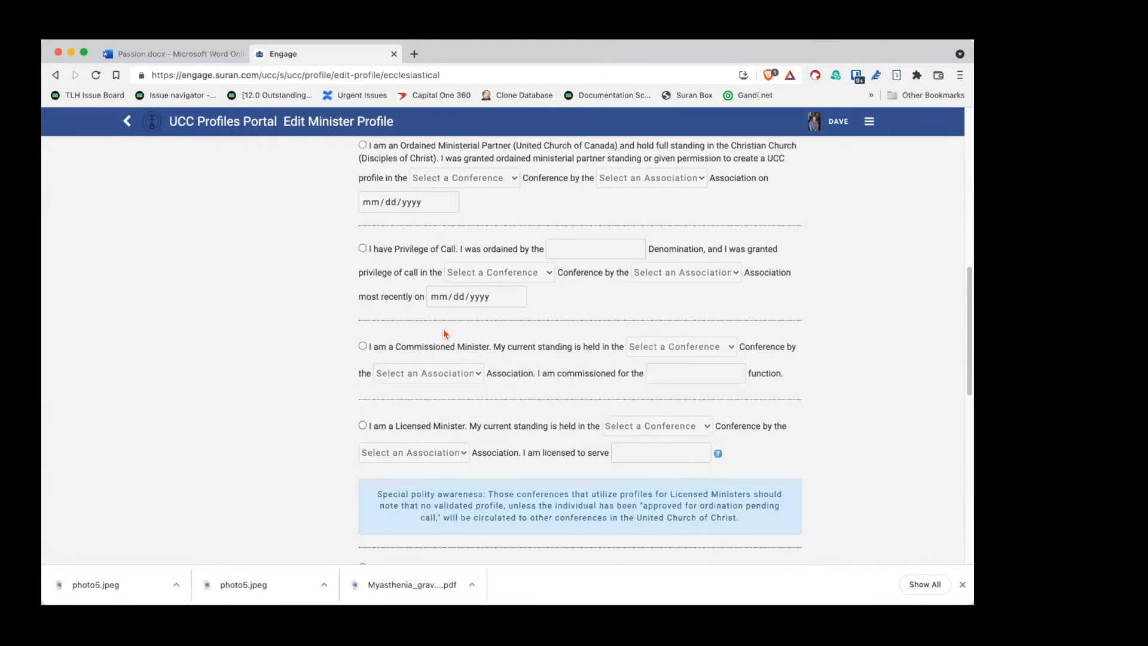
scroll(446, 334, "up", 12)
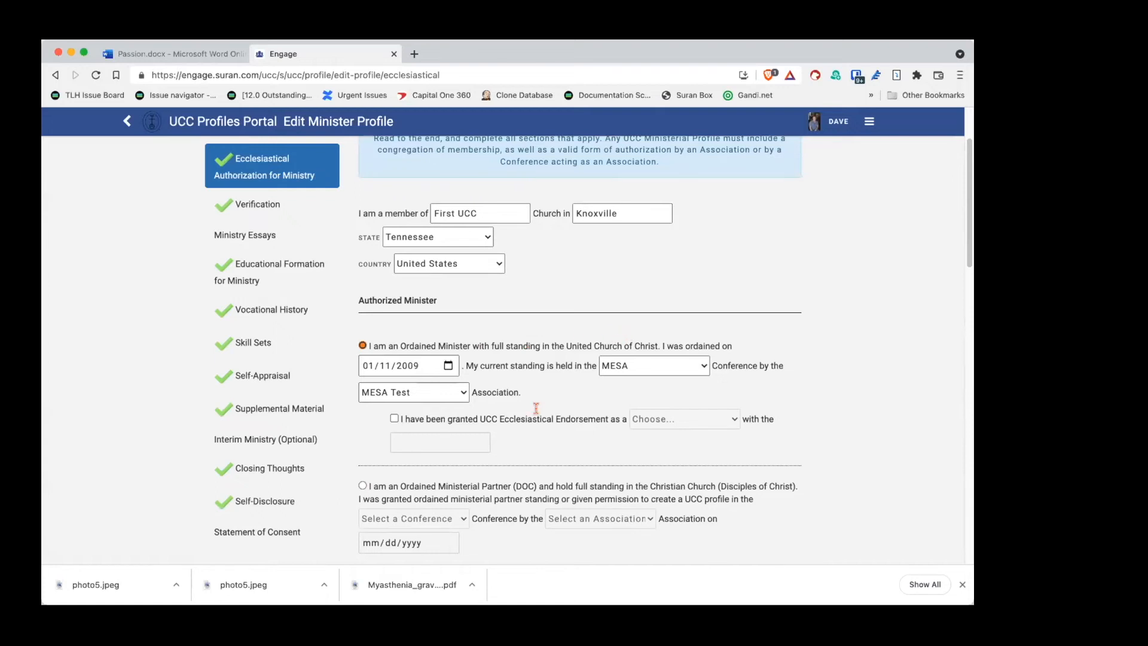
scroll(536, 413, "down", 3)
scroll(536, 412, "down", 1)
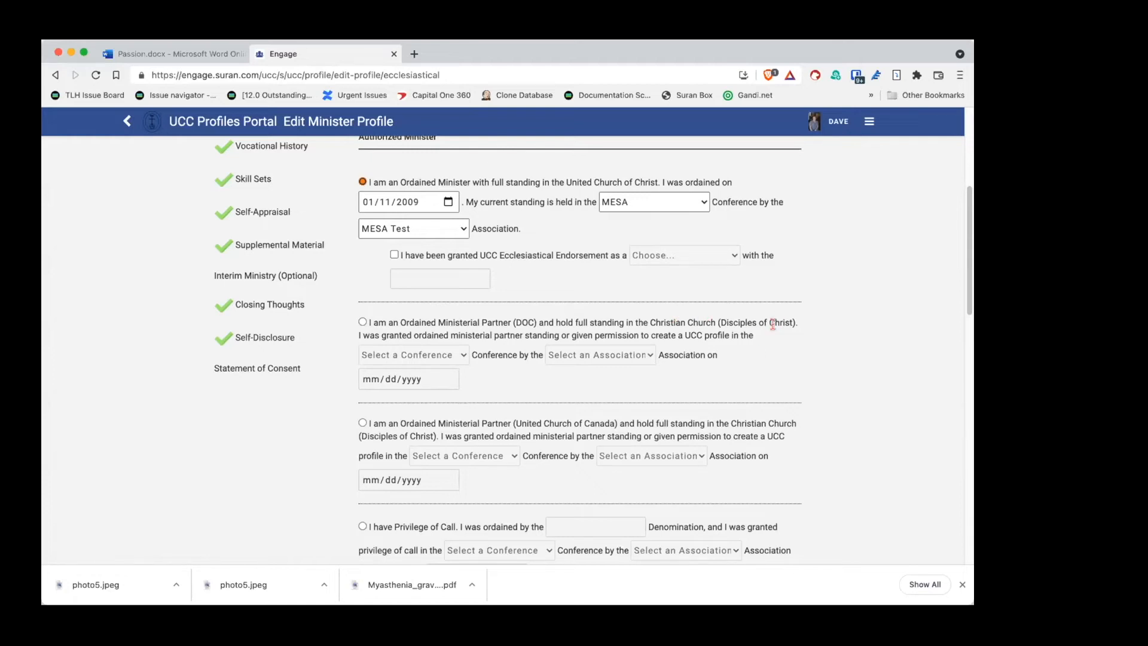
scroll(773, 324, "down", 5)
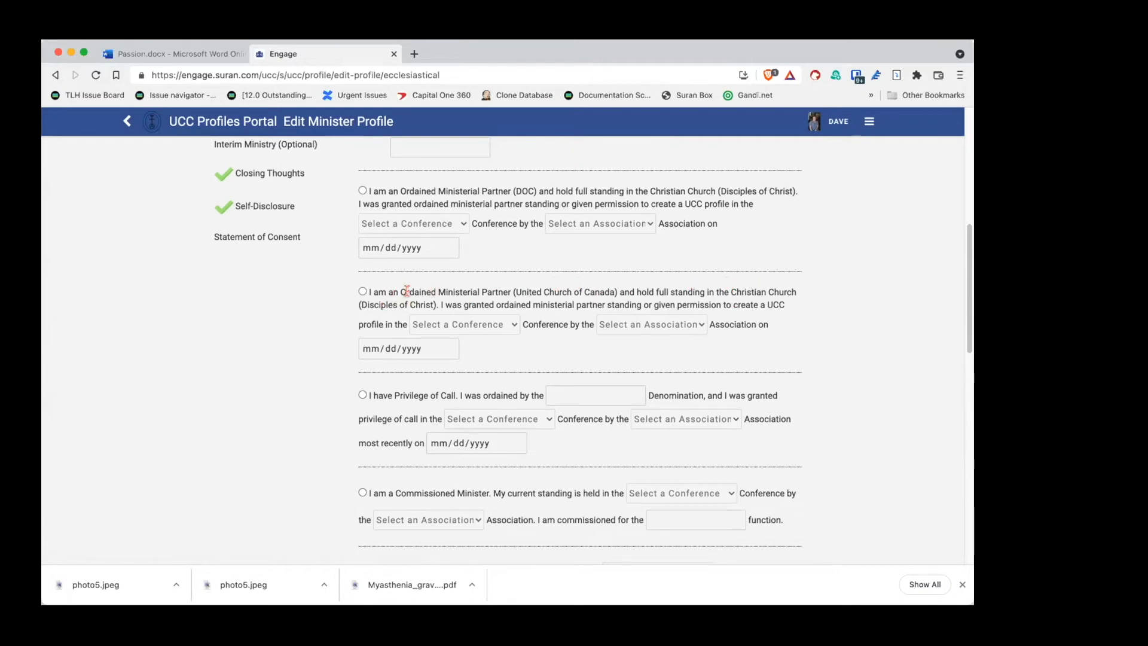
scroll(407, 291, "down", 3)
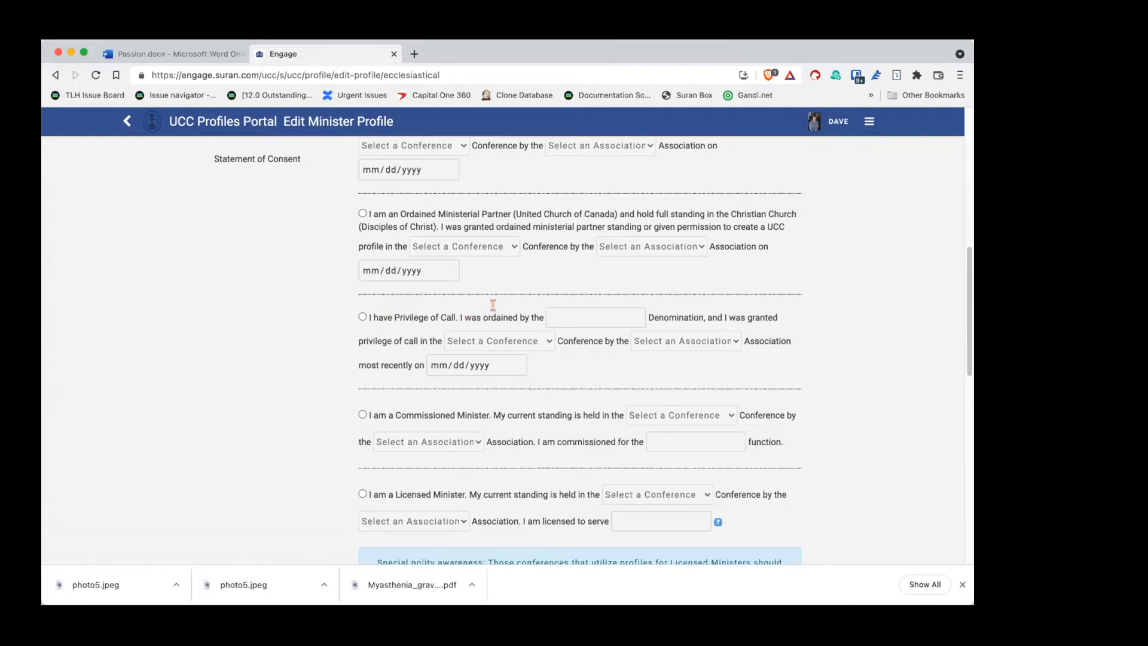
scroll(493, 305, "down", 3)
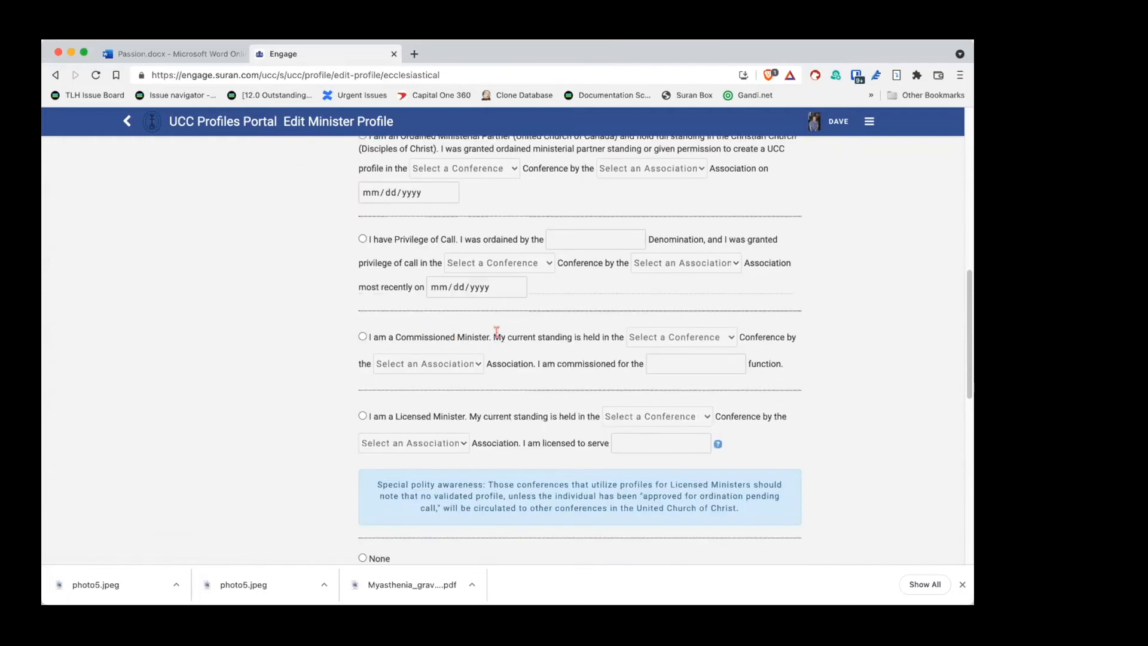
scroll(461, 378, "down", 4)
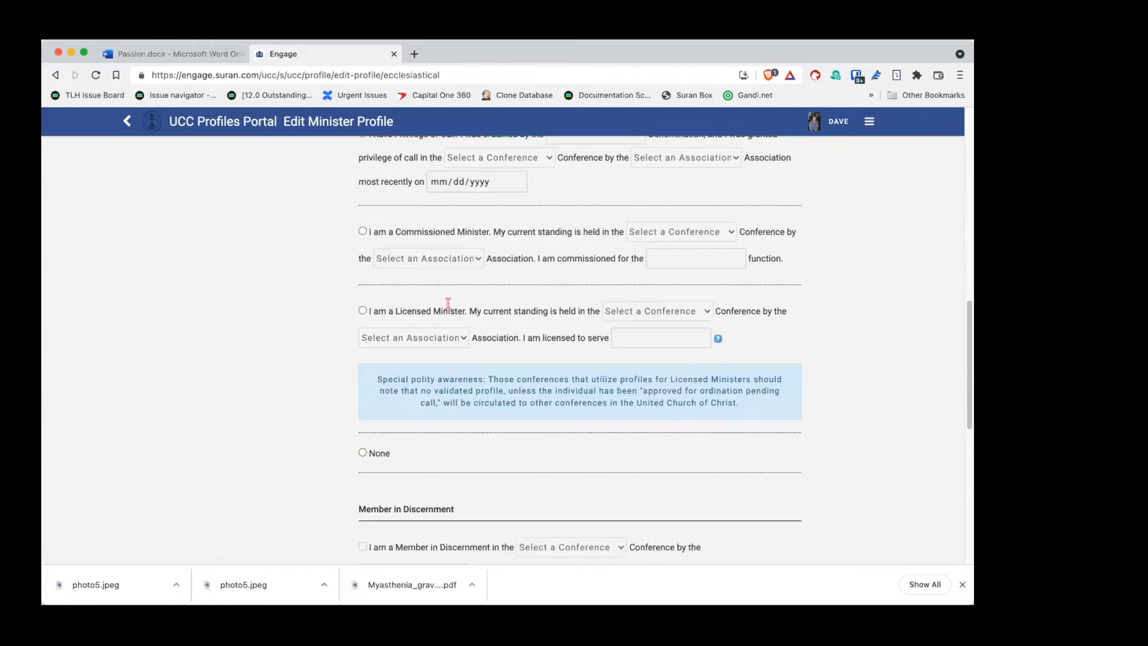
scroll(524, 324, "down", 3)
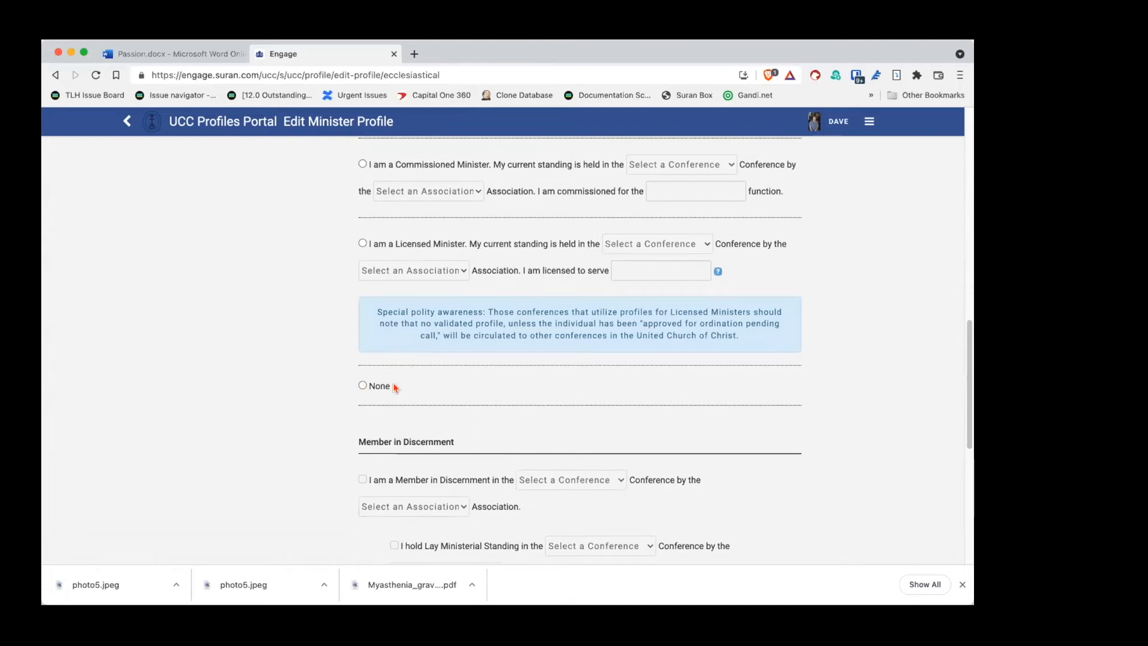
Step: Choose None as authorized minister status and tick 'I am a Member in Discernment'
left_click(363, 386)
scroll(334, 366, "down", 5)
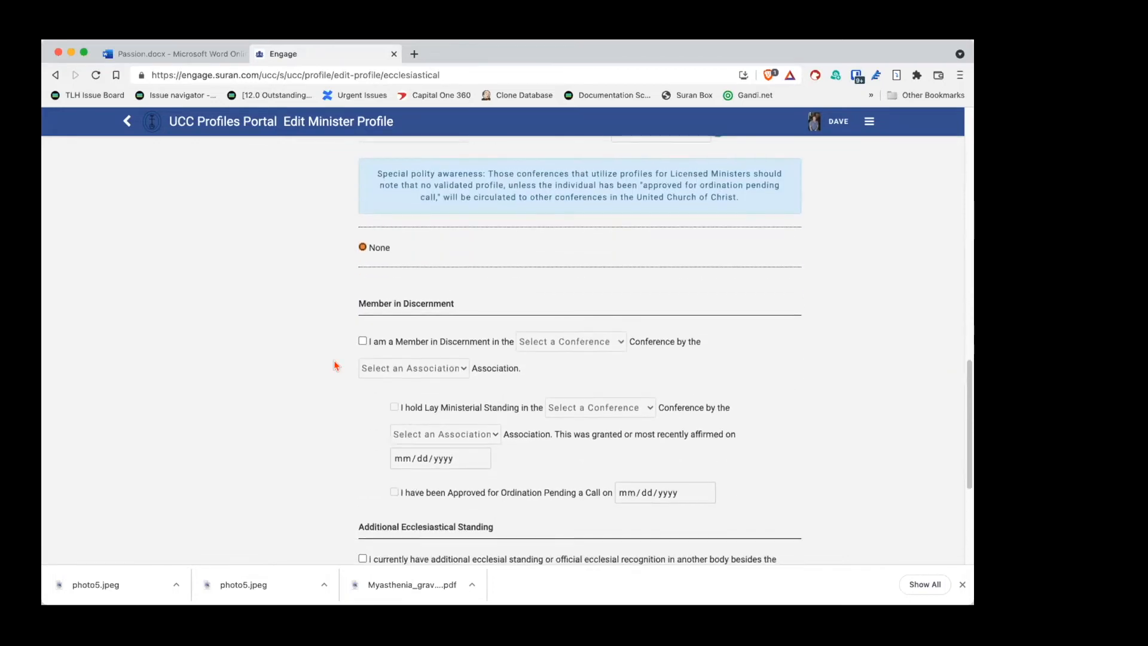
scroll(334, 366, "down", 1)
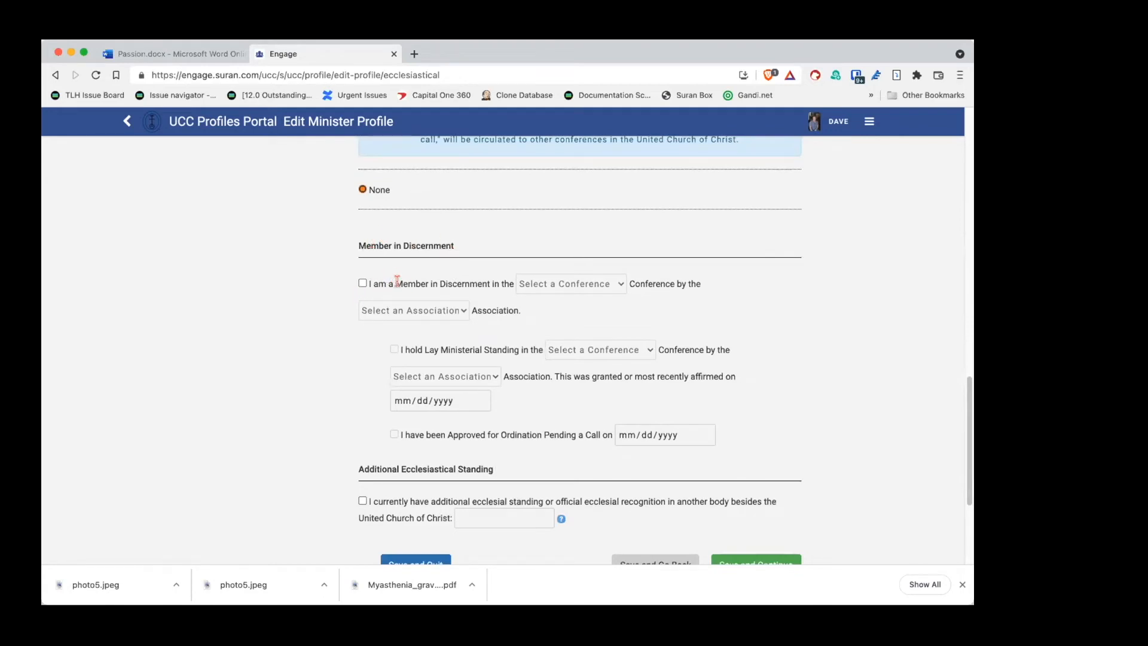
left_click(362, 284)
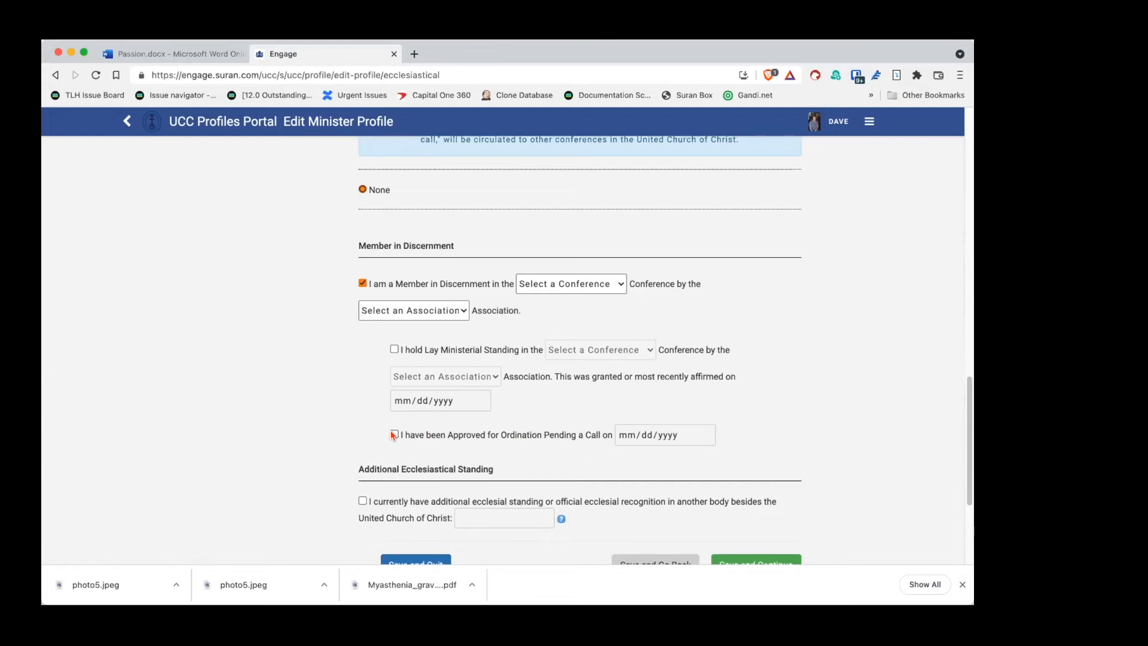
Step: Leave approved-for-ordination unchecked and clear the 'I am a Member in Discernment' checkbox
left_click(394, 435)
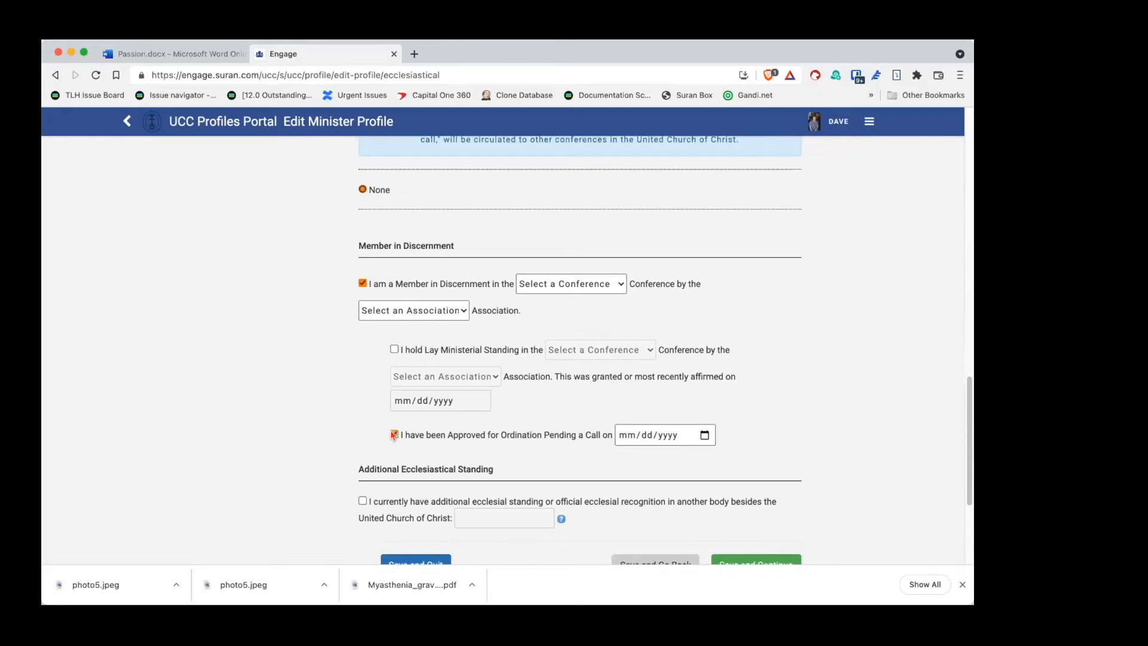
left_click(394, 435)
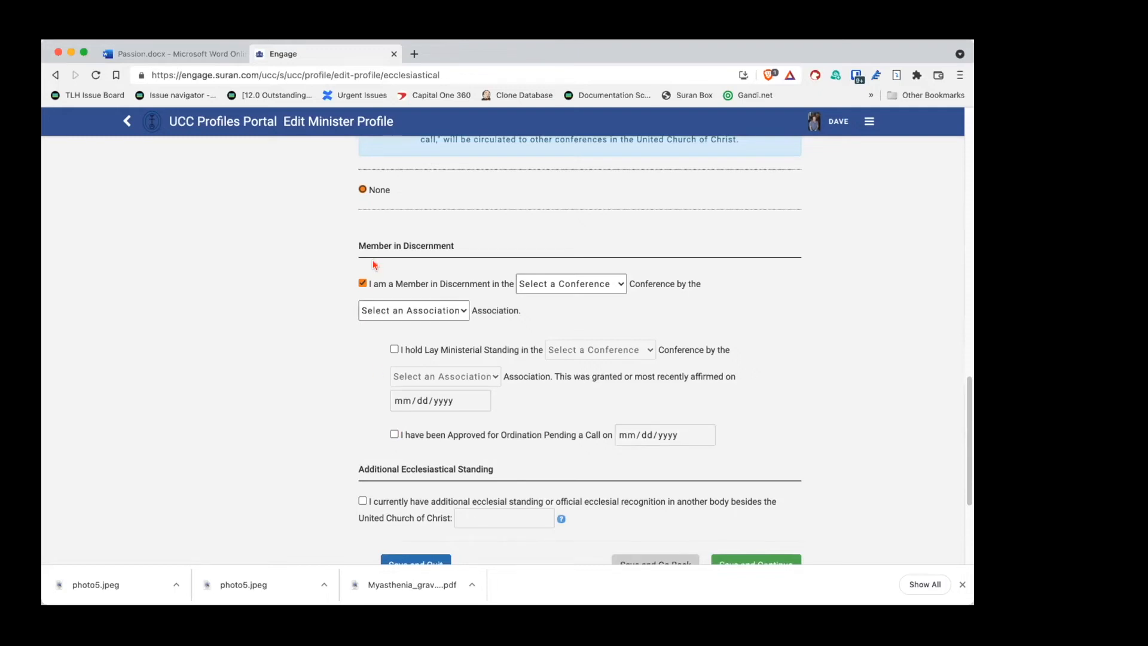
left_click(362, 284)
Step: Set the authorized minister standing to 'I have Privilege of Call'
scroll(345, 303, "up", 3)
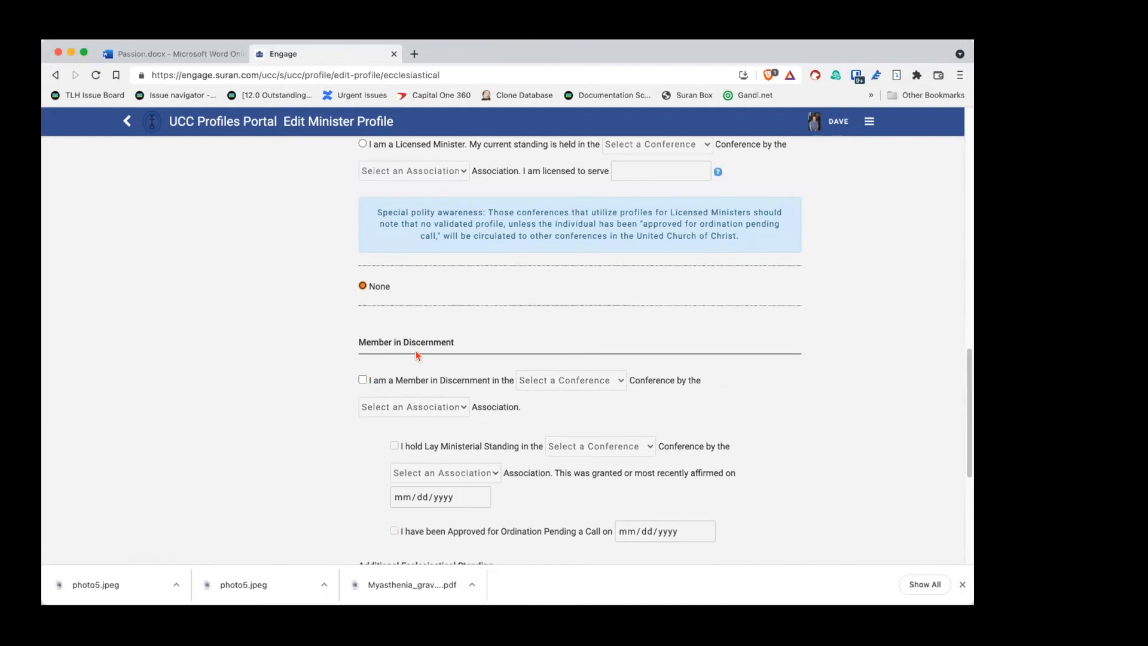
scroll(454, 365, "up", 3)
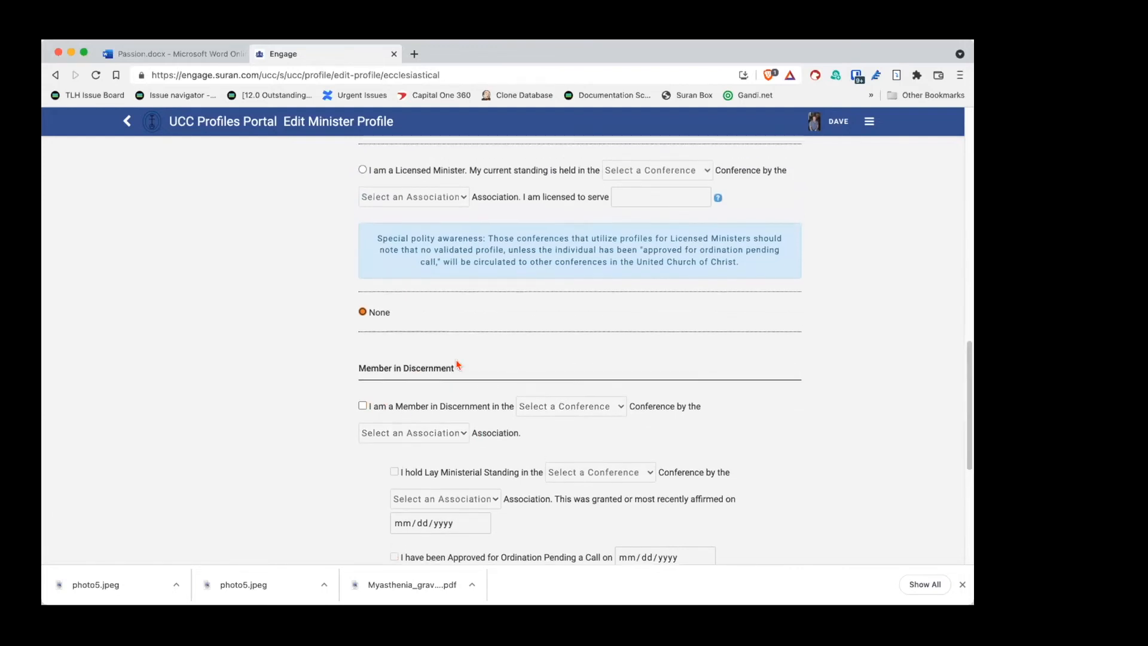
scroll(457, 364, "up", 2)
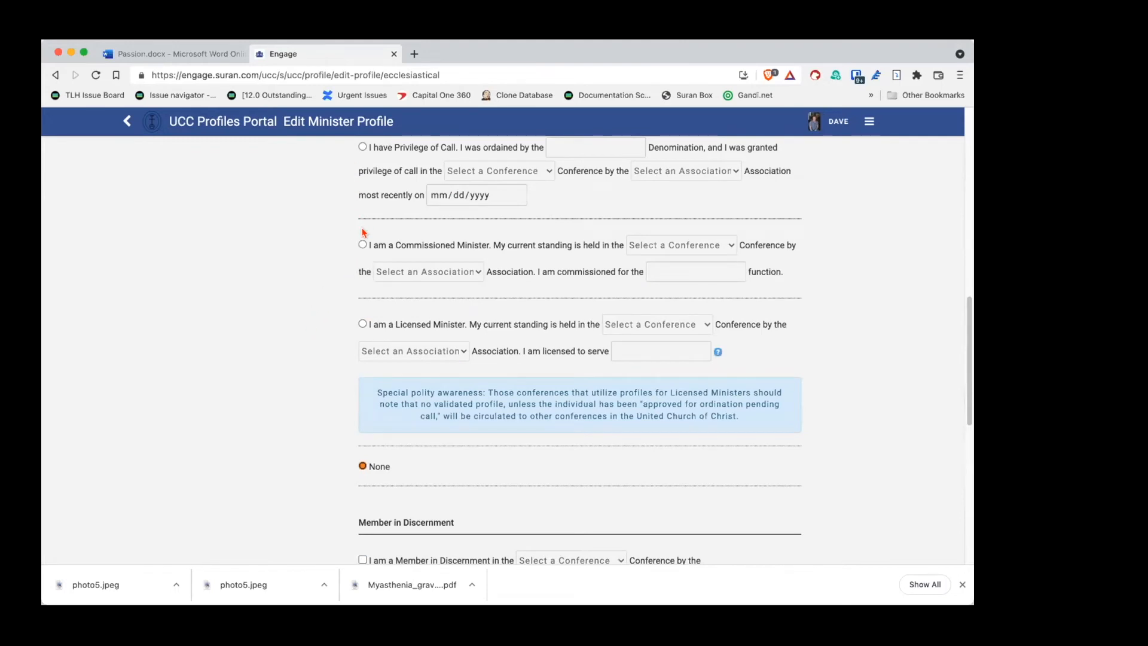
left_click(362, 247)
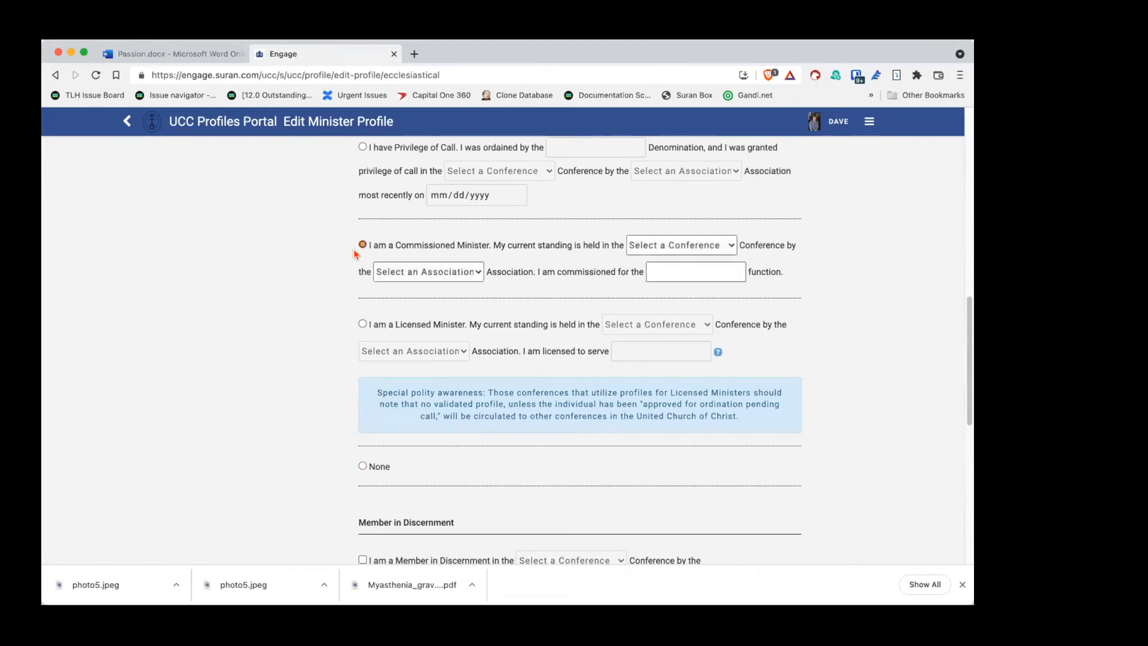
scroll(335, 474, "down", 3)
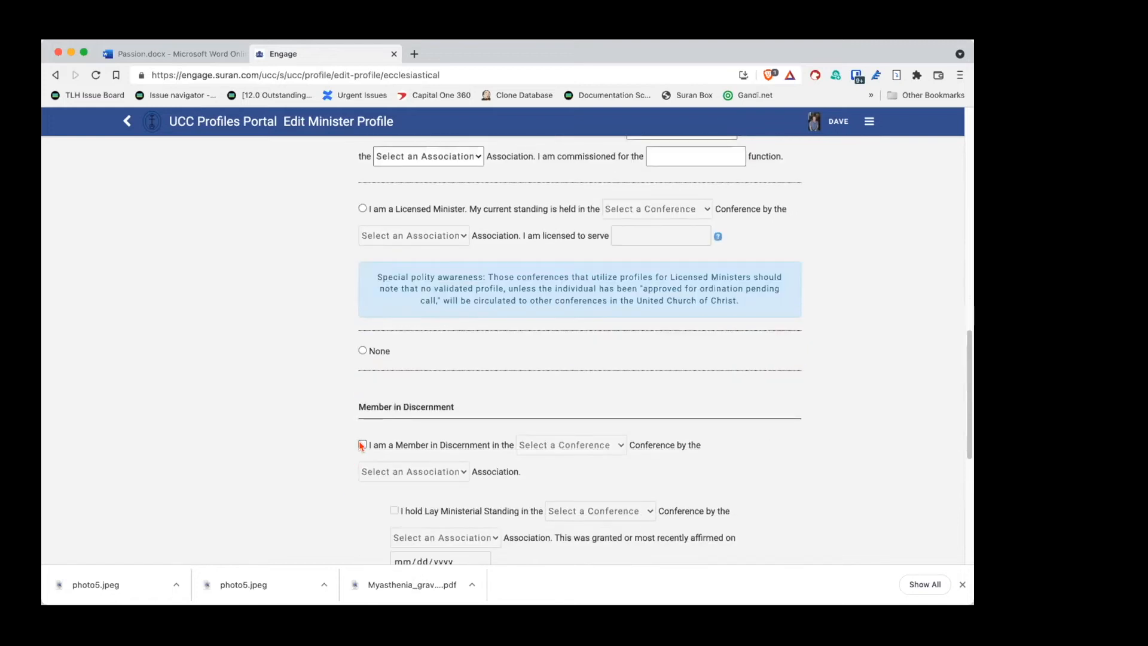
scroll(333, 356, "up", 4)
scroll(333, 359, "down", 2)
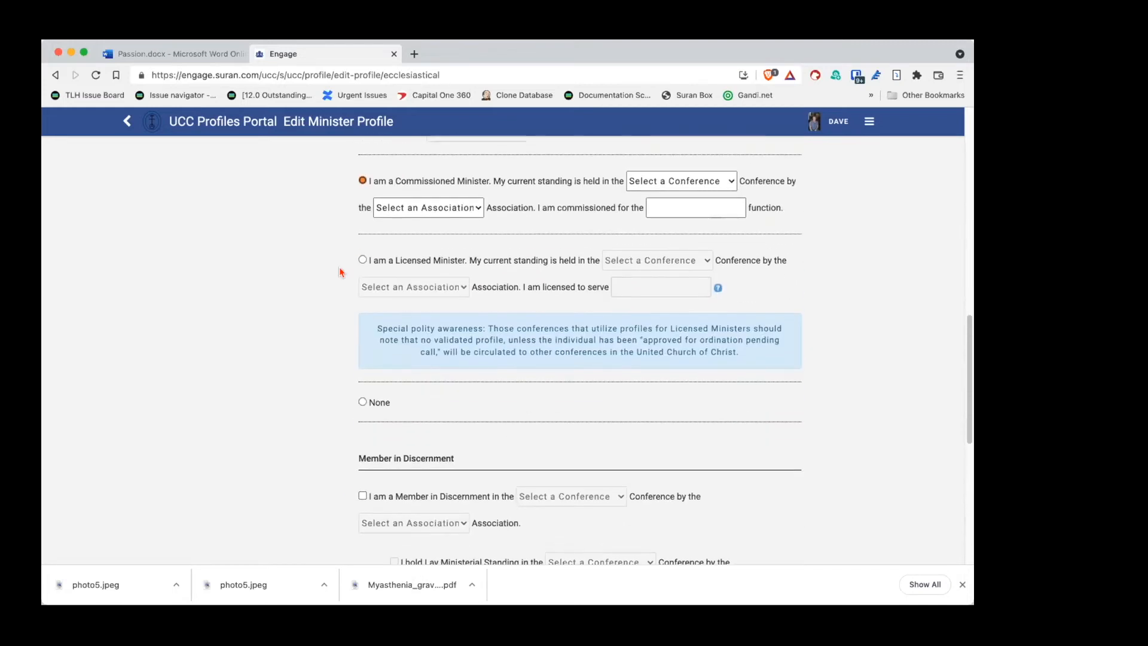
left_click(363, 260)
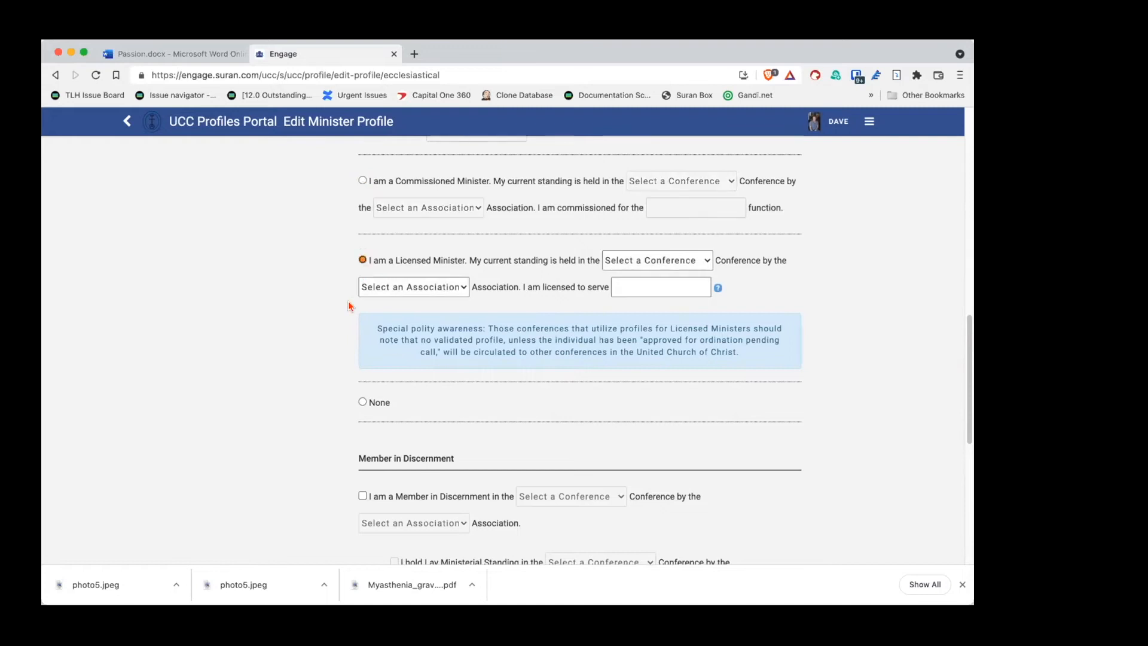
scroll(340, 345, "down", 3)
scroll(340, 345, "up", 8)
left_click(362, 263)
scroll(323, 323, "down", 4)
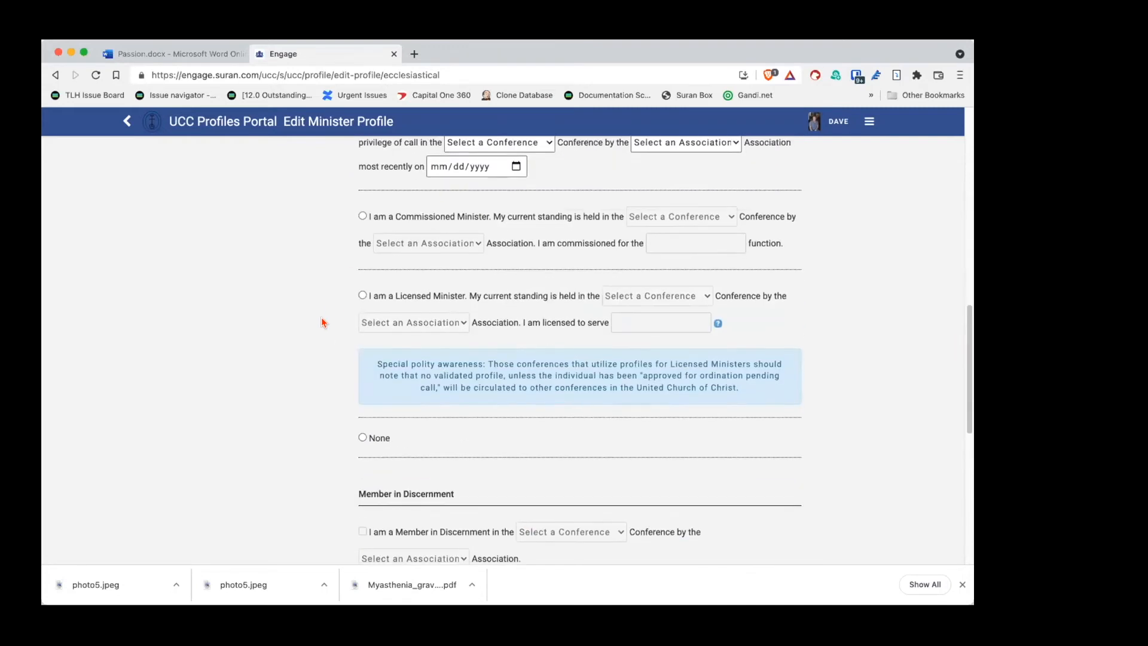
scroll(323, 323, "up", 5)
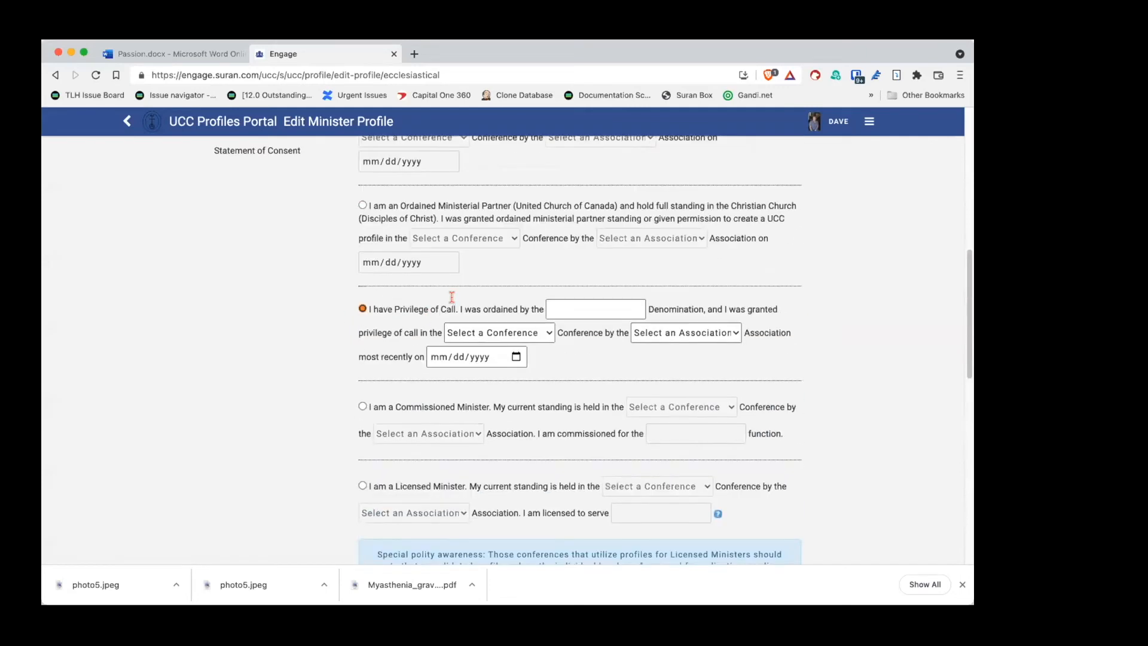
scroll(343, 345, "down", 5)
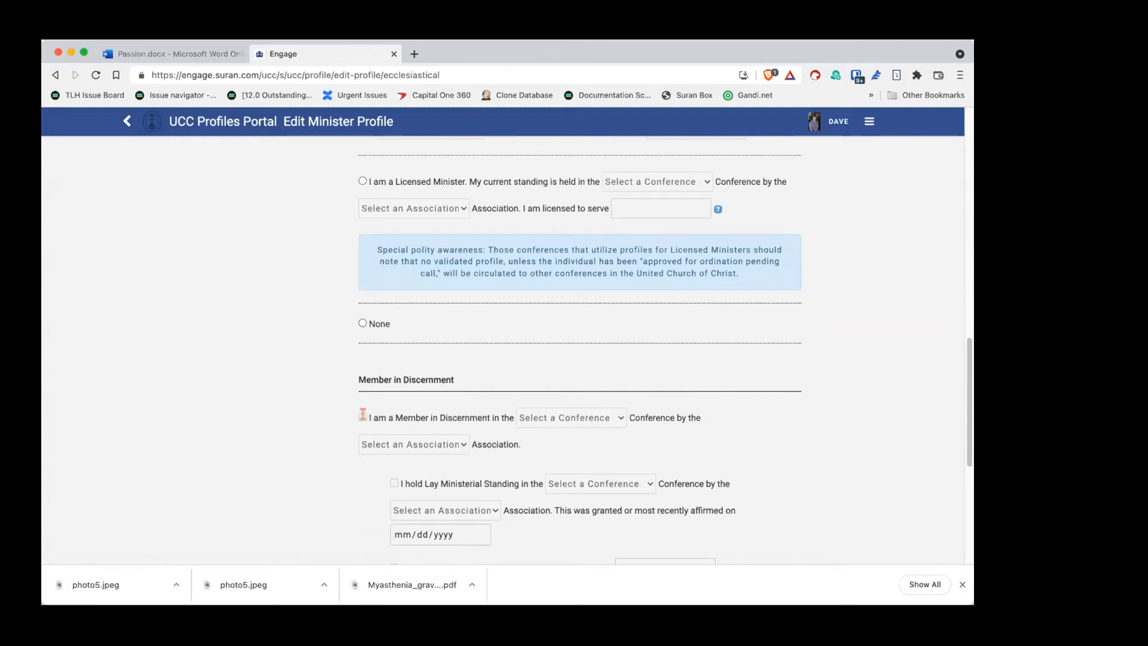
scroll(377, 371, "up", 6)
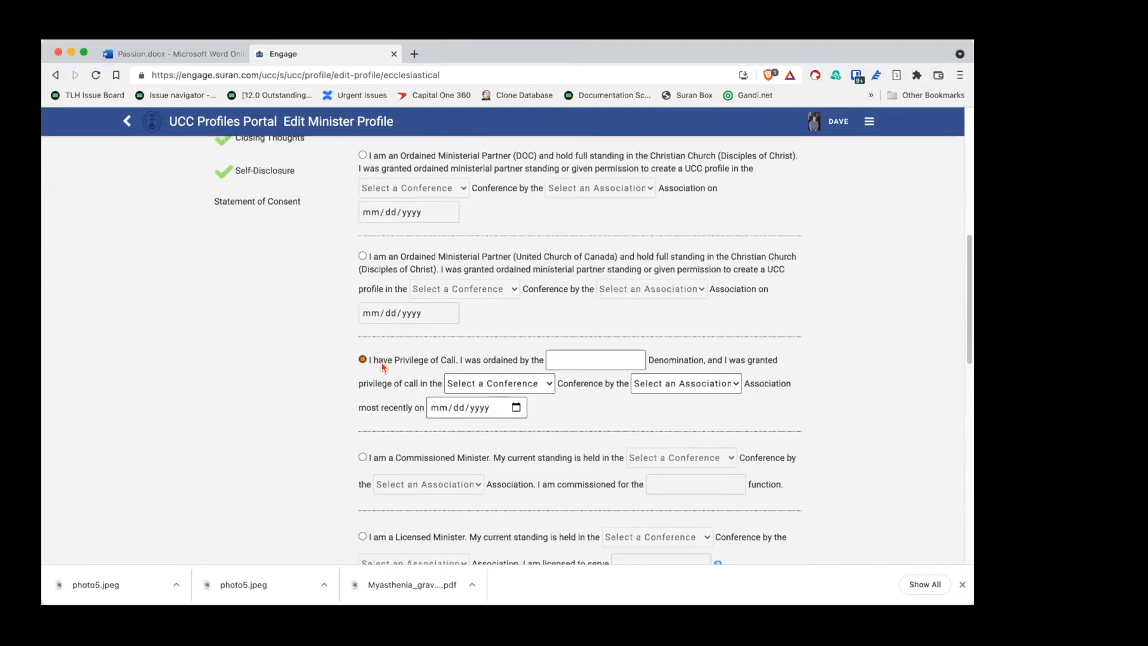
scroll(401, 180, "up", 3)
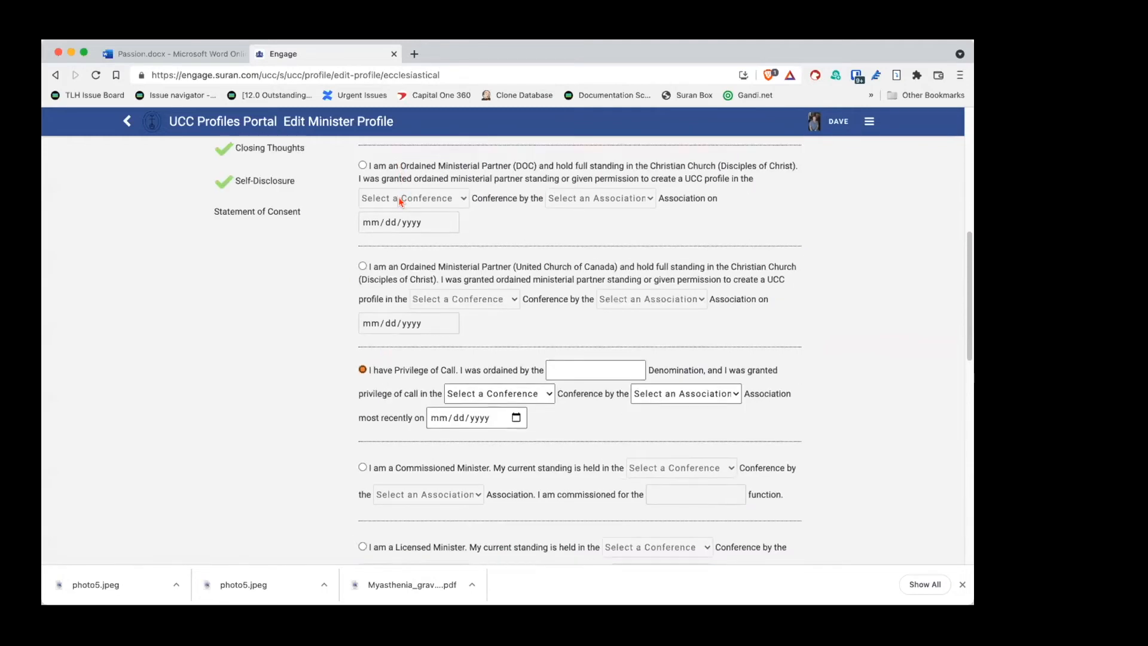
scroll(390, 230, "up", 2)
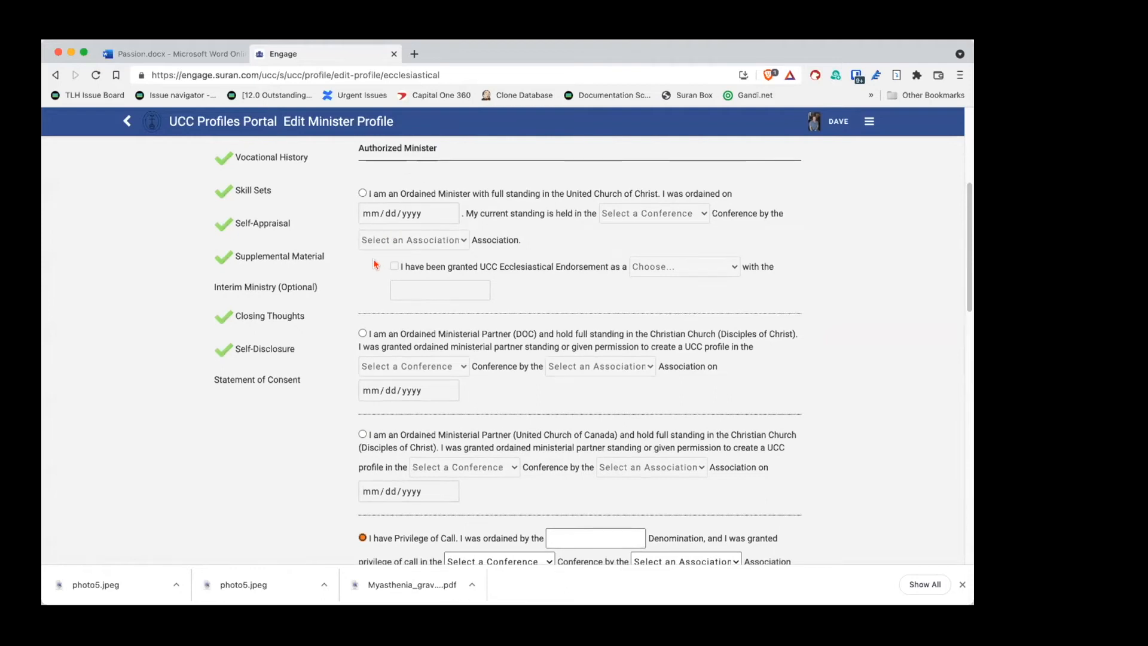
scroll(373, 263, "up", 2)
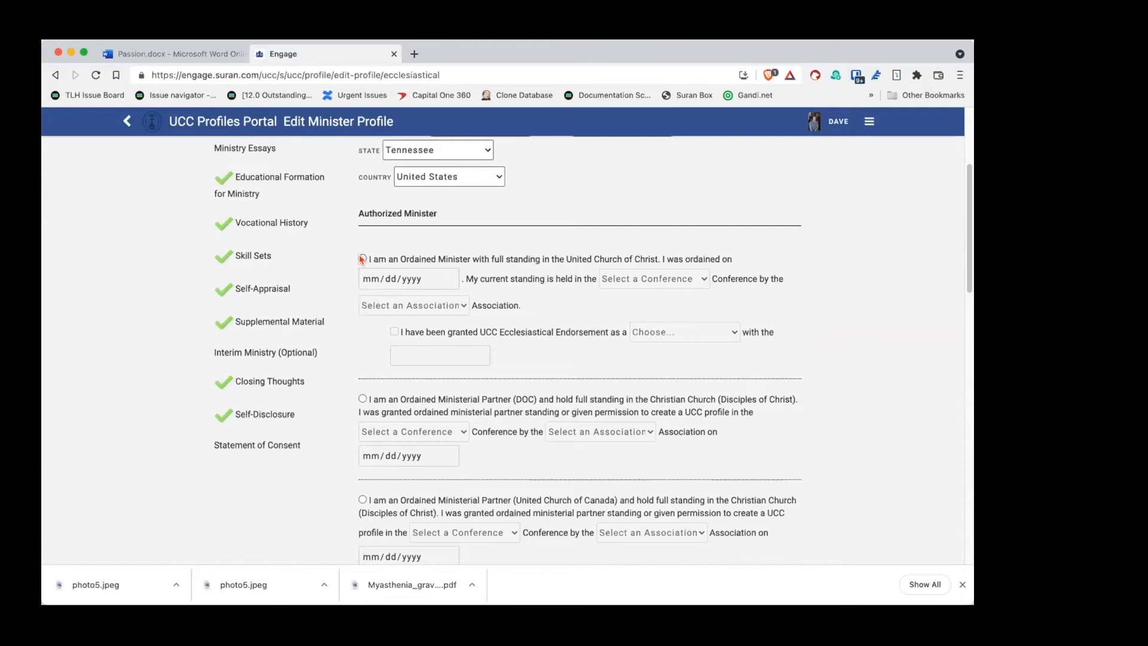
Step: Choose Ordained Minister with full UCC standing and set the ordination date to 11/10/2013
left_click(361, 260)
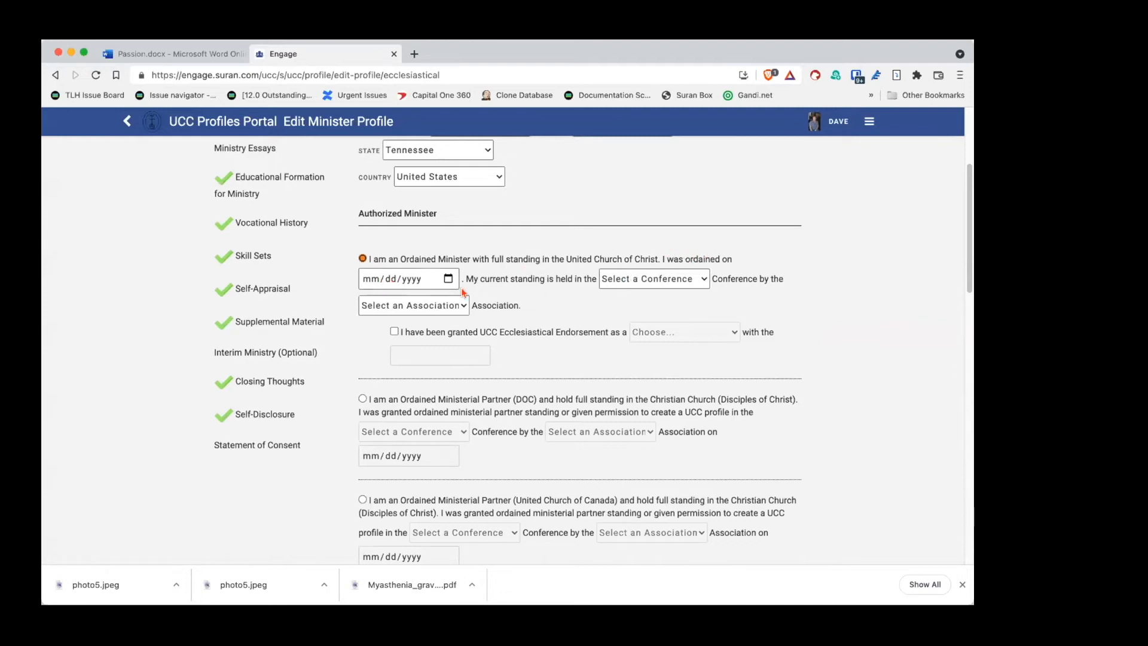
left_click(447, 279)
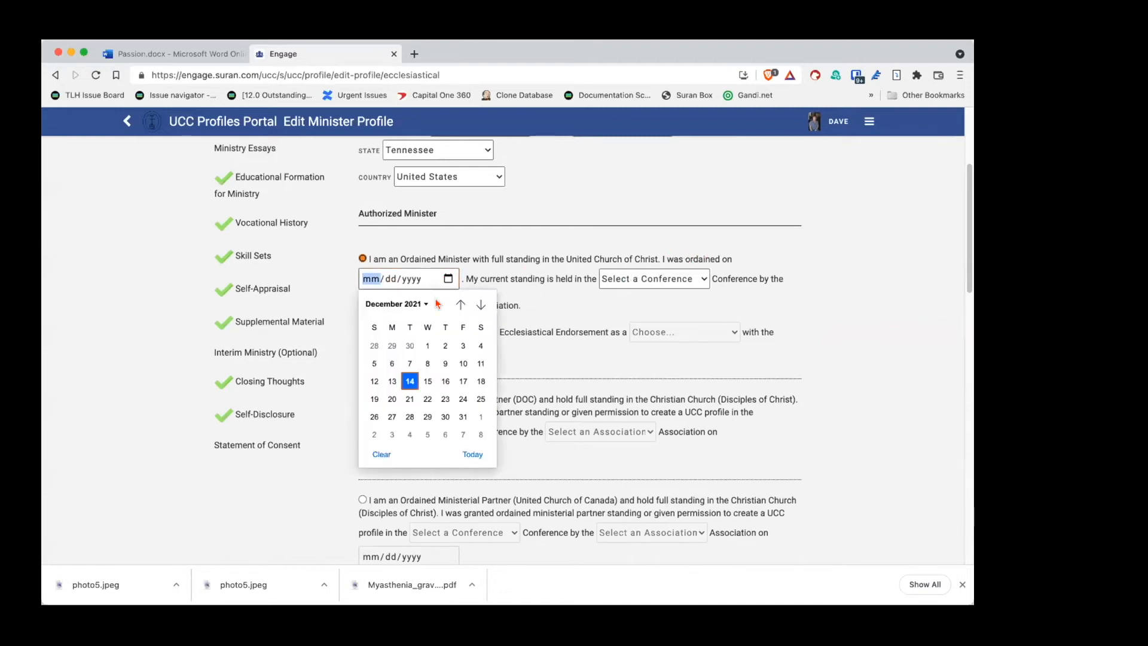
left_click(422, 303)
scroll(419, 371, "up", 5)
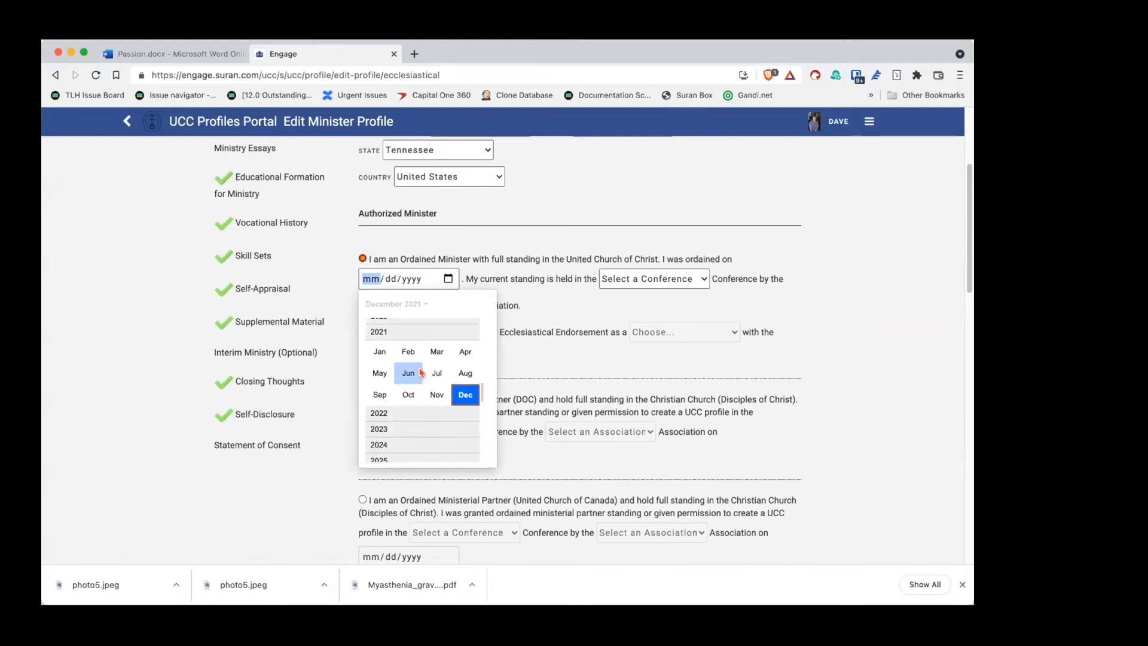
scroll(420, 372, "down", 1)
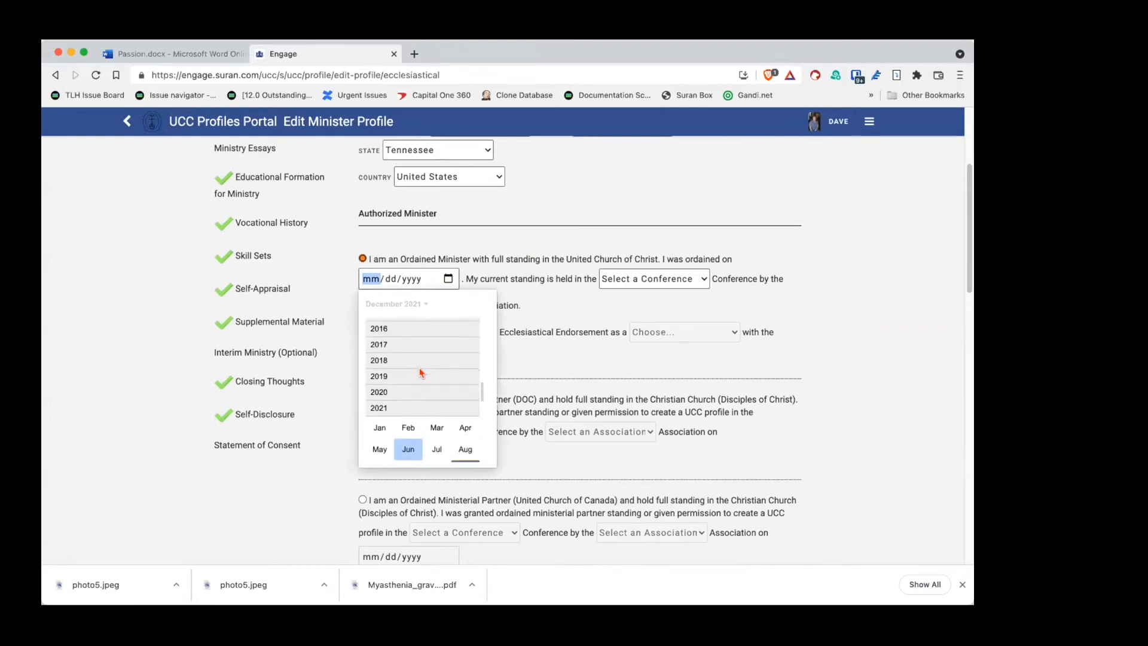
scroll(421, 372, "up", 4)
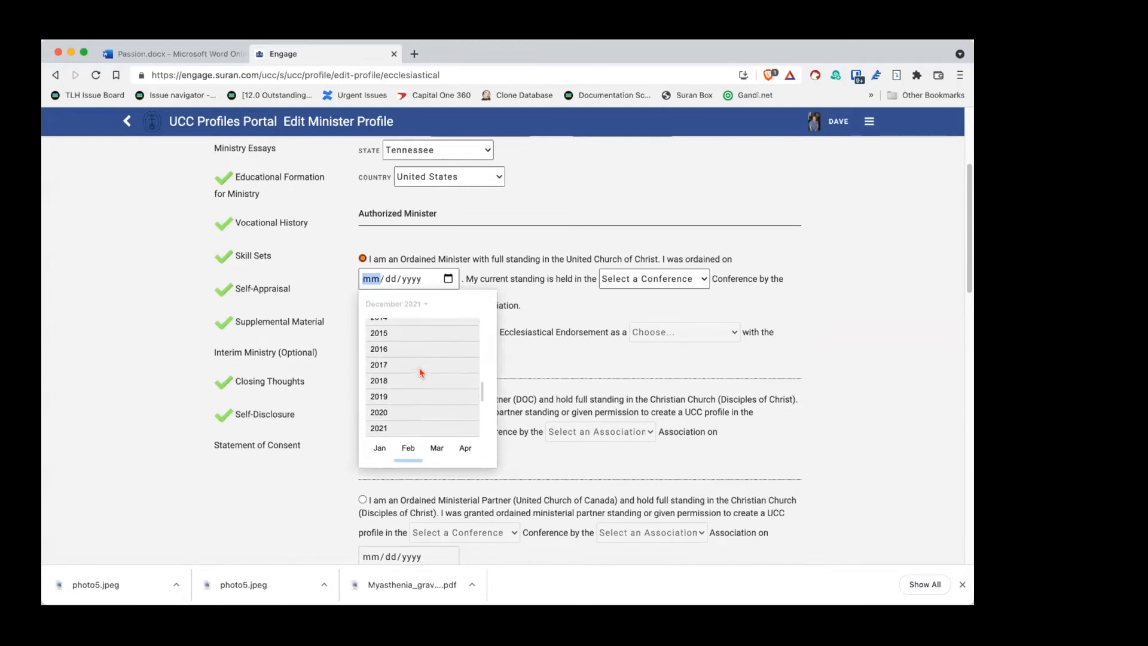
scroll(421, 373, "up", 3)
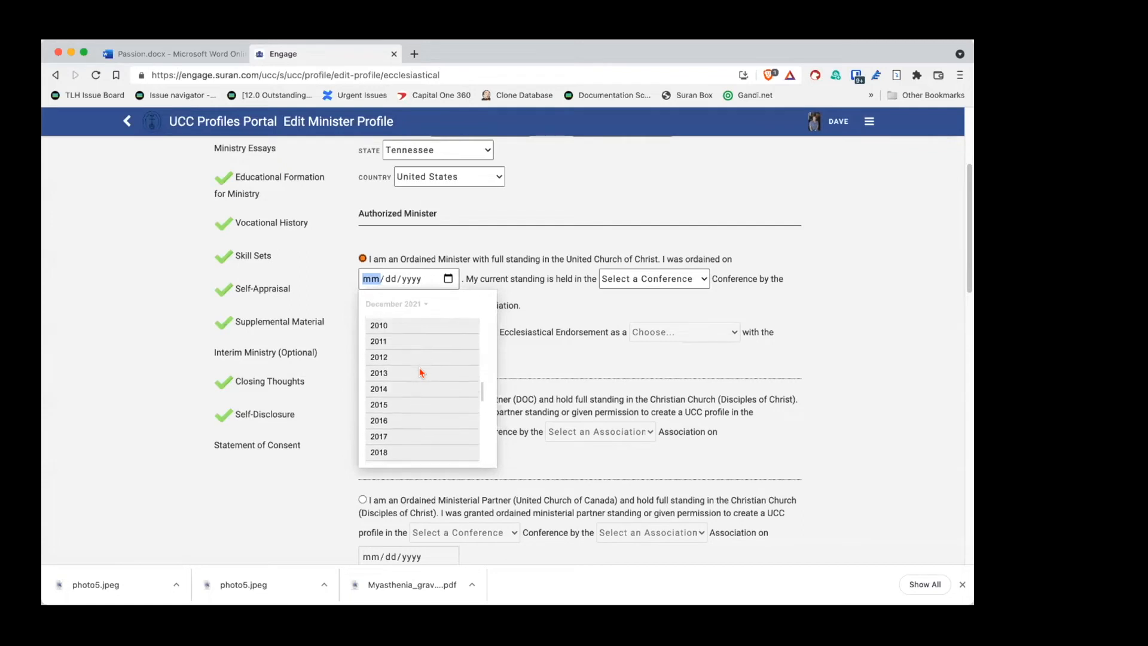
scroll(420, 372, "up", 1)
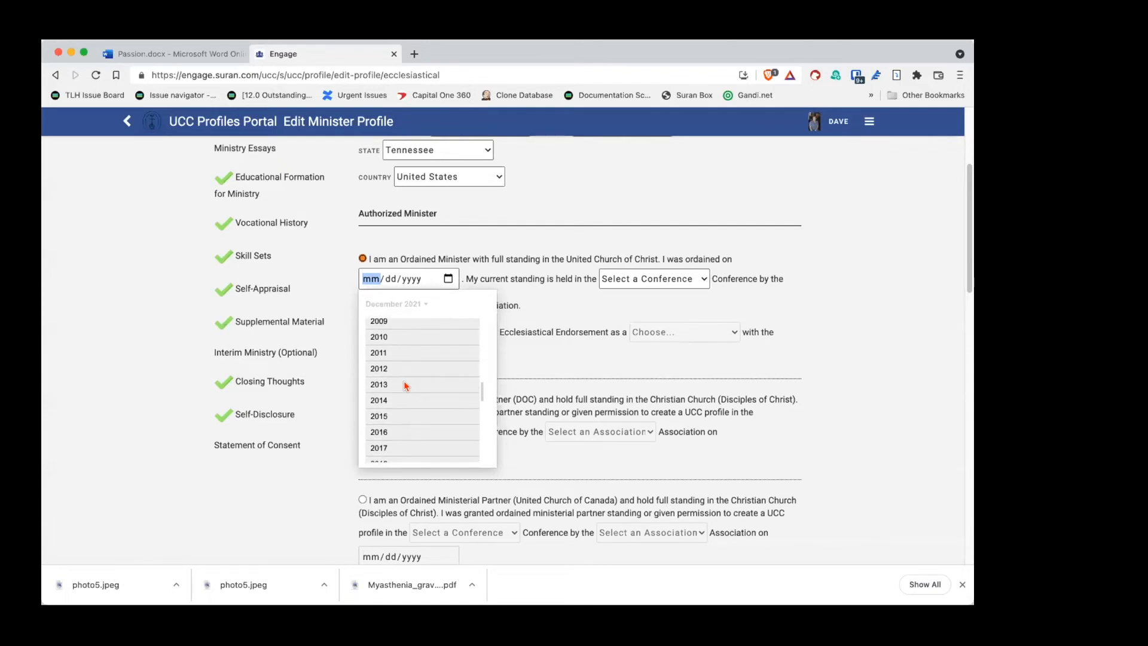
left_click(404, 385)
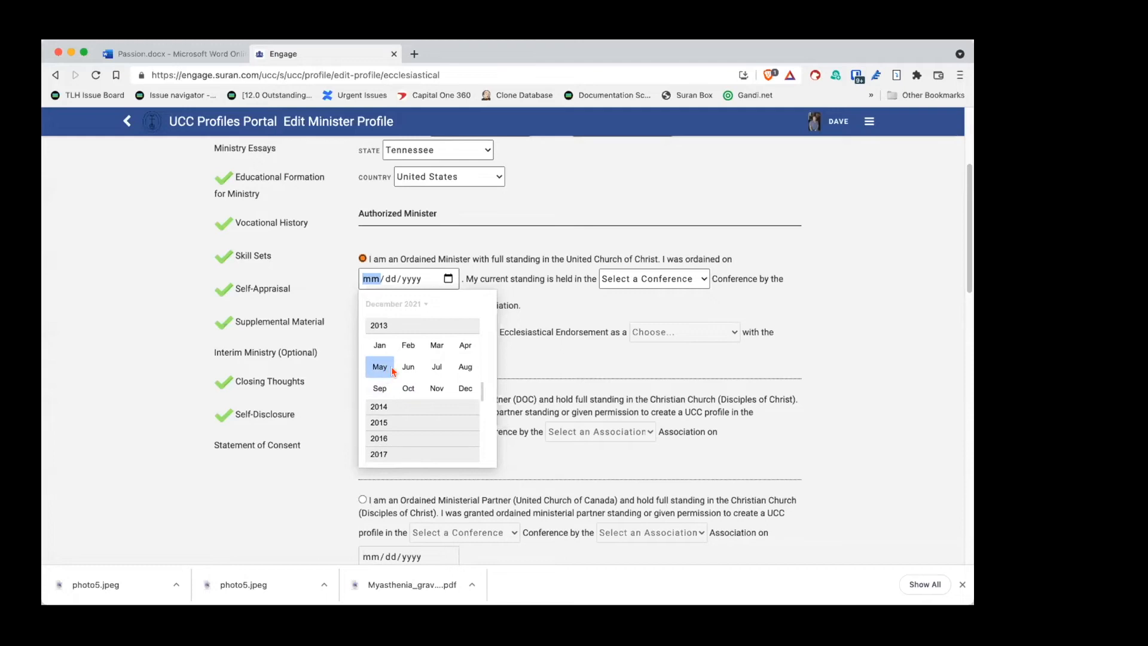
left_click(436, 388)
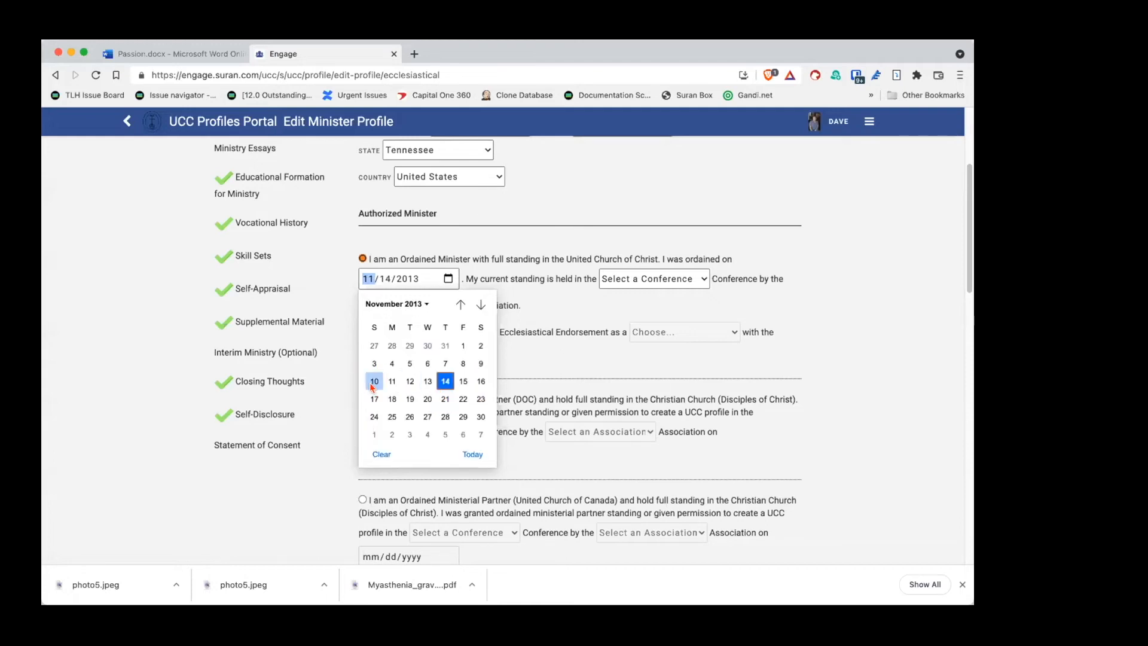
left_click(375, 382)
left_click(629, 280)
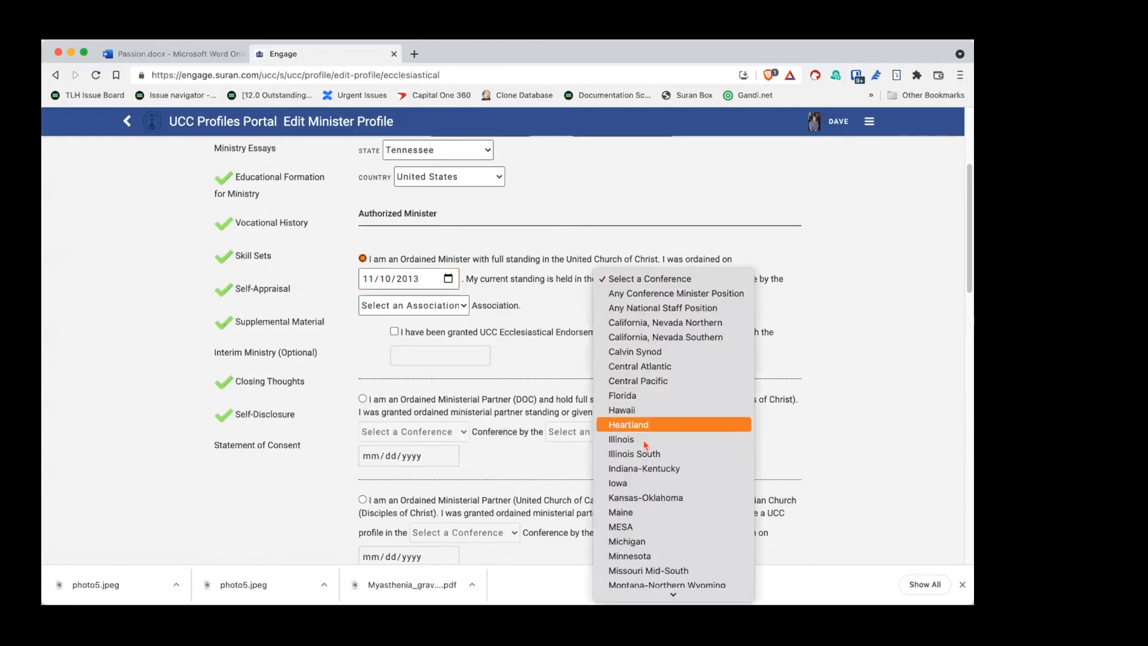
scroll(658, 431, "down", 2)
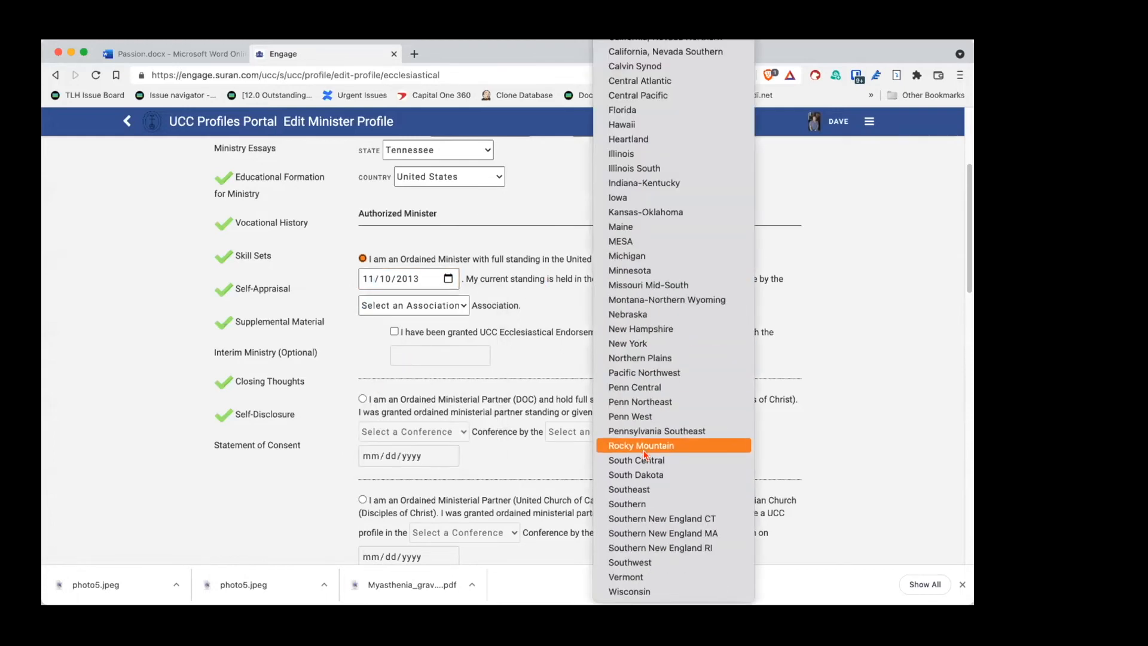
left_click(653, 242)
left_click(394, 305)
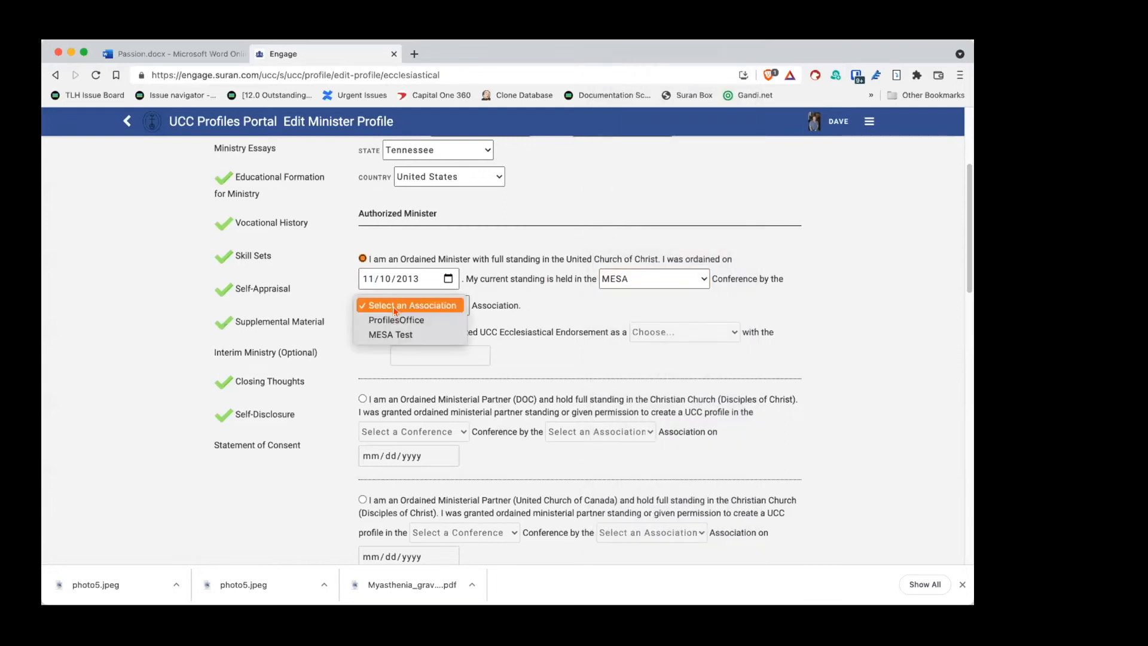
left_click(390, 333)
scroll(354, 374, "down", 10)
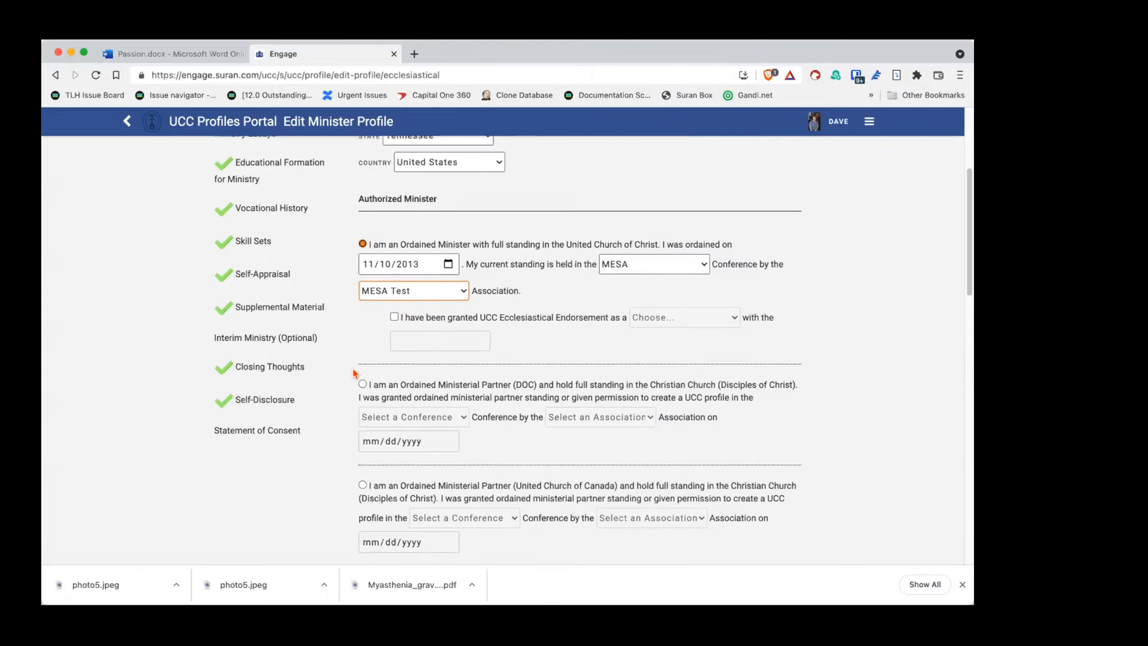
scroll(340, 330, "down", 5)
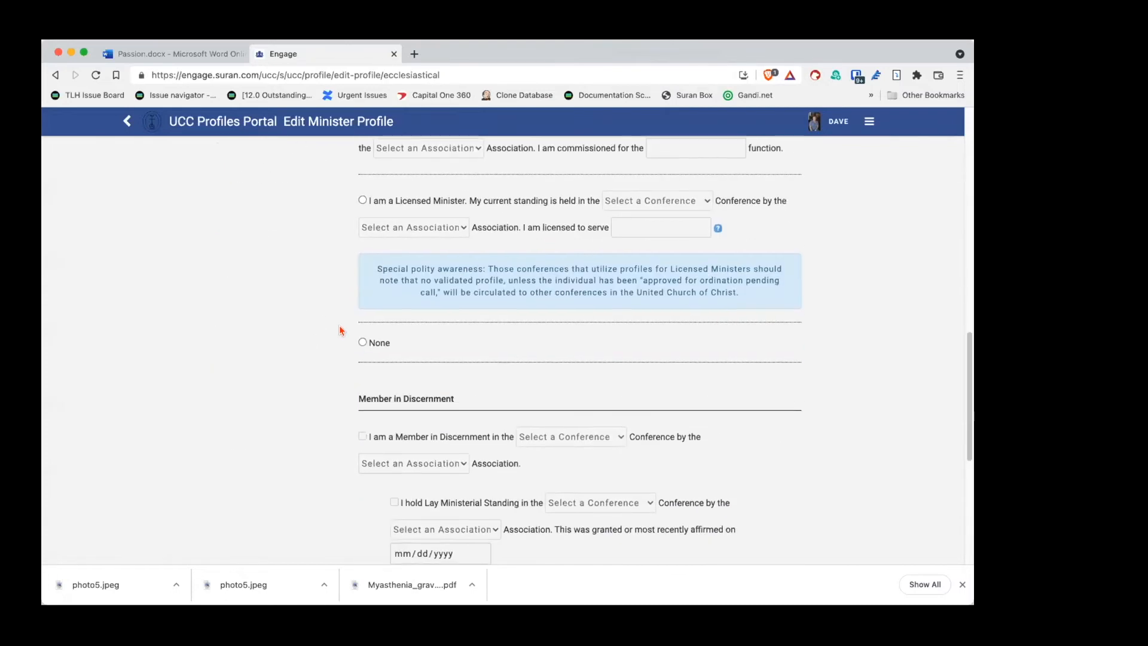
scroll(340, 330, "down", 2)
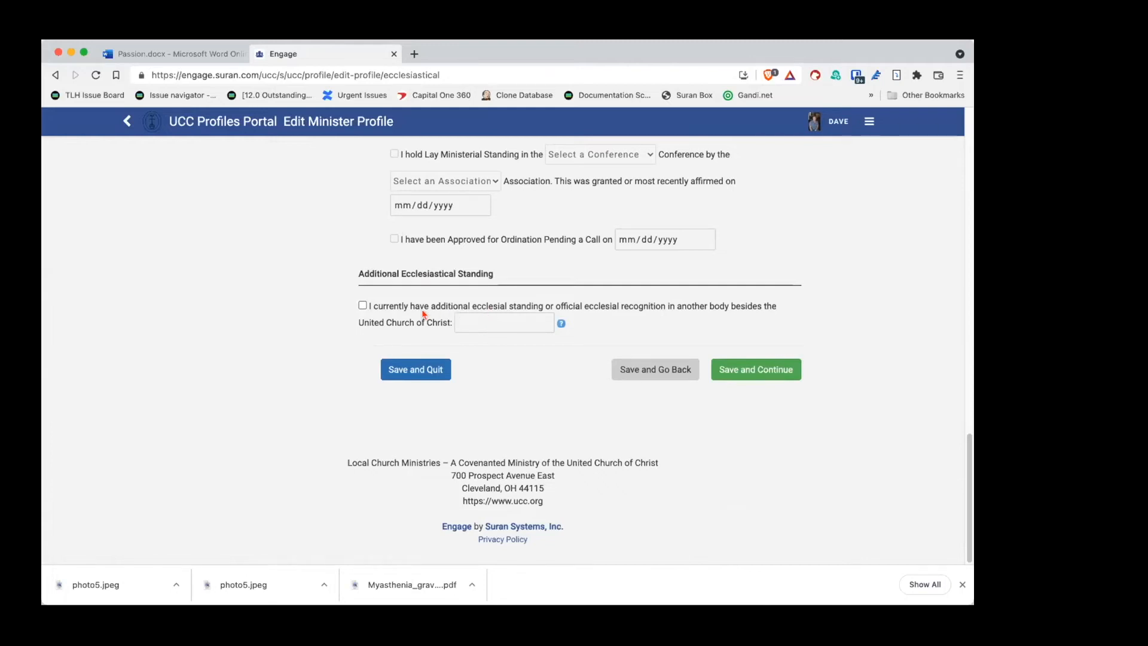
Step: Save the ecclesiastical section, then save the Verification page showing MESA / MESA Test standing
left_click(764, 369)
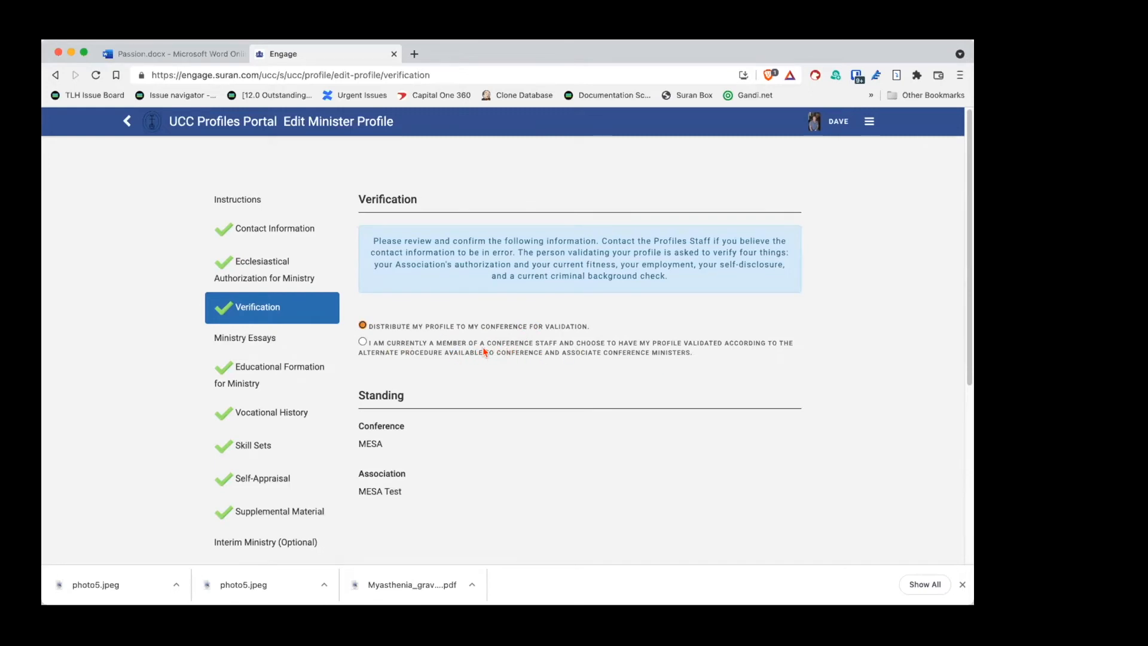
scroll(484, 392, "down", 2)
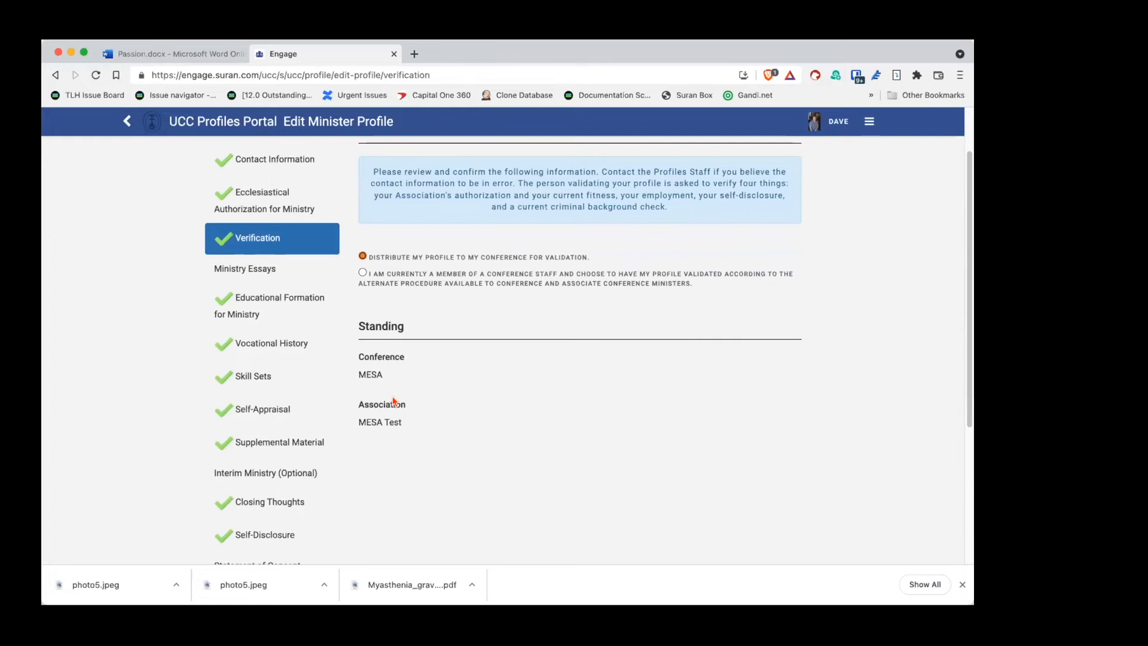
scroll(432, 399, "up", 1)
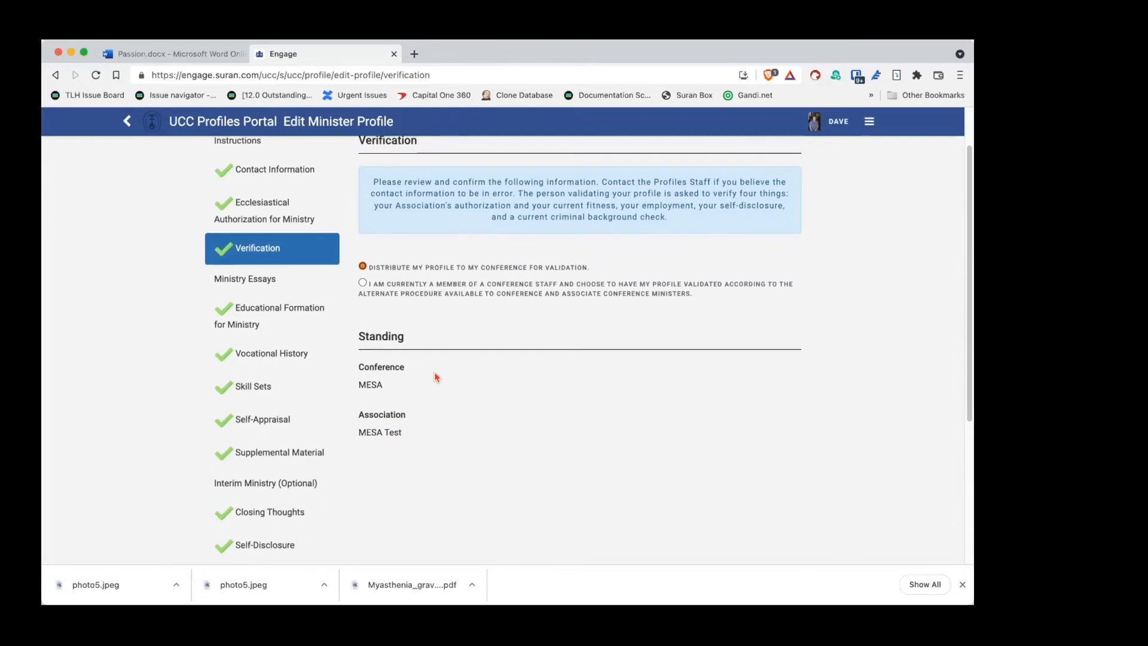
scroll(721, 431, "down", 4)
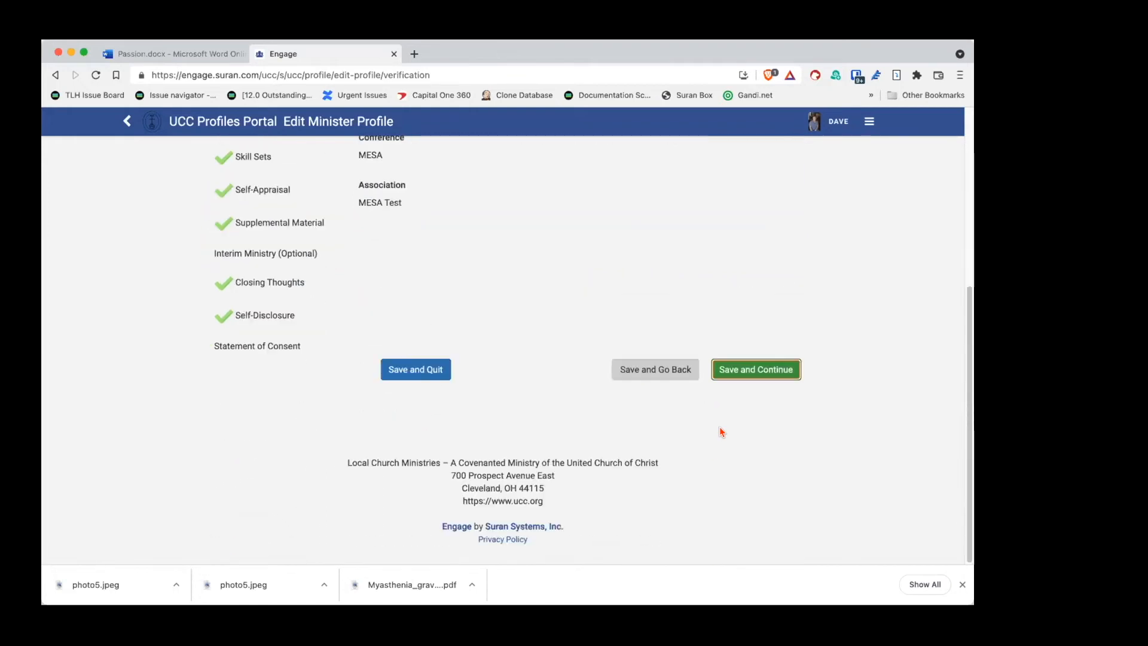
left_click(767, 371)
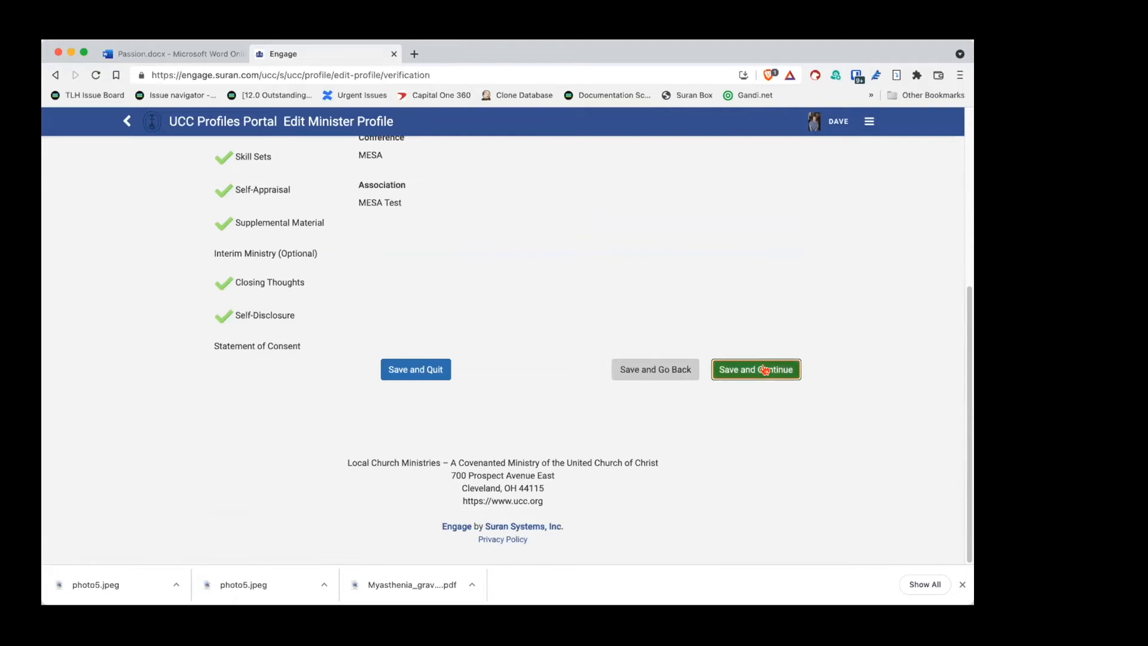
Step: Review the Lorem ipsum essays, place the cursor in the empty passion editor, and switch to Passion.docx
scroll(708, 437, "down", 1)
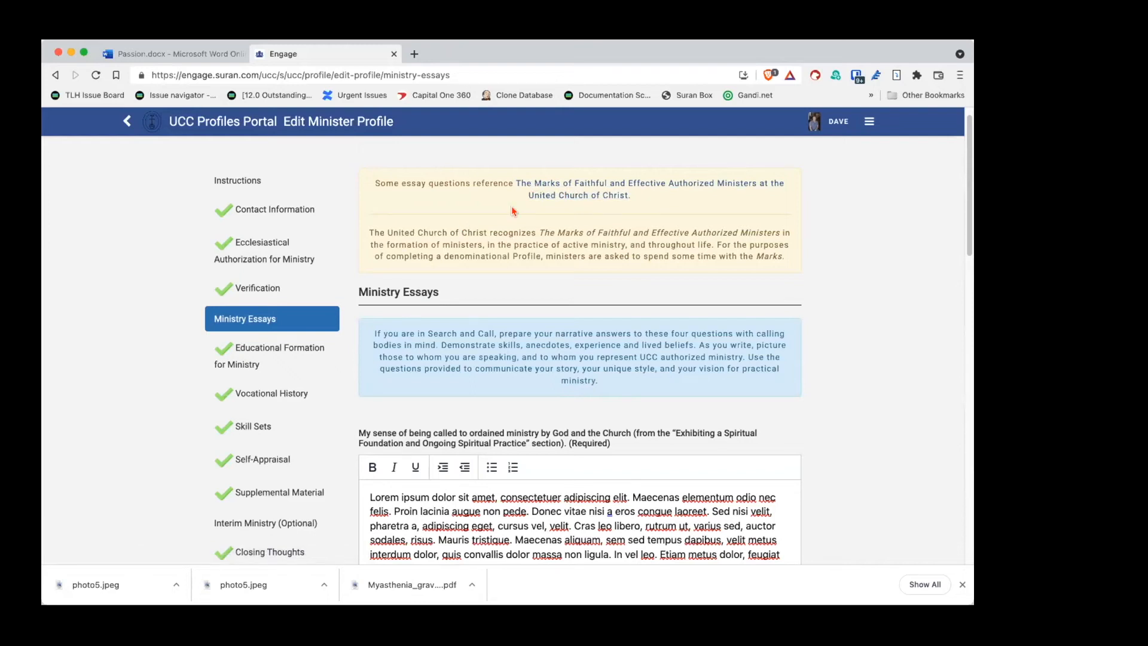
scroll(508, 305, "down", 3)
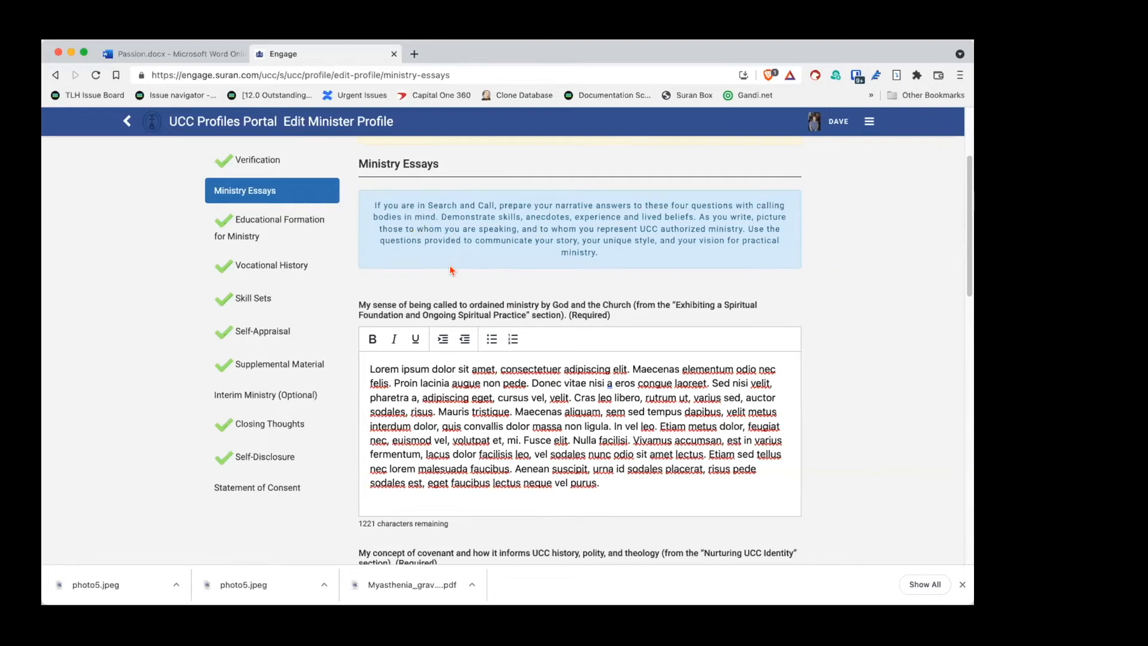
scroll(451, 271, "down", 5)
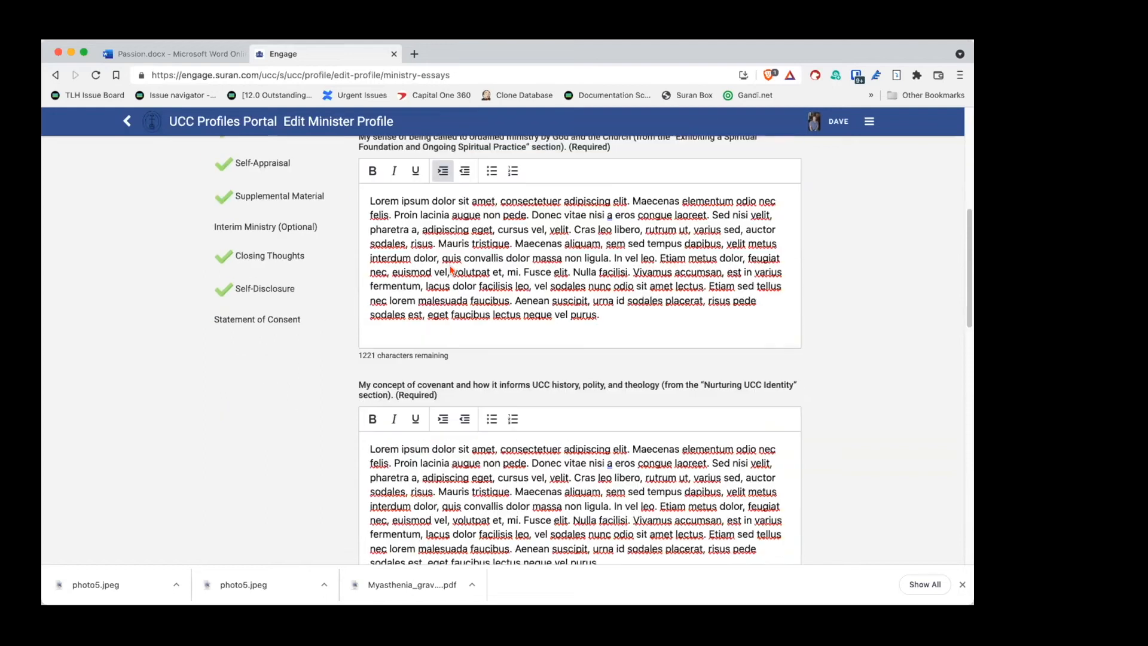
scroll(449, 263, "down", 4)
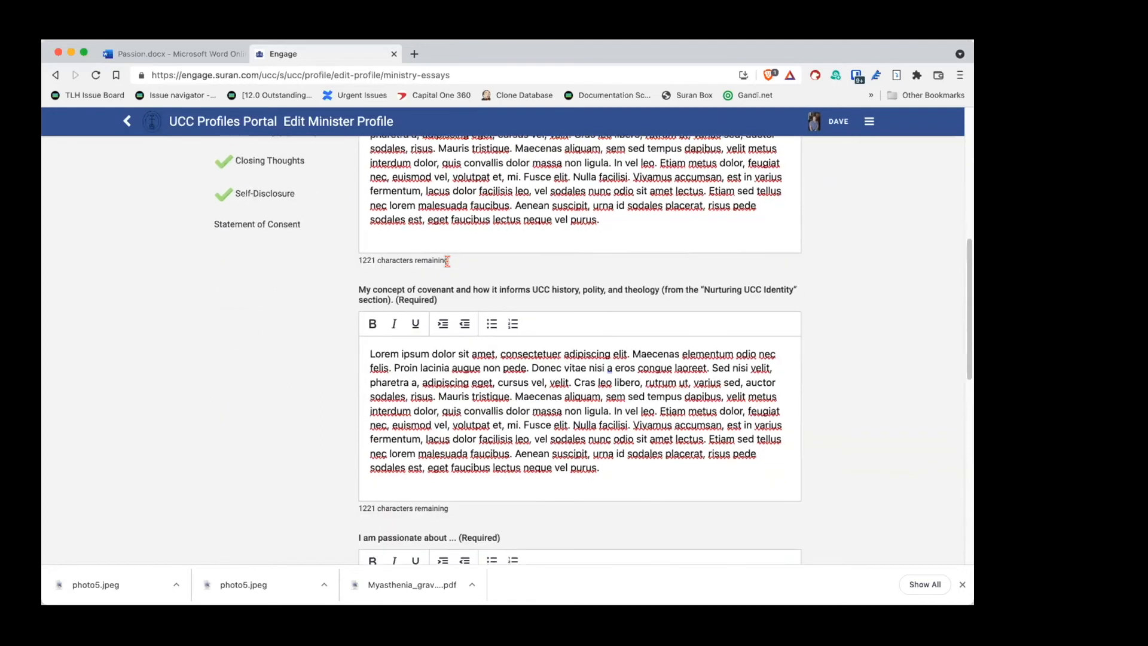
scroll(448, 264, "down", 5)
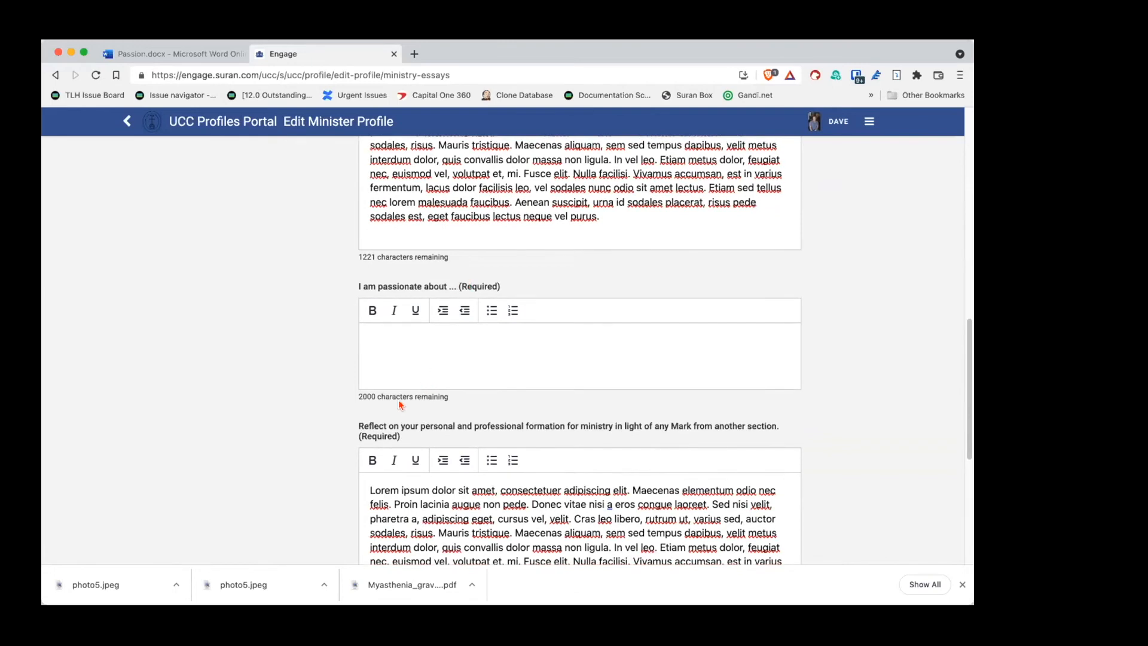
left_click_drag(355, 392, 457, 402)
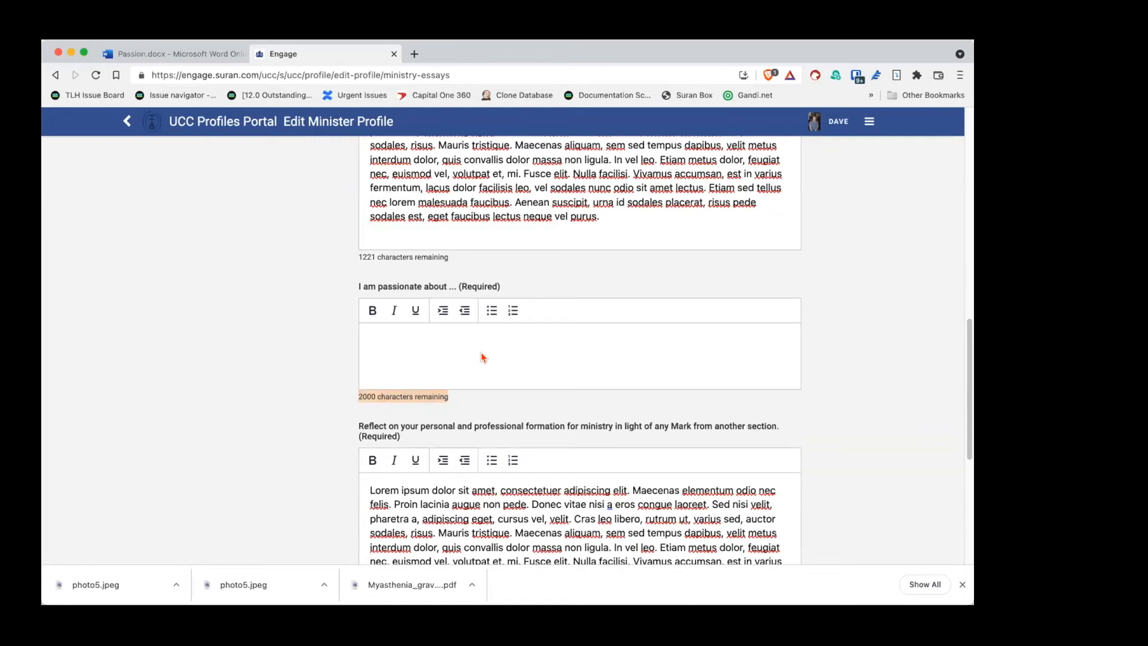
scroll(481, 357, "down", 2)
scroll(481, 357, "up", 4)
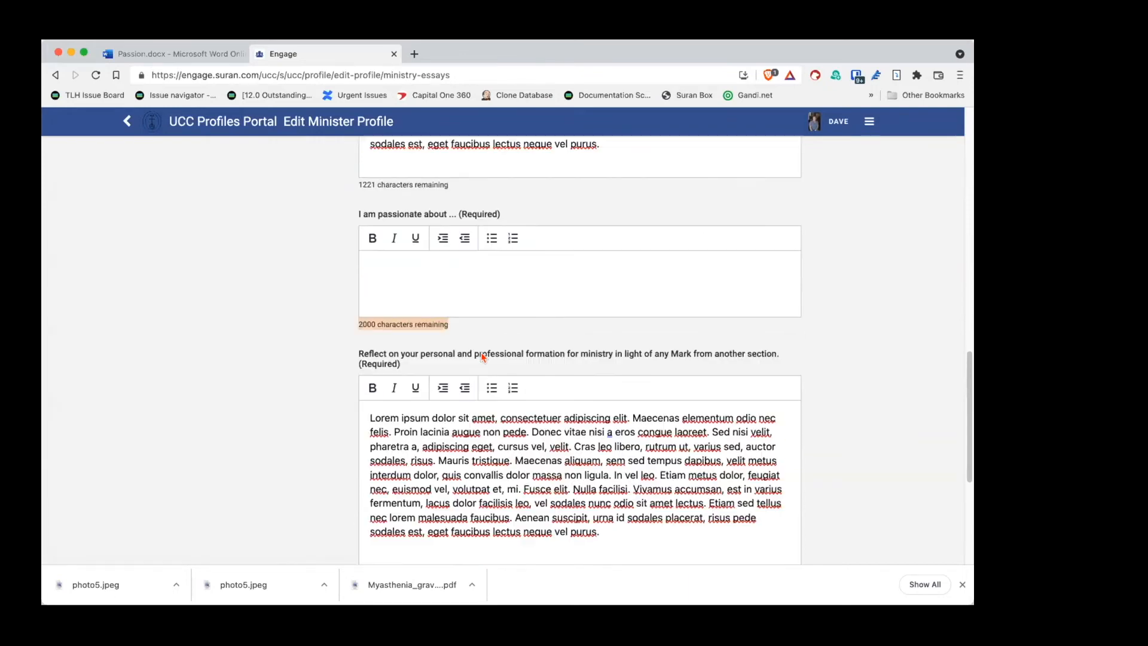
scroll(478, 365, "down", 2)
left_click(474, 324)
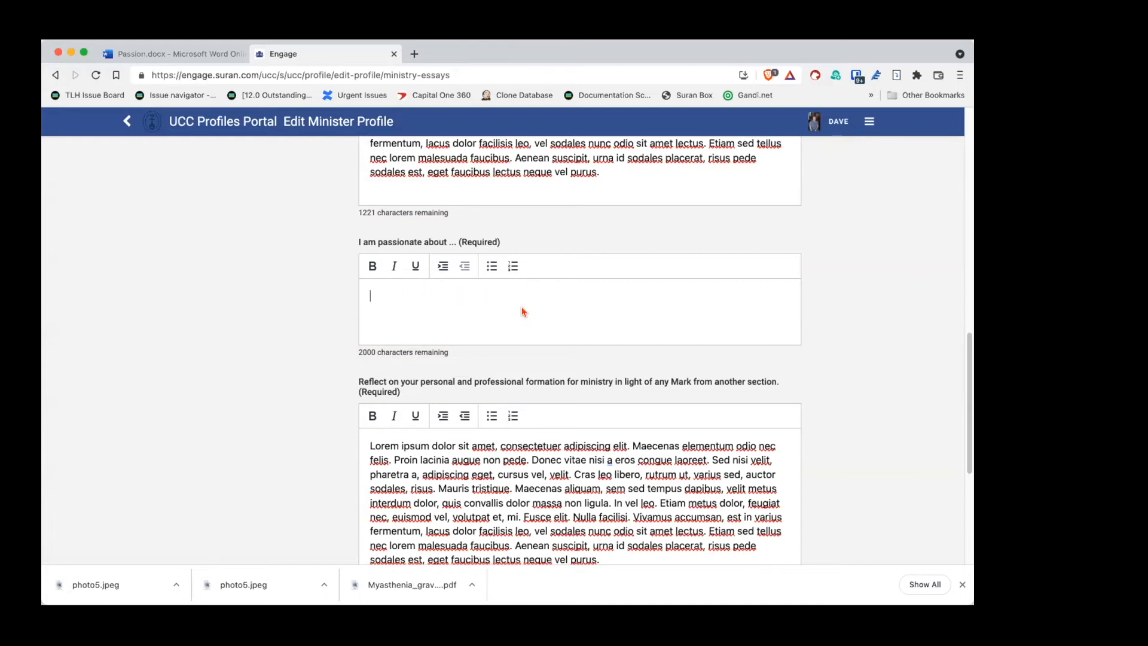
left_click(151, 56)
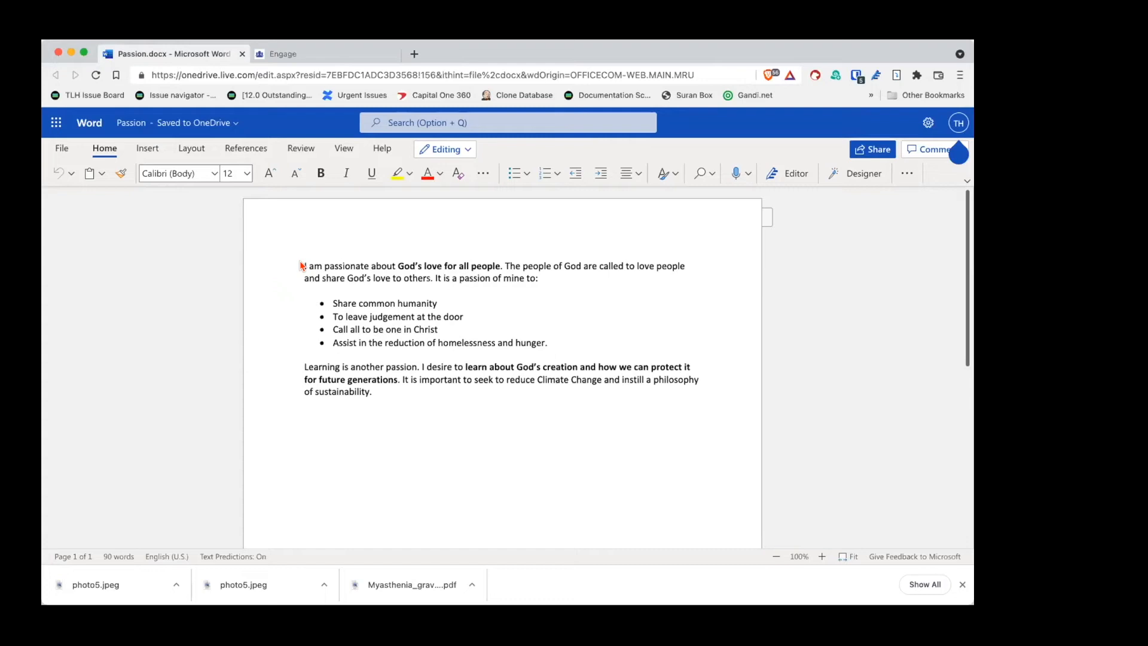
Step: Copy the full 90-word Passion.docx essay text and return to Engage
left_click_drag(300, 261, 401, 390)
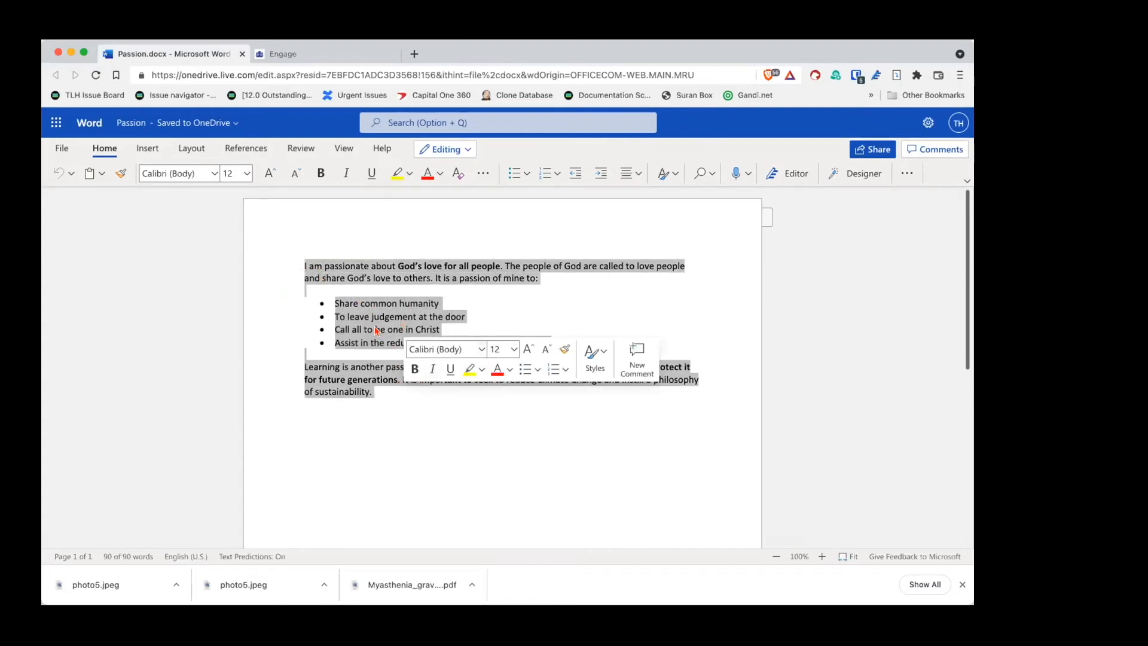
right_click(363, 376)
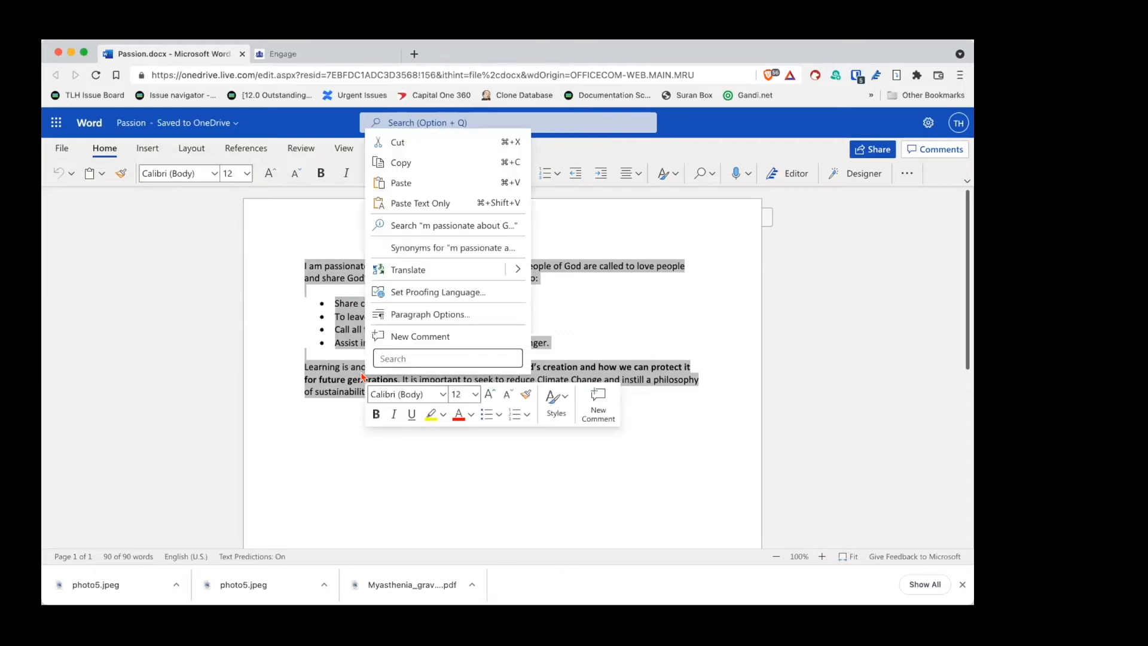
left_click(401, 162)
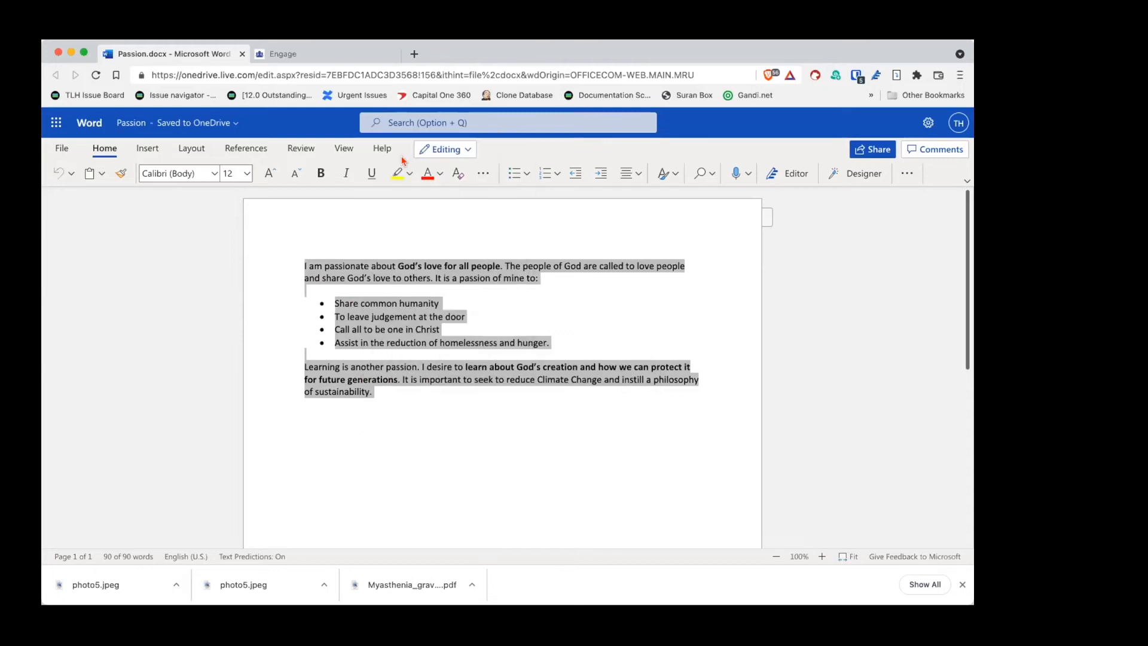
left_click(282, 55)
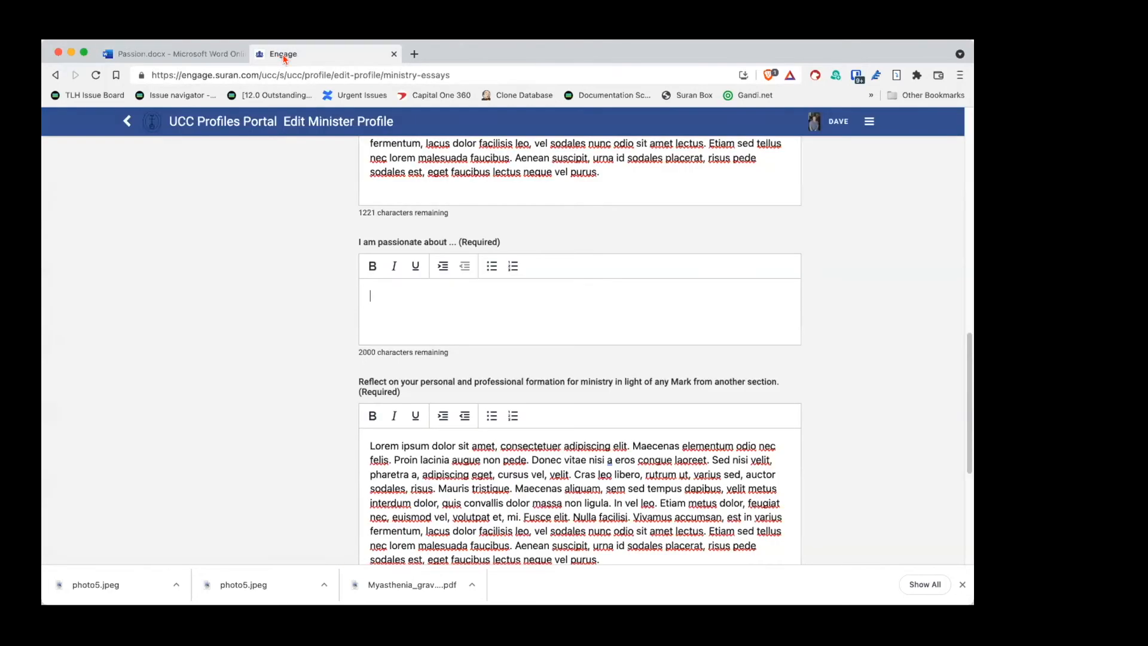
Step: Paste the Passion essay text into the 'I am passionate about' editor
right_click(405, 296)
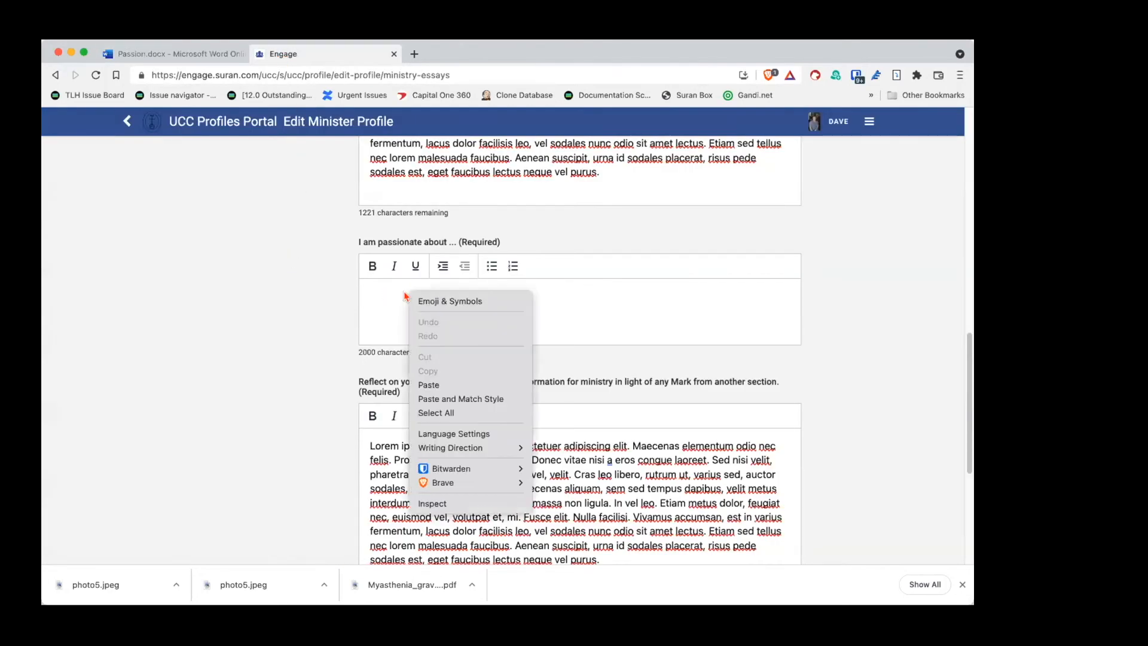
left_click(428, 385)
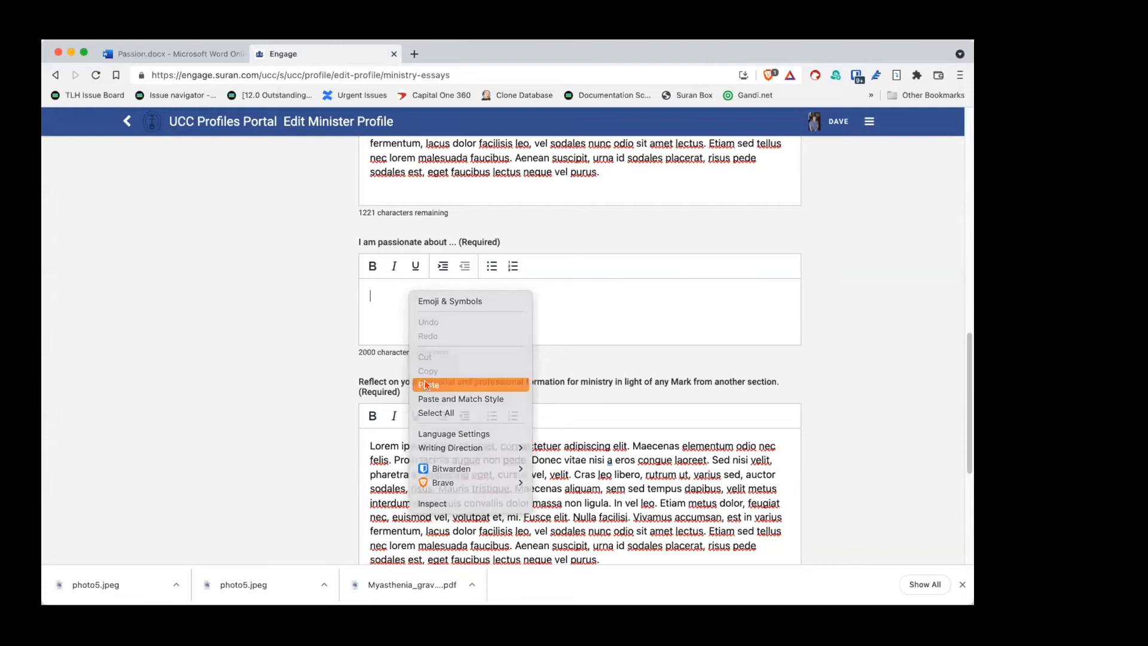
scroll(434, 374, "up", 3)
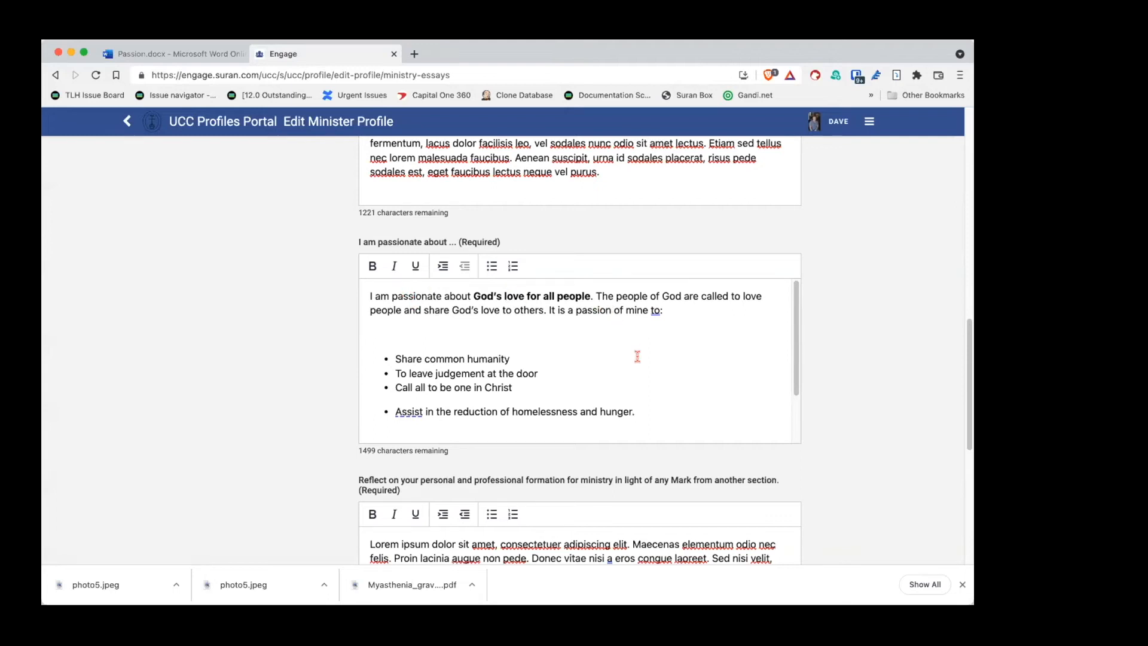
scroll(636, 362, "down", 2)
scroll(636, 362, "down", 3)
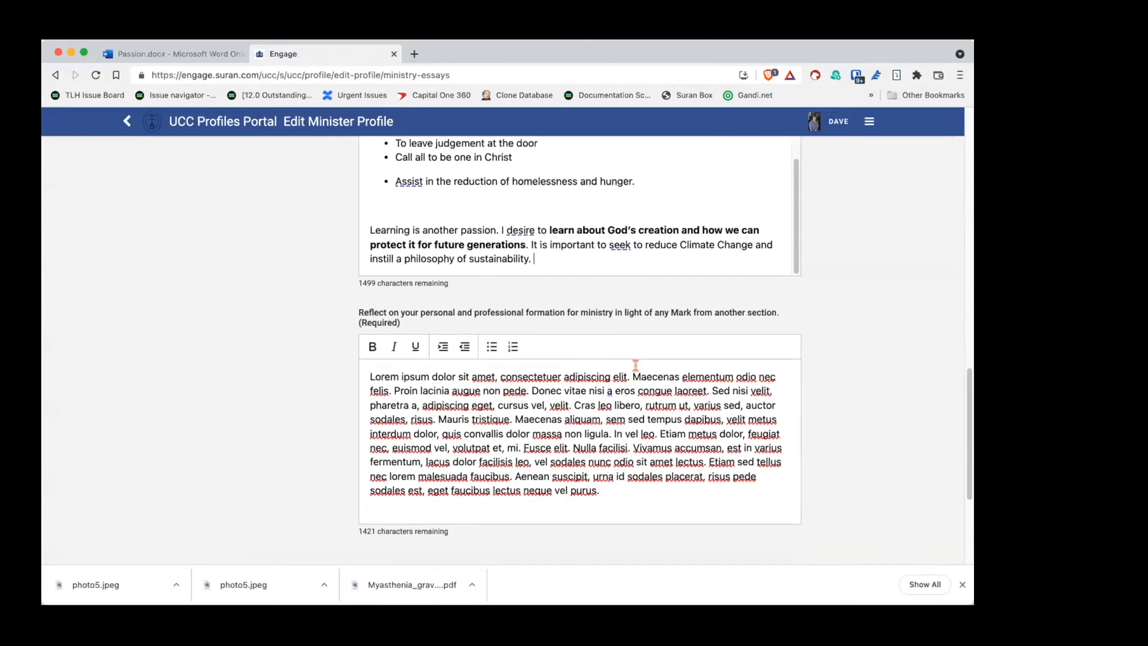
Step: Review the completed essays and save the Ministry Essays section
scroll(604, 239, "up", 2)
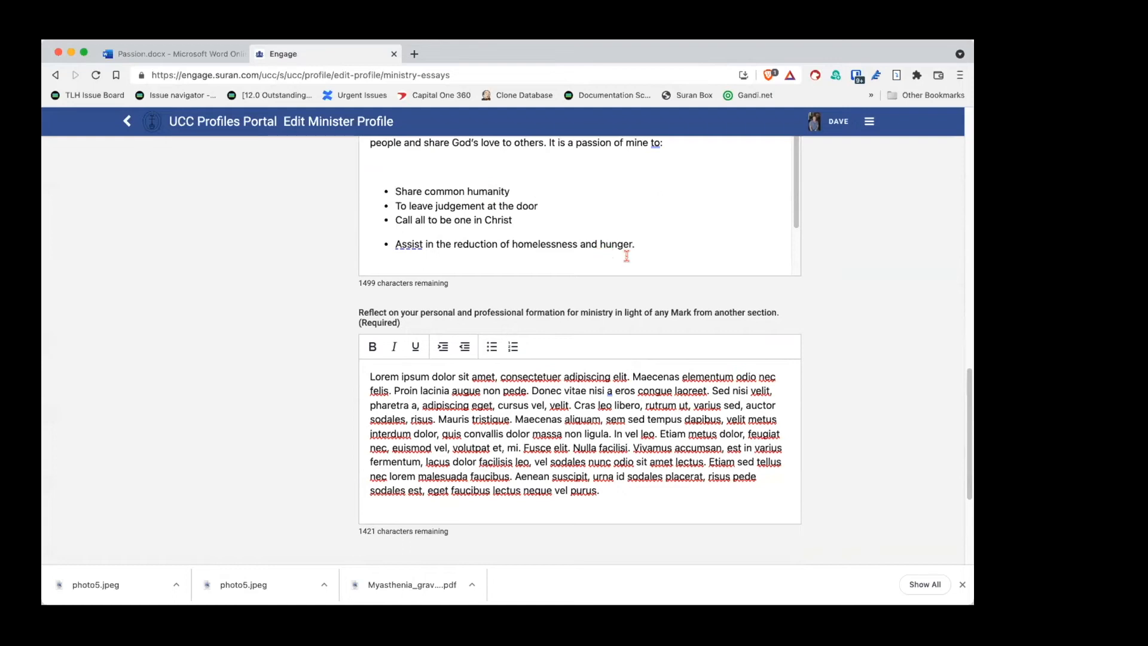
scroll(879, 293, "up", 3)
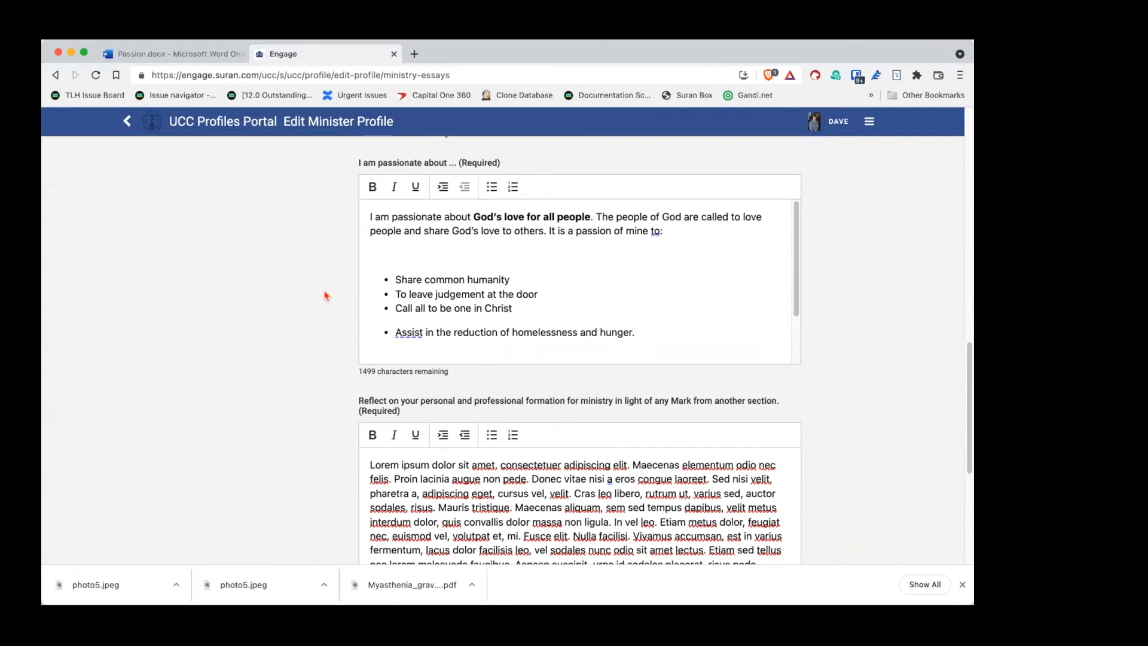
scroll(344, 287, "down", 1)
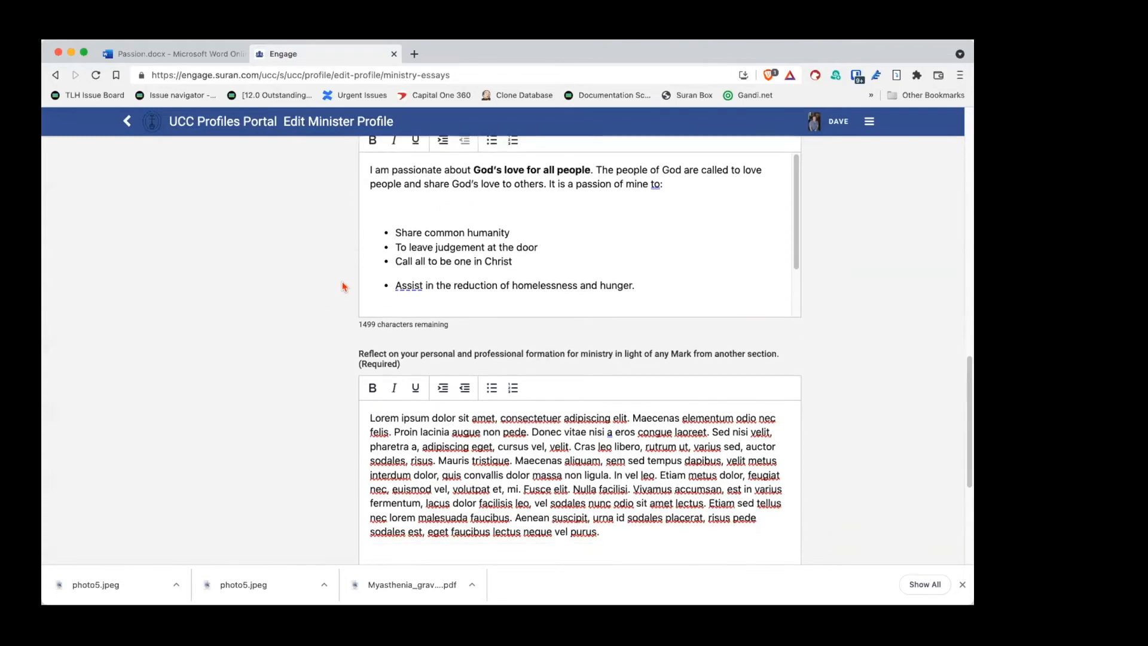
scroll(359, 278, "up", 1)
scroll(598, 244, "down", 2)
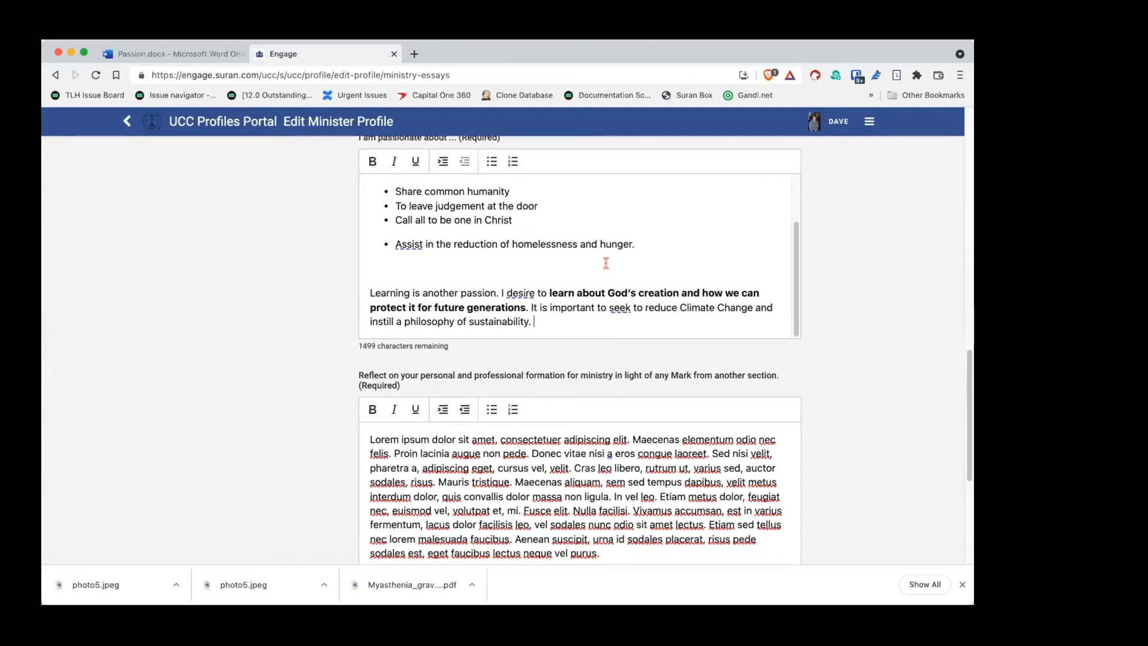
scroll(356, 341, "down", 1)
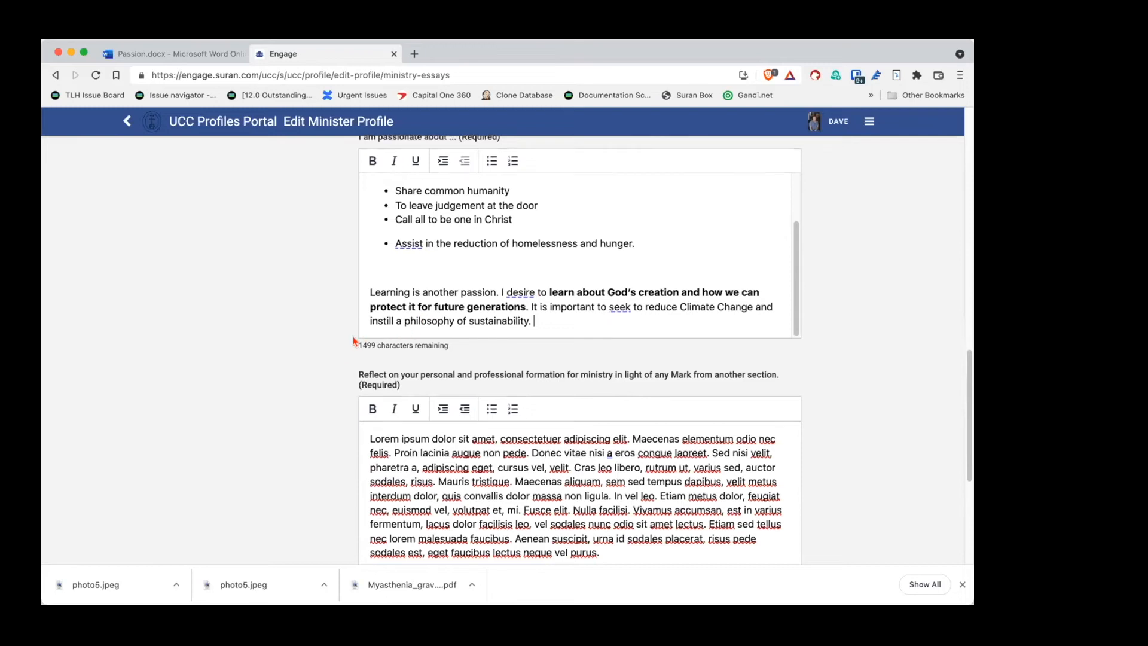
scroll(354, 340, "down", 8)
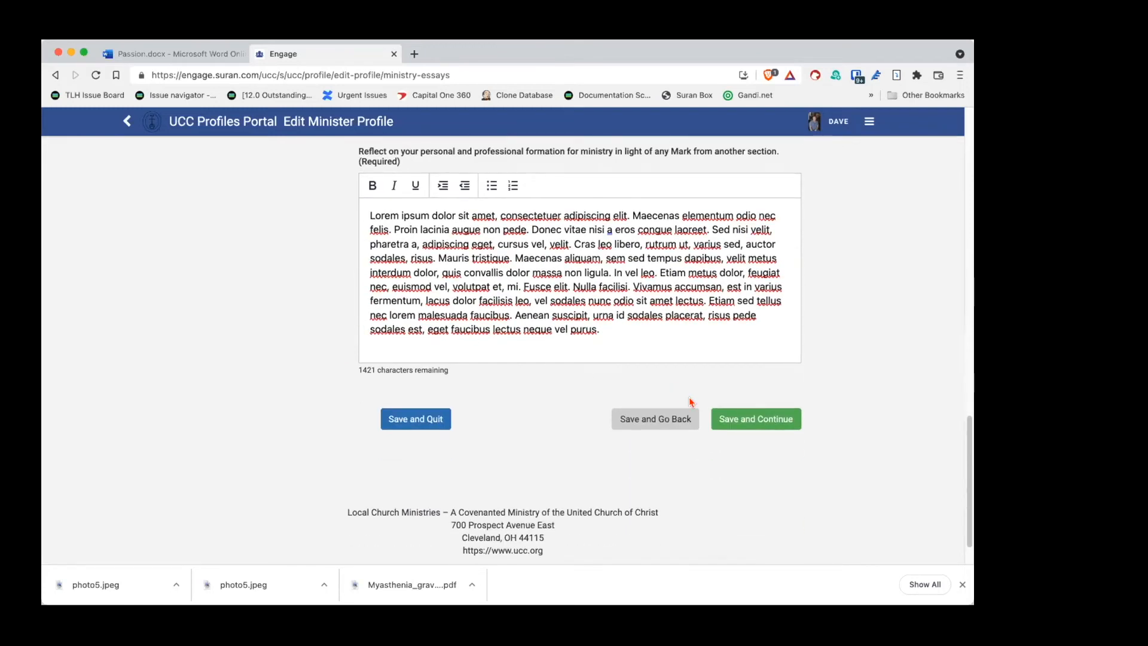
left_click(766, 424)
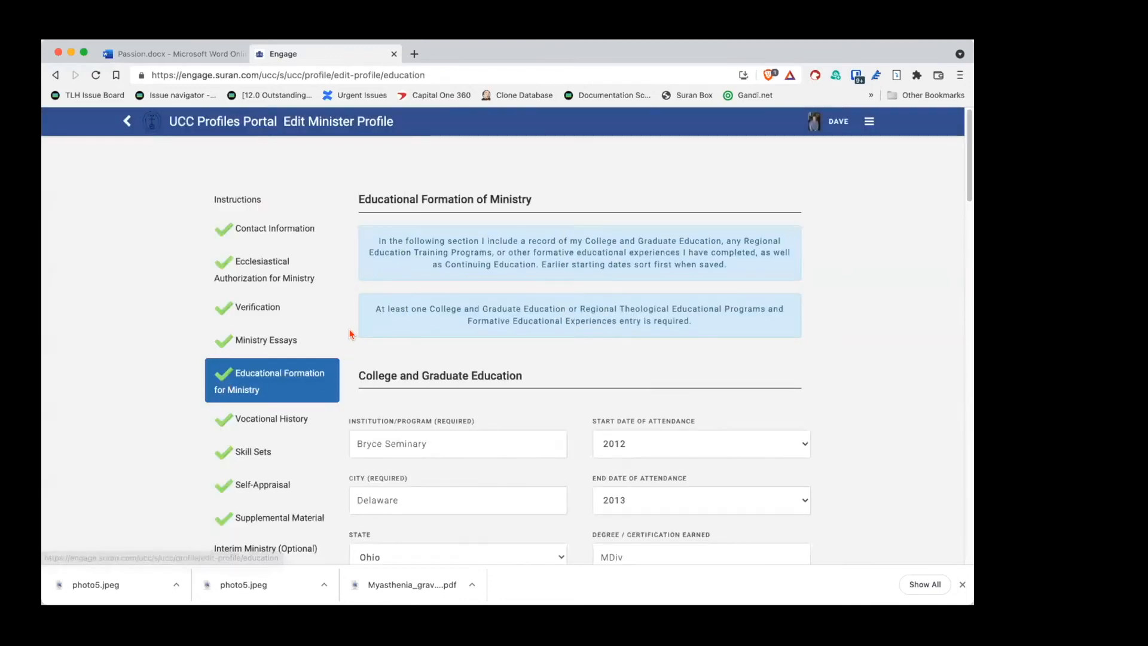
Step: Review the Bryce Seminary MDiv entry and Professional Development text, then save the education section
scroll(351, 317, "down", 3)
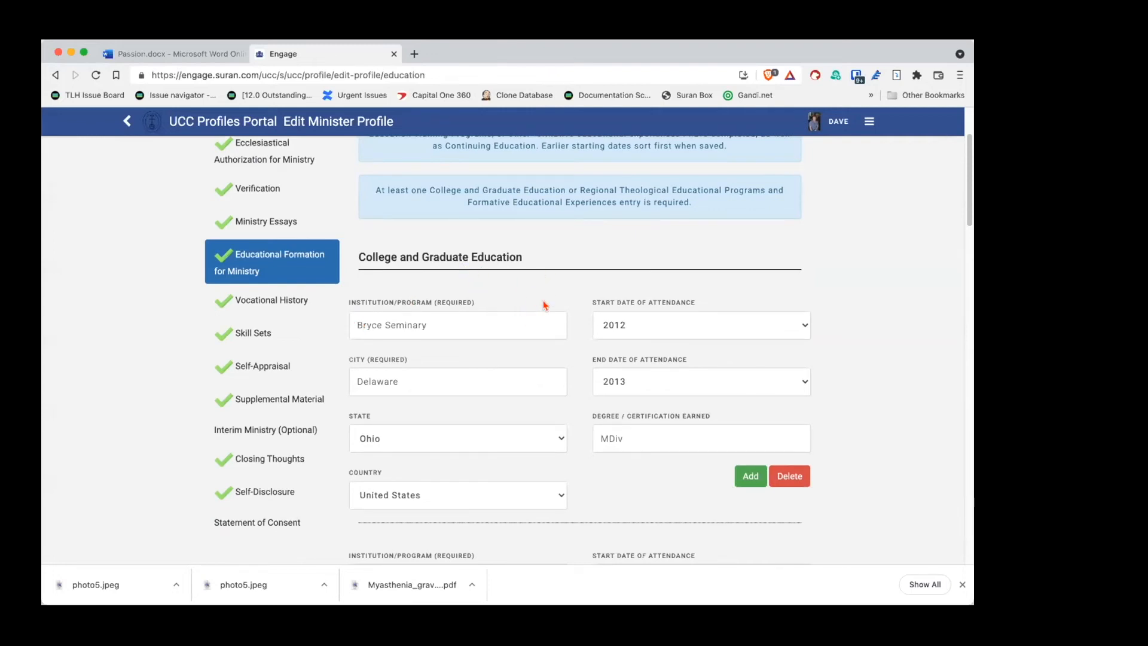
scroll(583, 296, "down", 3)
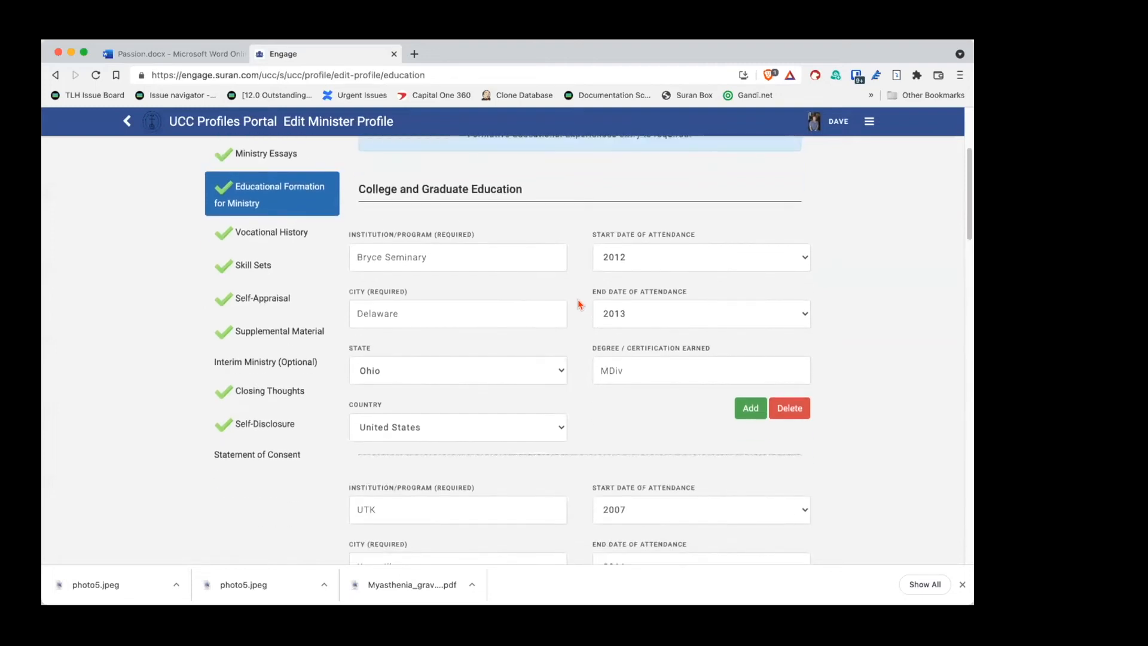
scroll(580, 305, "down", 7)
scroll(578, 312, "up", 2)
scroll(579, 314, "down", 3)
scroll(578, 320, "up", 7)
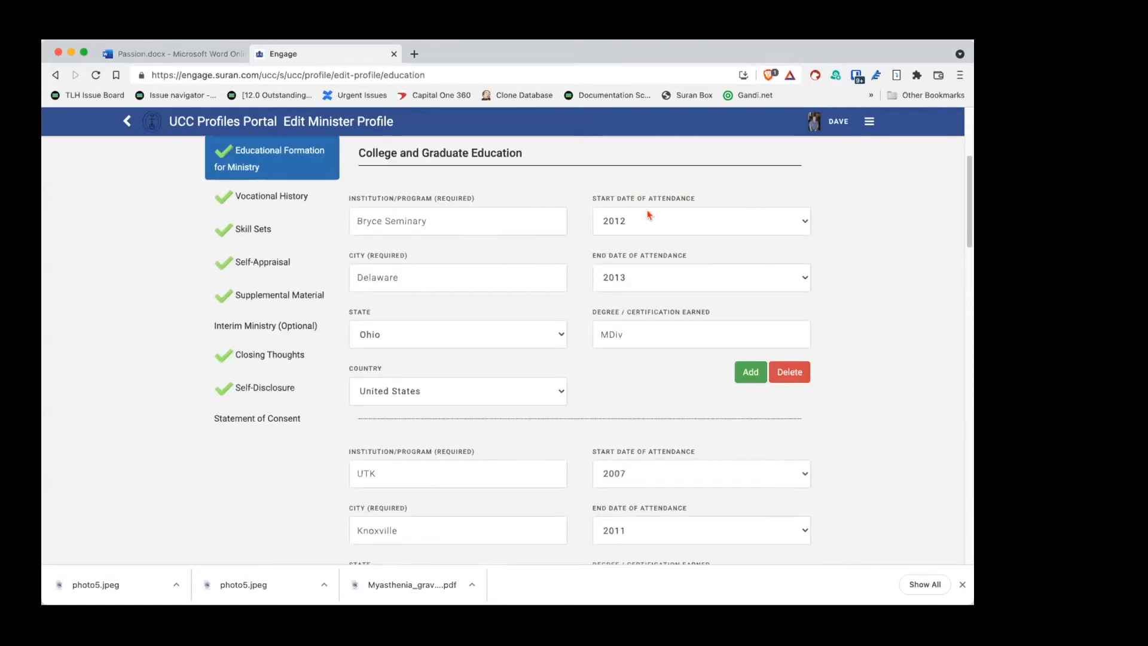
scroll(567, 281, "down", 4)
scroll(567, 279, "up", 4)
scroll(567, 279, "down", 5)
scroll(567, 279, "up", 5)
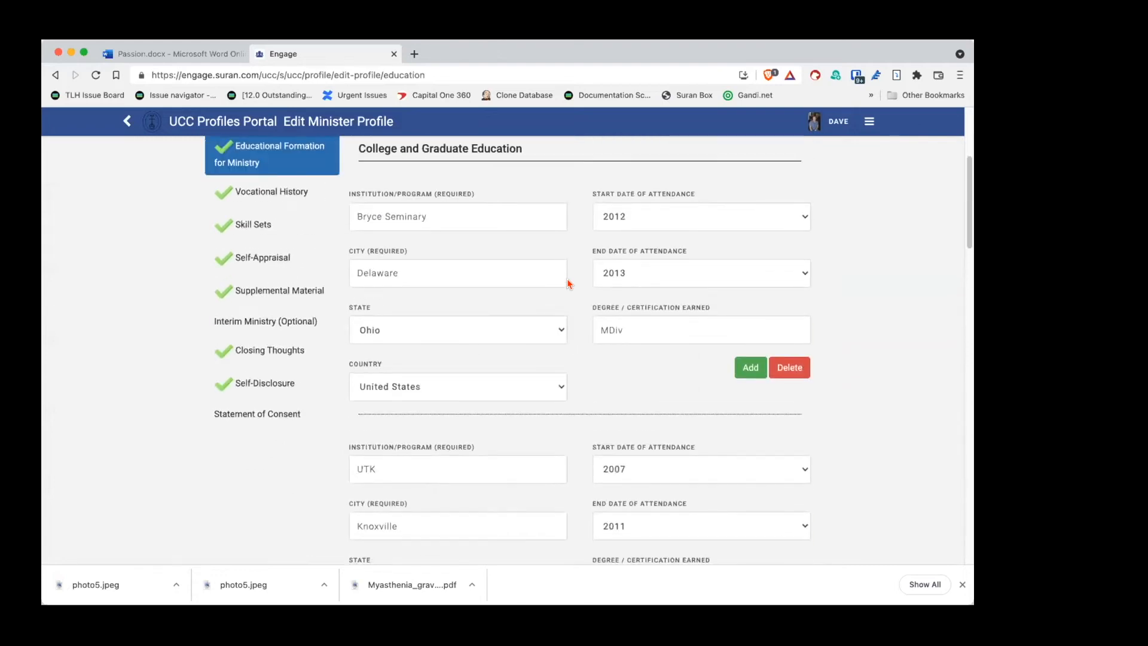
scroll(569, 284, "up", 1)
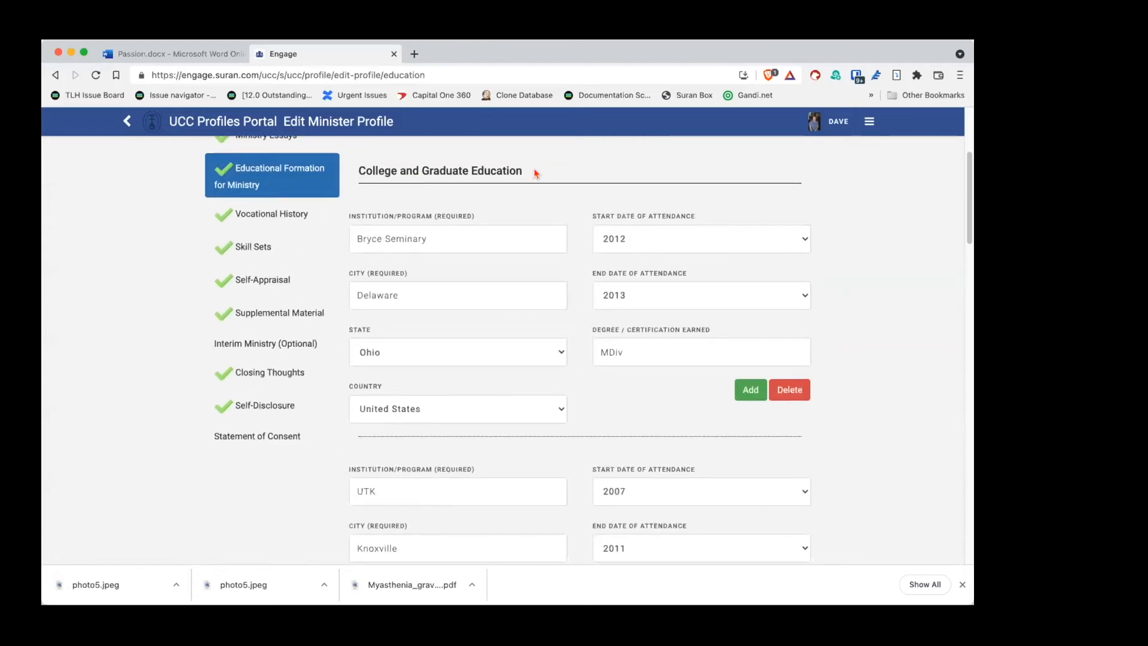
scroll(592, 418, "down", 4)
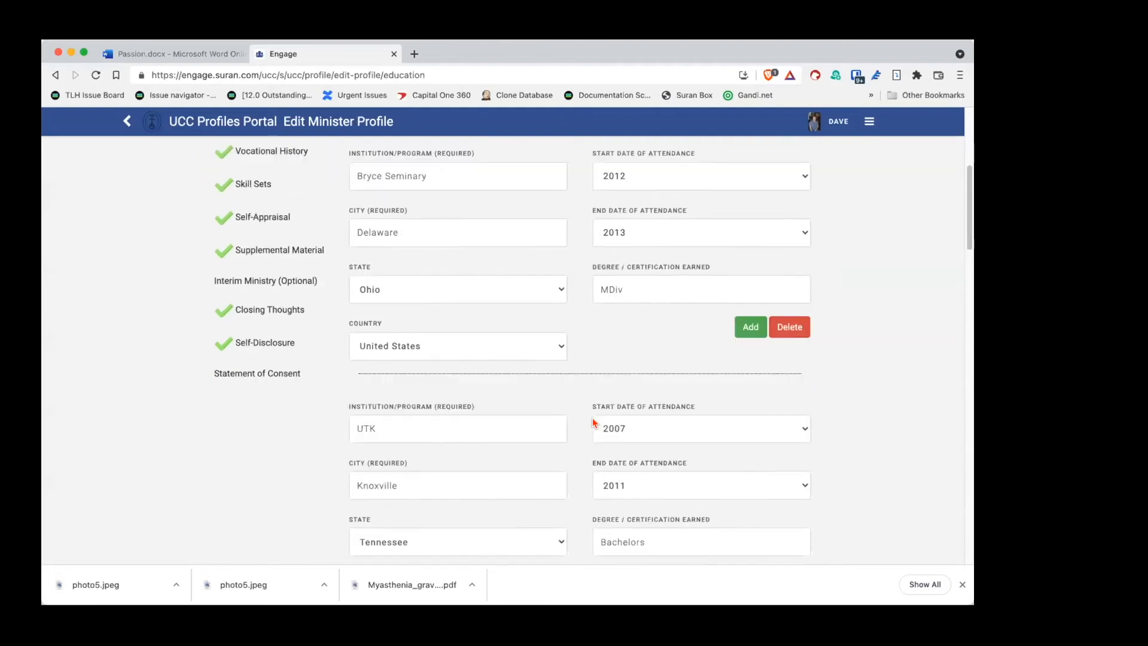
scroll(594, 422, "down", 2)
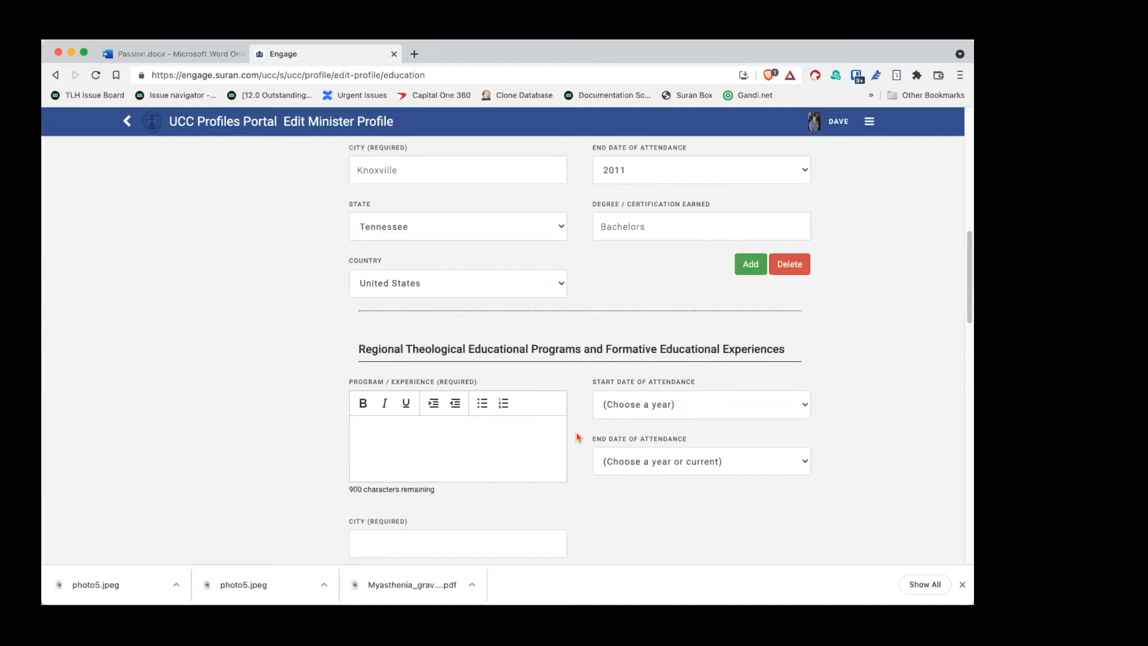
scroll(579, 437, "down", 4)
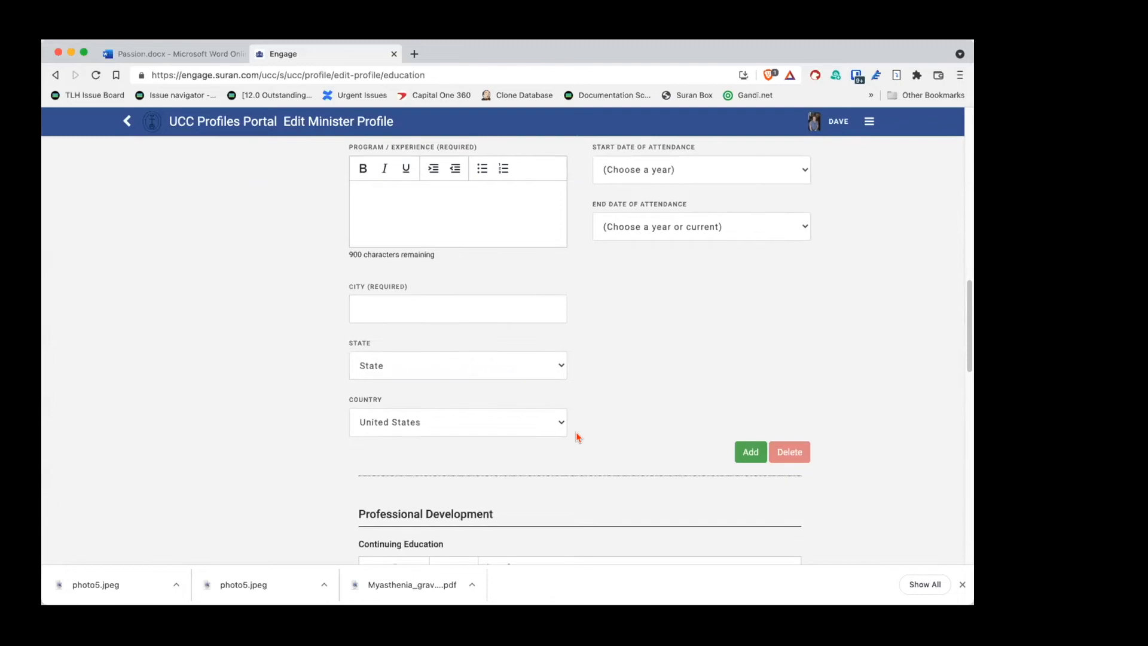
scroll(576, 432, "down", 2)
scroll(578, 430, "down", 1)
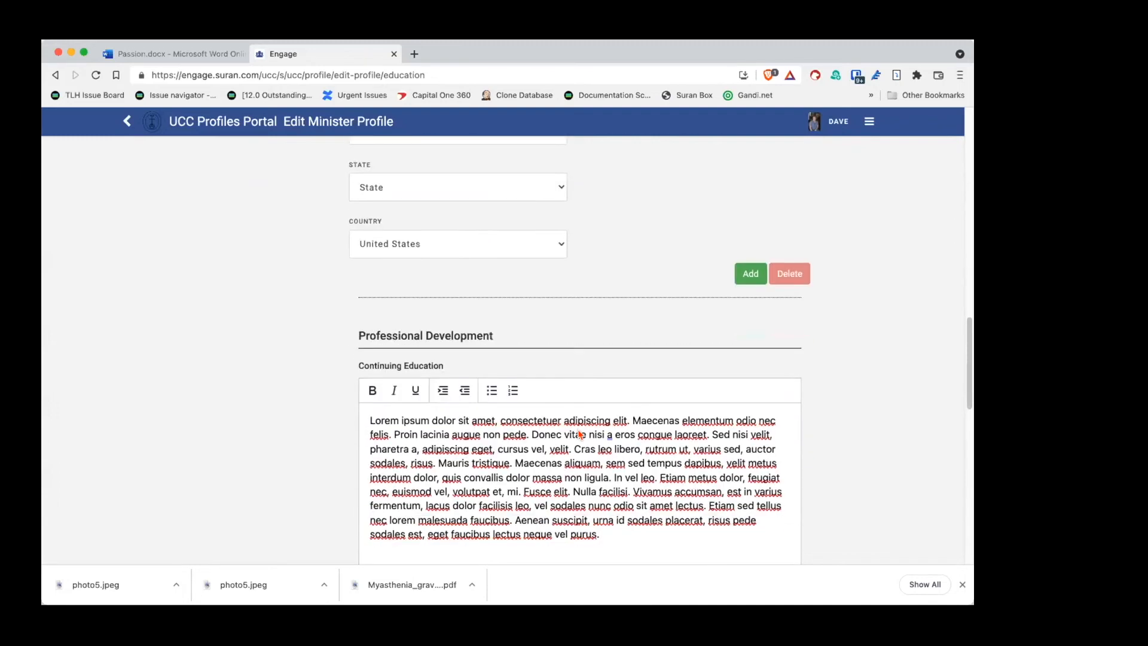
scroll(577, 430, "down", 1)
scroll(578, 426, "down", 2)
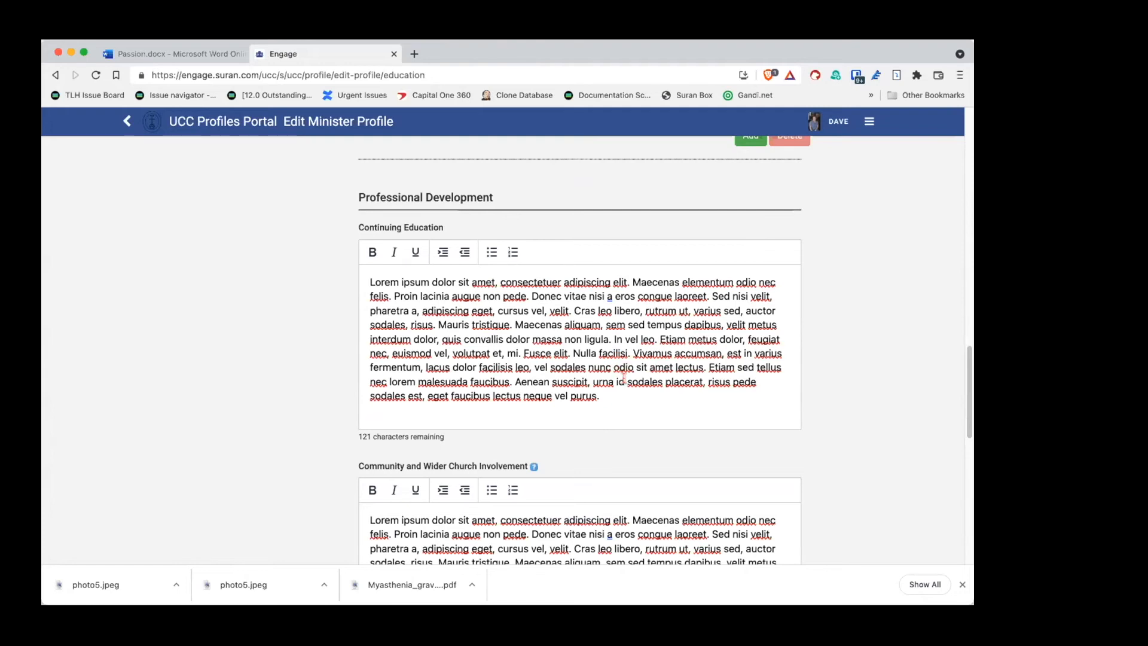
scroll(623, 379, "down", 2)
scroll(626, 386, "down", 2)
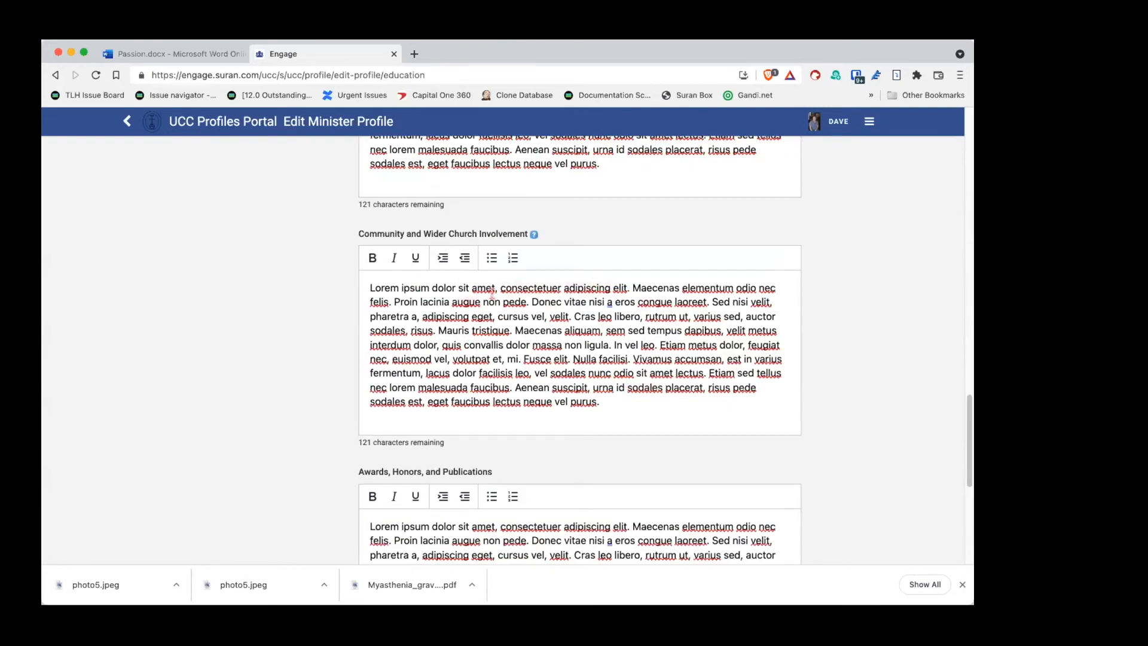
scroll(546, 333, "down", 3)
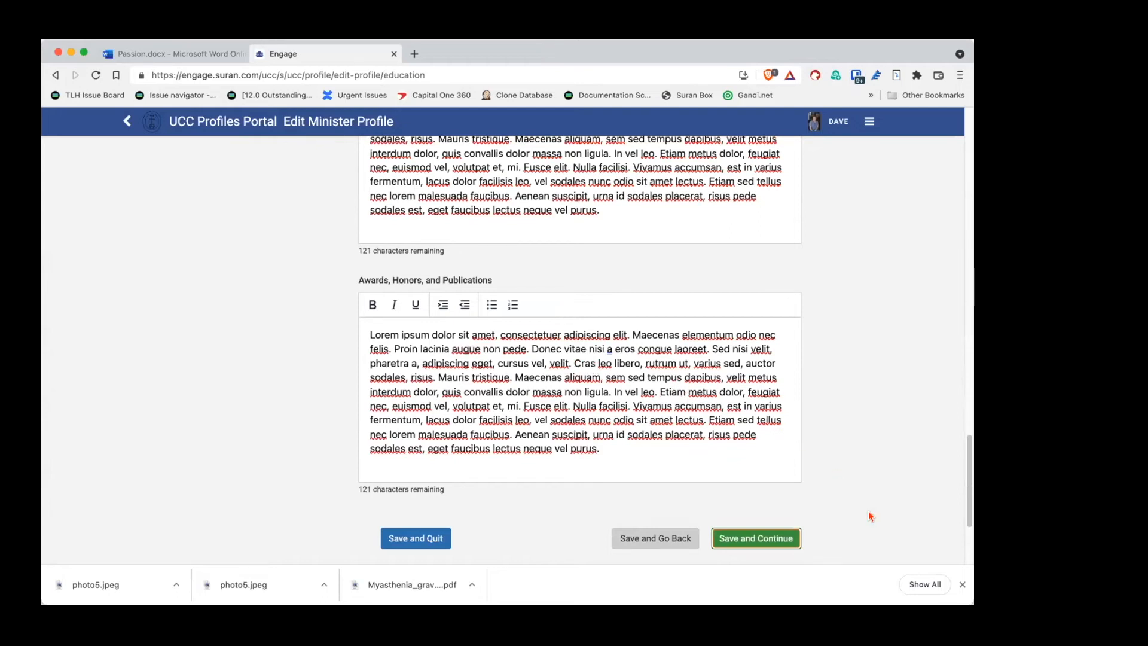
left_click(747, 539)
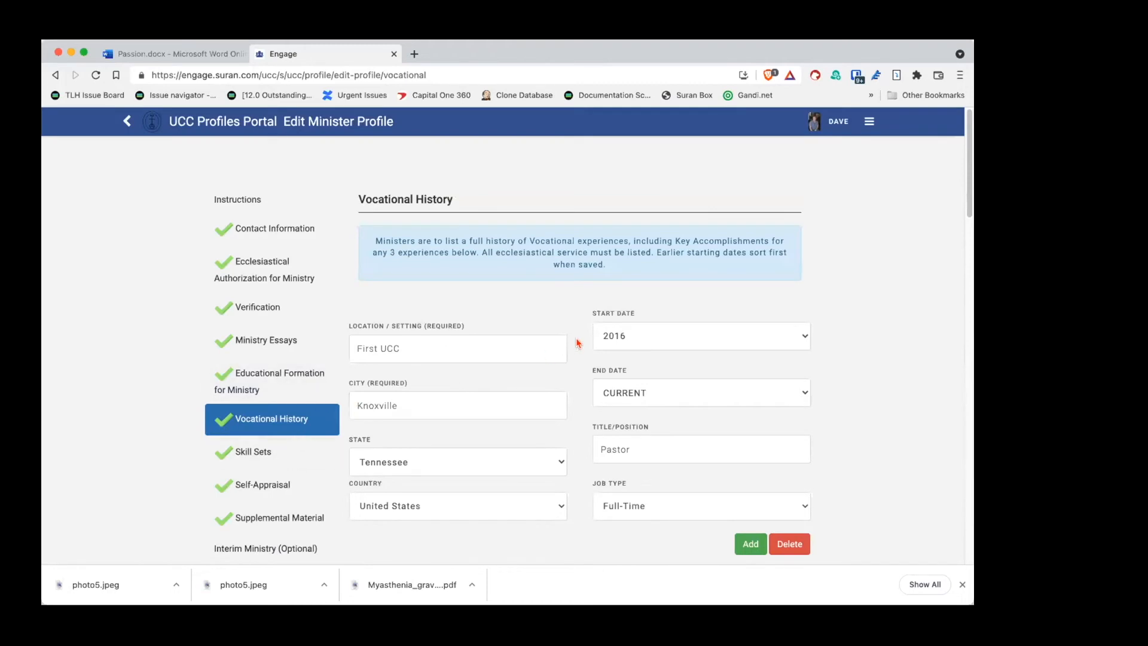
Step: Review the First UCC Knoxville and First Congregational entries plus Key Accomplishments, then save Vocational History
scroll(578, 342, "down", 2)
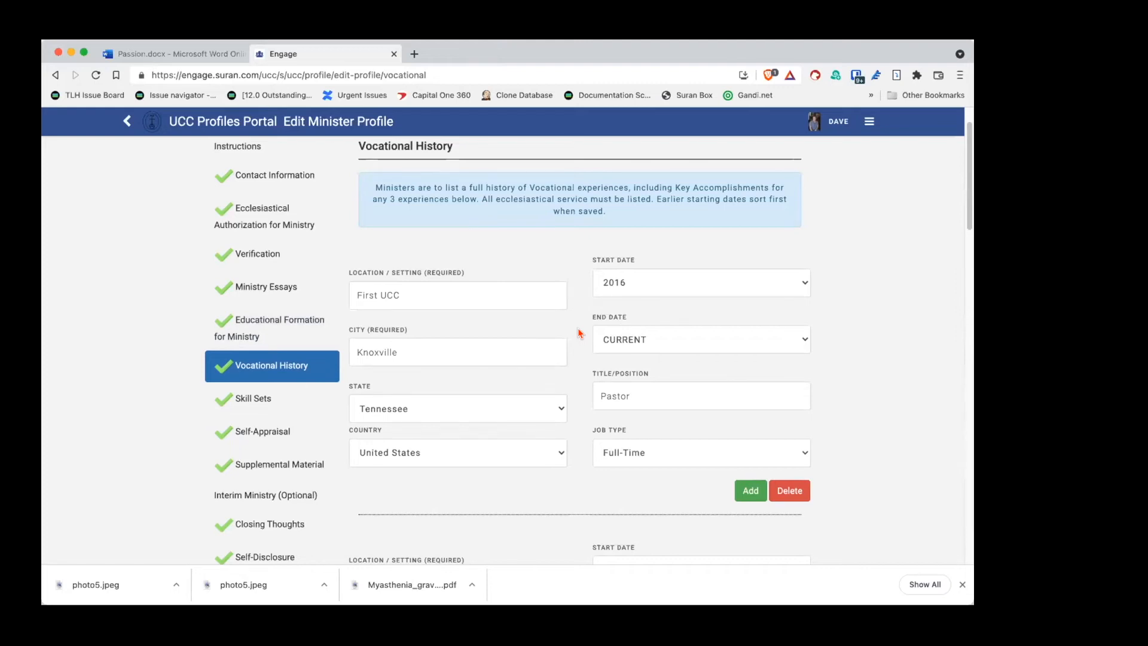
scroll(581, 333, "down", 2)
scroll(580, 334, "up", 4)
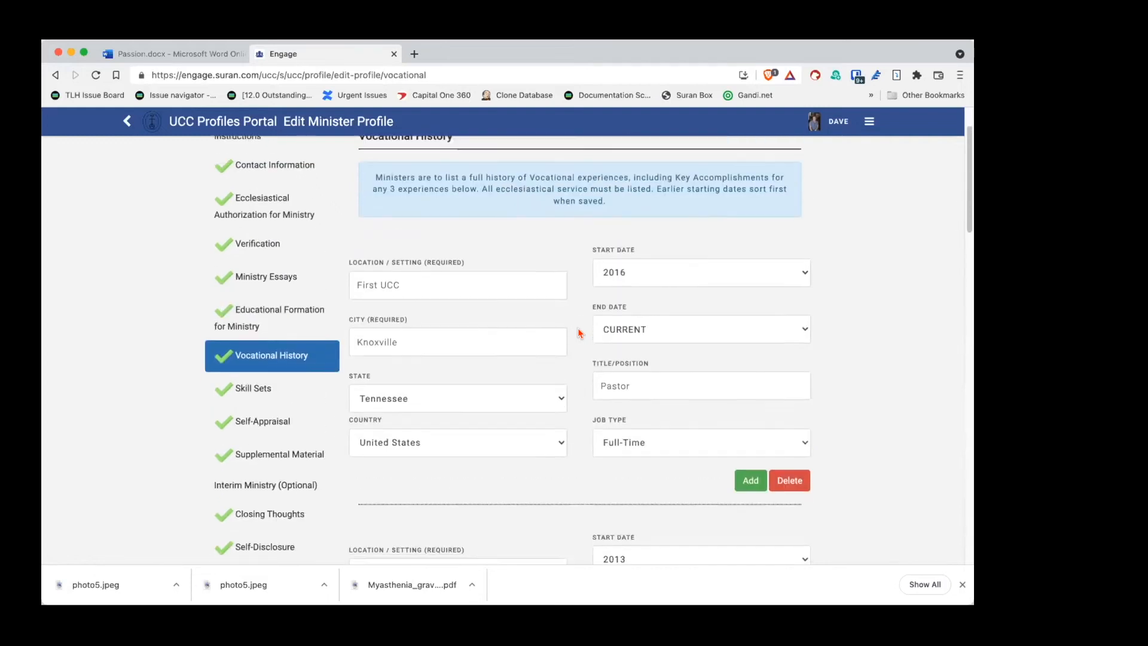
scroll(579, 332, "down", 1)
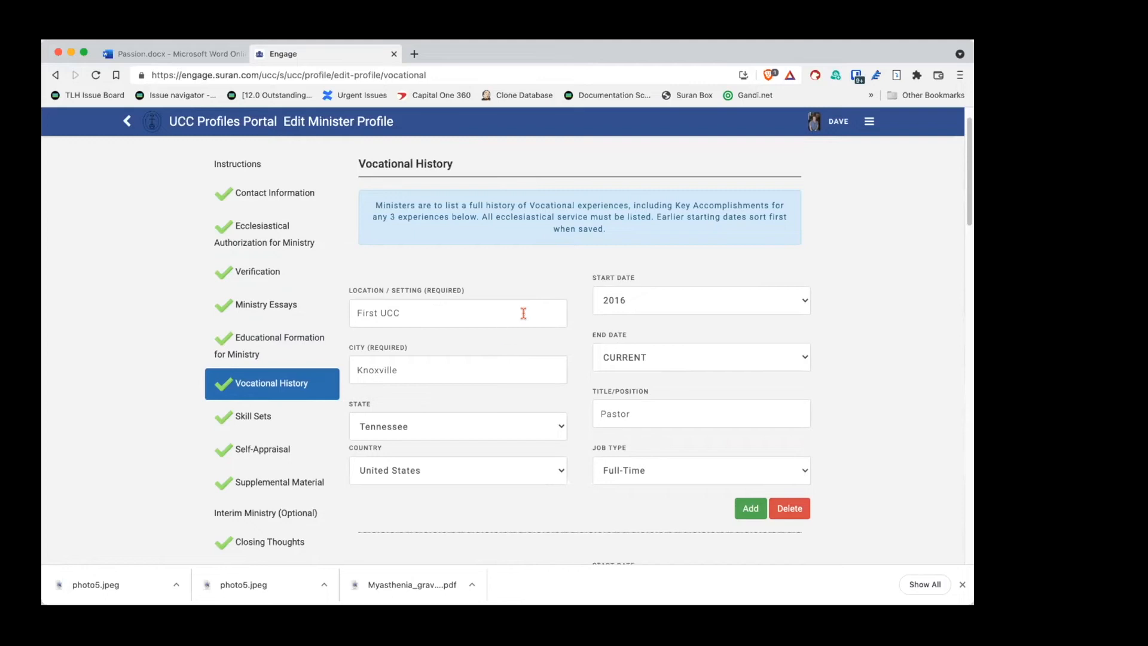
scroll(571, 363, "down", 1)
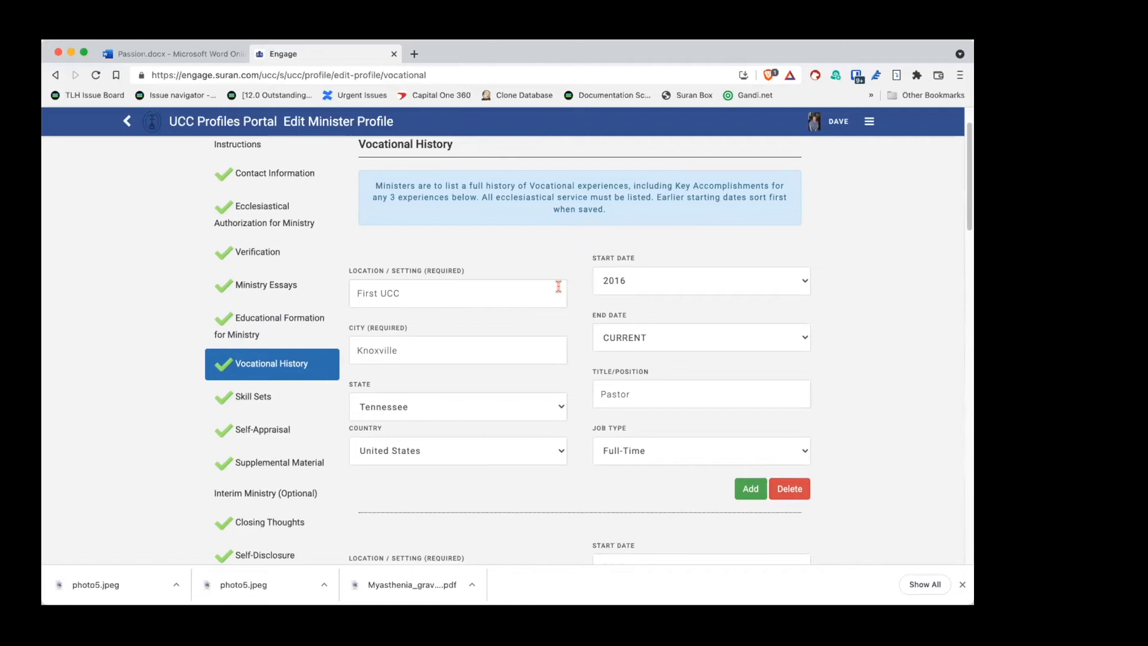
scroll(568, 292, "down", 1)
scroll(569, 292, "down", 1)
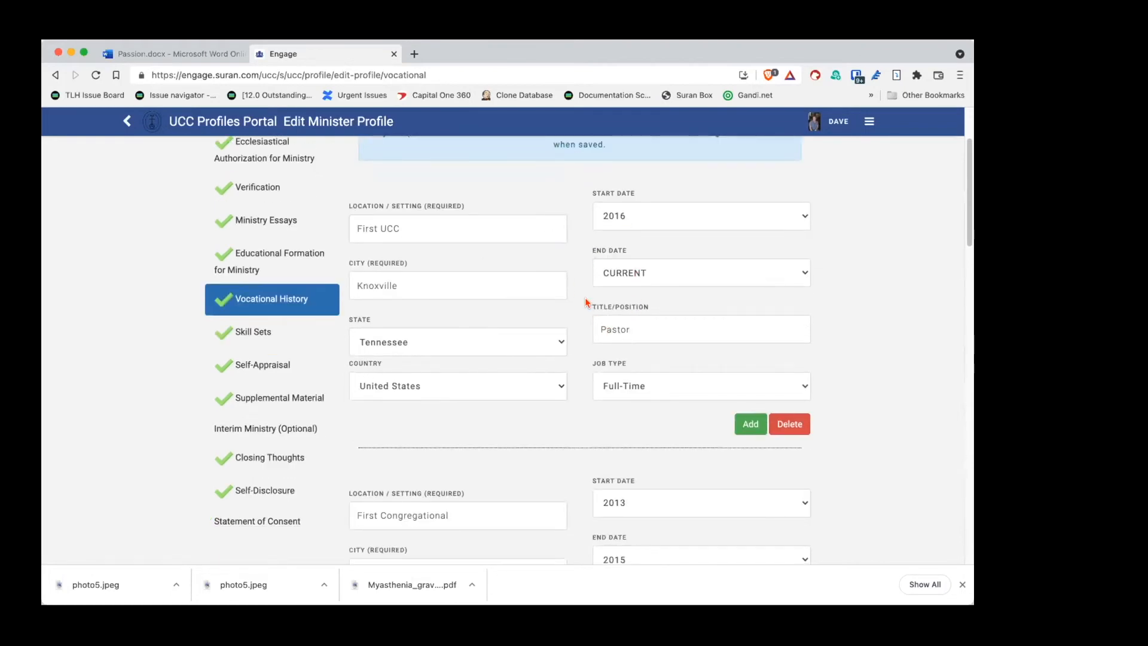
scroll(585, 299, "down", 5)
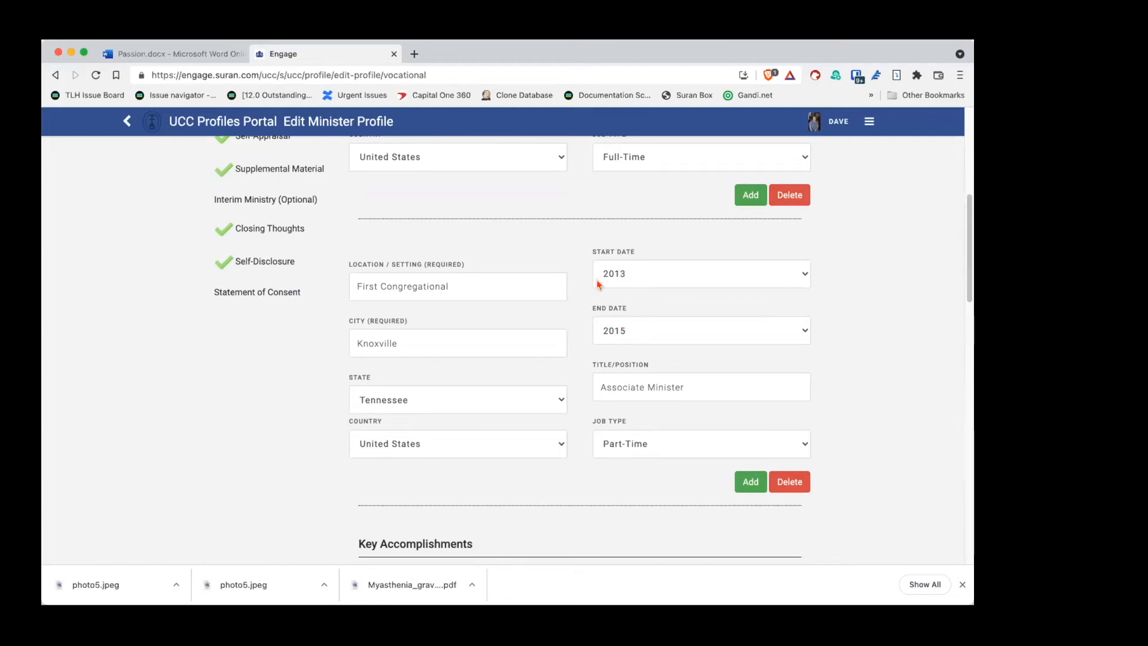
scroll(565, 236, "up", 8)
scroll(585, 323, "down", 2)
scroll(589, 311, "up", 2)
scroll(592, 263, "down", 2)
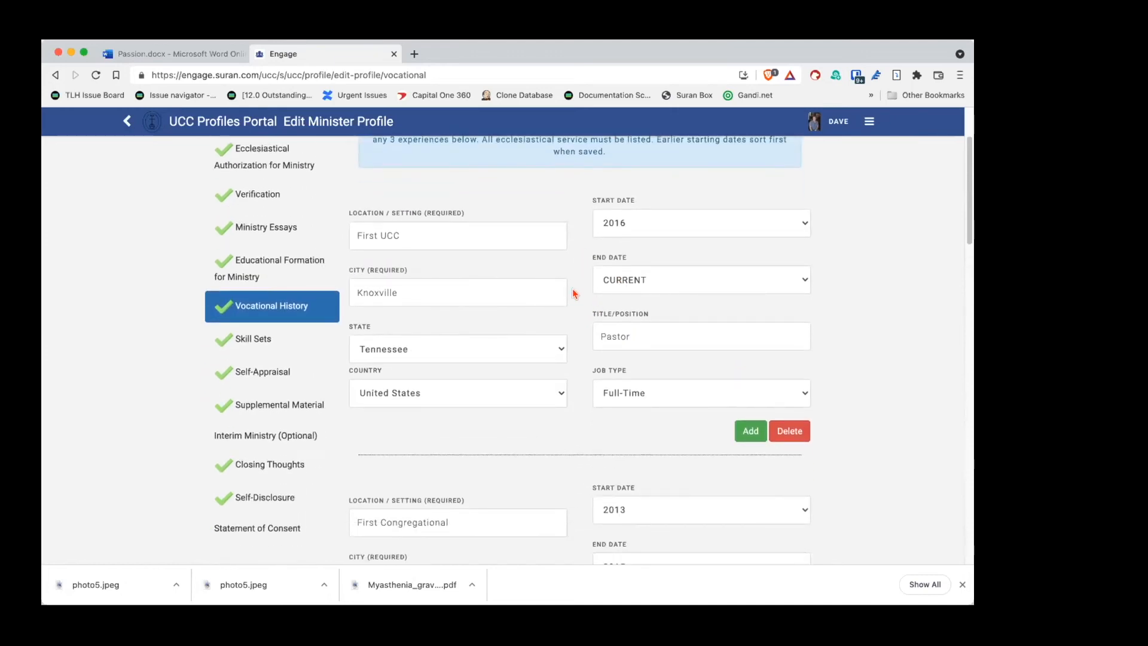
scroll(573, 293, "down", 4)
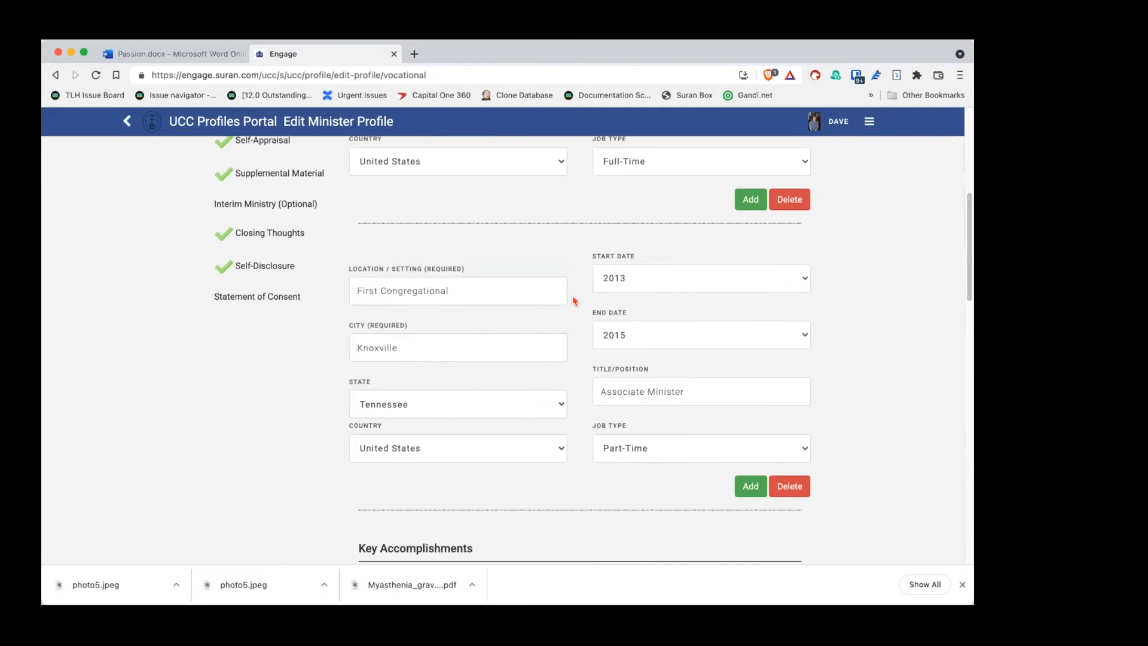
scroll(574, 313, "down", 1)
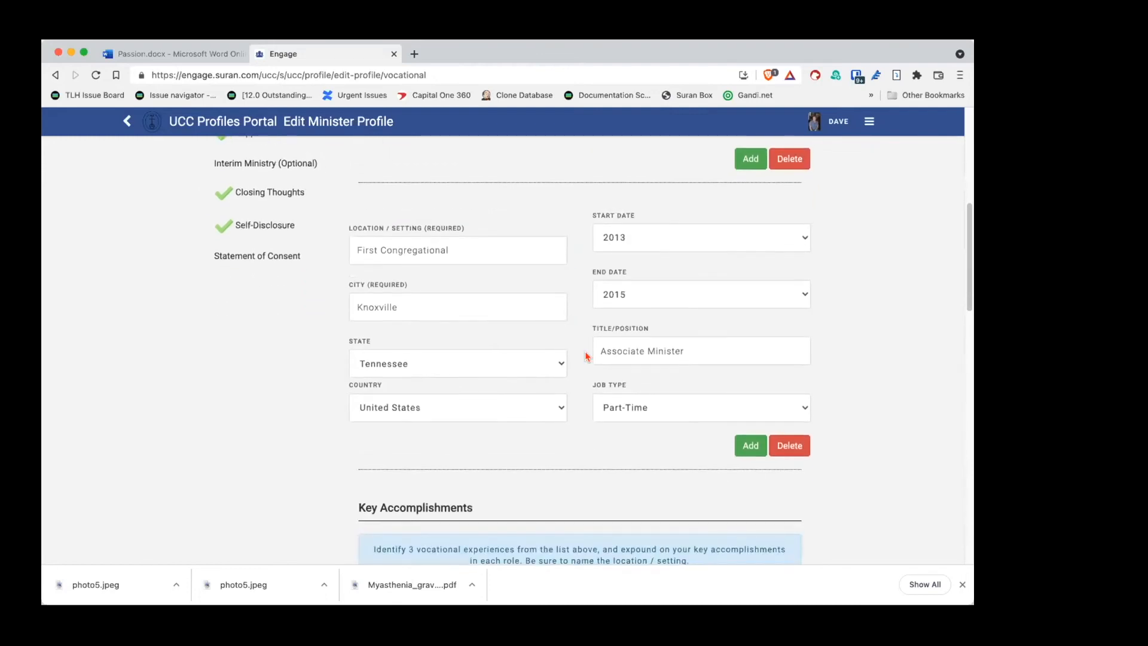
scroll(586, 359, "down", 2)
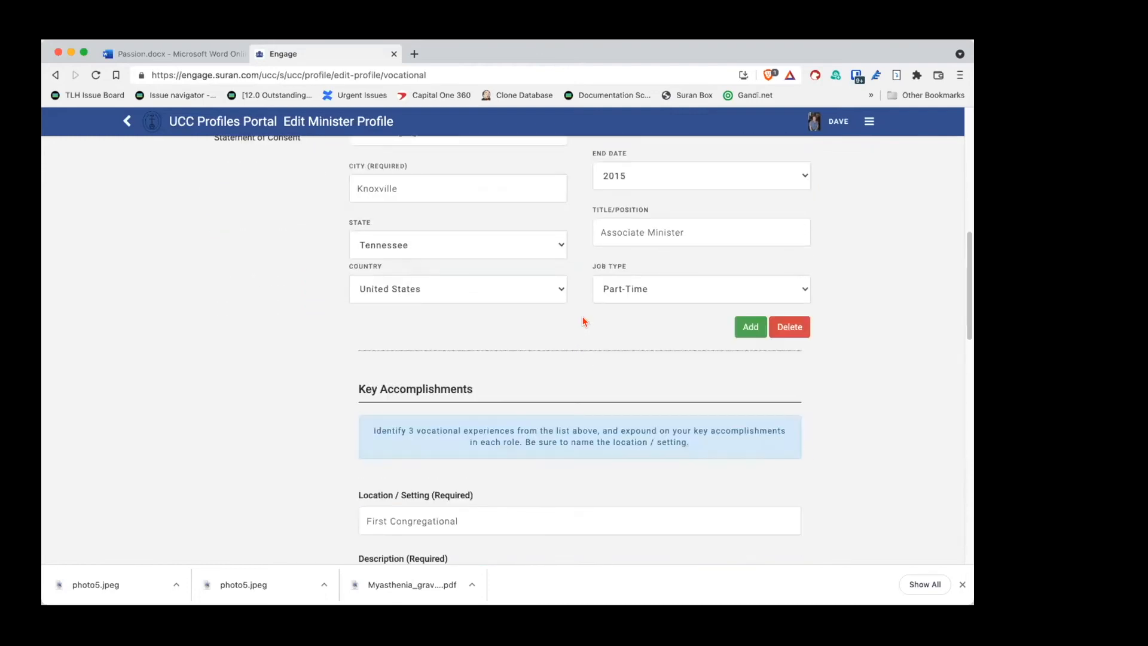
scroll(585, 321, "down", 2)
scroll(585, 336, "down", 1)
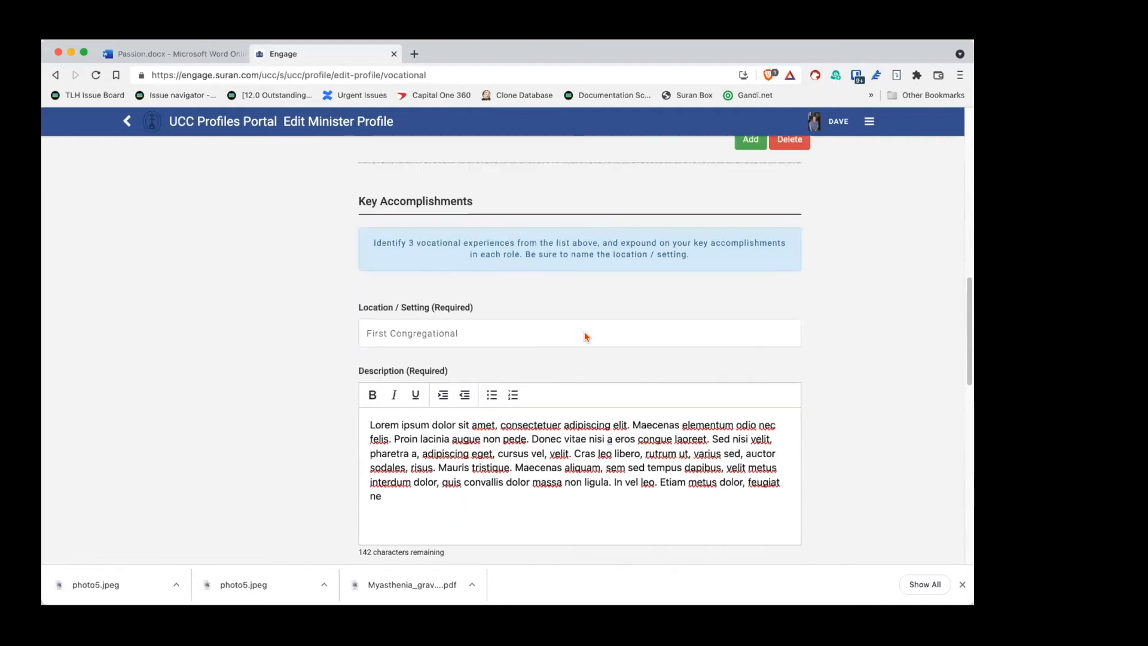
scroll(530, 328, "down", 3)
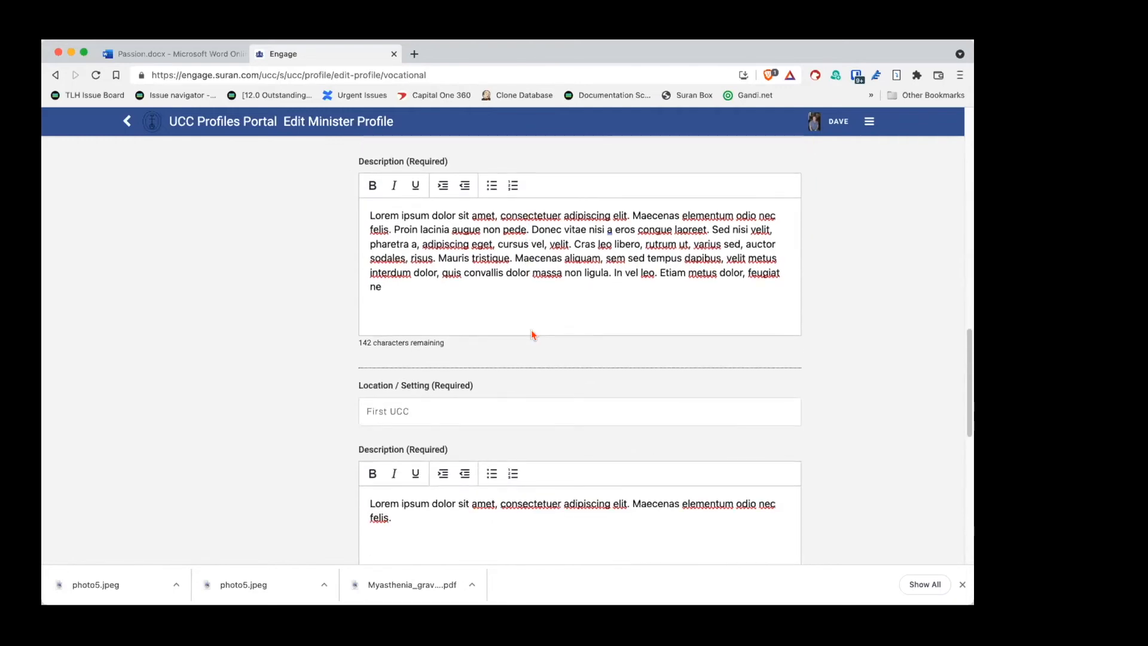
scroll(531, 329, "up", 2)
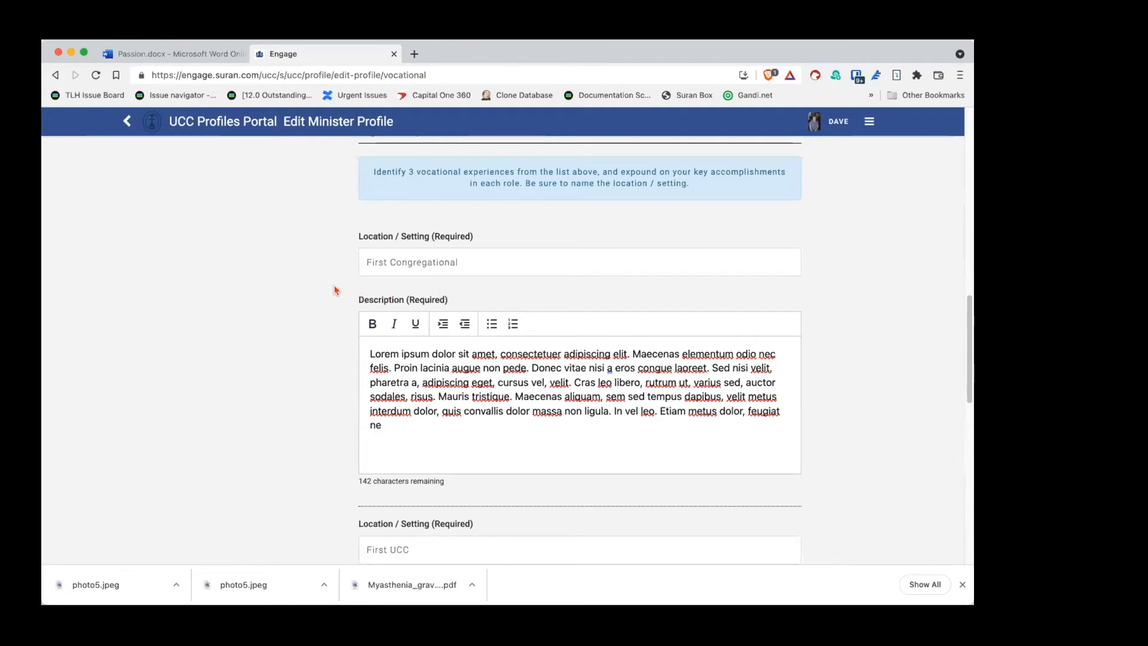
scroll(342, 304, "down", 6)
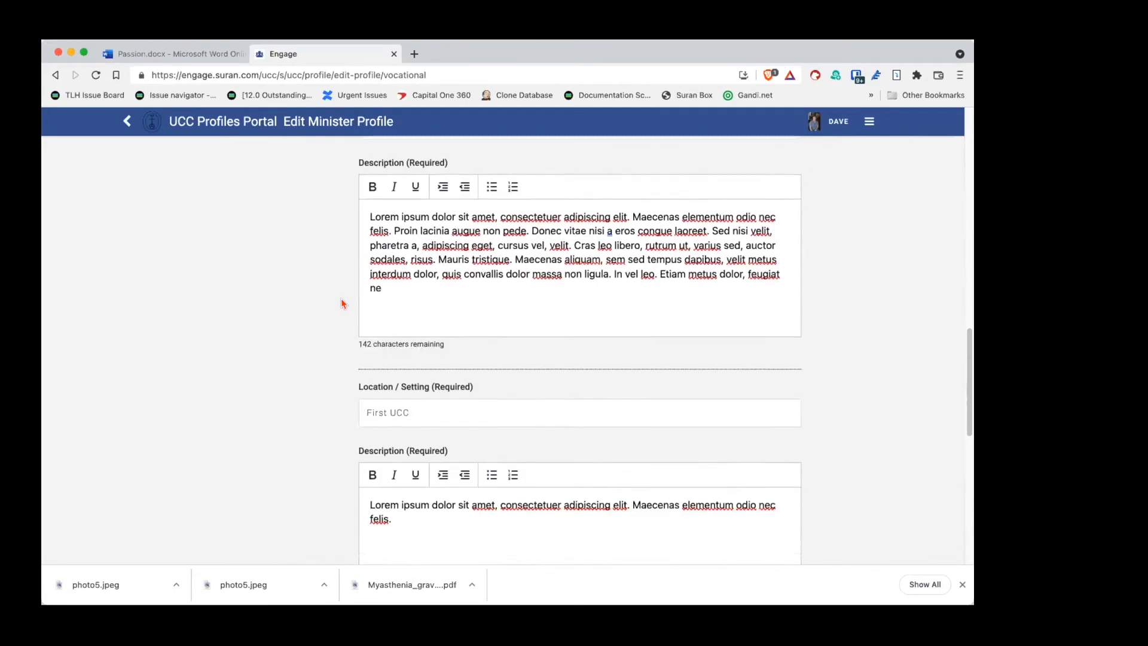
scroll(342, 310, "down", 4)
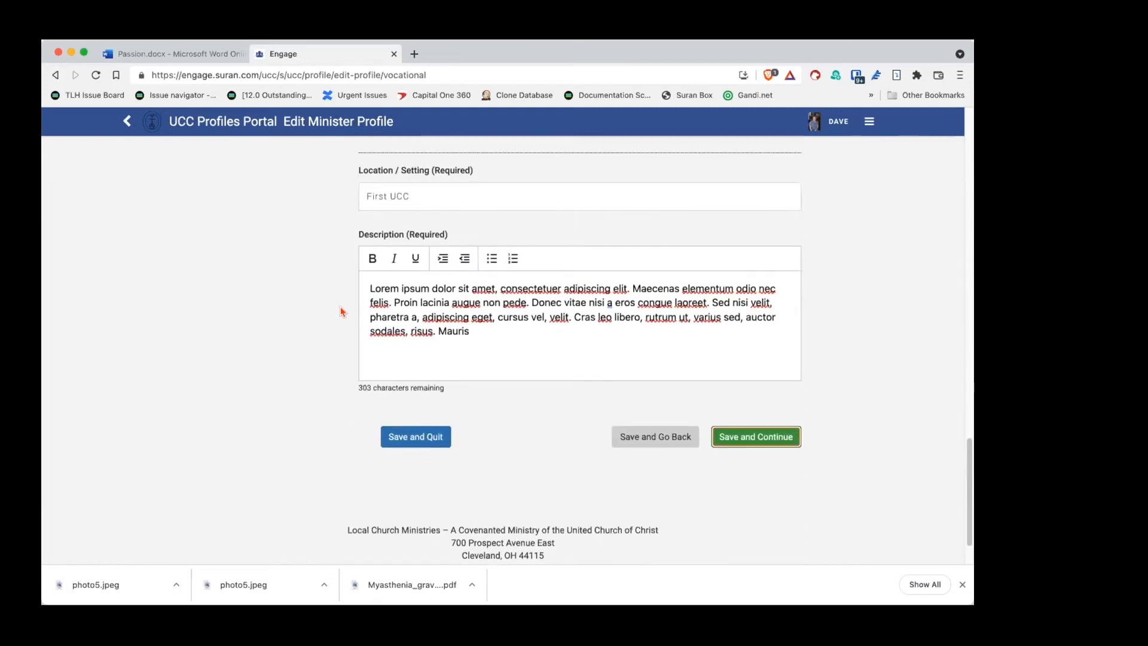
left_click(770, 439)
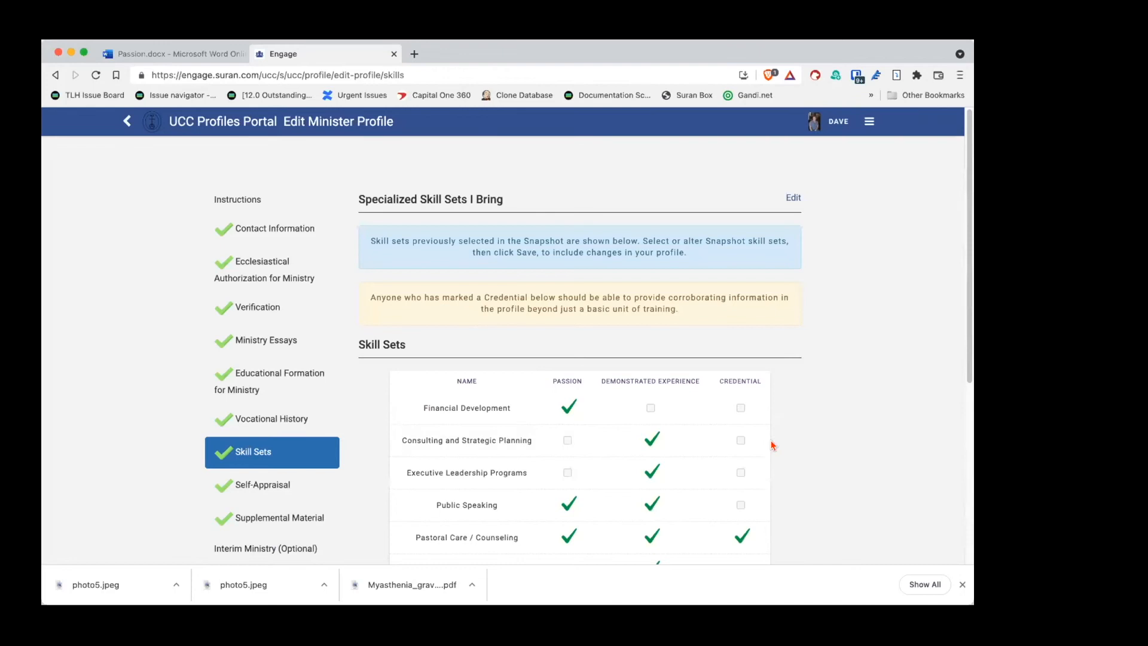
scroll(851, 389, "down", 2)
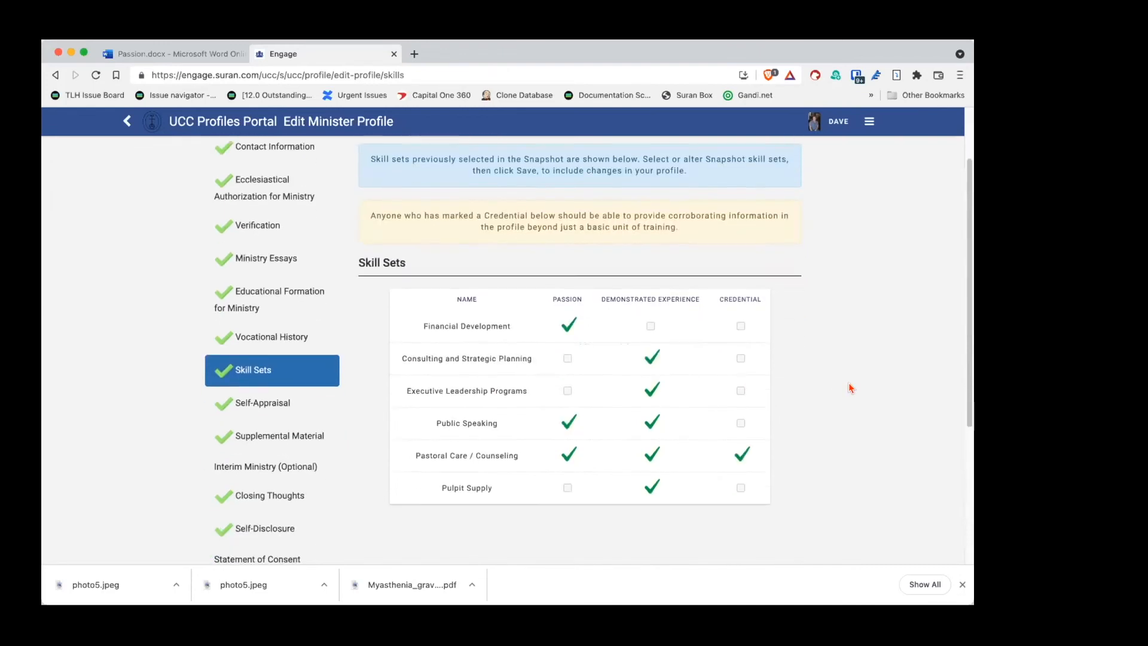
scroll(851, 388, "down", 2)
scroll(851, 389, "up", 3)
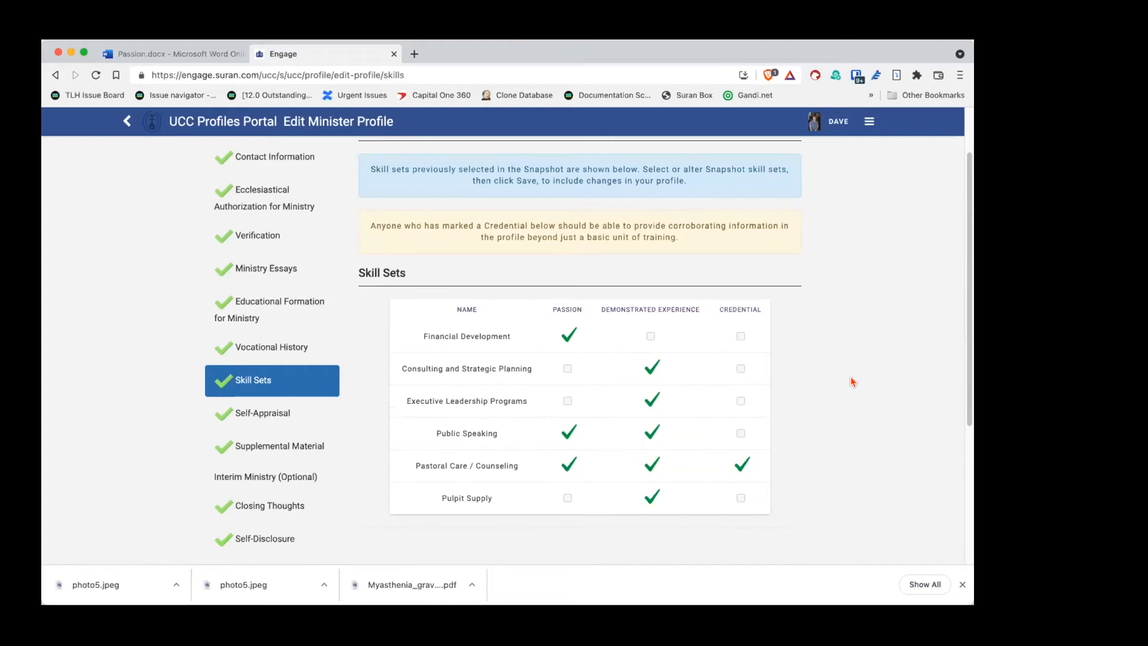
scroll(851, 376, "down", 3)
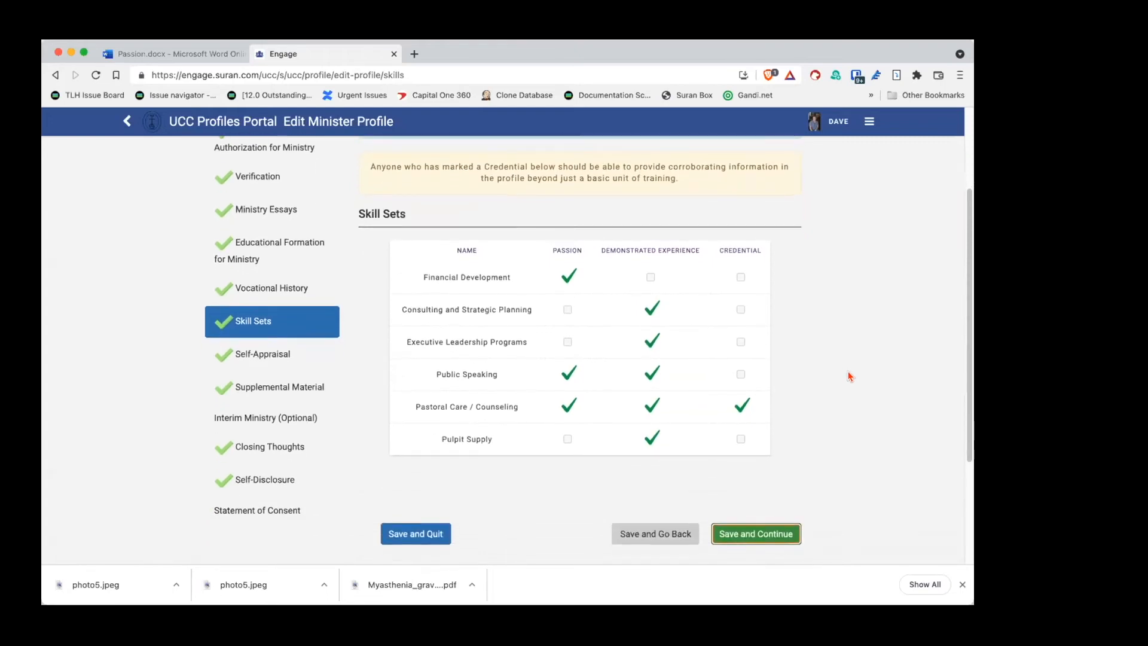
scroll(851, 376, "down", 2)
scroll(851, 376, "up", 4)
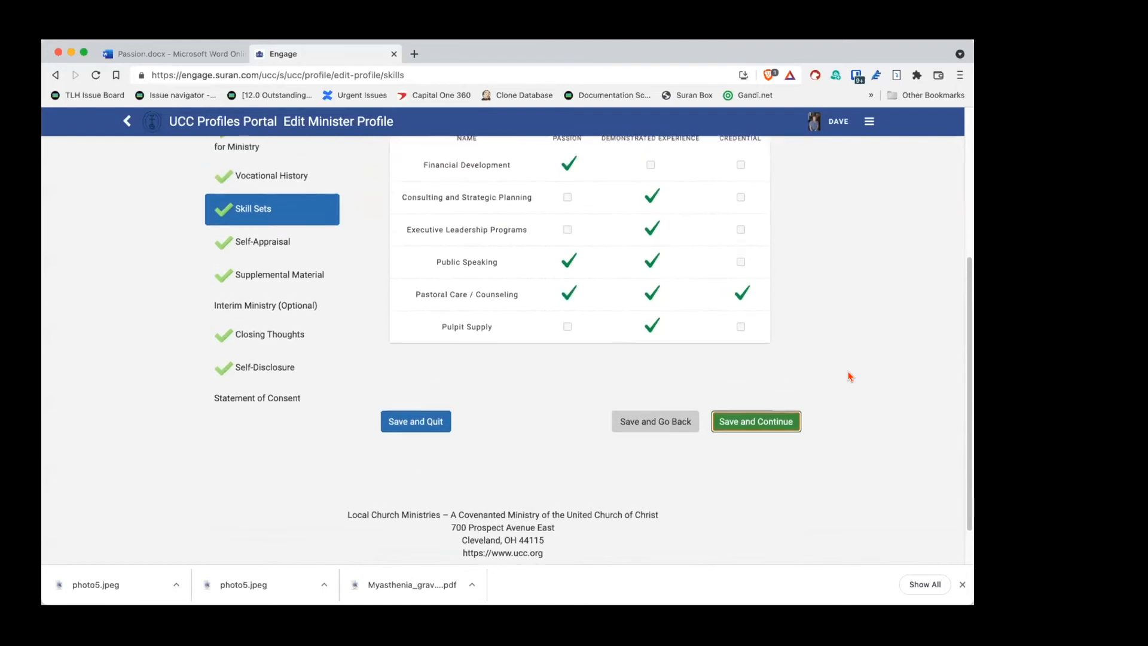
scroll(850, 376, "down", 1)
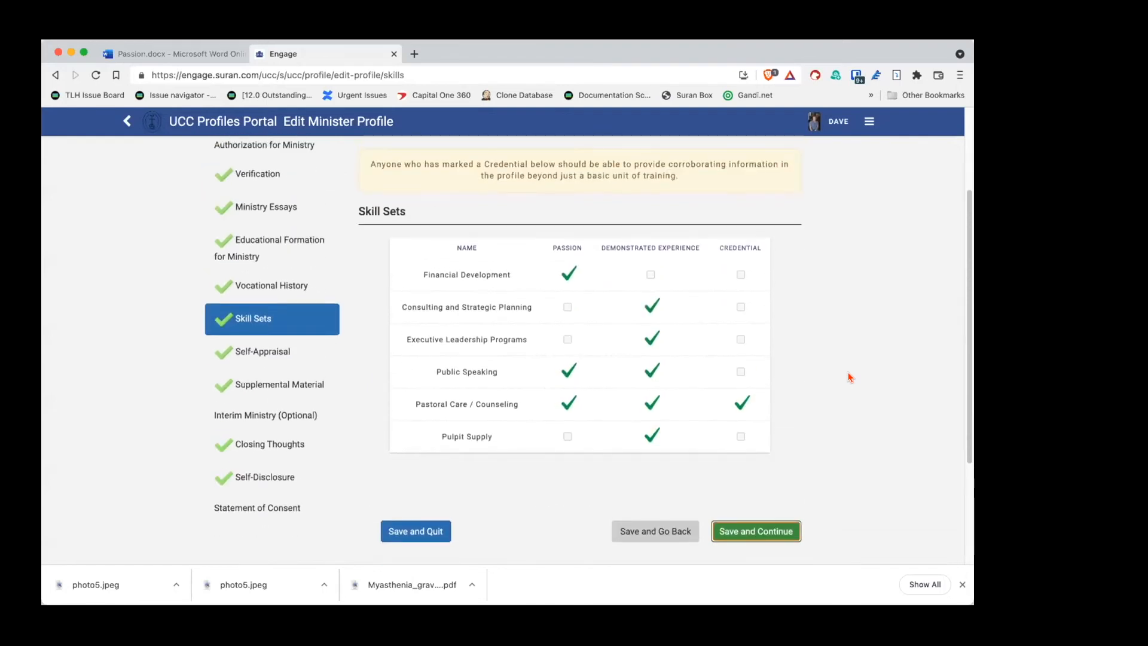
Step: Save Skill Sets and review the Self-Appraisal strengths, growth, experience and comments fields
left_click(745, 537)
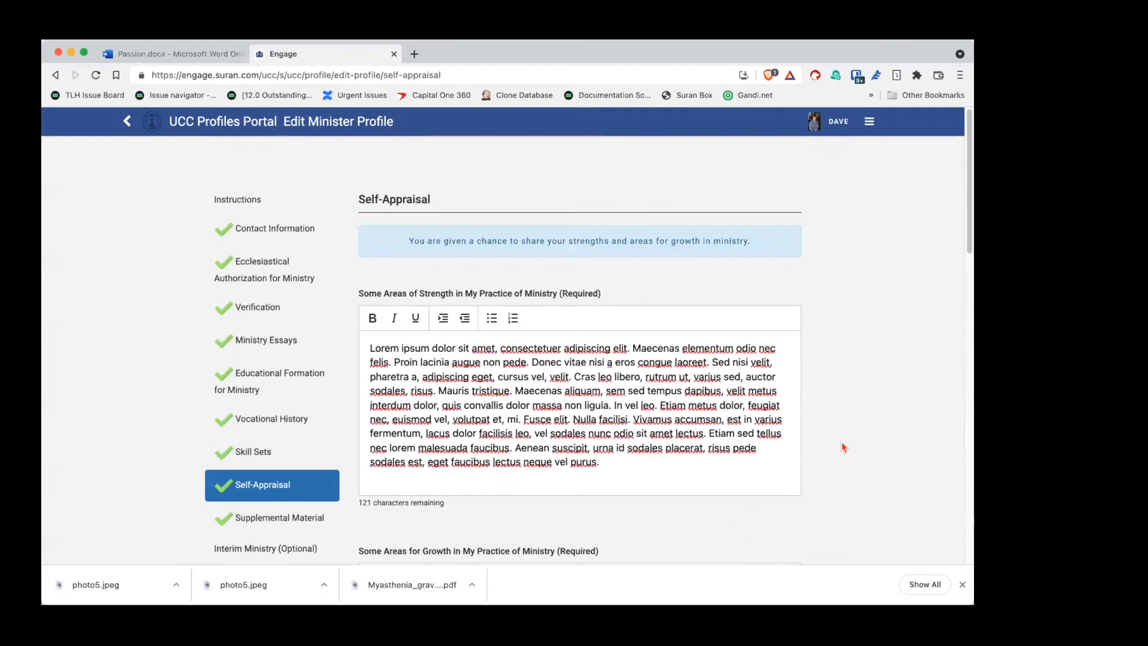
scroll(843, 448, "down", 3)
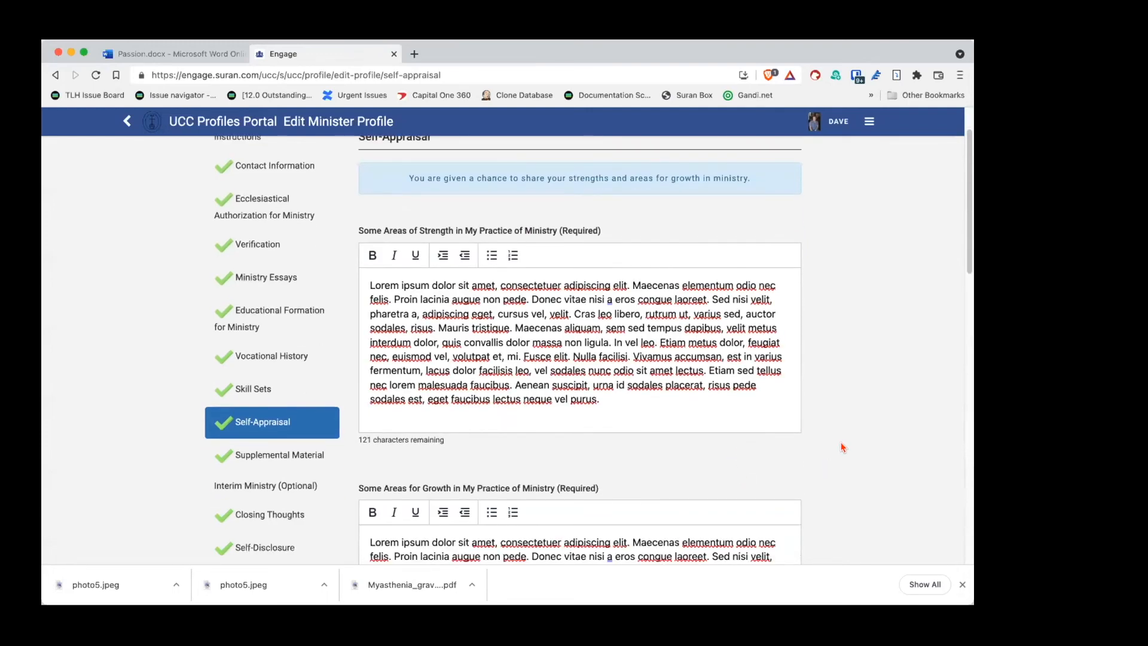
scroll(838, 443, "down", 1)
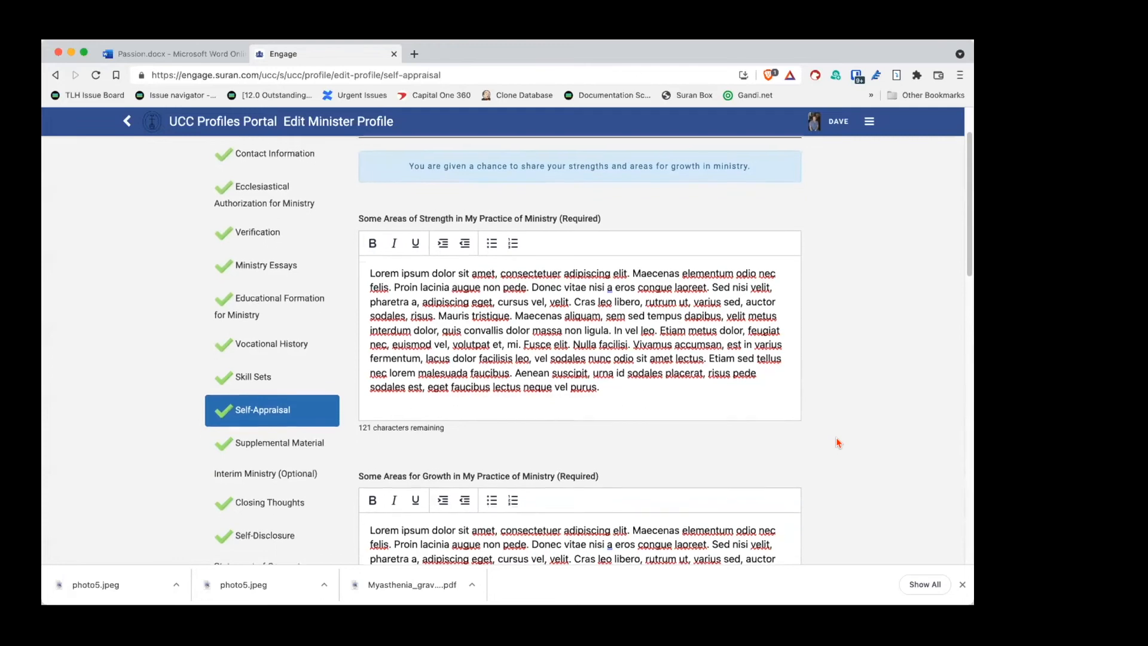
scroll(836, 443, "down", 10)
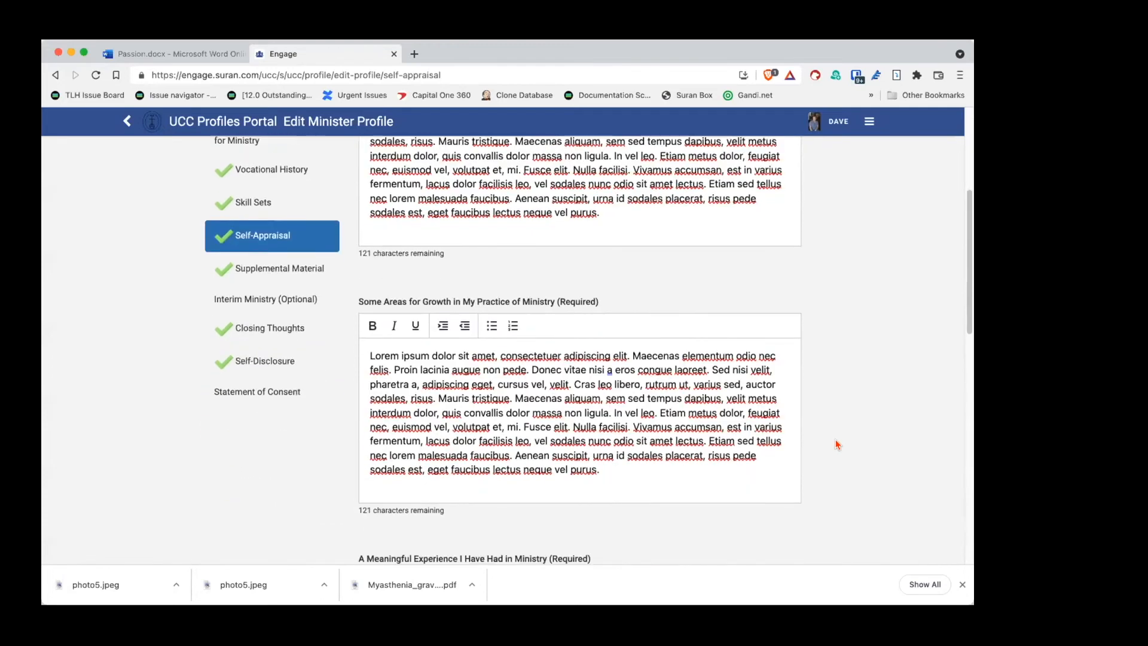
scroll(838, 444, "down", 5)
scroll(837, 445, "up", 3)
scroll(834, 445, "up", 3)
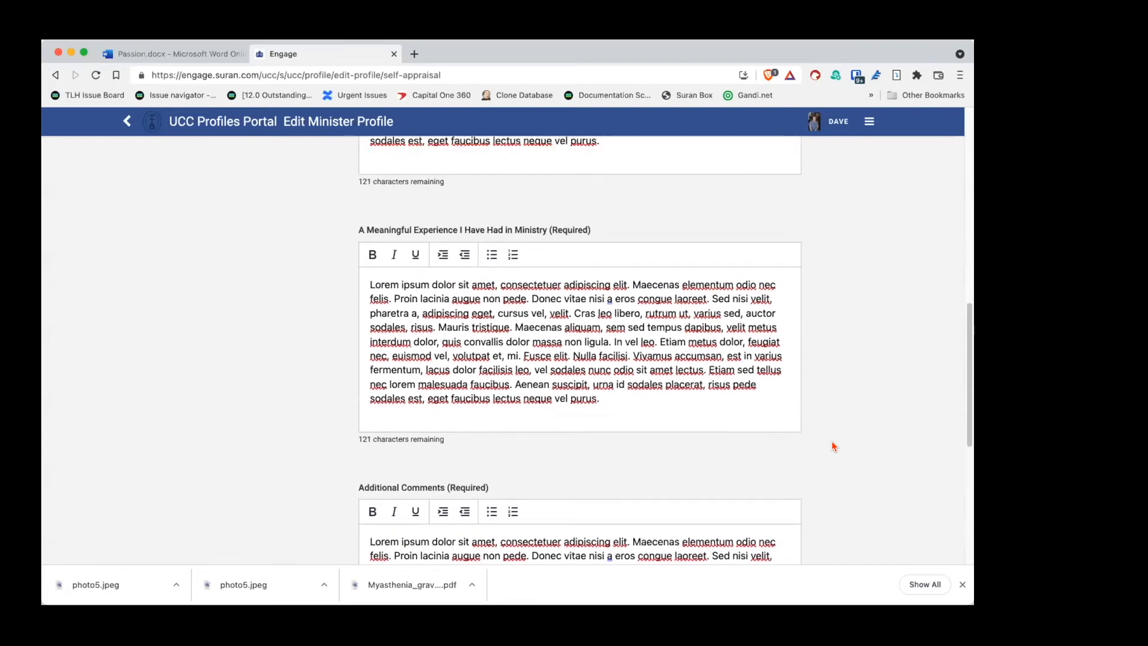
scroll(834, 446, "up", 3)
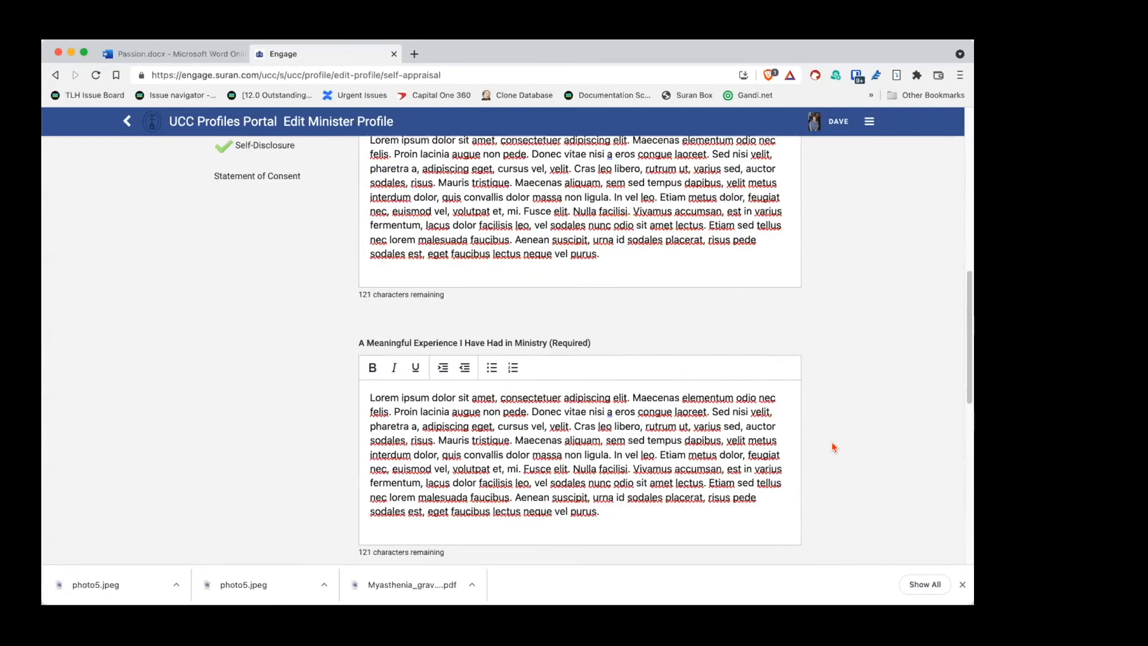
scroll(834, 447, "down", 6)
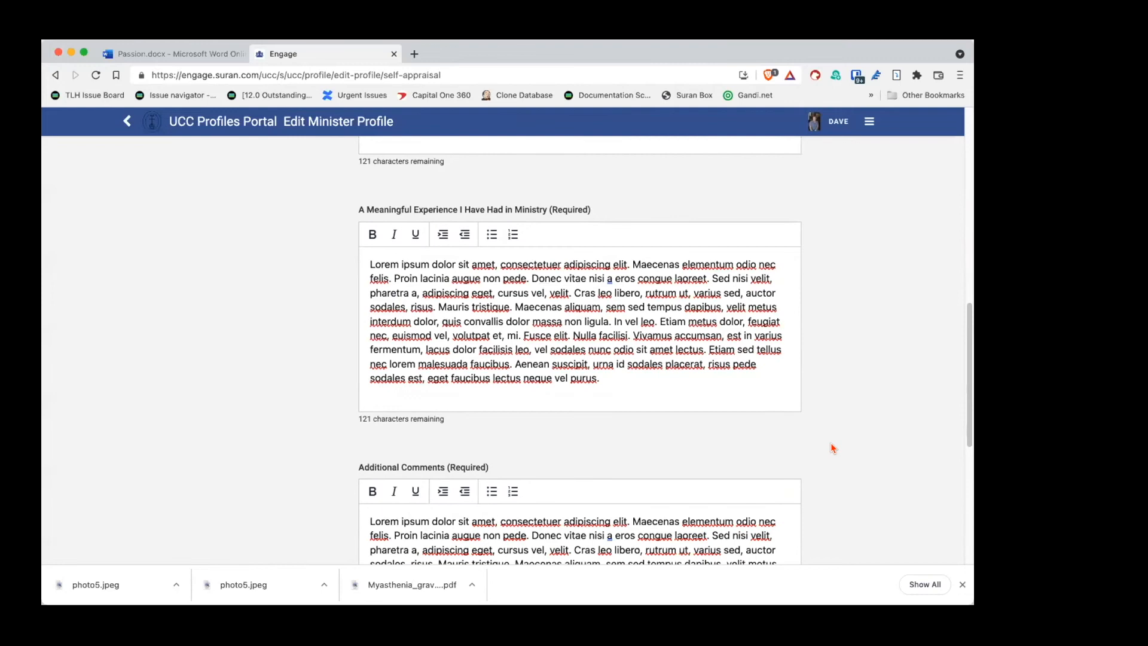
scroll(834, 447, "down", 3)
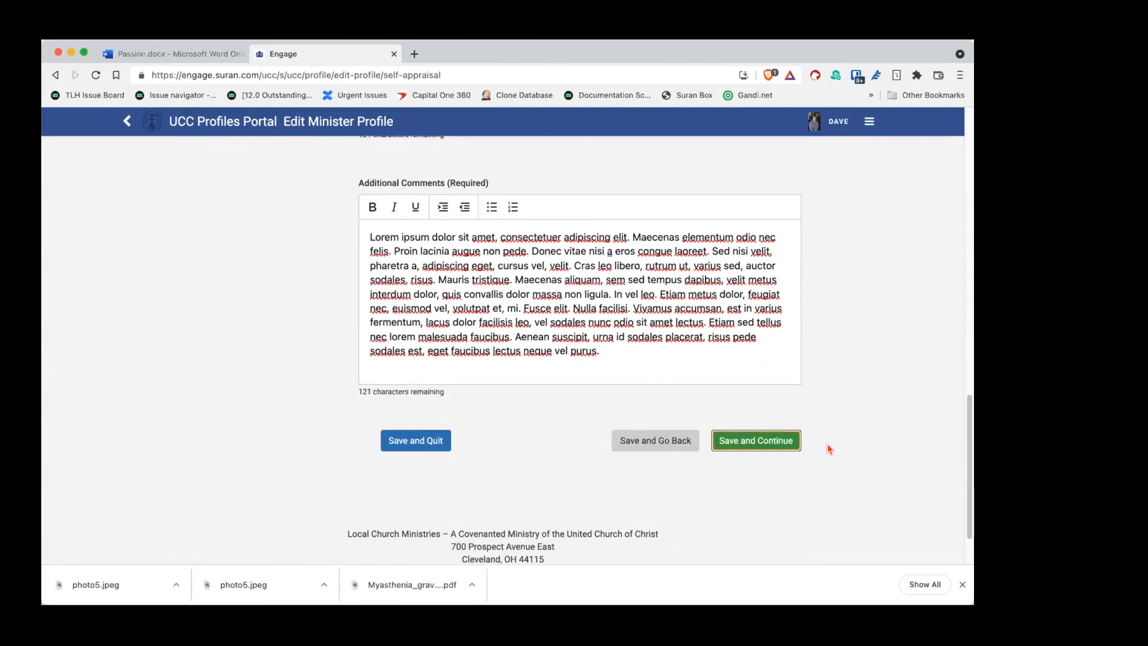
Step: Save the Self-Appraisal and review Supplemental Material down to the Business and Blog web links
left_click(773, 446)
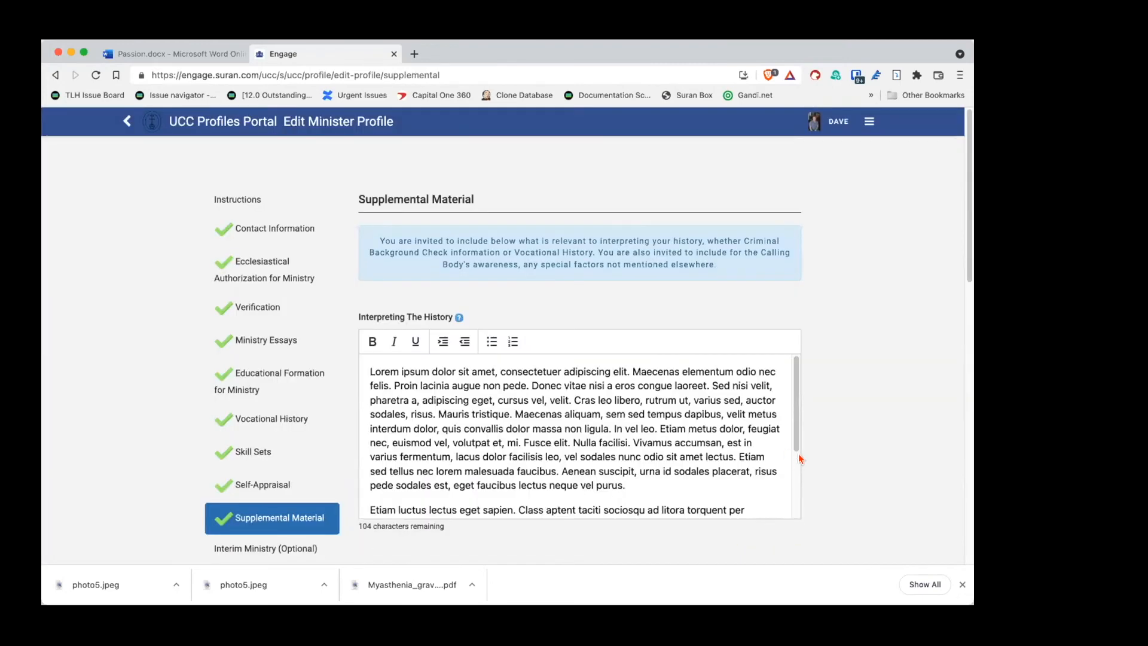
scroll(836, 439, "down", 1)
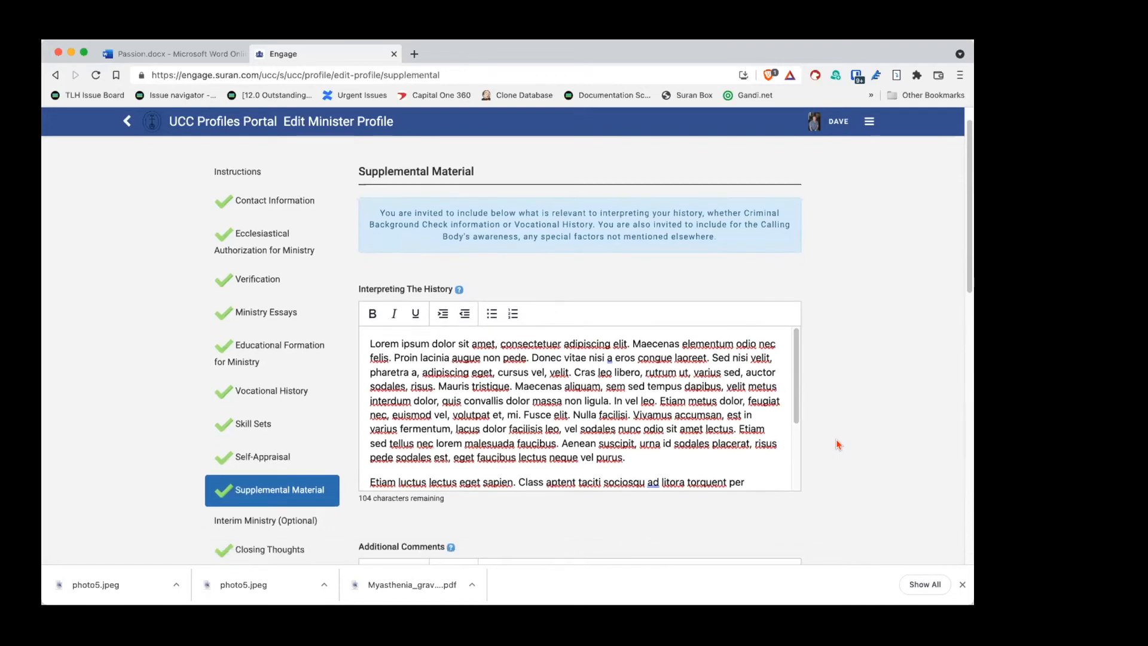
scroll(836, 439, "down", 2)
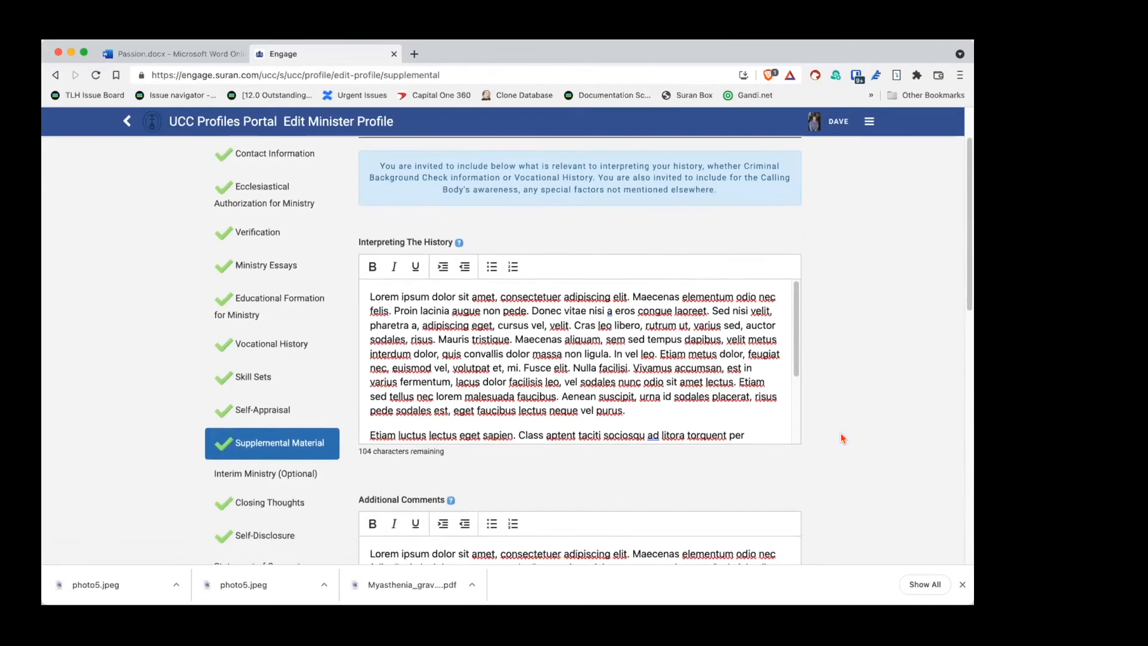
scroll(620, 362, "down", 3)
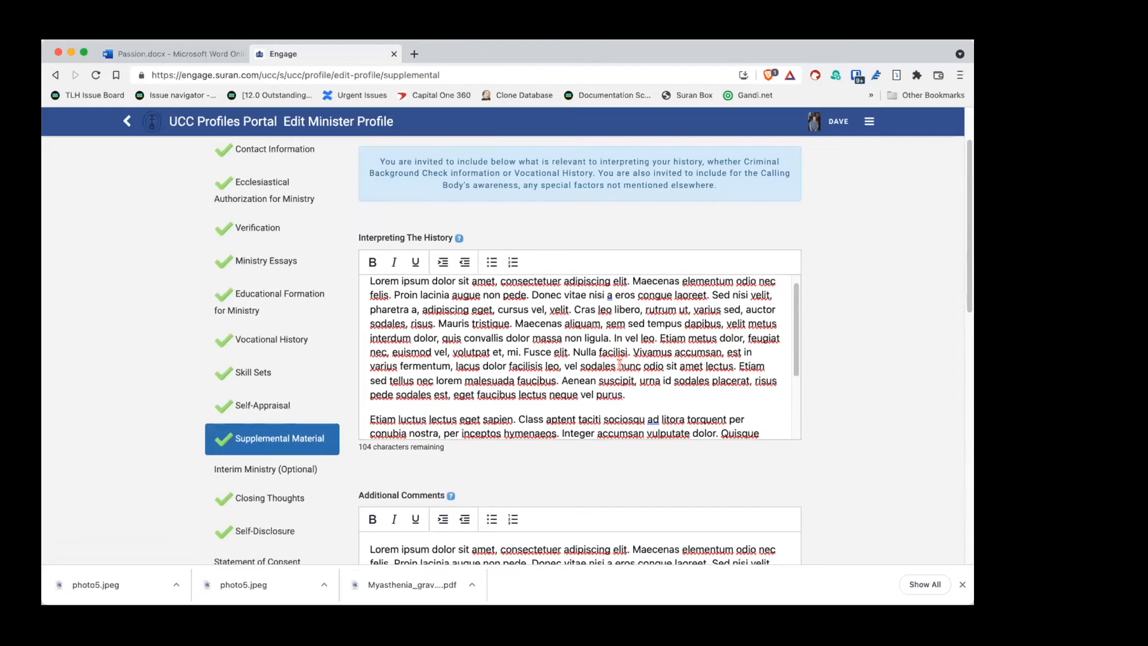
scroll(658, 374, "up", 3)
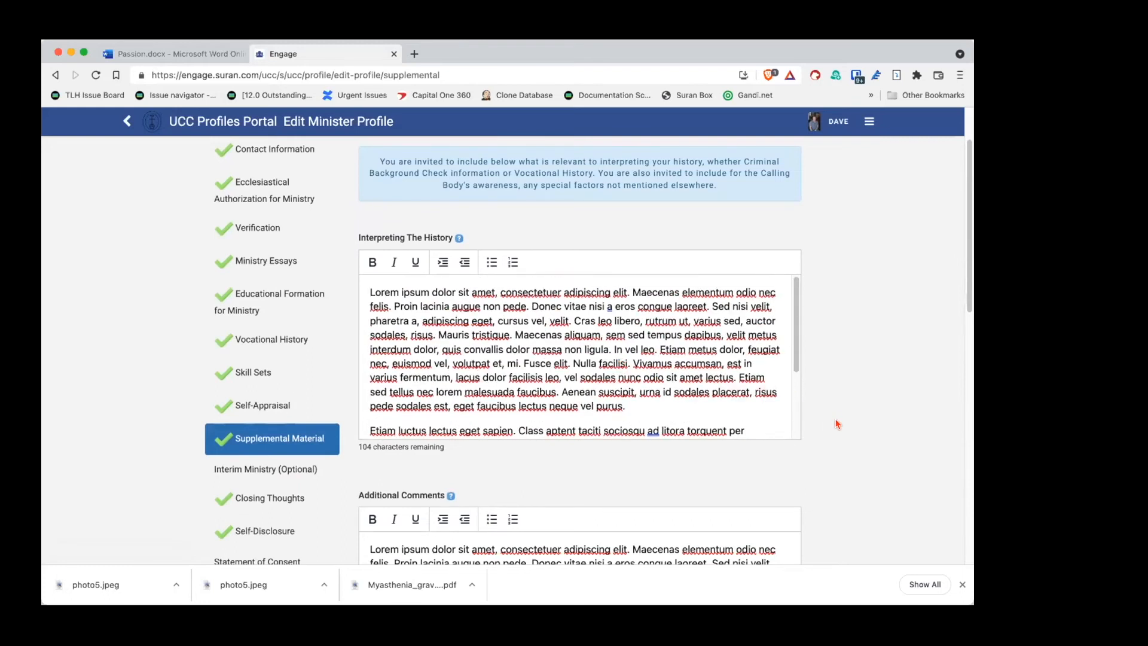
scroll(839, 427, "down", 6)
scroll(839, 426, "down", 2)
scroll(838, 428, "up", 9)
scroll(833, 439, "down", 8)
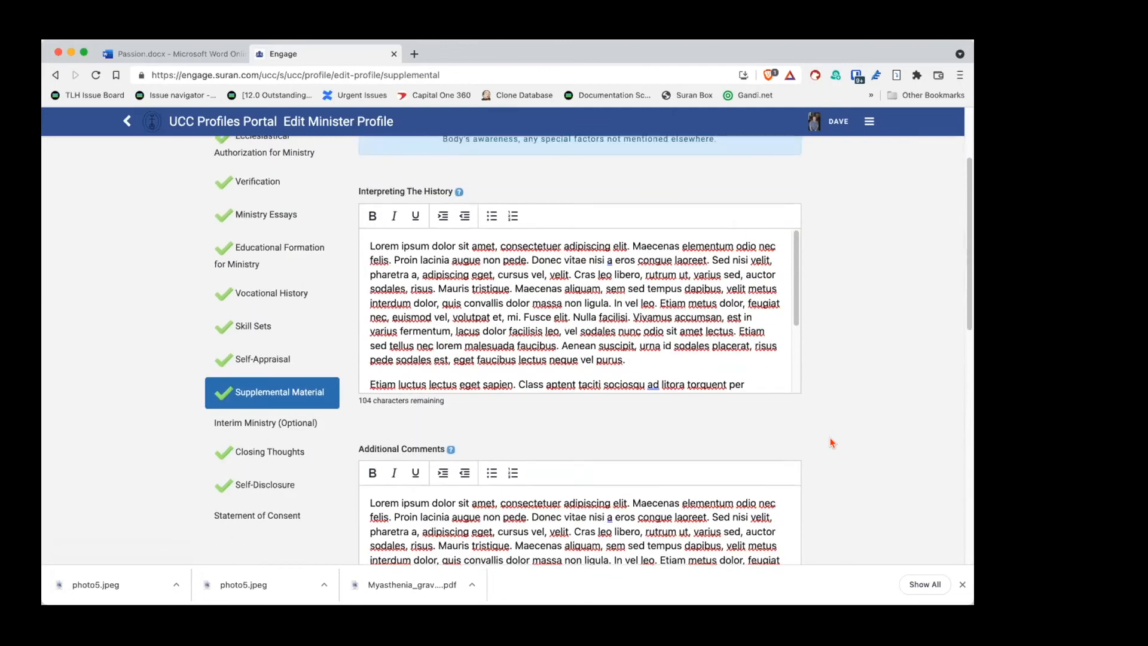
scroll(833, 442, "down", 6)
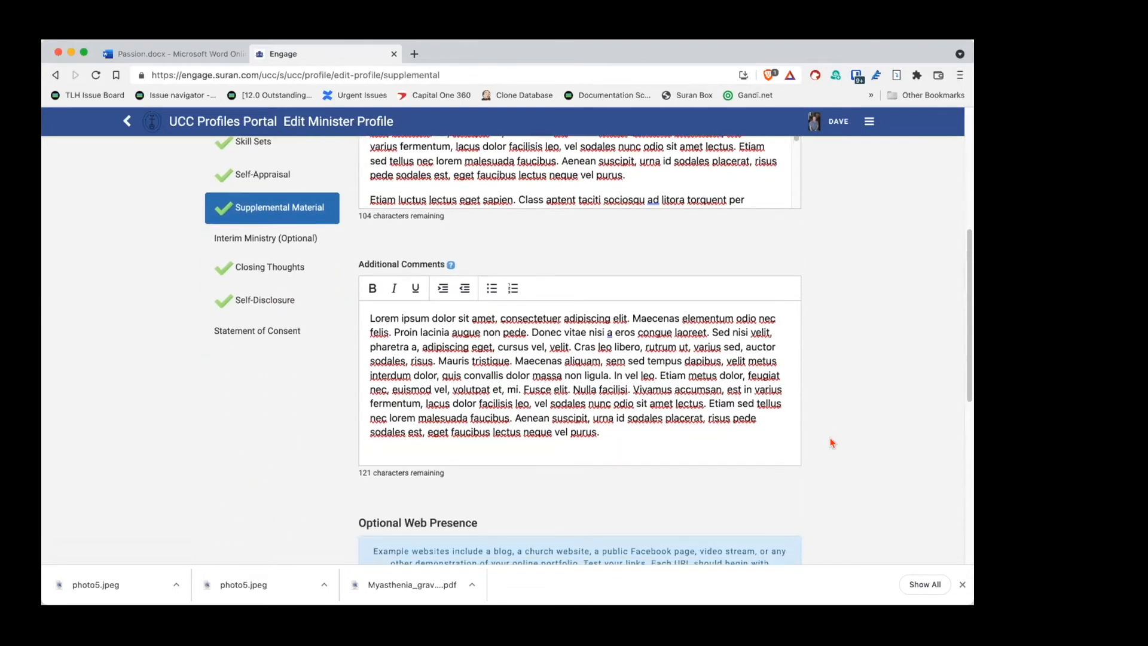
scroll(838, 432, "down", 4)
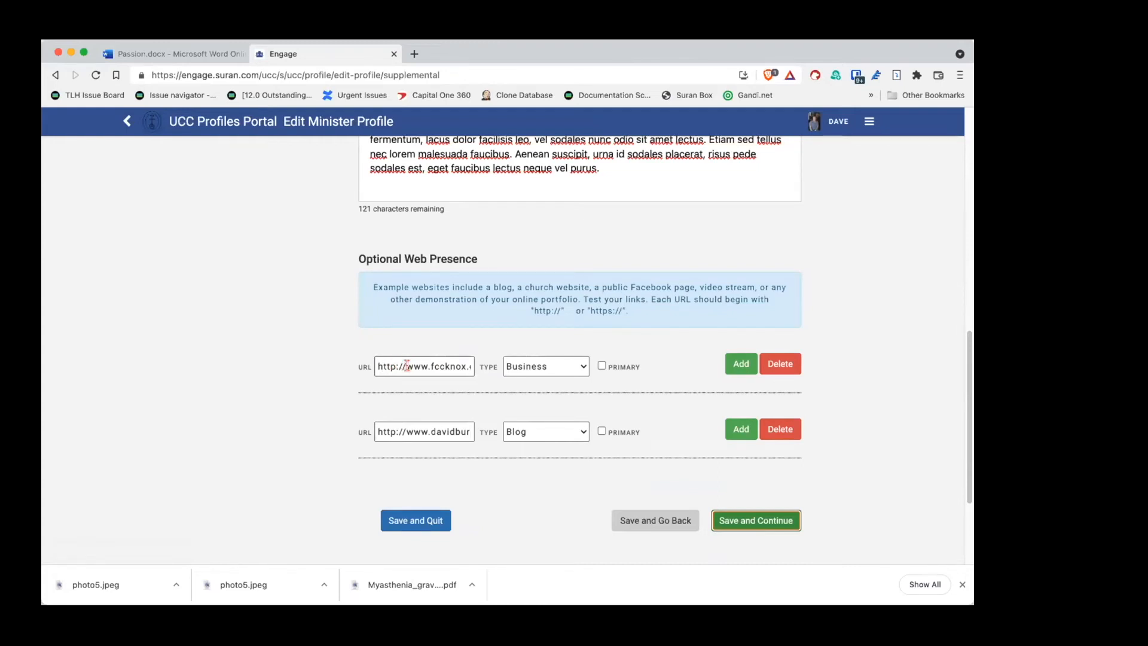
Step: Mark the Blog web link as primary, leaving the Business link non-primary
left_click_drag(377, 362, 462, 361)
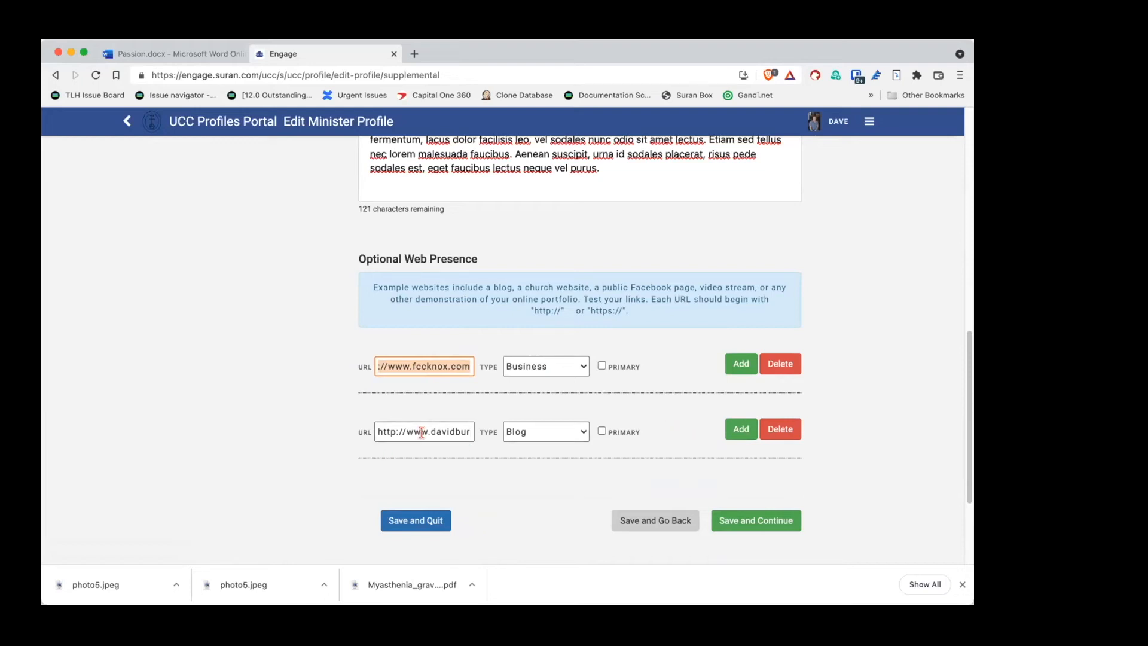
left_click_drag(375, 427, 464, 426)
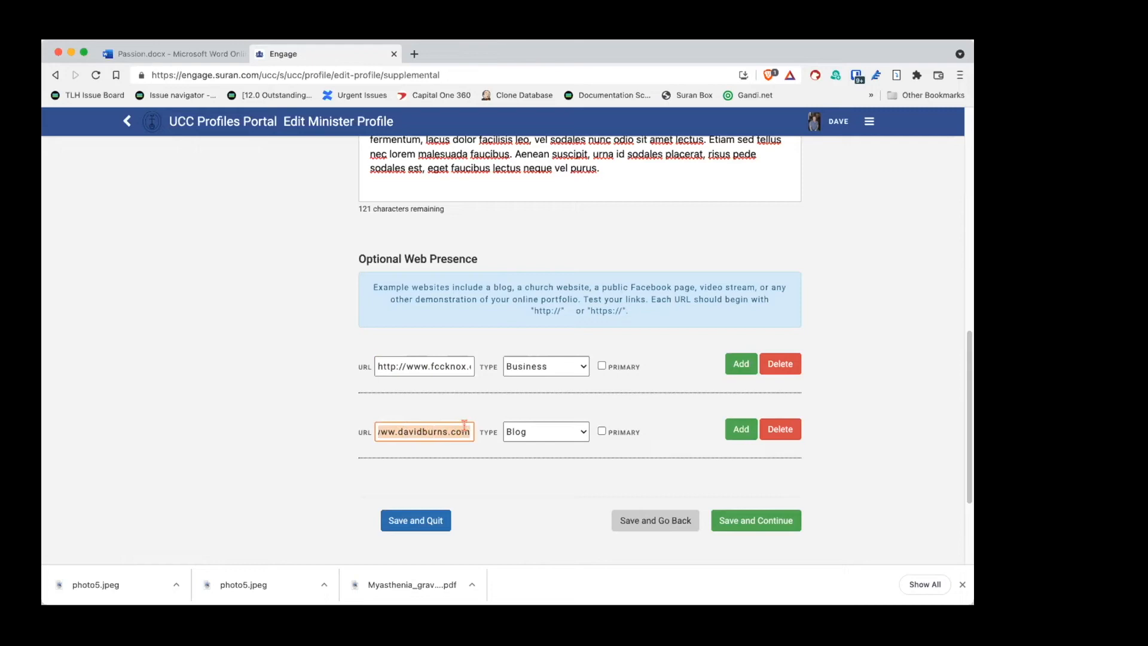
left_click(576, 433)
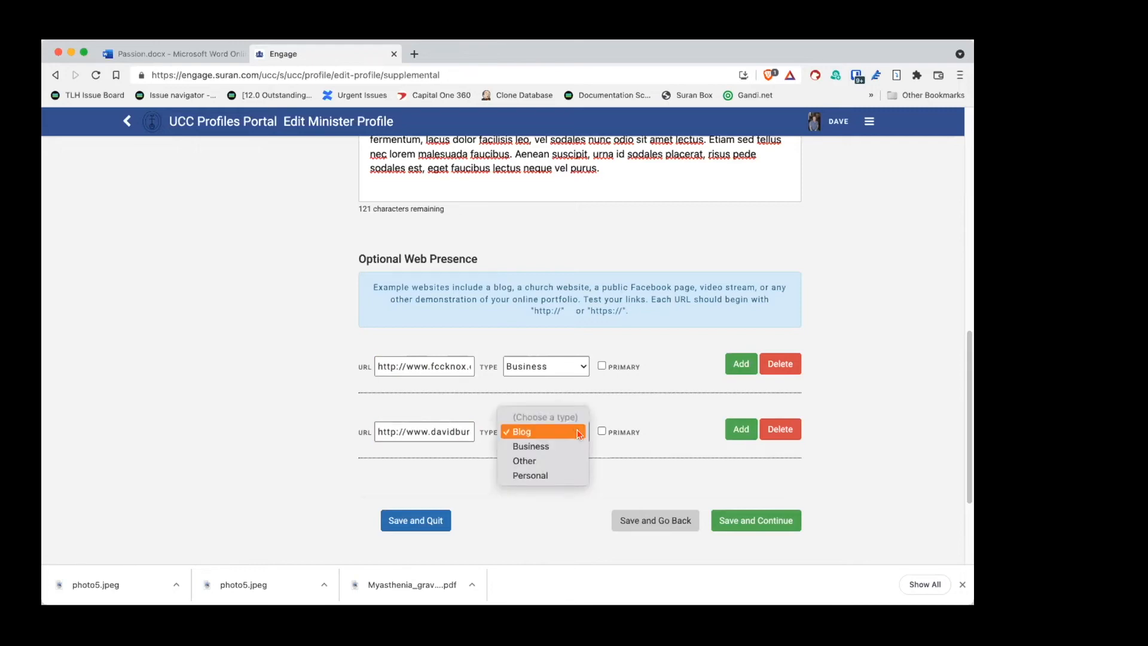
left_click(677, 385)
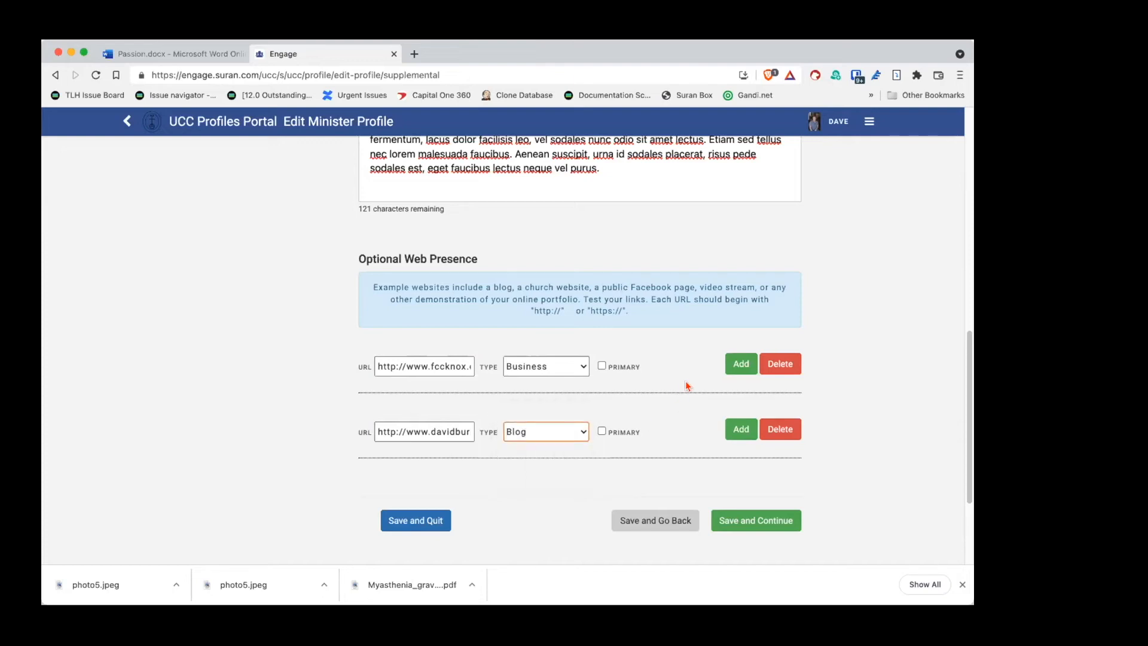
left_click(601, 432)
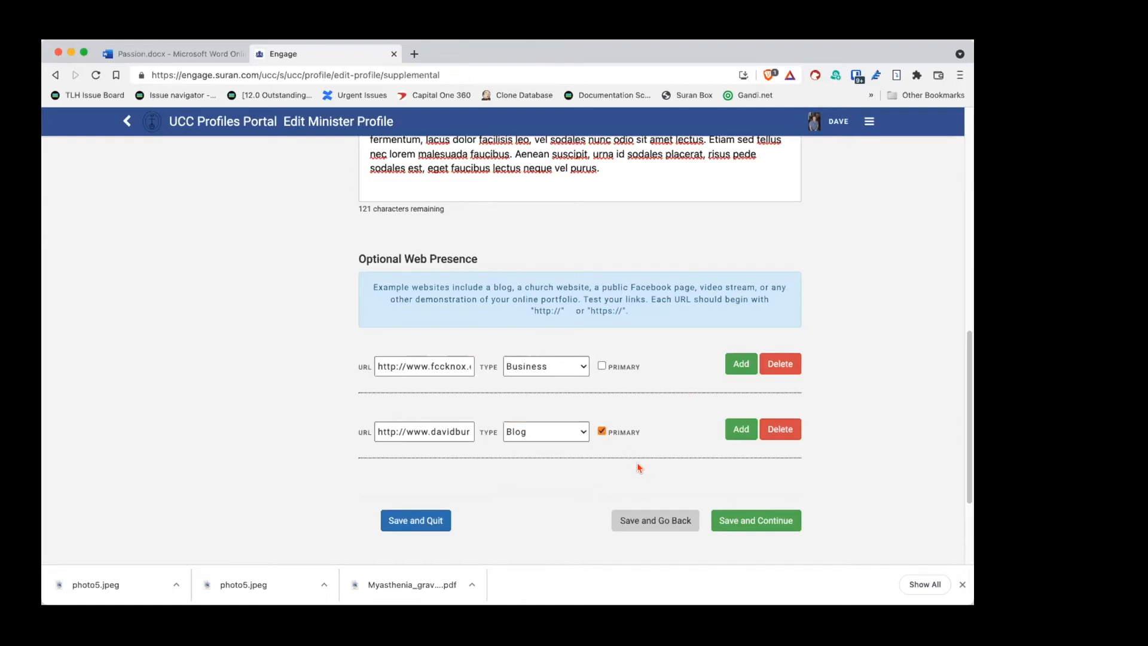
Step: Save Supplemental Material and move on to review the optional Interim Ministry page
left_click(768, 522)
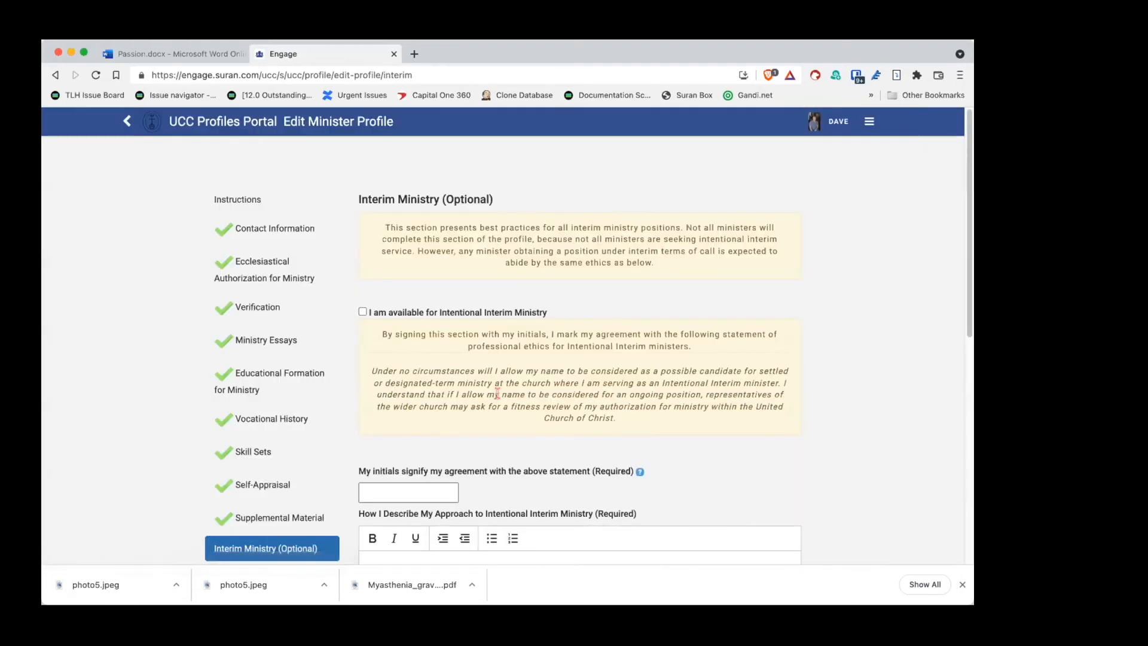
scroll(341, 347, "down", 1)
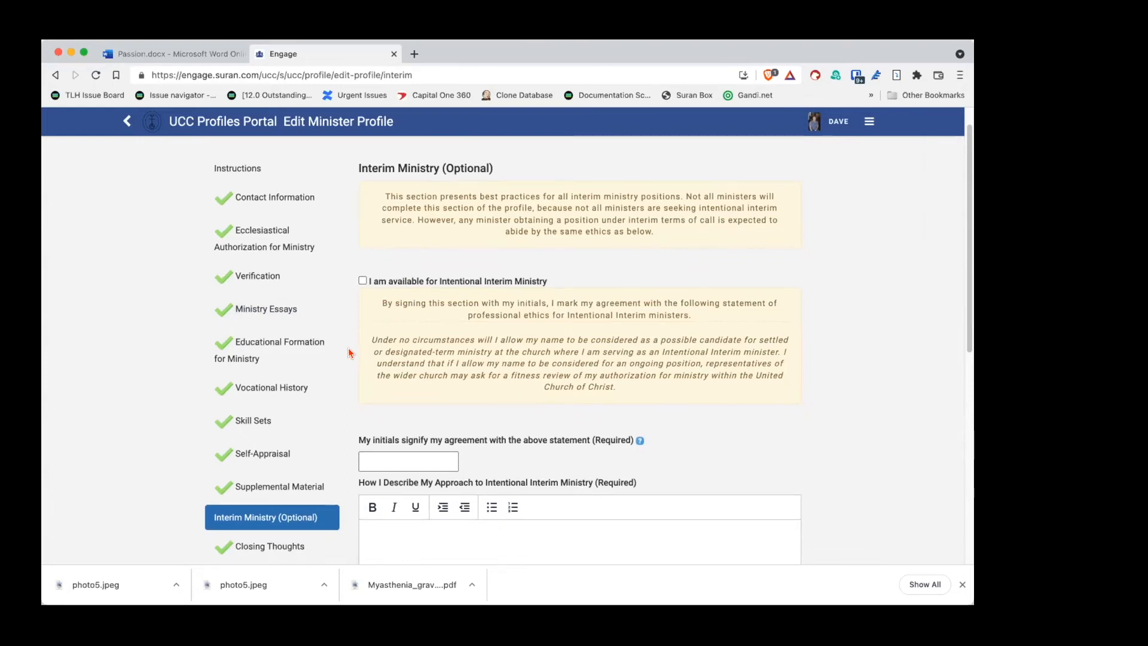
scroll(345, 359, "down", 4)
scroll(347, 353, "up", 5)
scroll(345, 353, "down", 3)
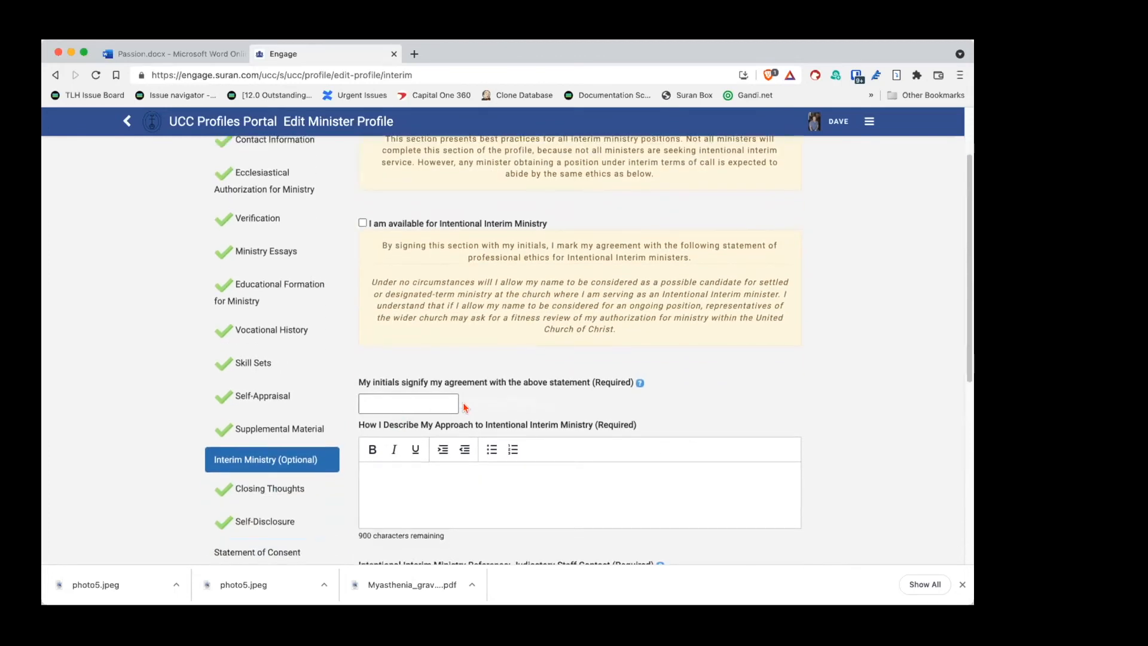
scroll(589, 302, "up", 1)
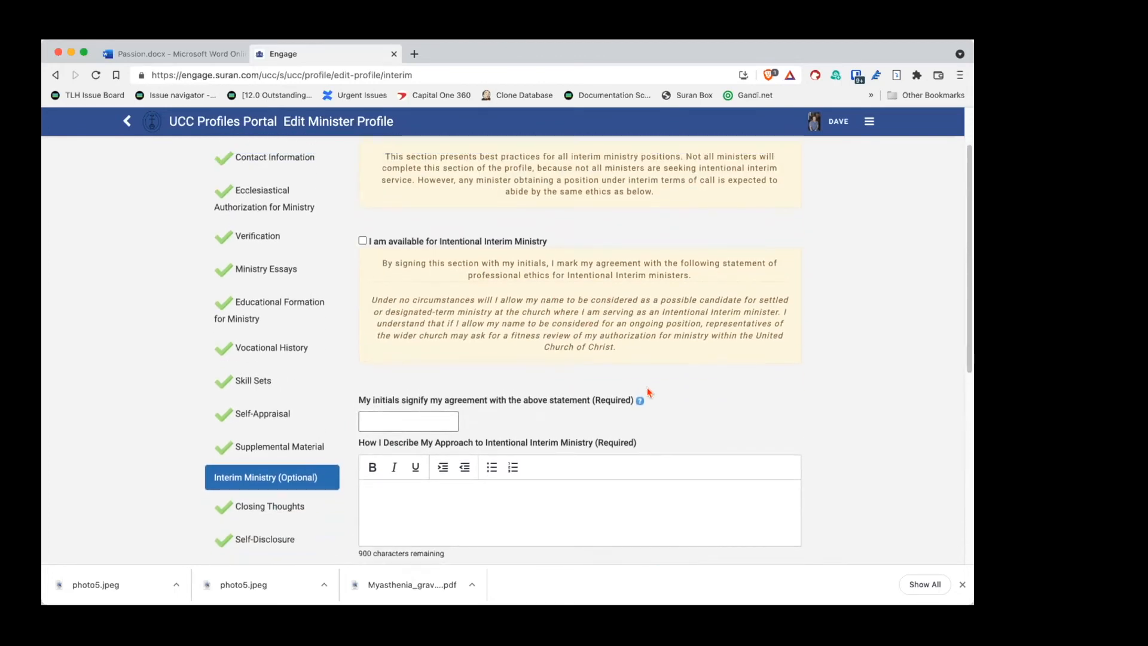
scroll(710, 386, "down", 3)
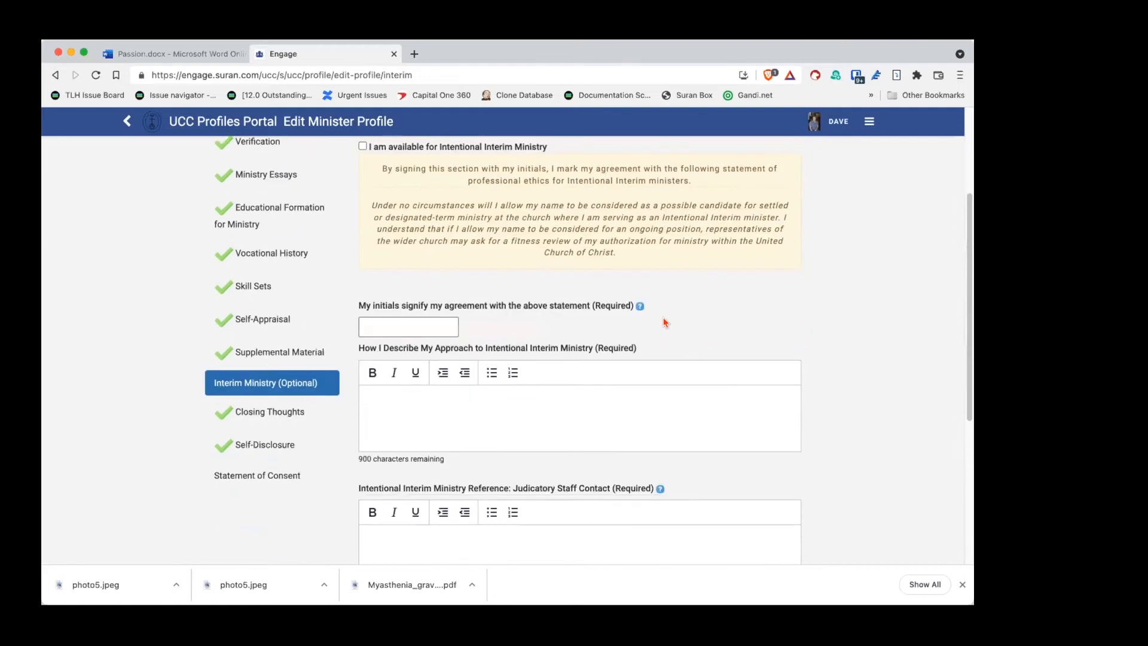
scroll(679, 346, "down", 5)
scroll(679, 346, "up", 10)
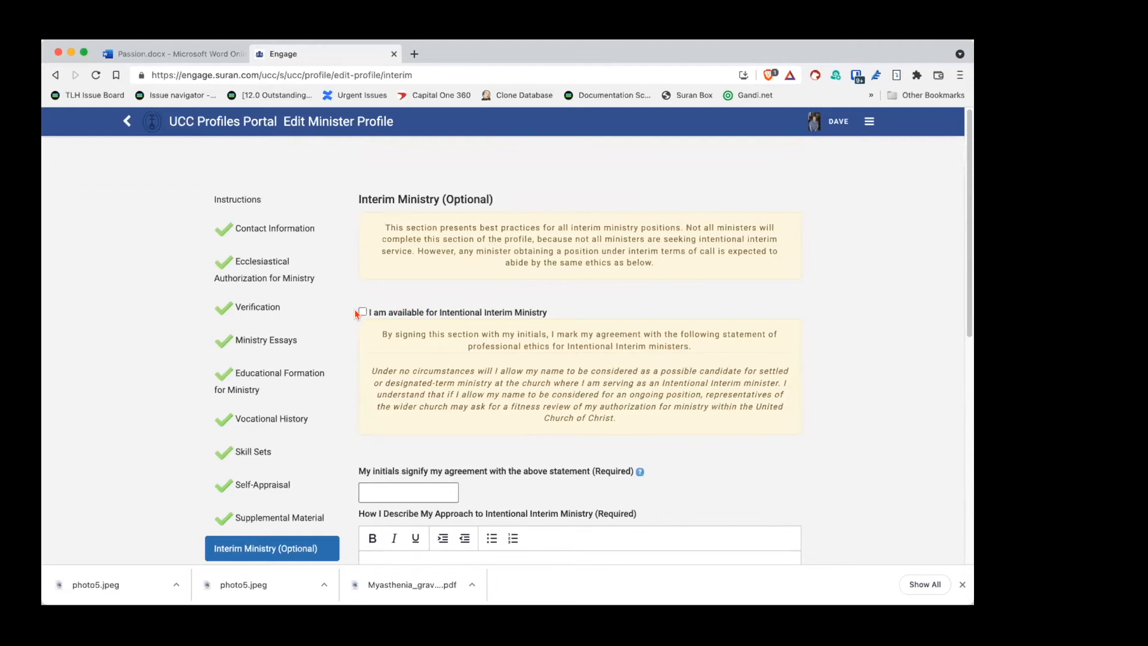
scroll(359, 311, "down", 3)
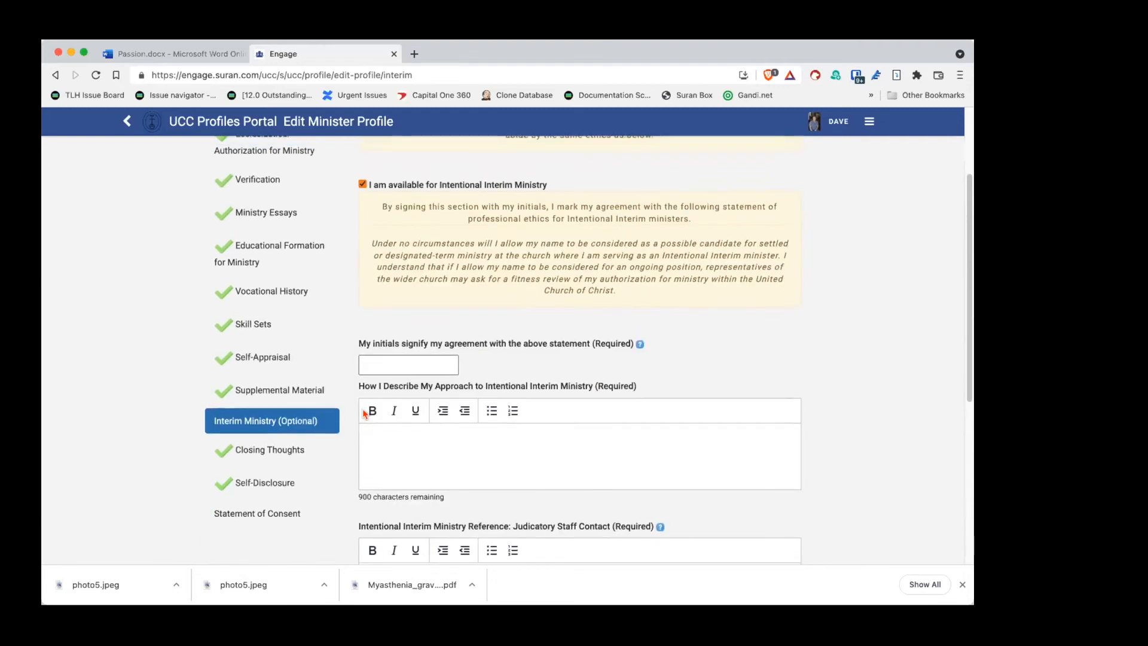
Step: Leave intentional interim ministry availability unclaimed and head for Closing Thoughts
left_click(363, 184)
scroll(428, 269, "down", 3)
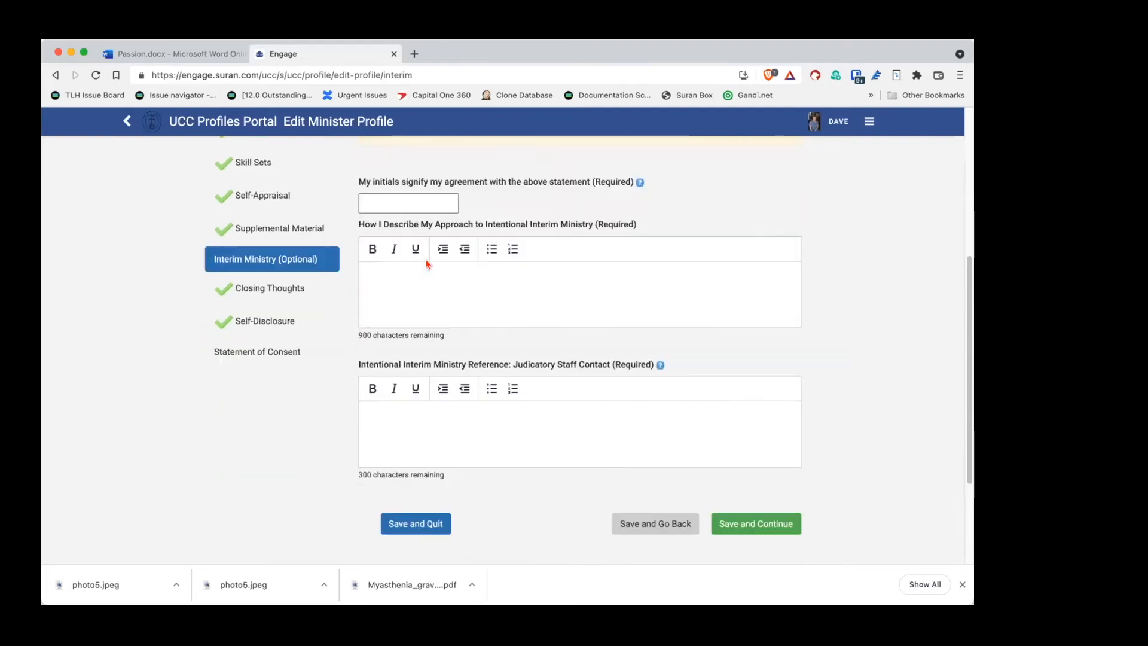
scroll(431, 272, "up", 4)
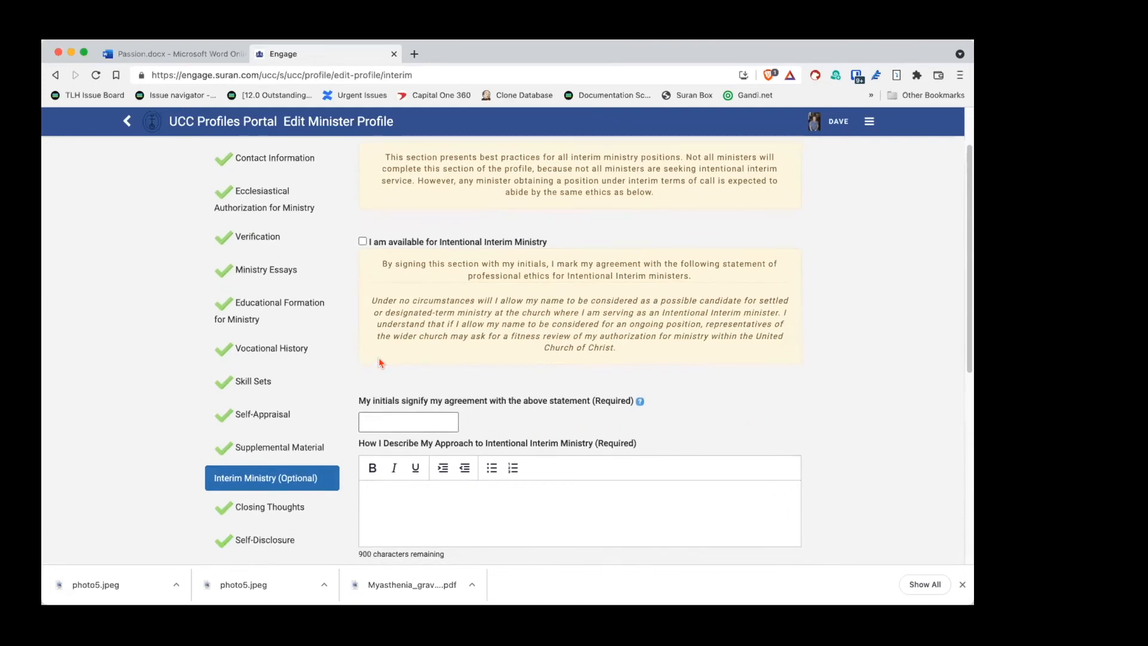
left_click(240, 510)
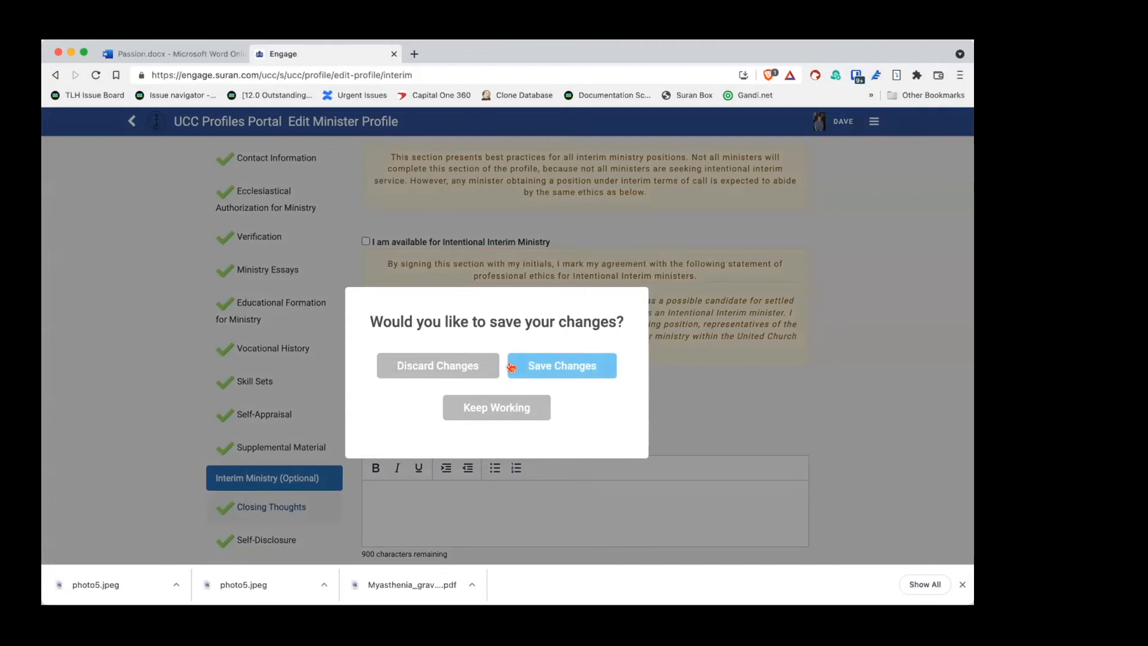
Step: Save pending changes, review the completed Closing Thoughts, then go back to Interim Ministry
left_click(452, 365)
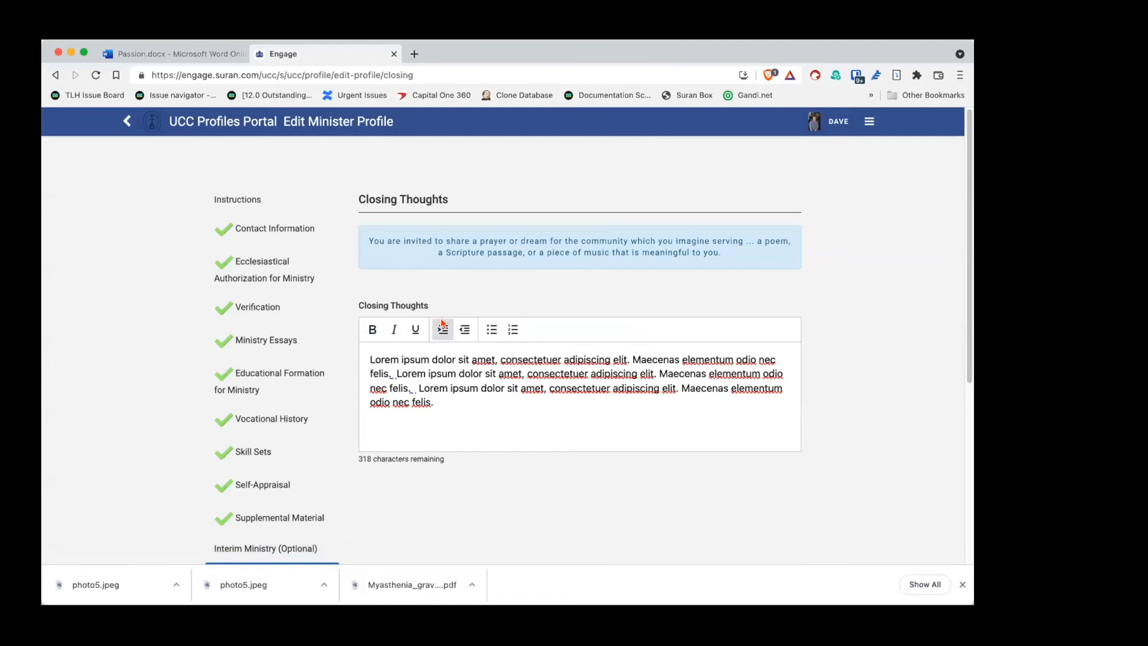
scroll(354, 446, "down", 2)
scroll(354, 447, "down", 1)
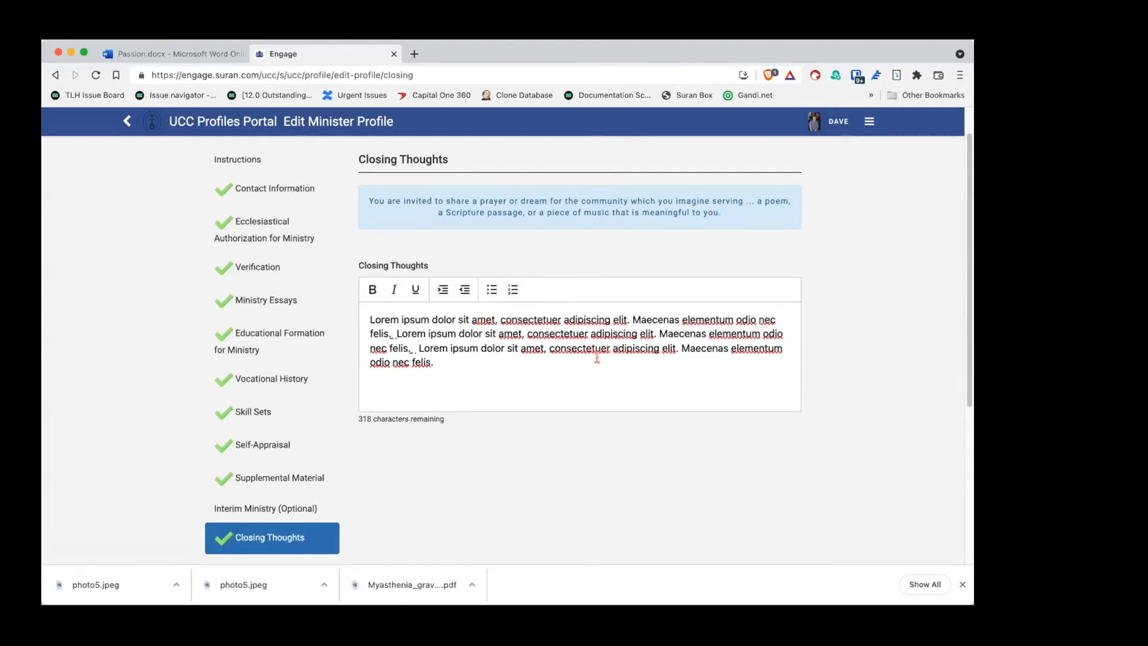
scroll(597, 358, "down", 10)
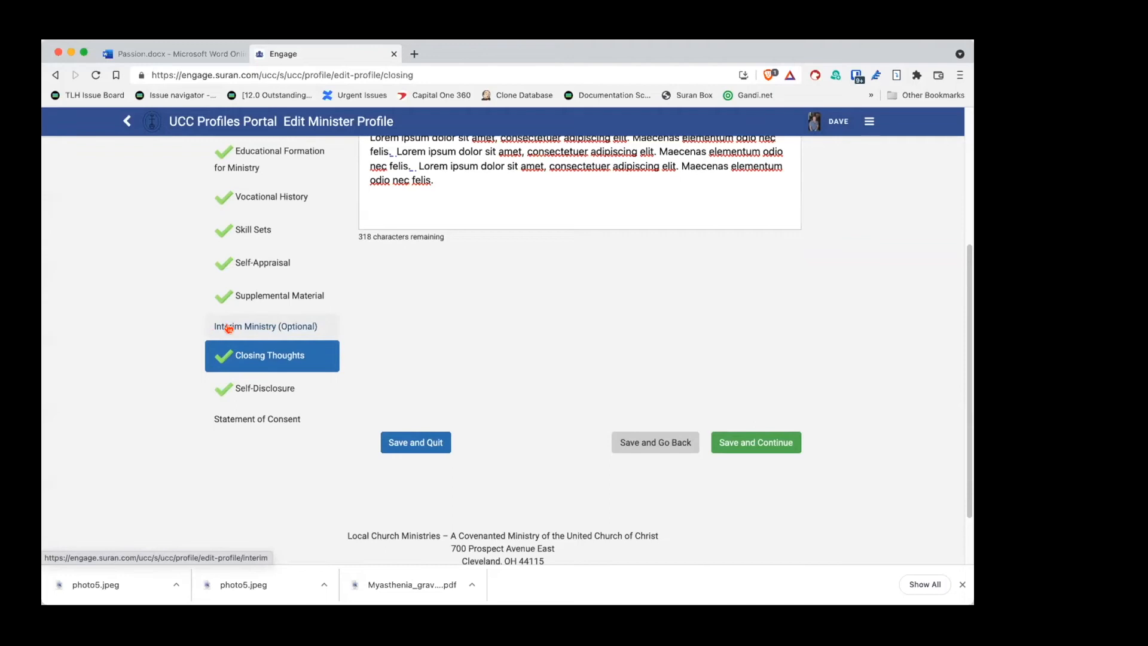
left_click(635, 441)
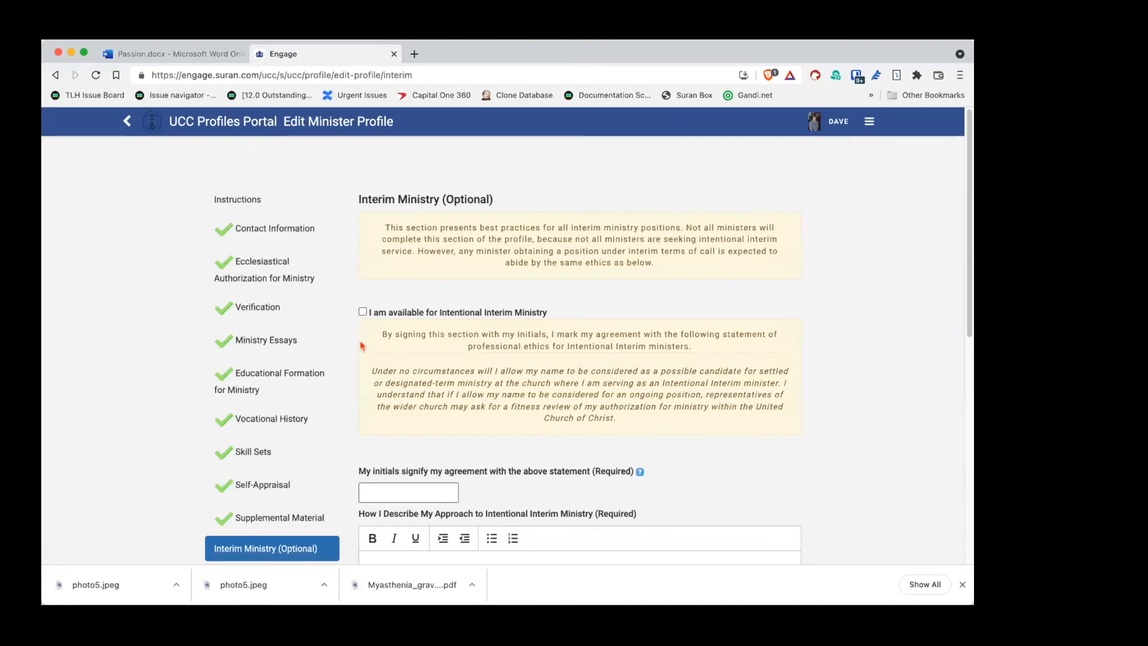
scroll(354, 361, "down", 3)
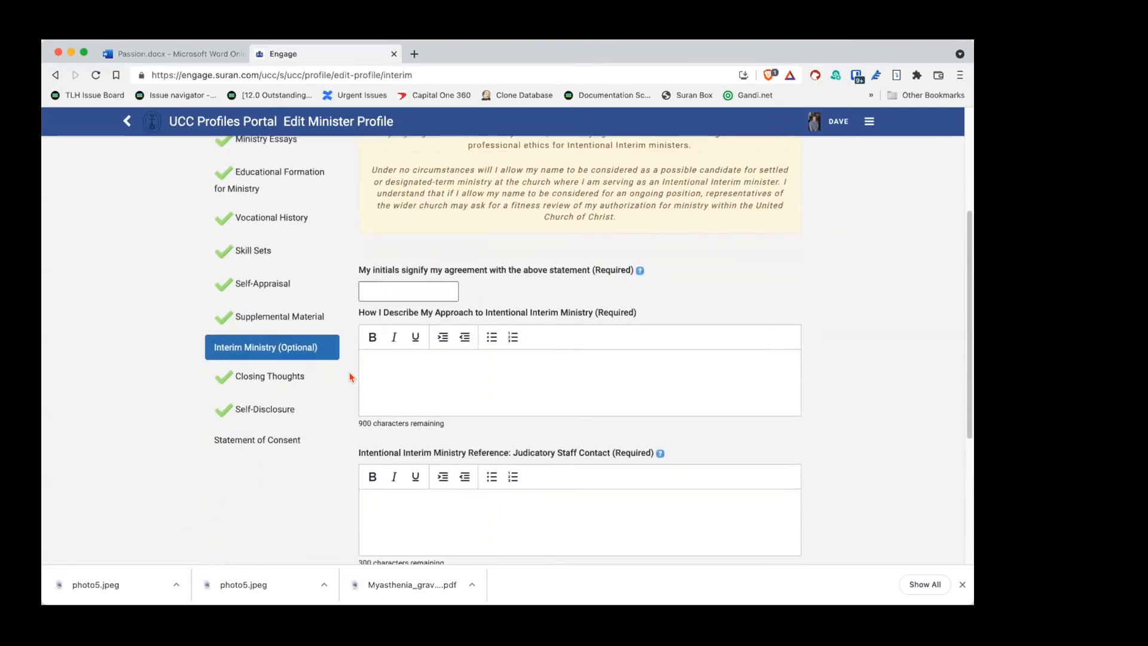
Step: Review the Self-Disclosure answers and attempt to save, triggering the missing-explanation error
left_click(246, 414)
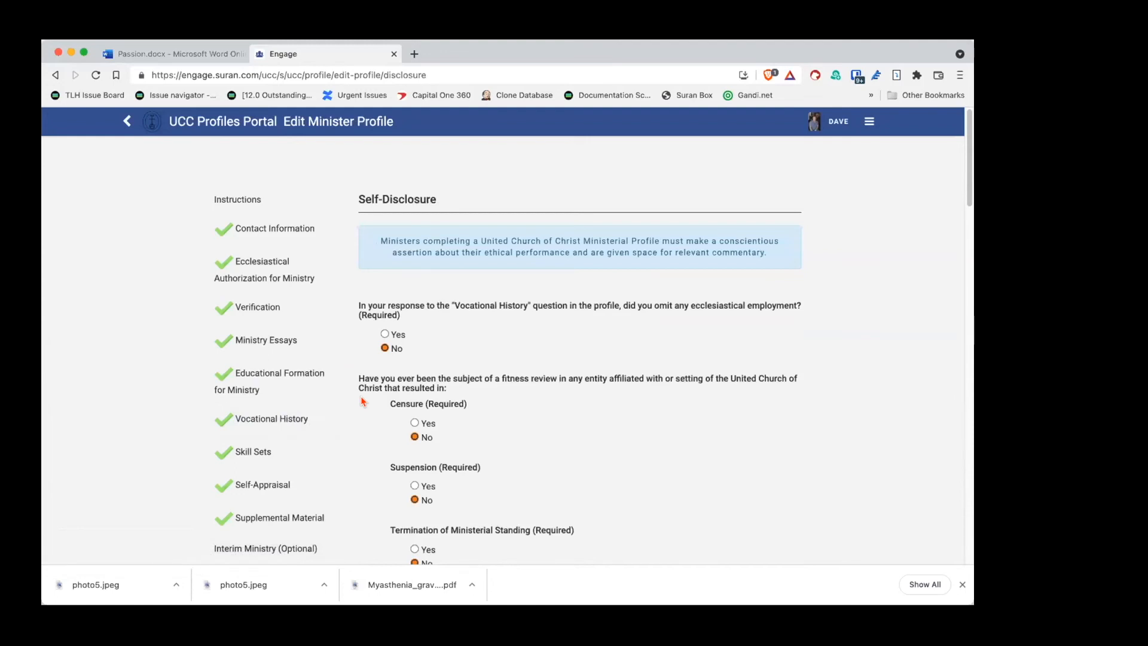
scroll(362, 398, "down", 10)
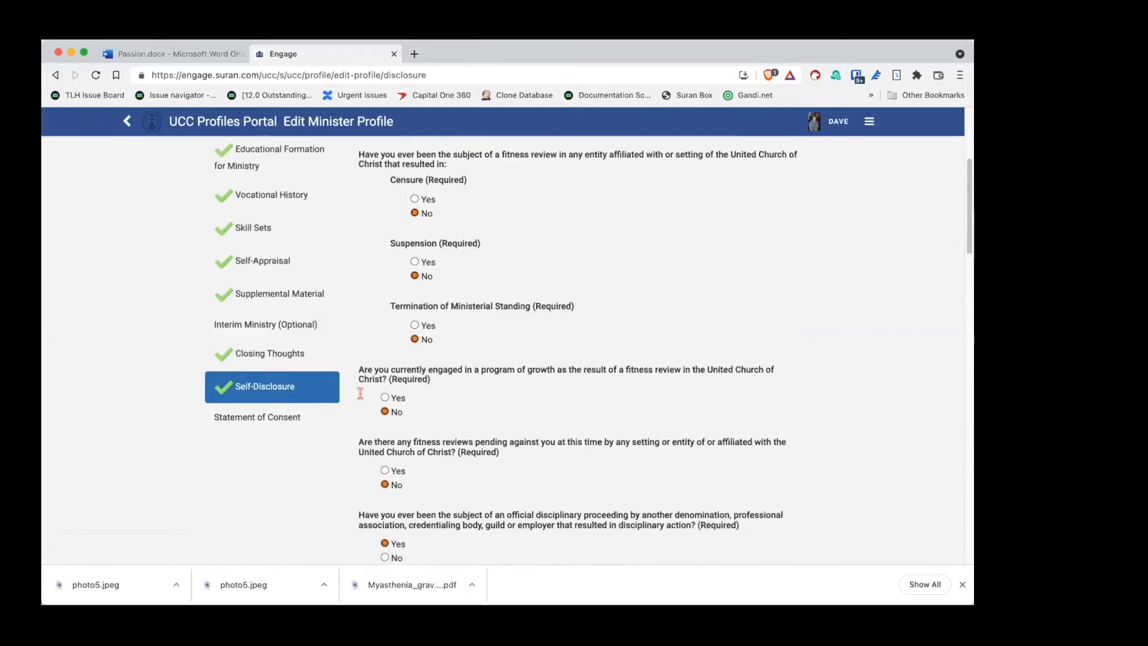
scroll(371, 394, "up", 5)
scroll(371, 395, "up", 2)
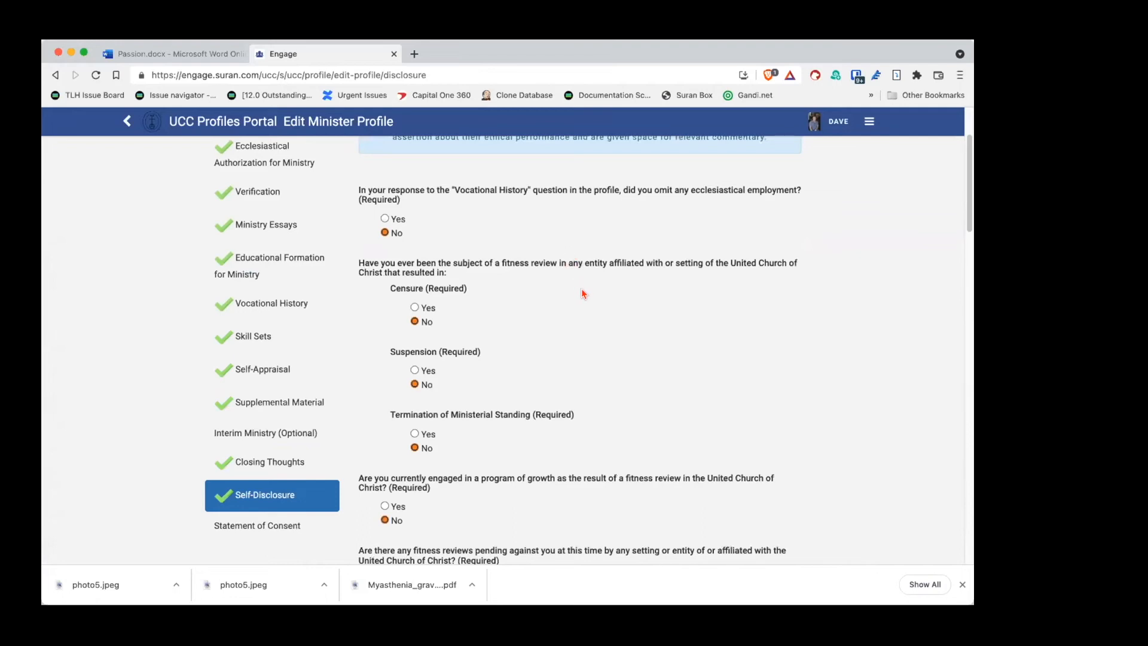
scroll(583, 295, "down", 5)
scroll(583, 293, "down", 5)
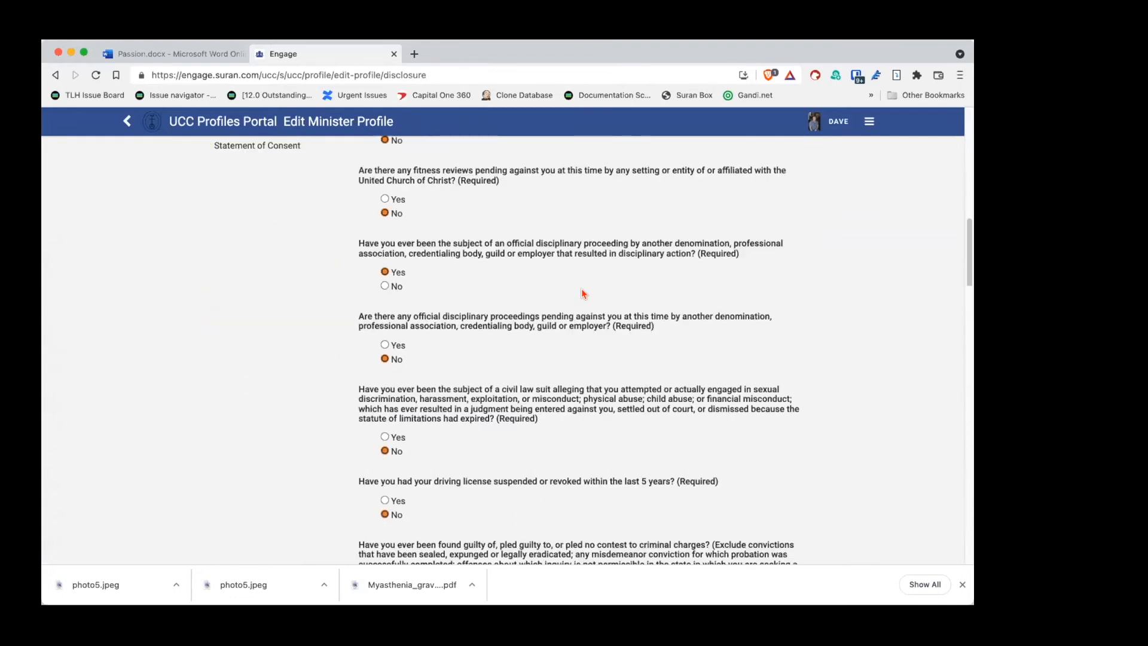
scroll(584, 293, "down", 12)
scroll(583, 293, "down", 15)
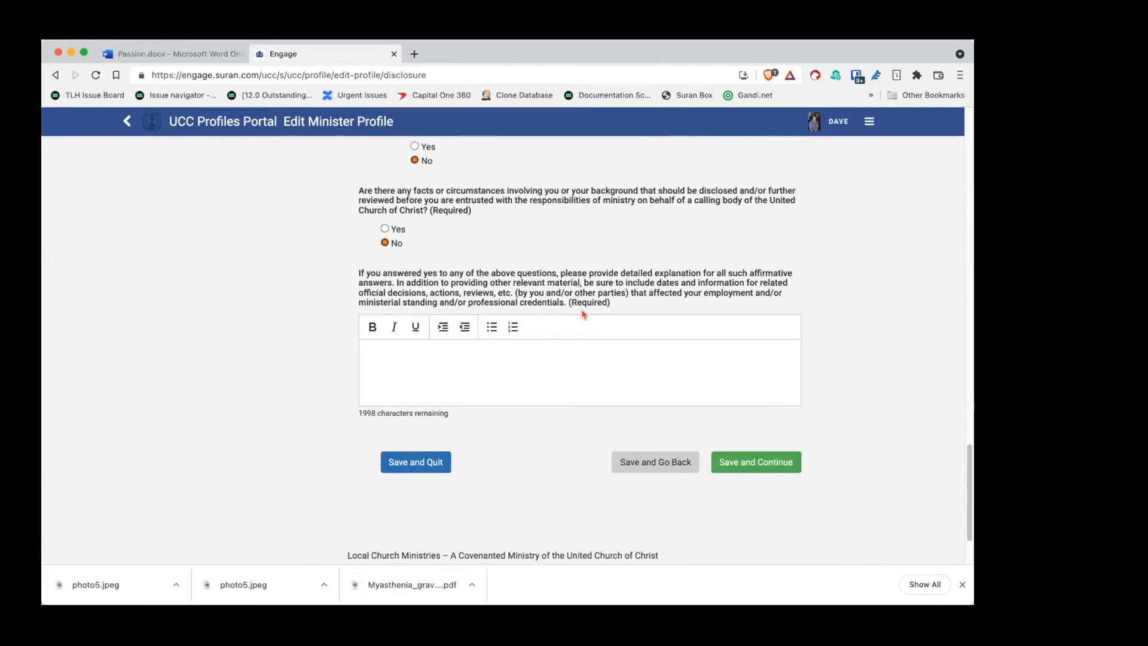
left_click(566, 352)
left_click(755, 459)
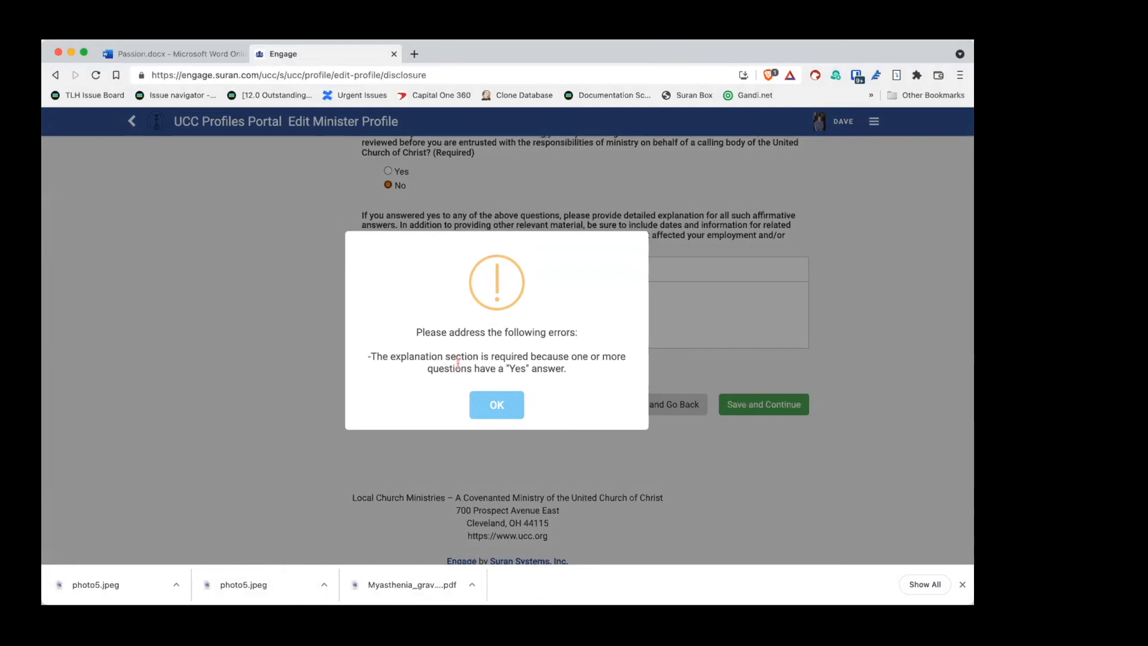
Step: Dismiss the missing-explanation error and review the disclosure questions
left_click(495, 405)
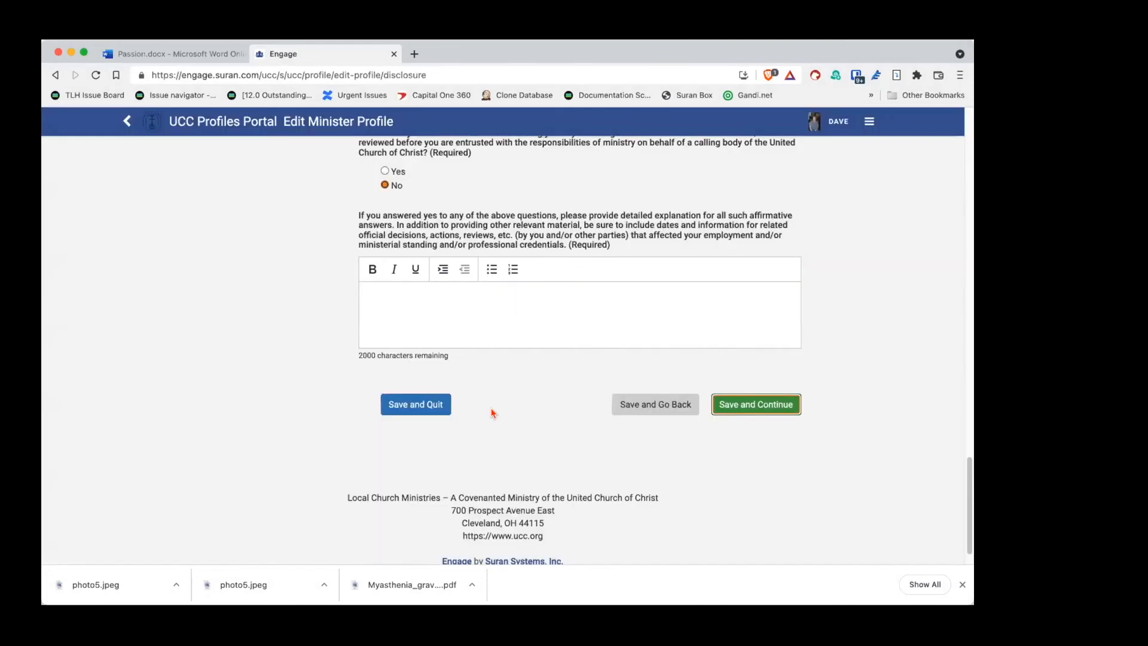
scroll(514, 404, "up", 5)
scroll(515, 406, "up", 6)
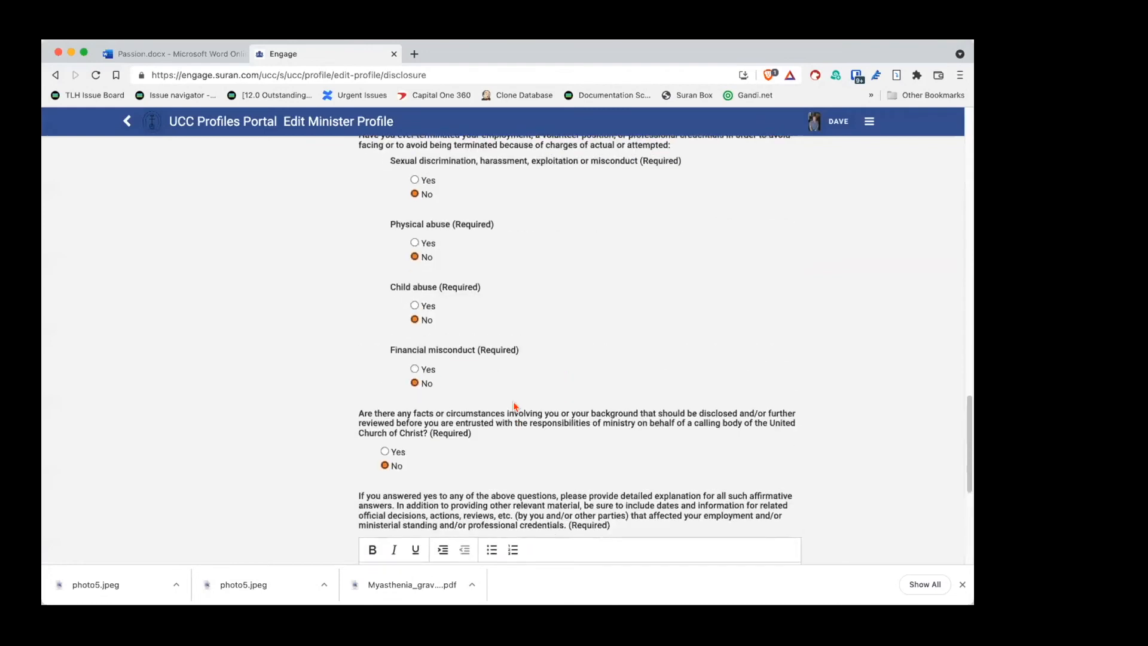
scroll(514, 409, "up", 6)
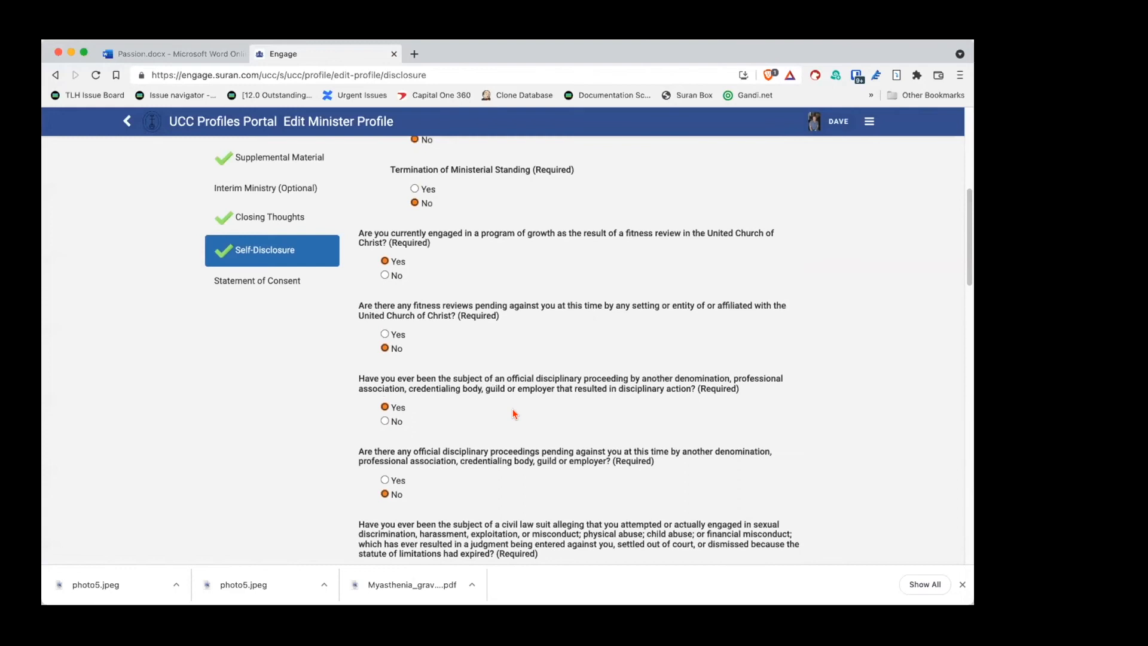
scroll(513, 404, "down", 3)
scroll(509, 406, "up", 2)
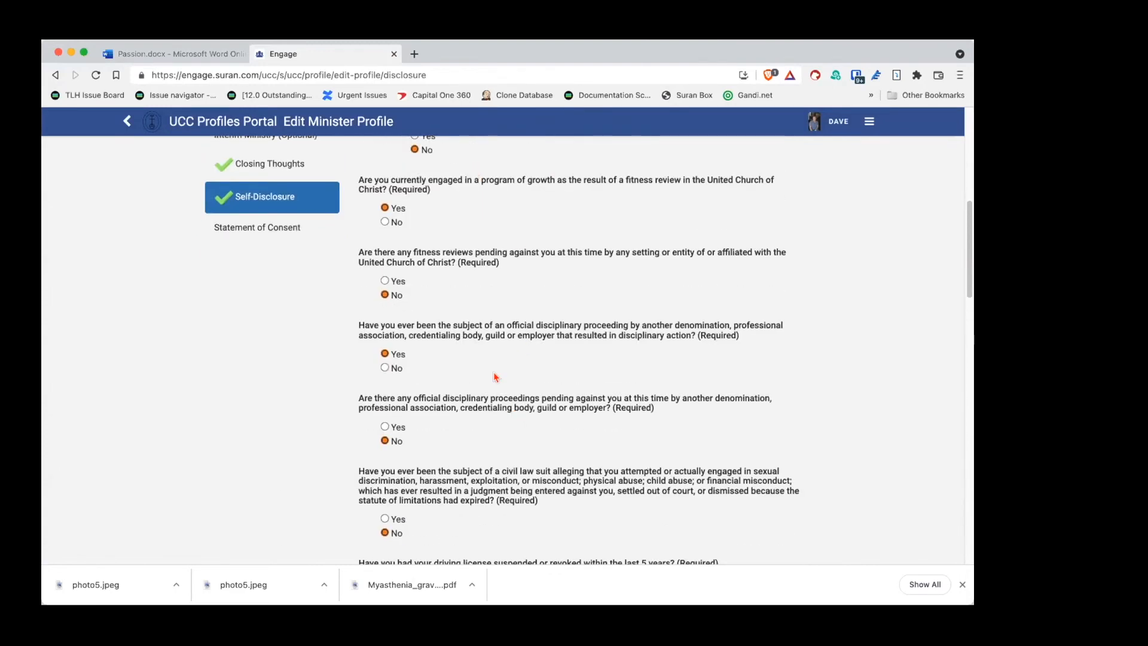
scroll(493, 372, "down", 15)
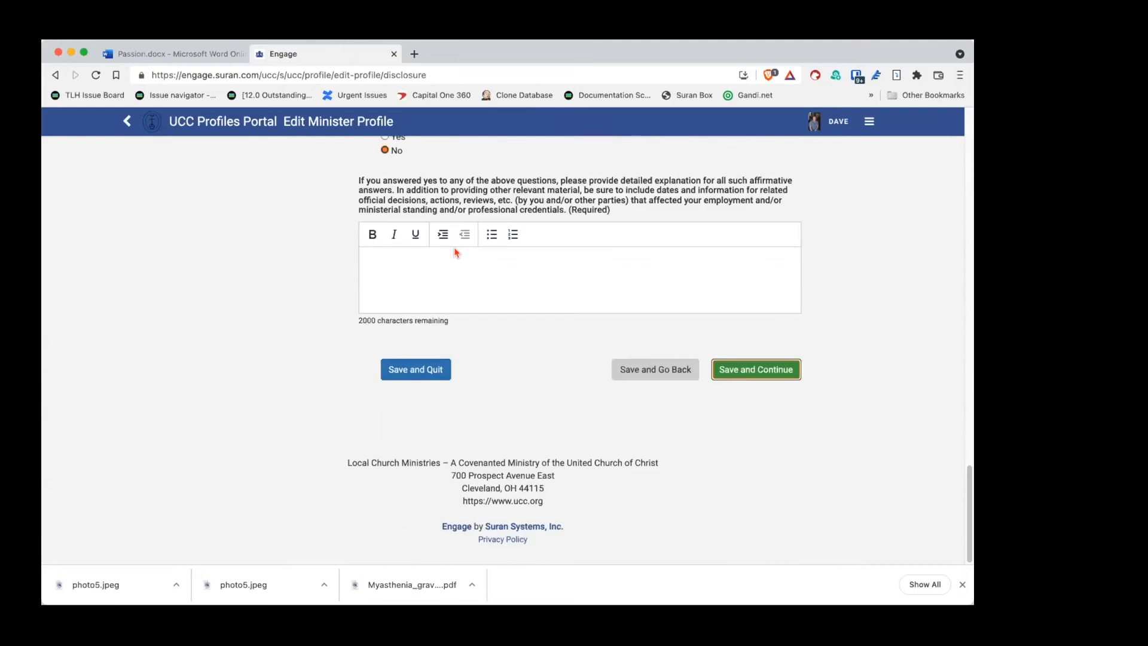
Step: Fill the disclosure explanation box with Lorem ipsum text
left_click(448, 256)
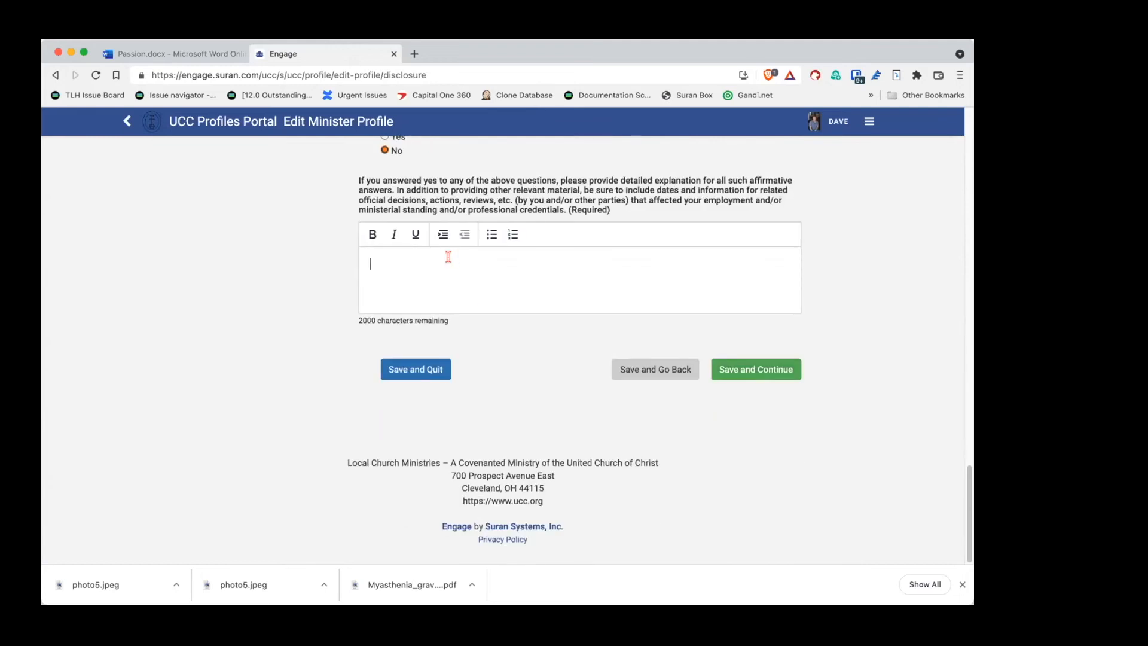
type("lorem, non")
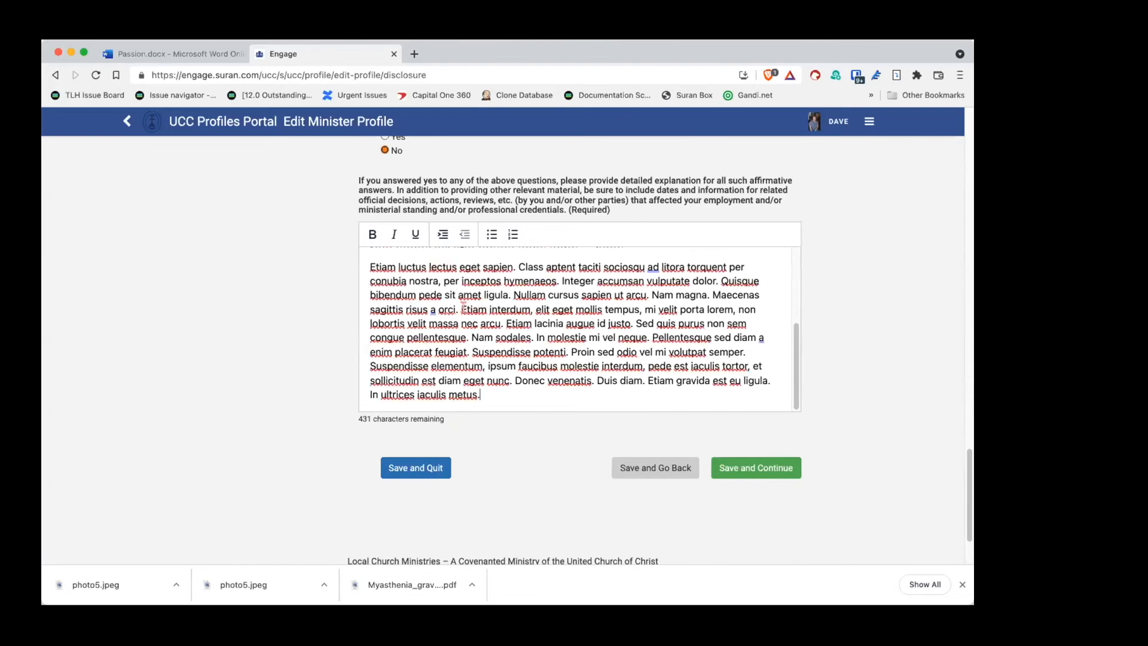
type("lorem")
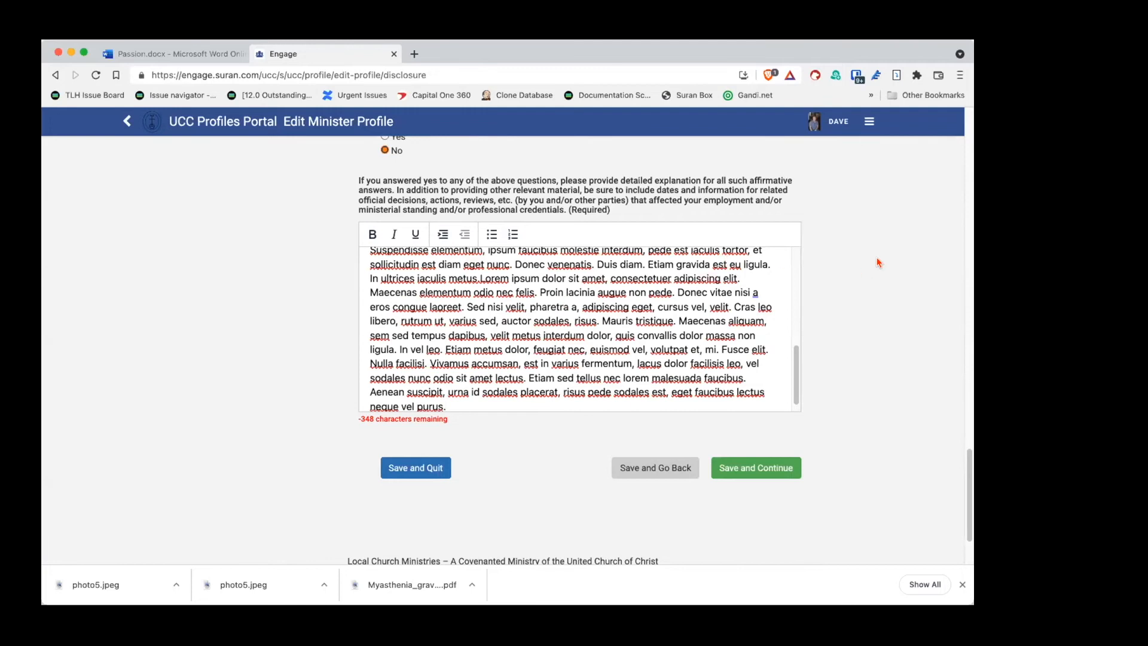
scroll(822, 310, "up", 3)
scroll(823, 309, "up", 15)
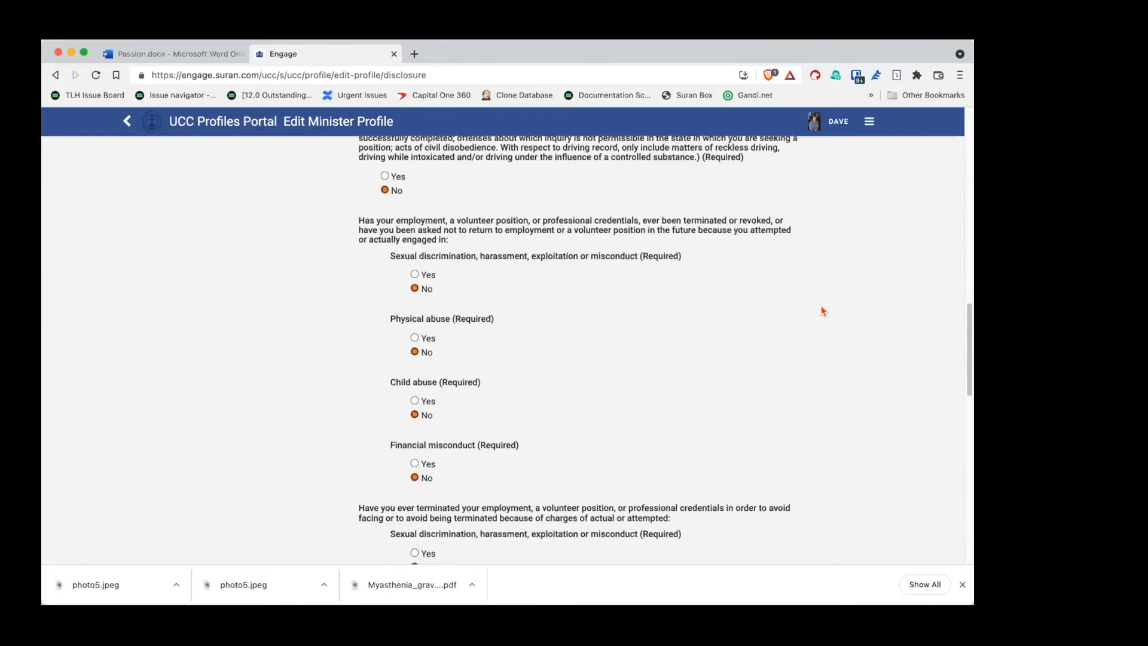
scroll(822, 310, "down", 12)
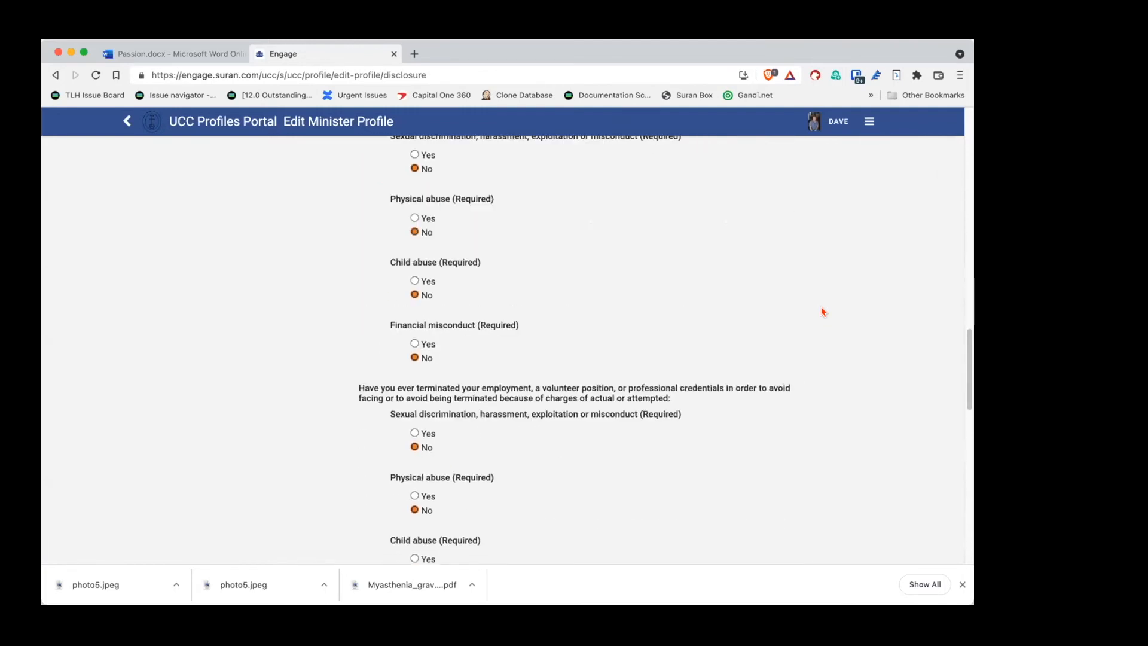
scroll(822, 314, "down", 9)
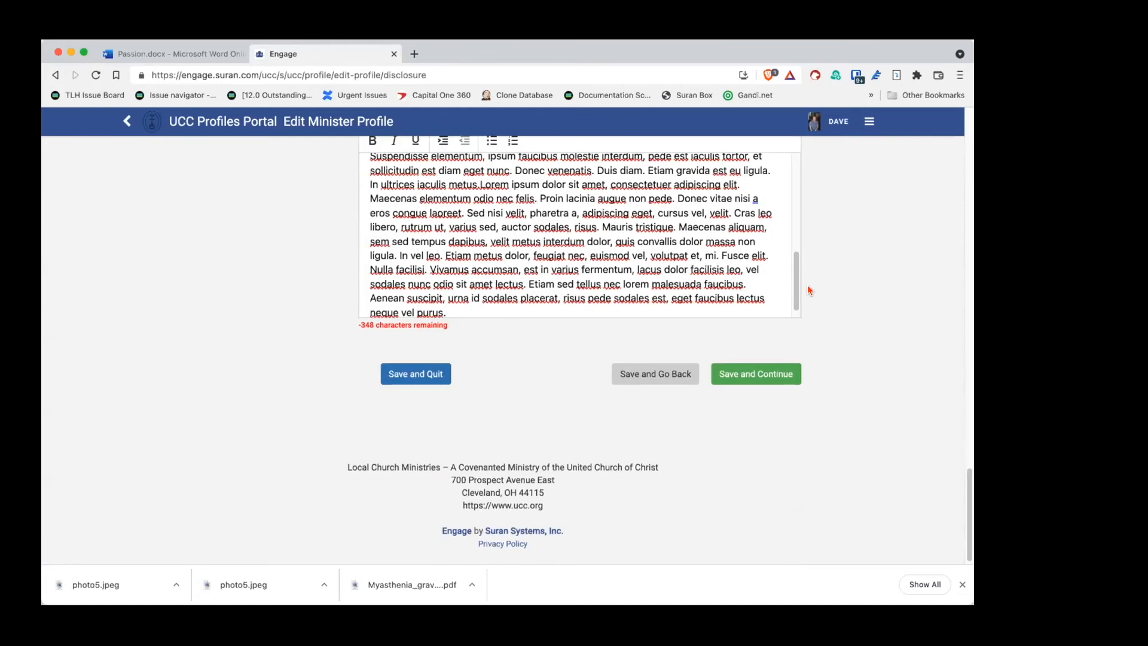
Step: Delete the explanation text from 'libero' onward so it ends at 'Cras leo', 195 characters remaining
left_click(742, 378)
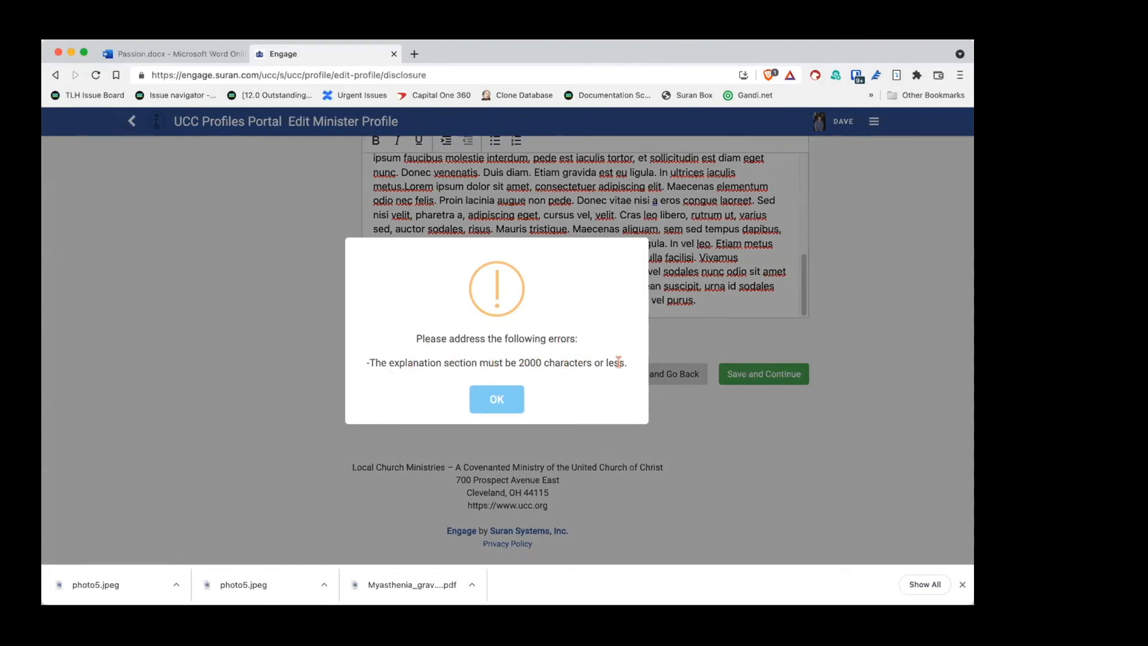
left_click(492, 399)
left_click_drag(457, 326, 353, 327)
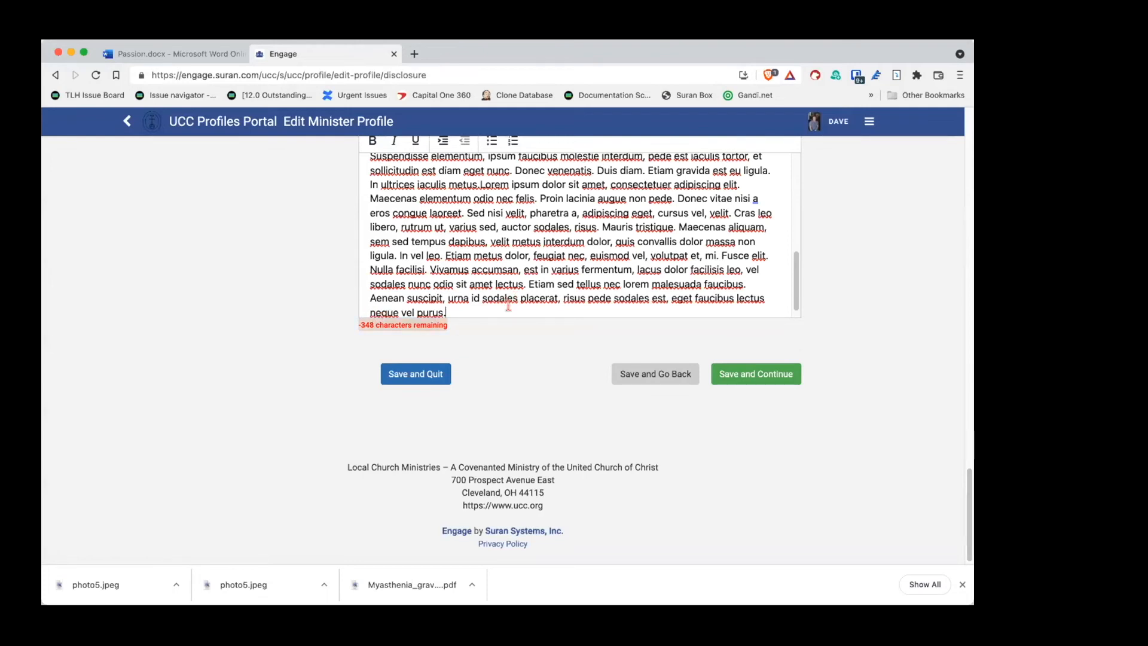
left_click_drag(464, 305, 365, 233)
key("BackSpace")
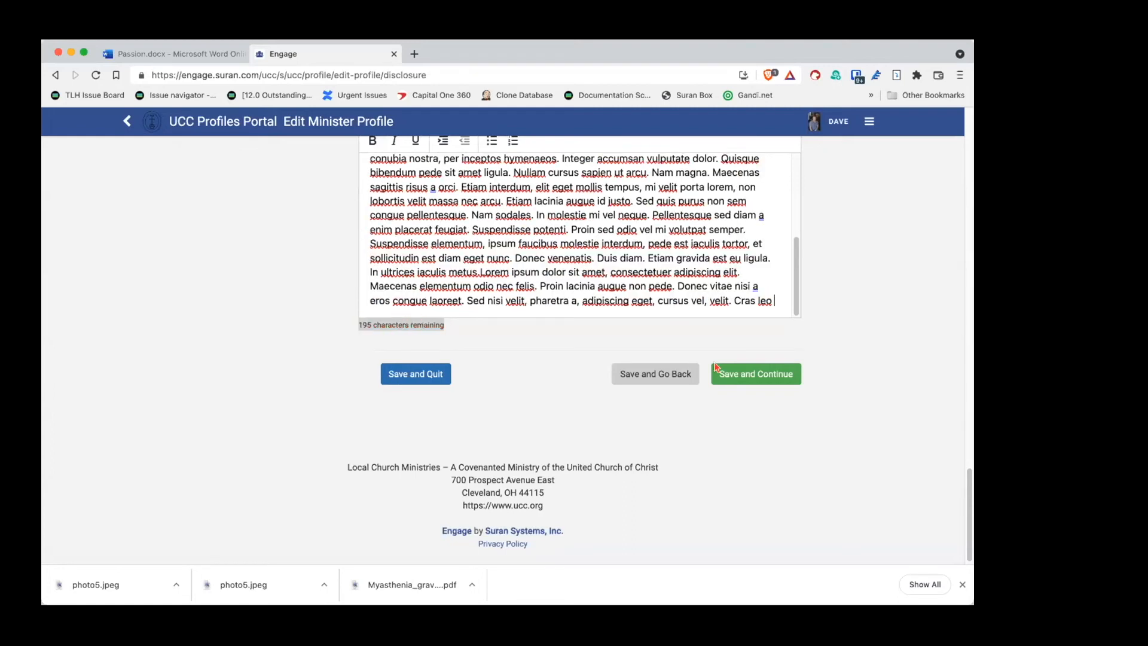
Step: Save the disclosure and draw a signature in the consent form's Signature box
left_click(756, 373)
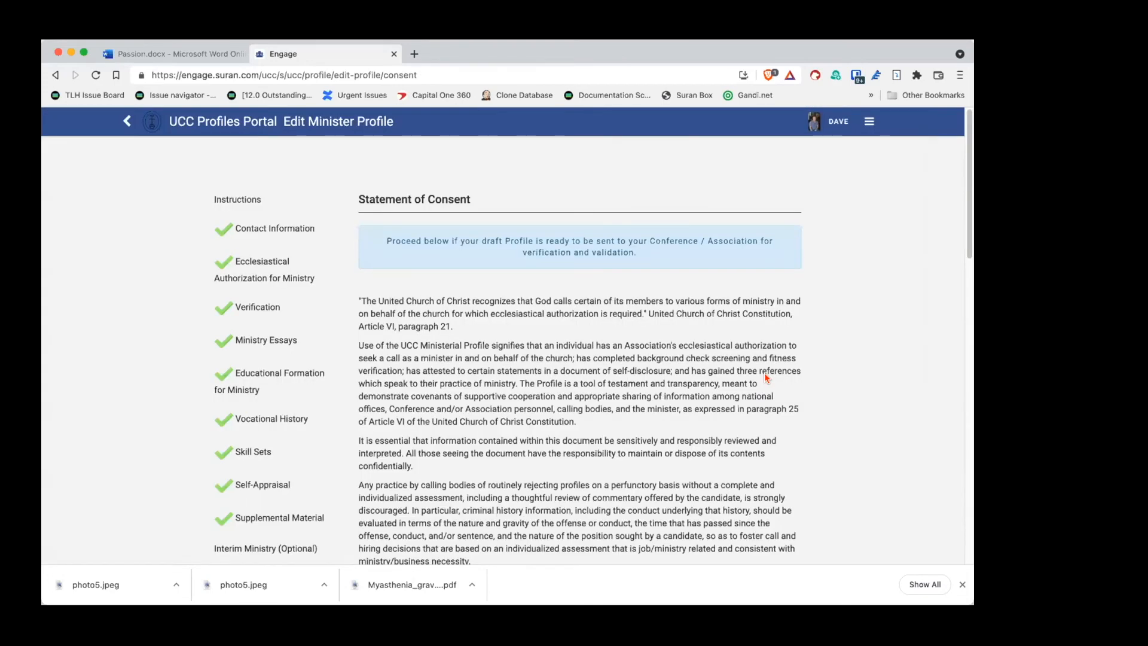
scroll(631, 364, "down", 5)
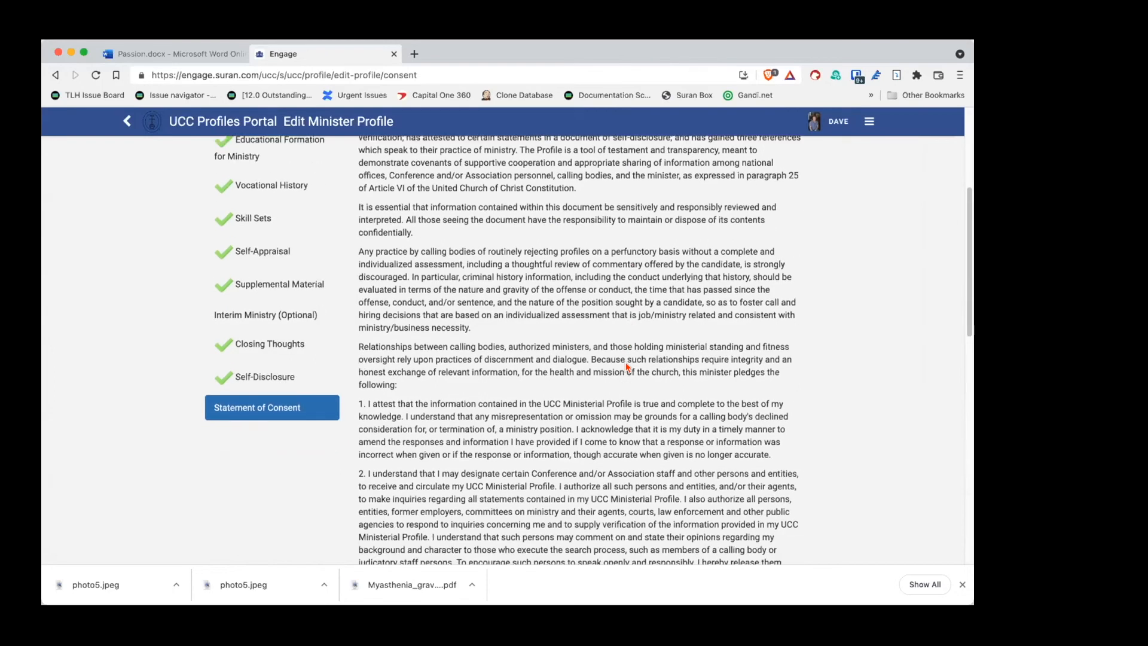
scroll(504, 365, "up", 3)
scroll(504, 365, "up", 1)
scroll(504, 365, "down", 4)
scroll(504, 365, "down", 5)
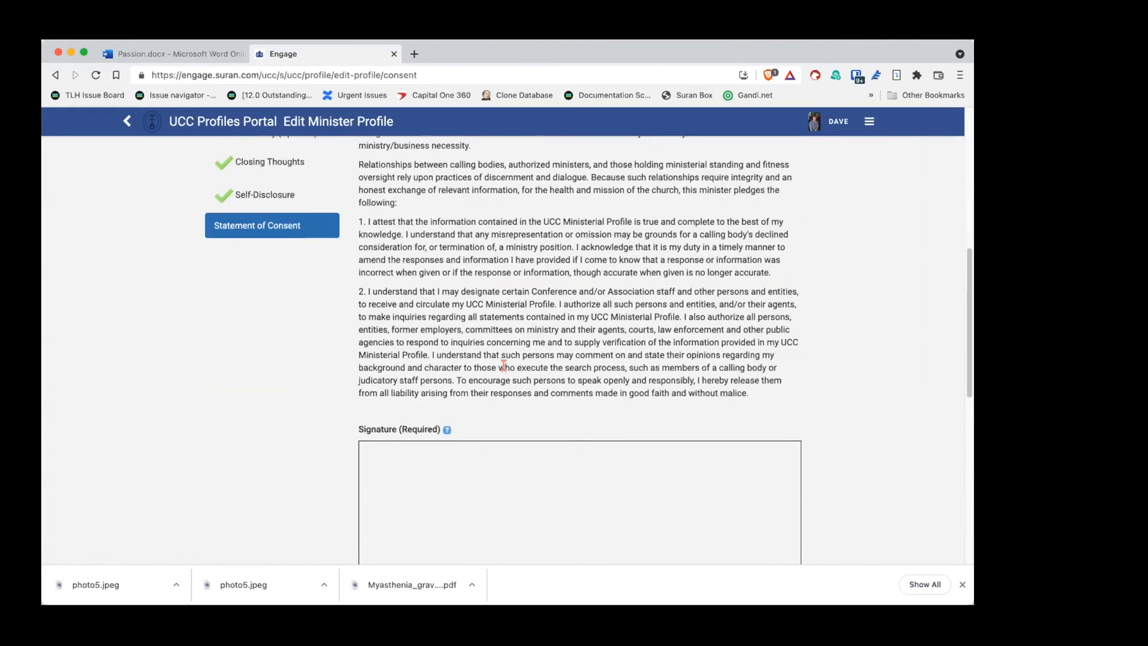
scroll(504, 365, "down", 1)
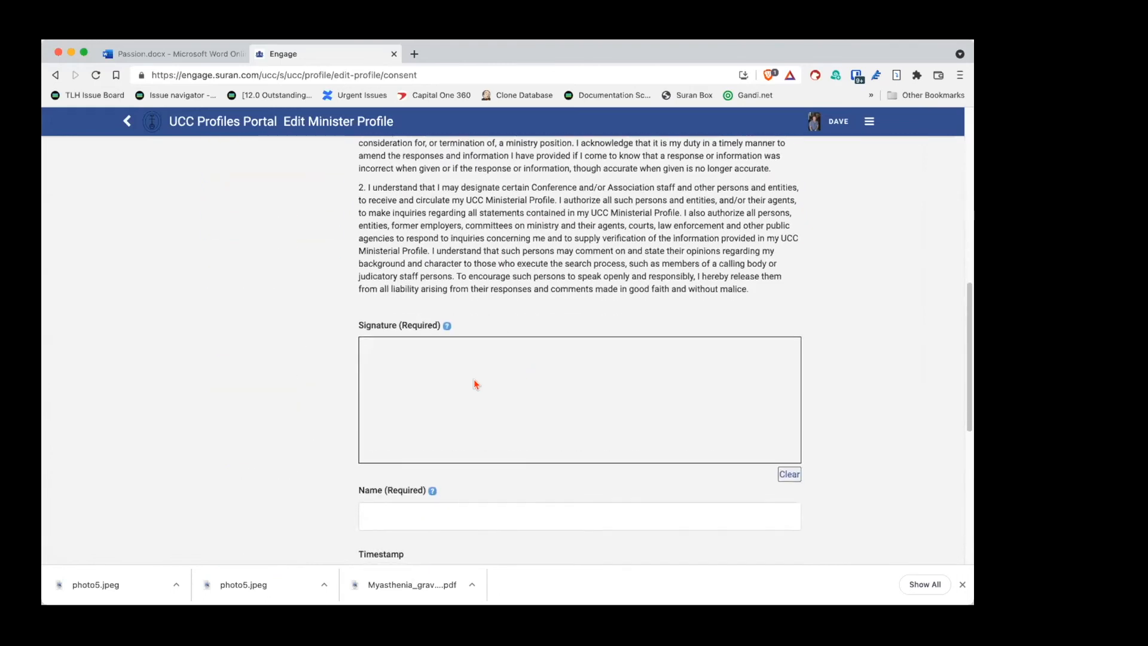
mouse_move(439, 361)
left_mouse_down()
mouse_move(361, 448)
mouse_move(520, 425)
left_mouse_up()
mouse_move(637, 412)
left_mouse_down()
mouse_move(669, 393)
mouse_move(800, 405)
left_mouse_up()
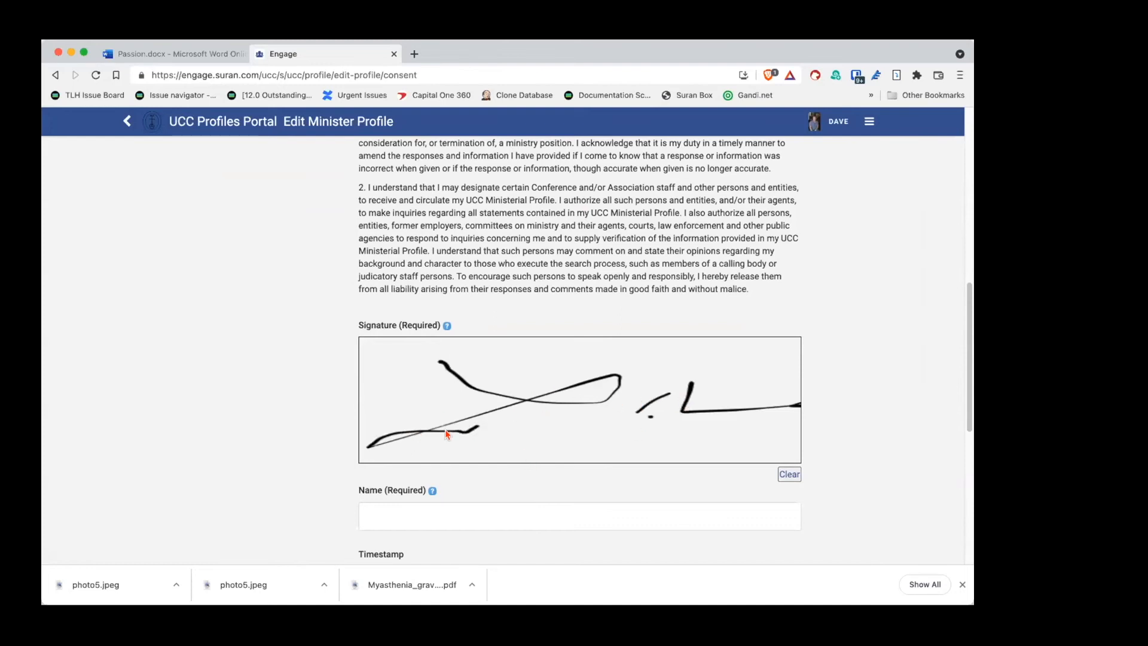
Step: Enter the minister's full name as signer and save the consent
scroll(446, 434, "down", 1)
left_click(446, 452)
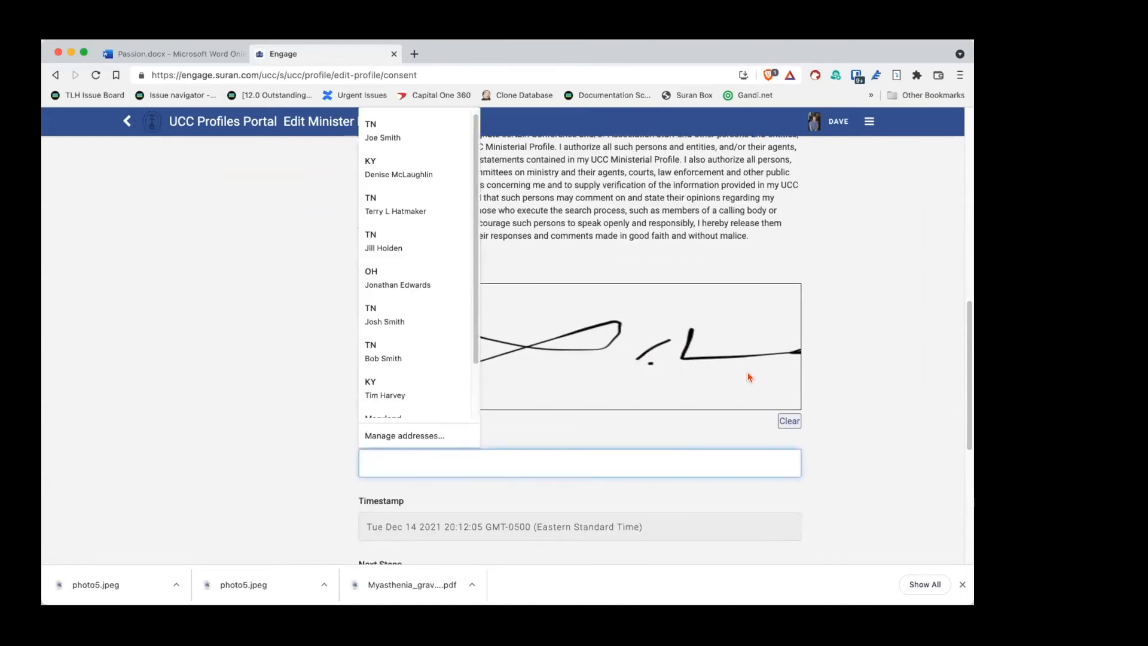
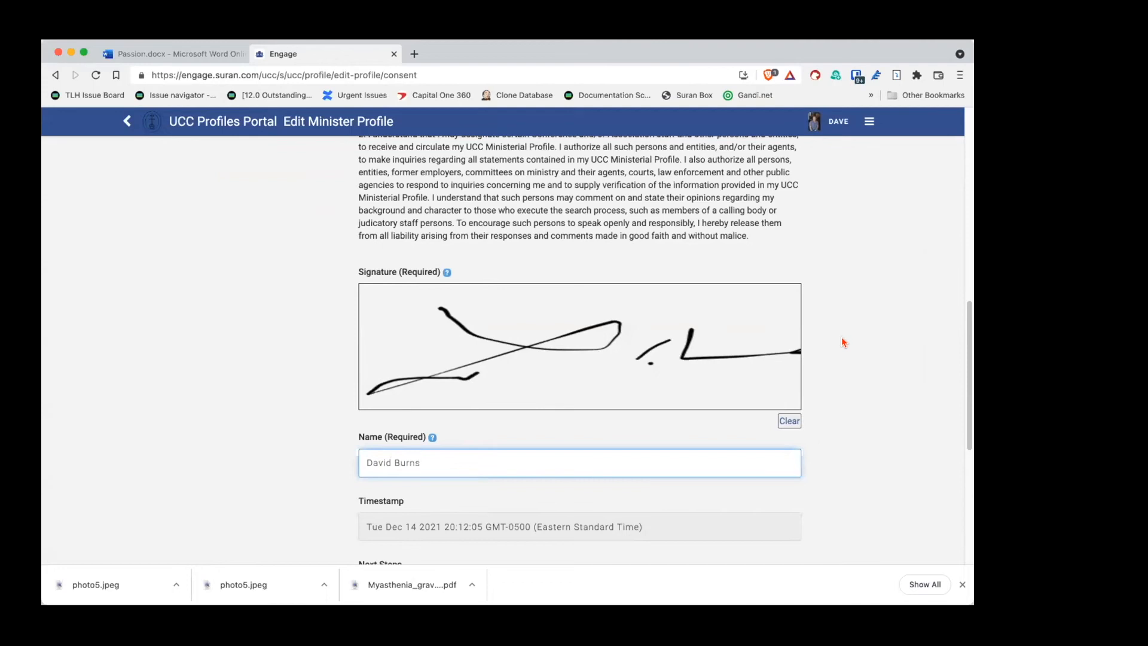
scroll(842, 336, "down", 3)
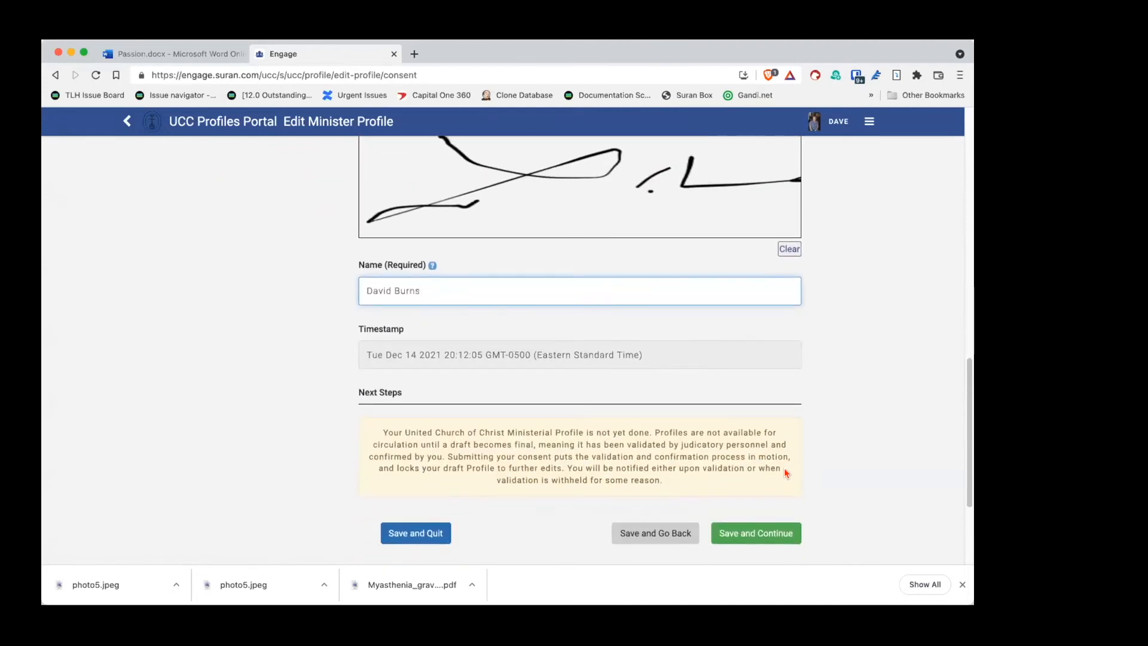
left_click(747, 534)
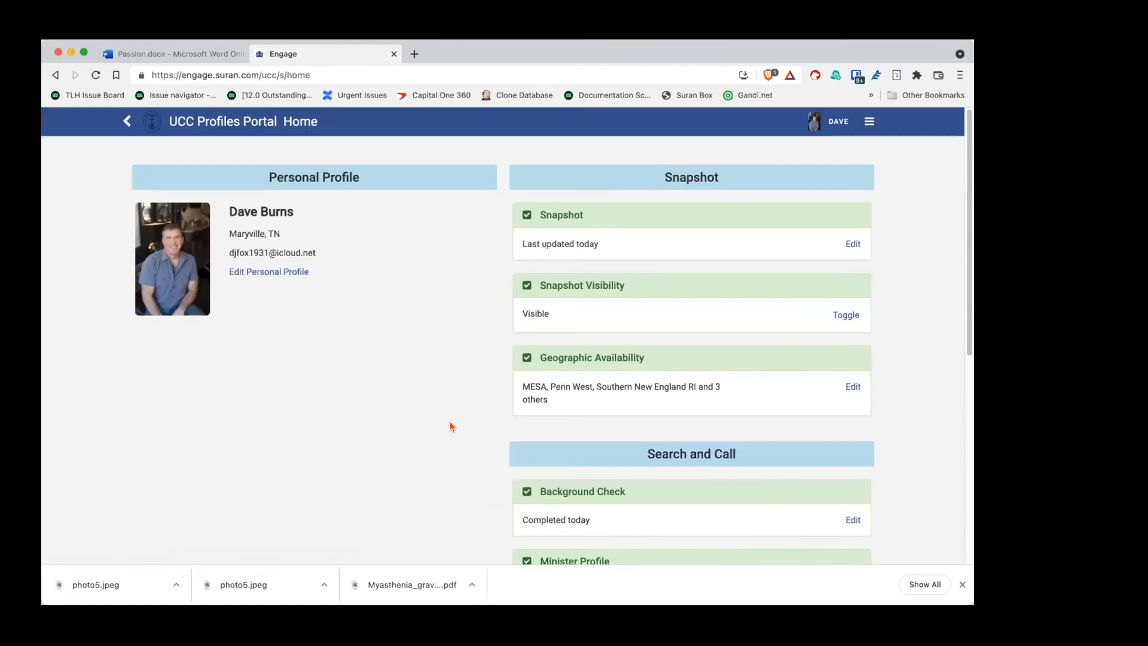
Step: Show and hide the incomplete steps list on Home, then open the References card for editing
scroll(474, 337, "down", 2)
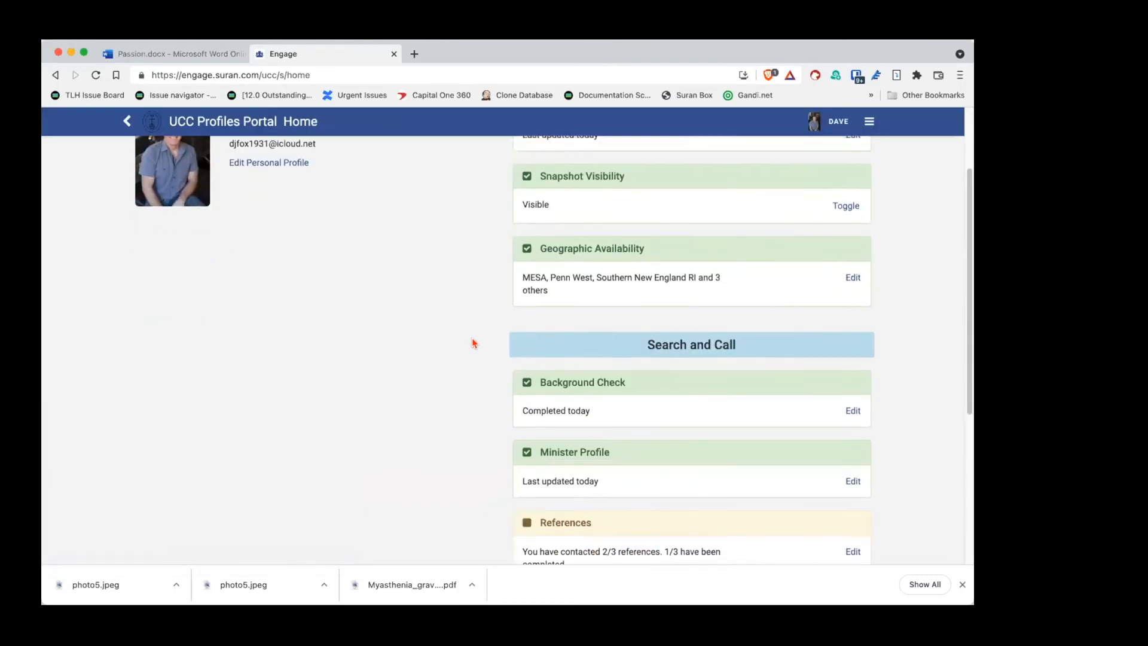
scroll(473, 346, "down", 1)
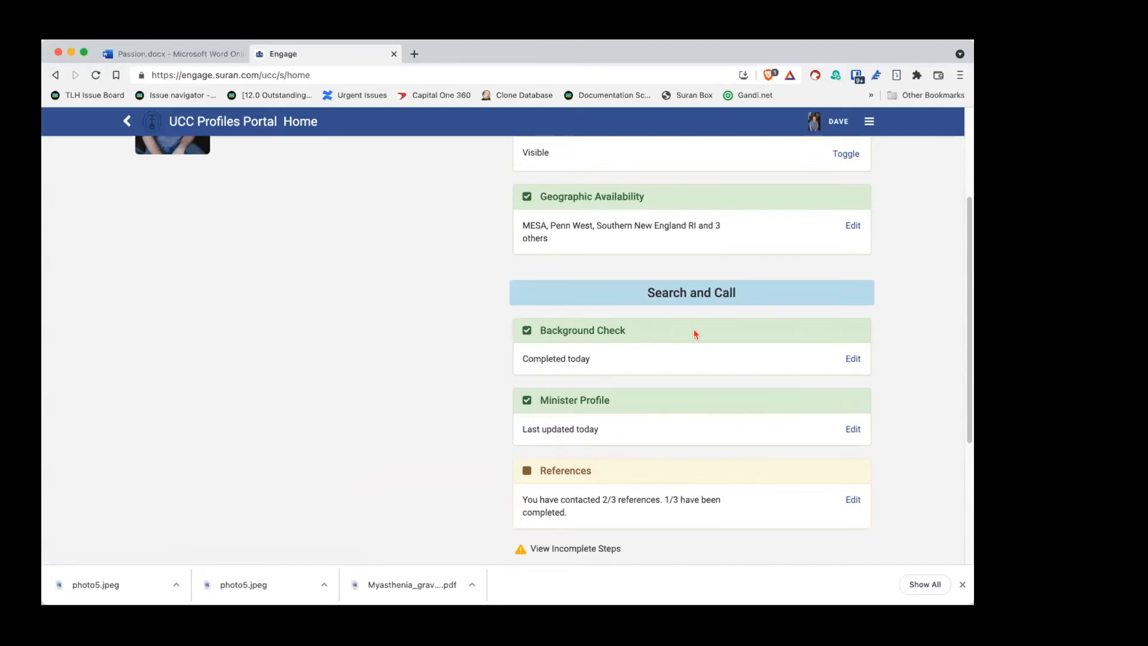
scroll(669, 333, "down", 3)
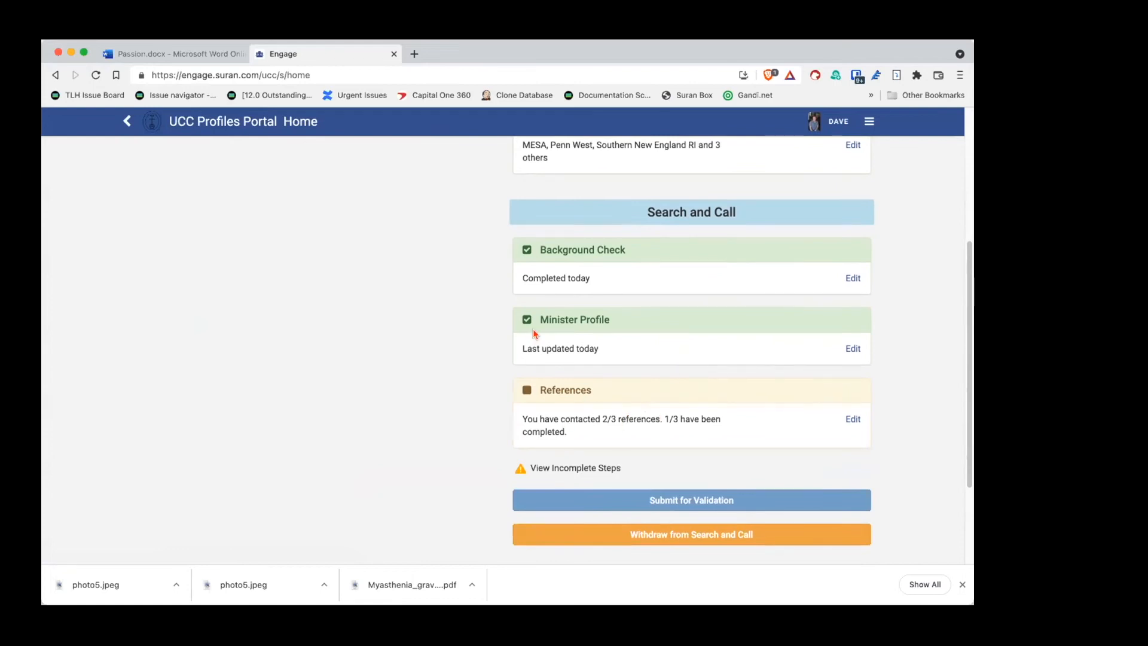
scroll(533, 329, "down", 4)
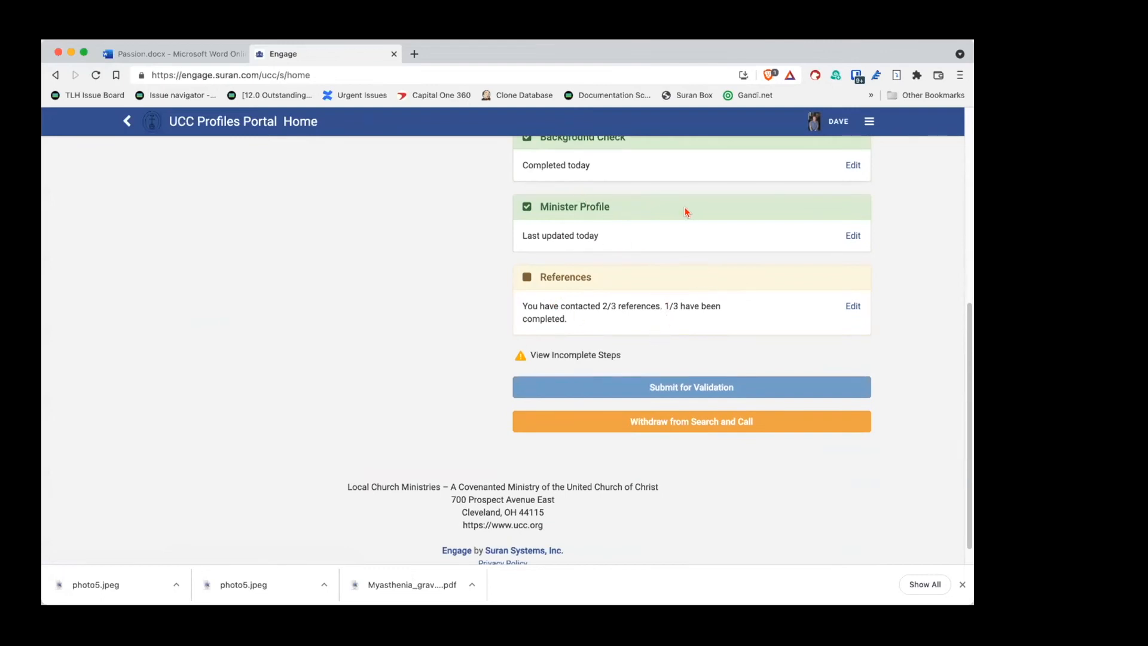
left_click(554, 356)
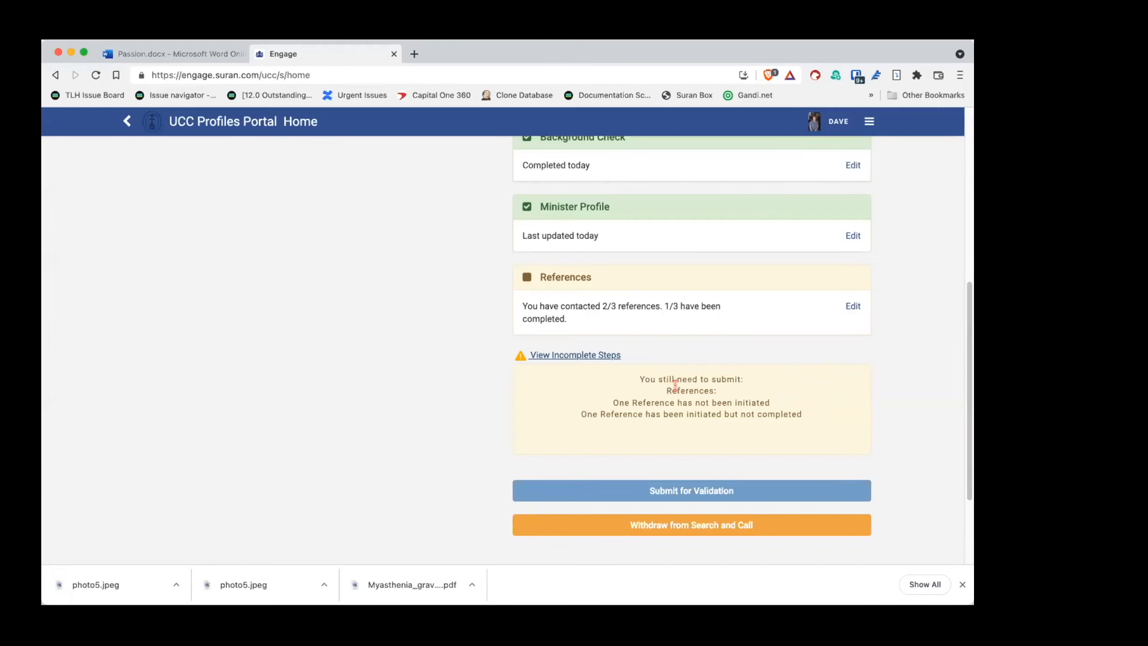
left_click(550, 355)
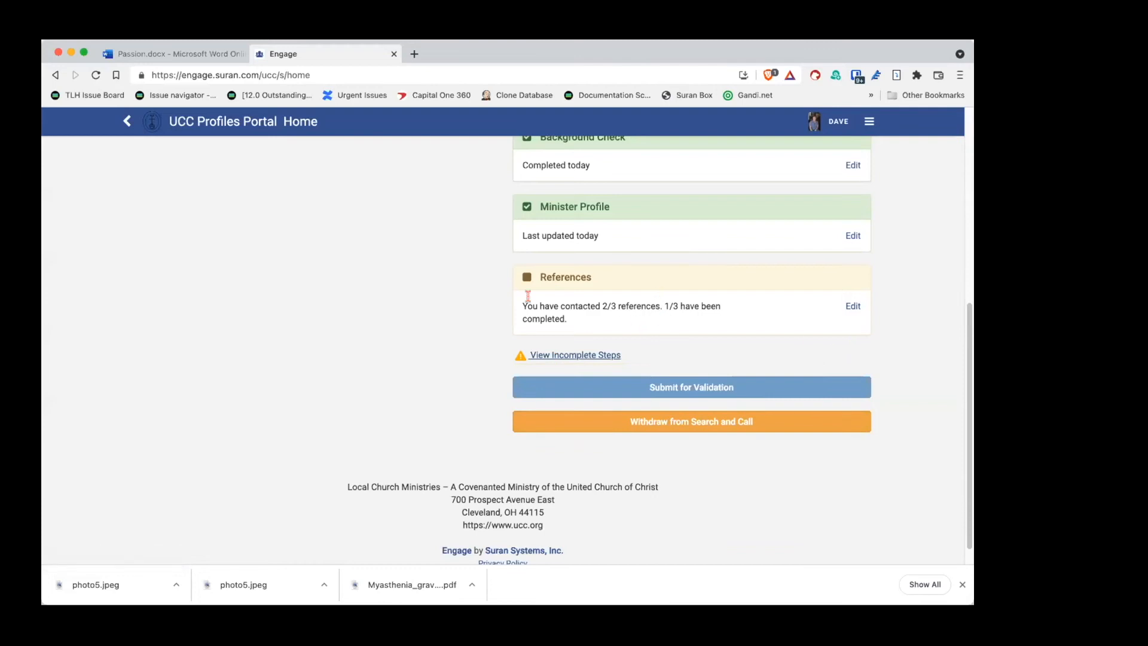
left_click(851, 307)
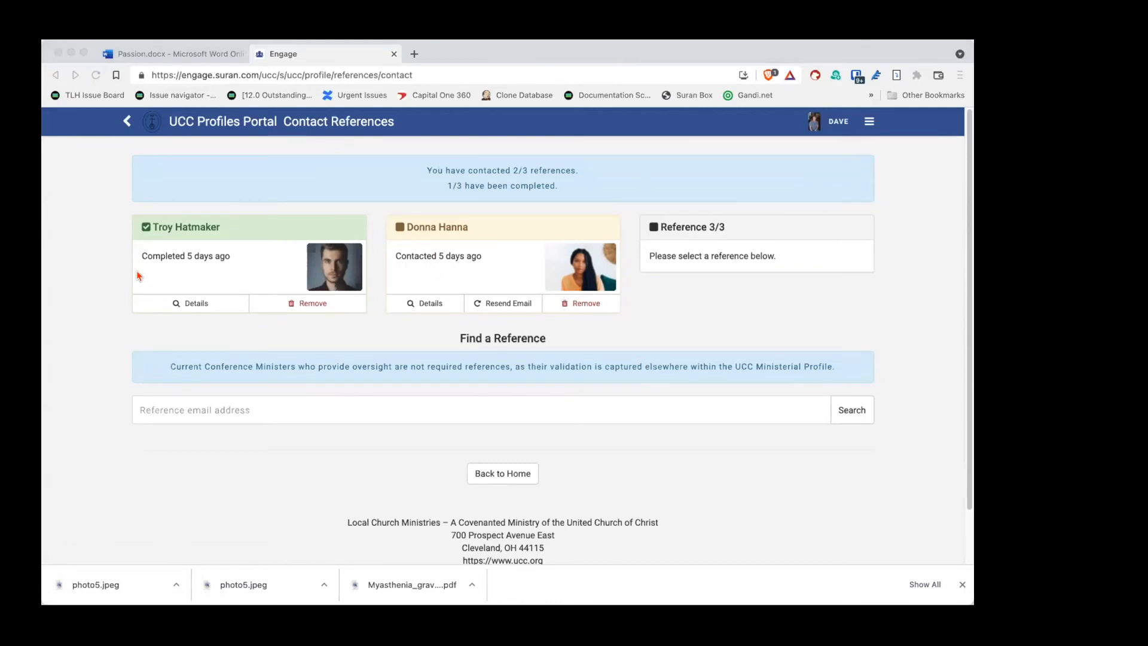
Step: Search for a third reference by the reference's e-mail address, which finds no match
left_click(111, 284)
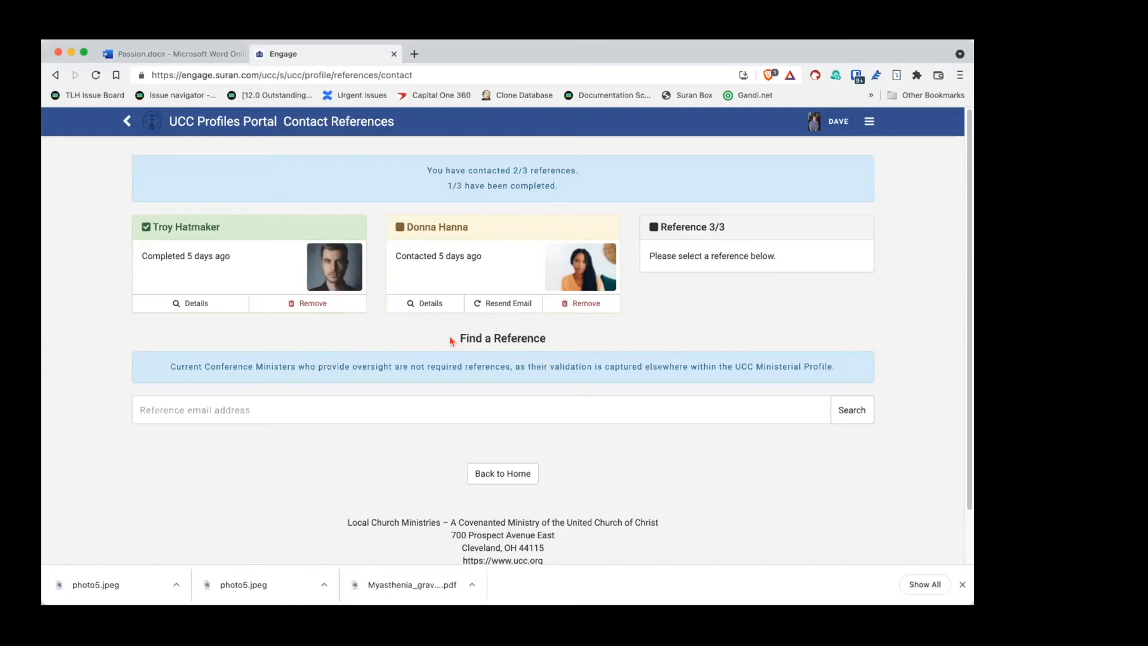
left_click(261, 408)
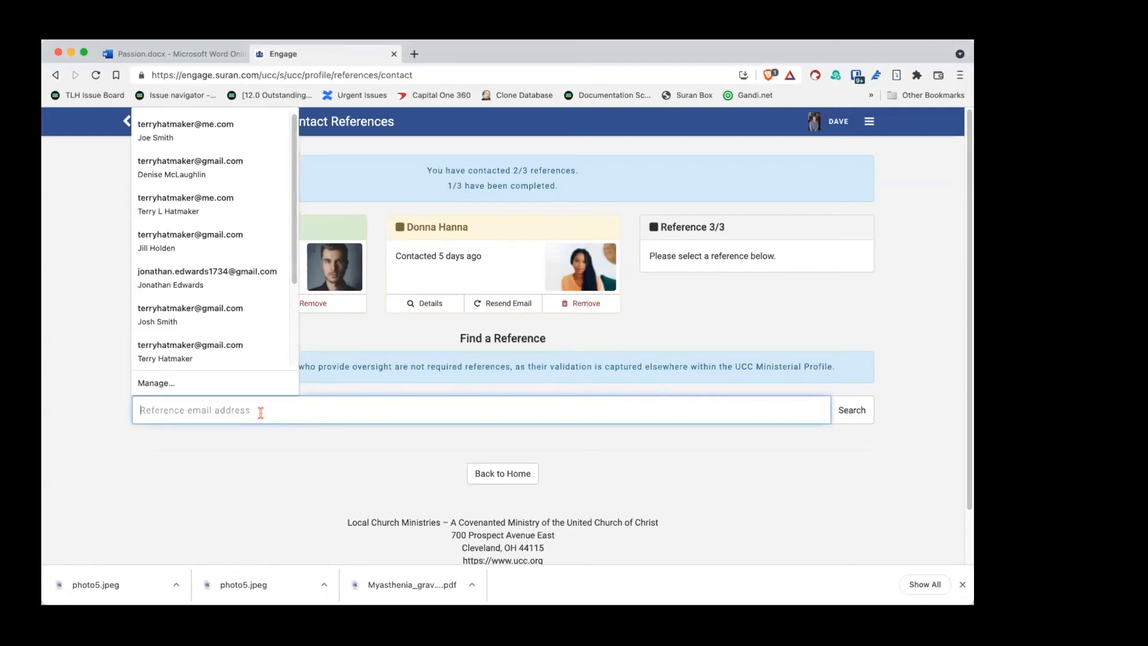
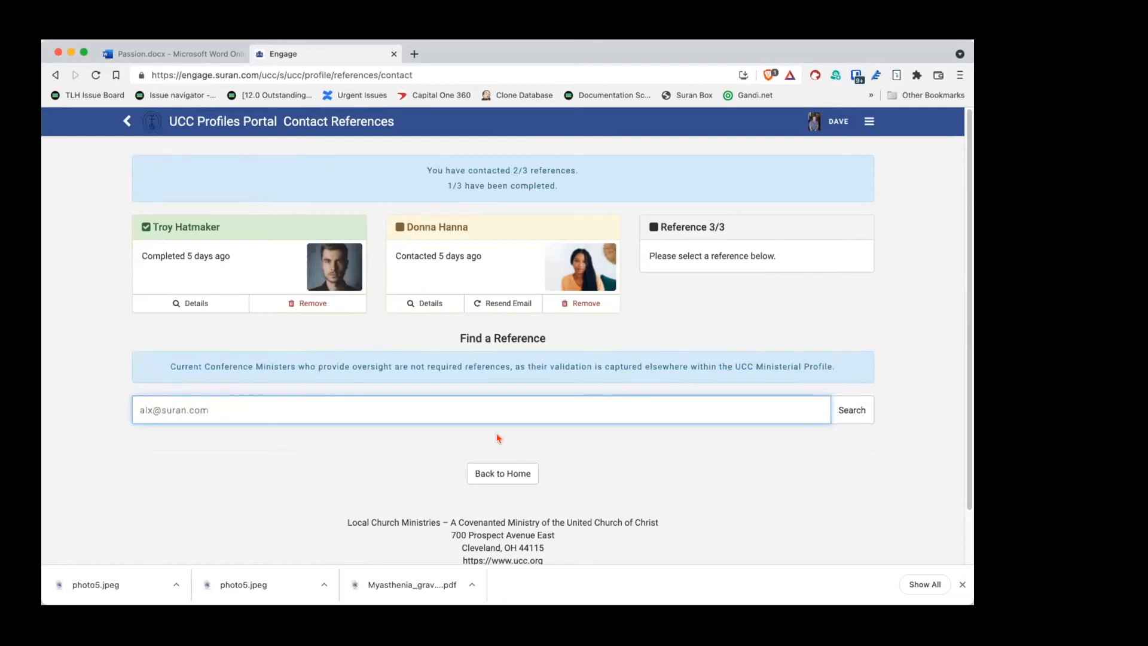
left_click(849, 409)
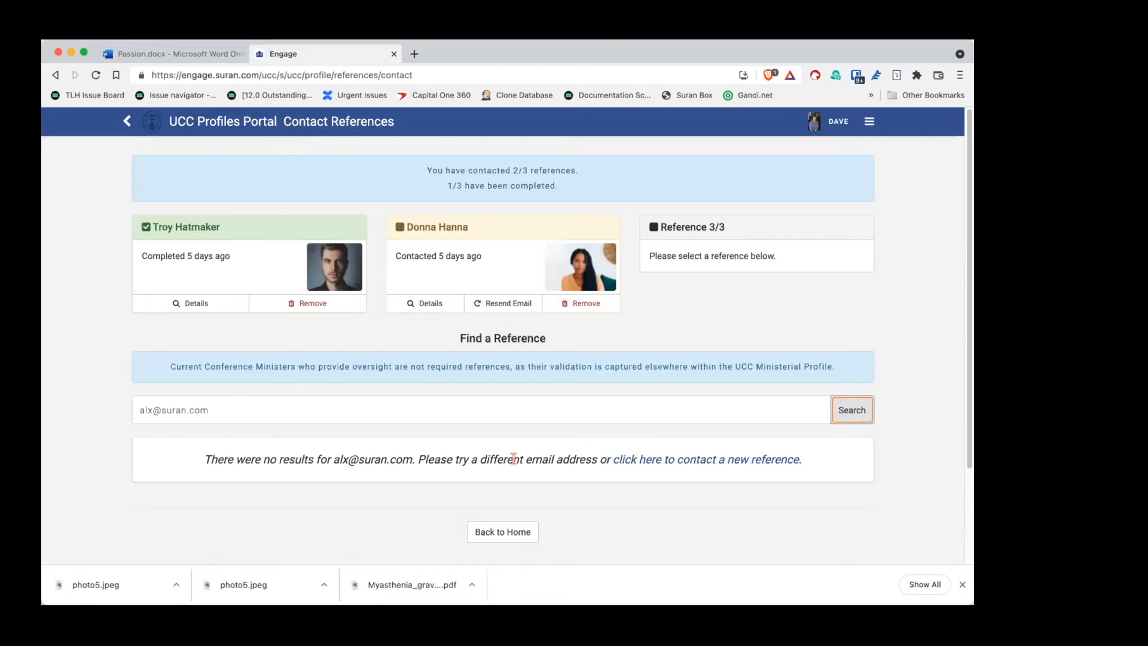
left_click(674, 460)
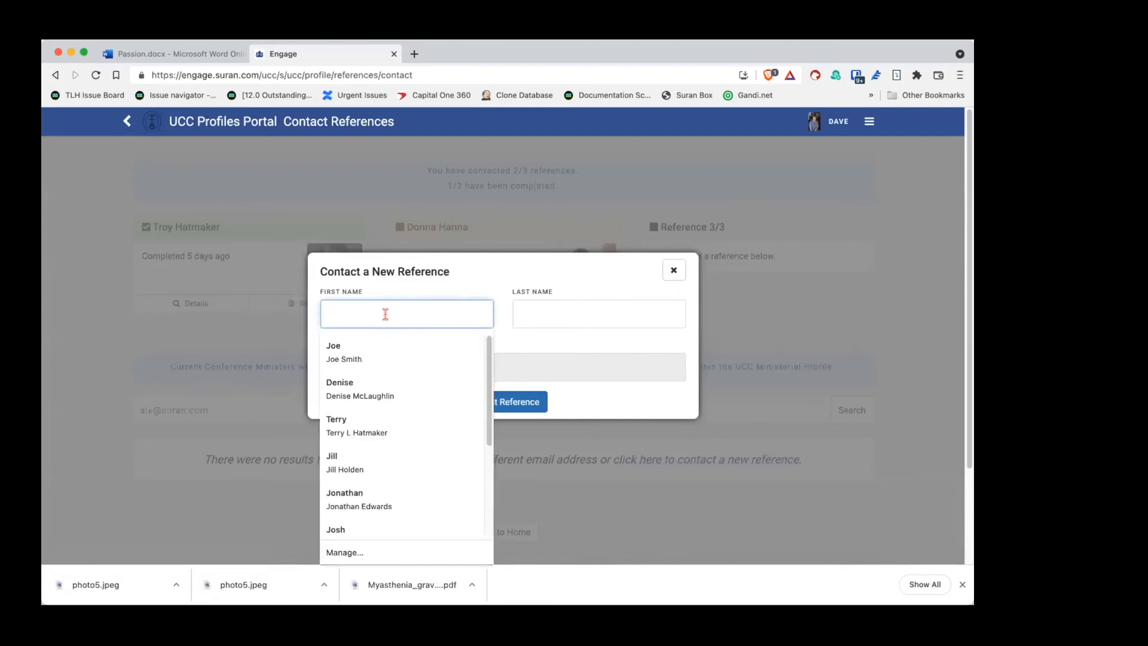
left_click(557, 348)
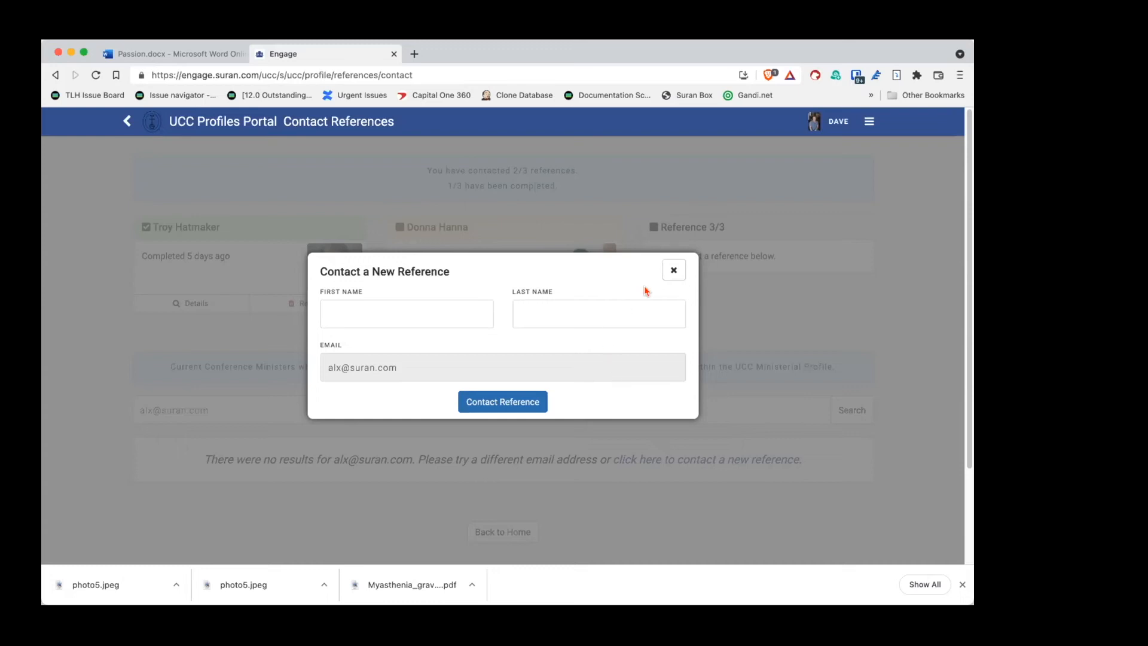
left_click(672, 270)
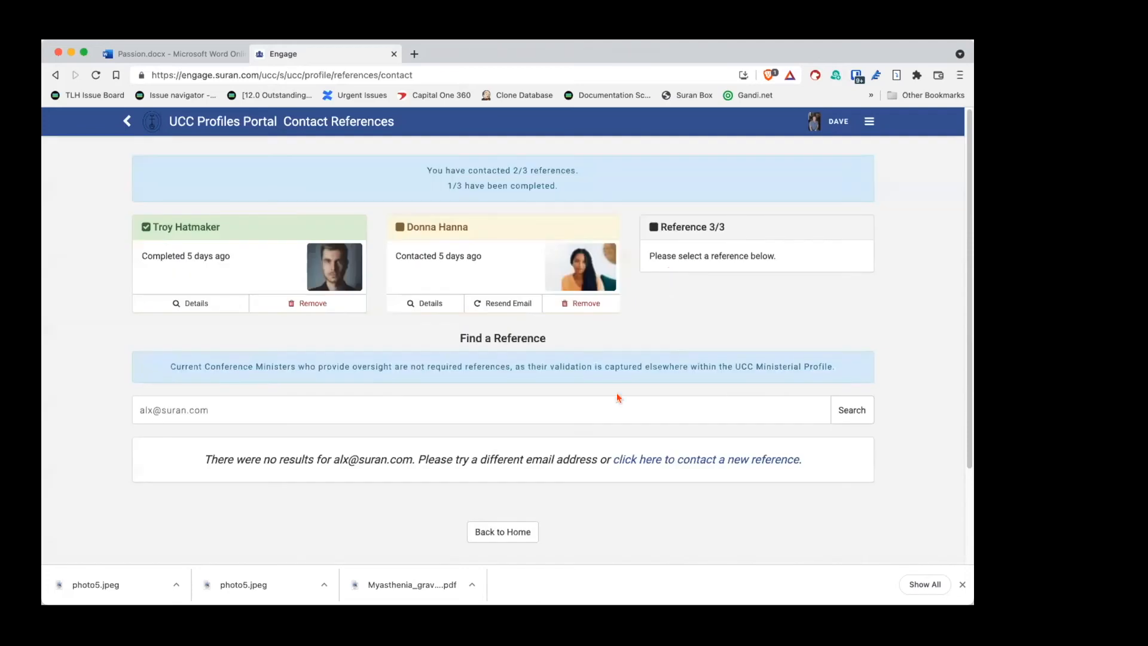
Step: Fix the typo in the reference's e-mail address and search again
left_click(146, 409)
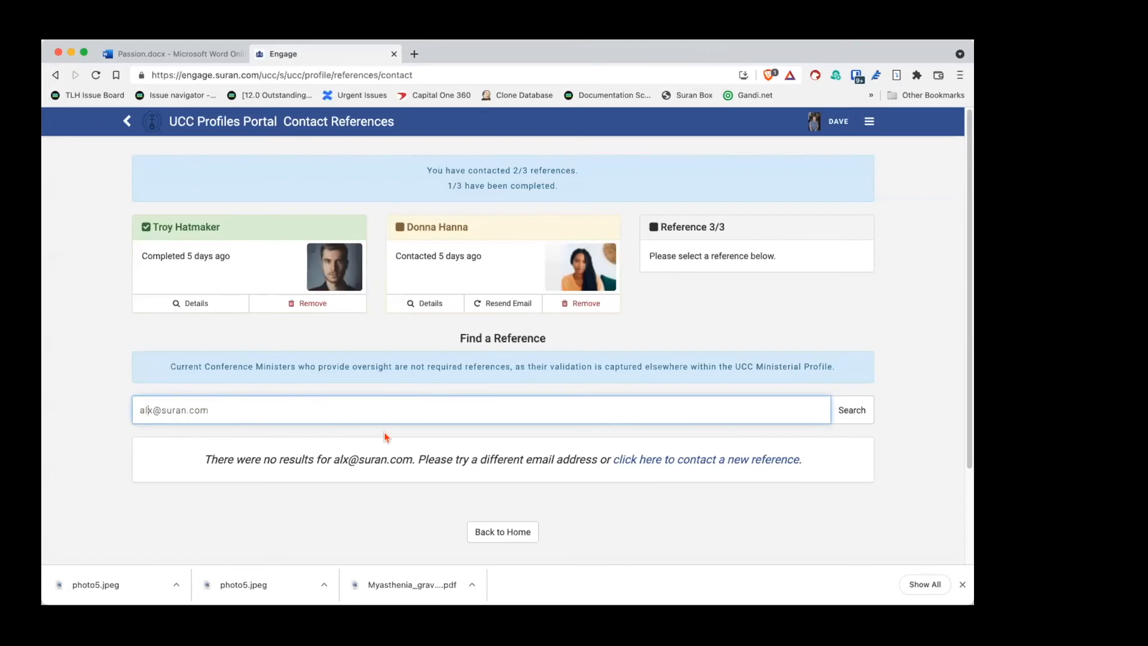
type("e")
left_click(844, 411)
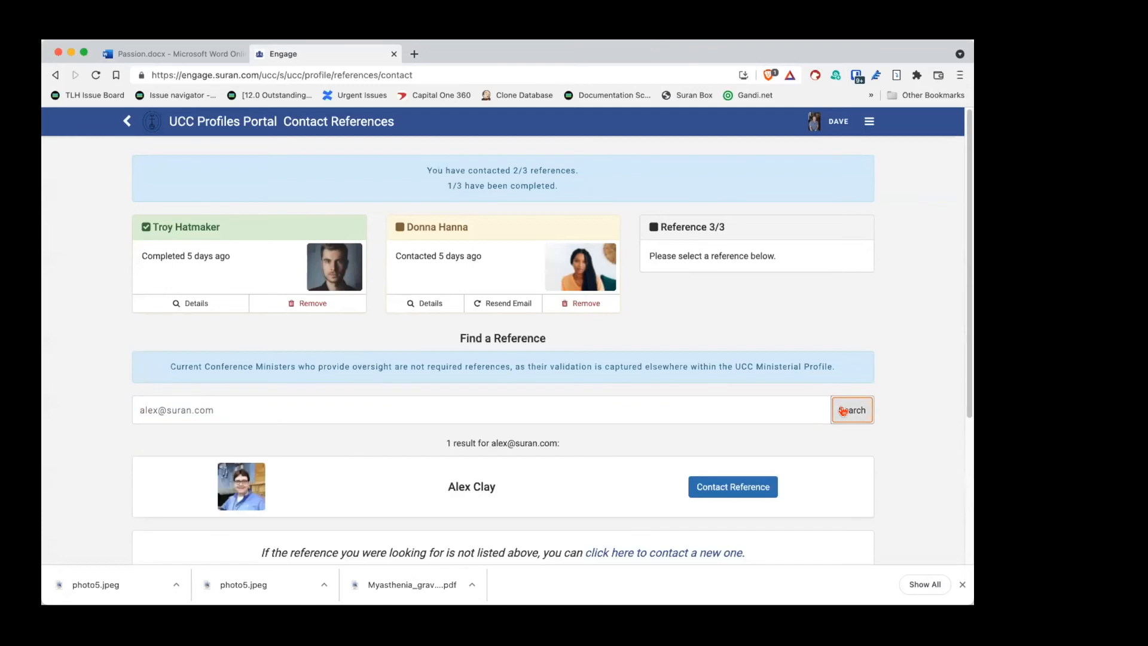
scroll(921, 438, "down", 3)
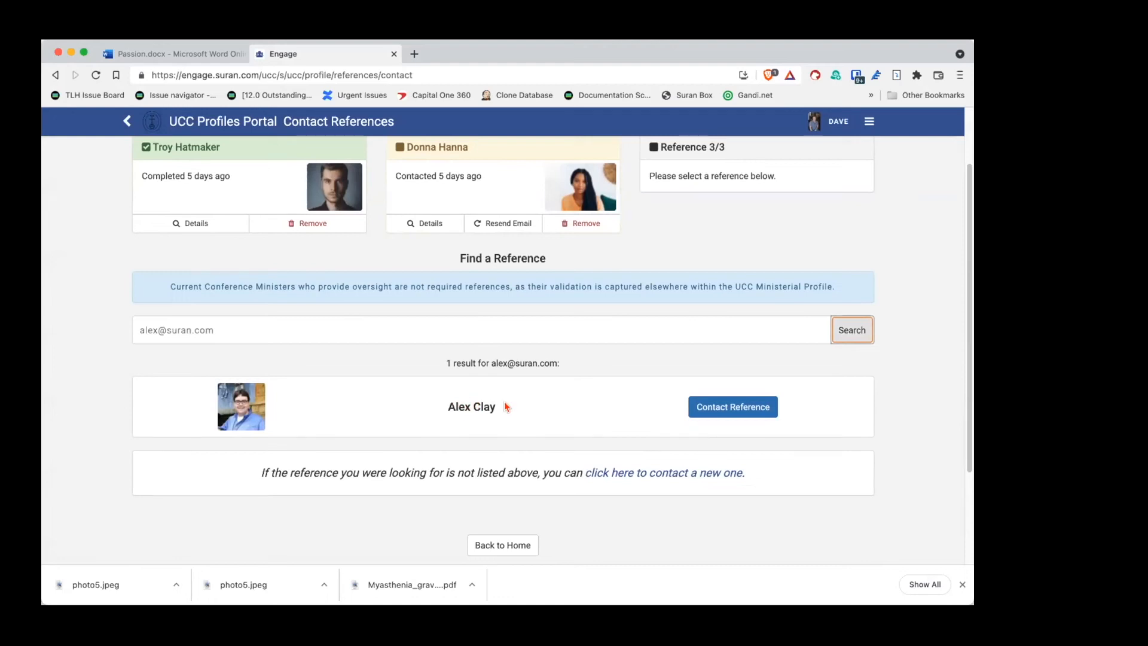
Step: Send a reference request to the found person, reaching 3 of 3 contacted, and return home
left_click(724, 409)
left_click(503, 371)
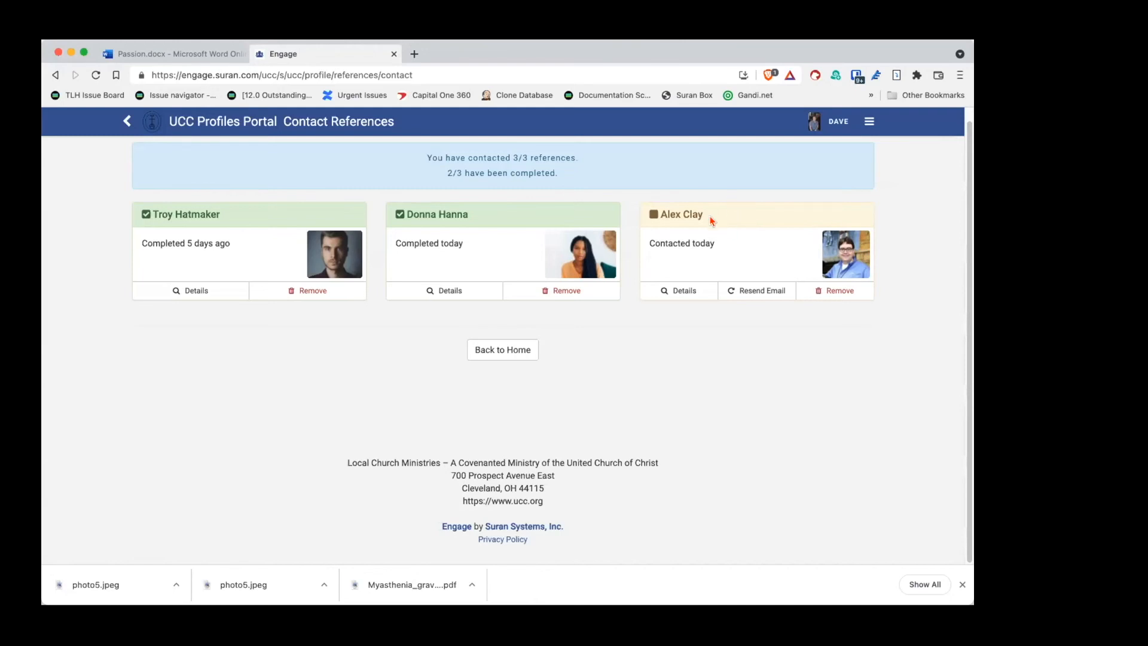
left_click(513, 345)
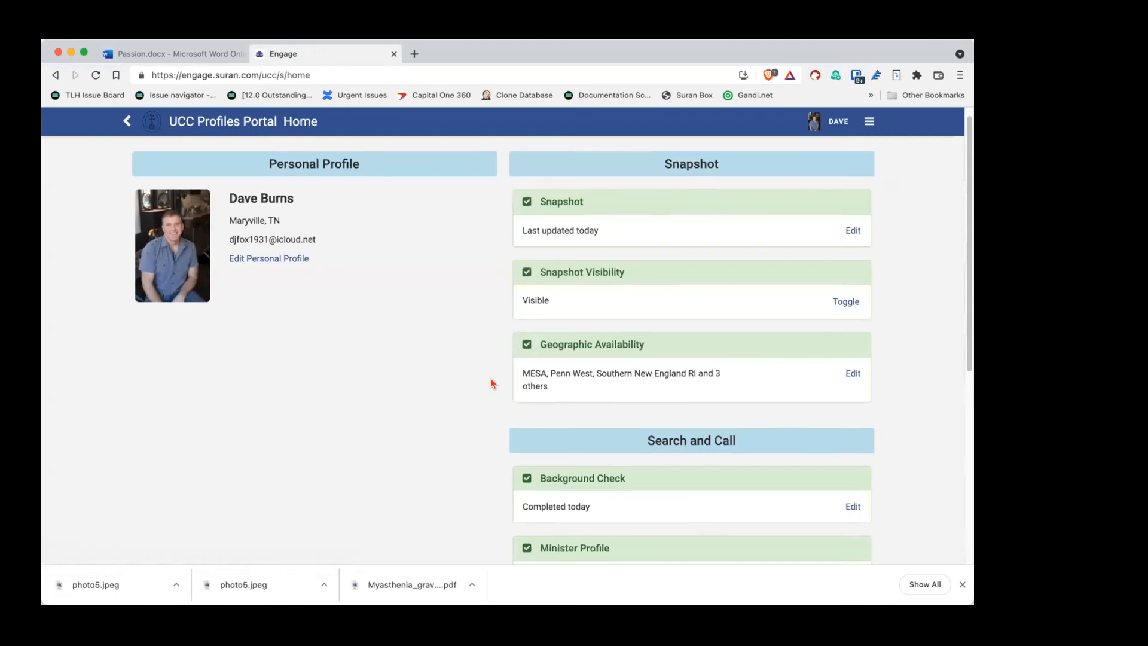
scroll(494, 384, "down", 3)
scroll(491, 384, "down", 4)
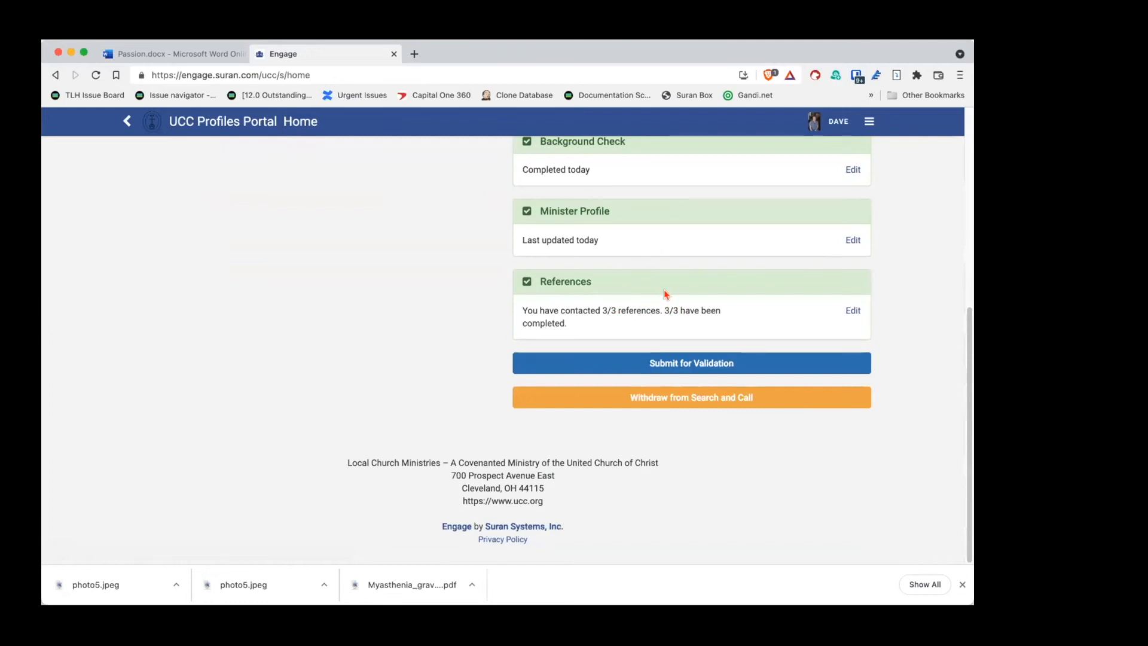
left_click(855, 312)
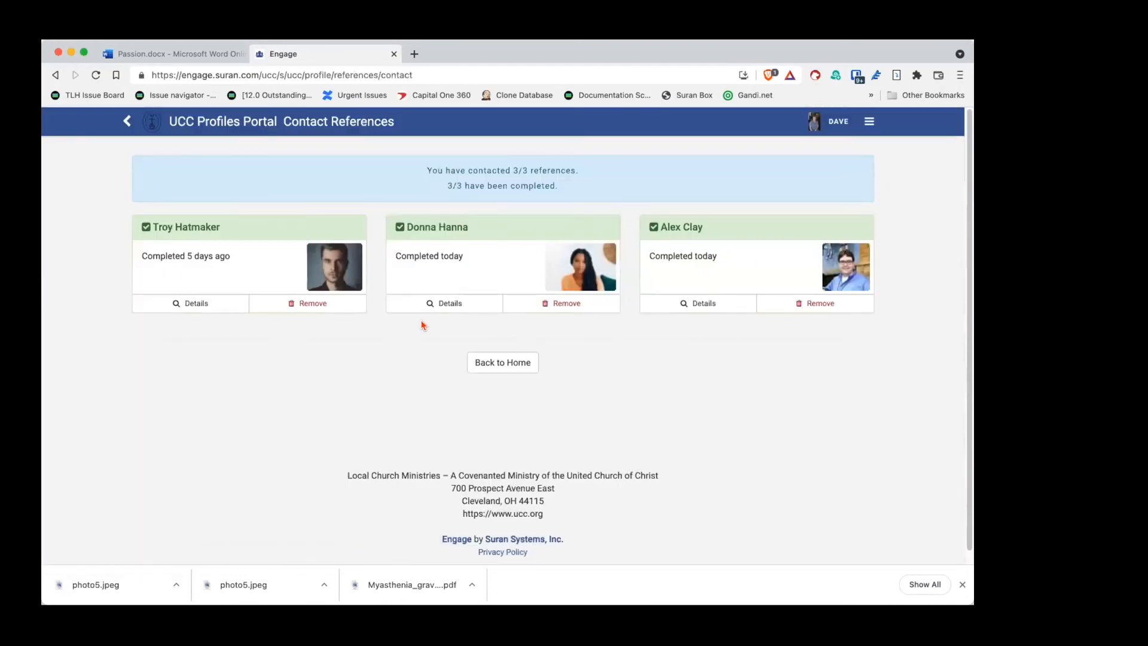
left_click(196, 304)
scroll(464, 347, "down", 2)
scroll(463, 347, "down", 6)
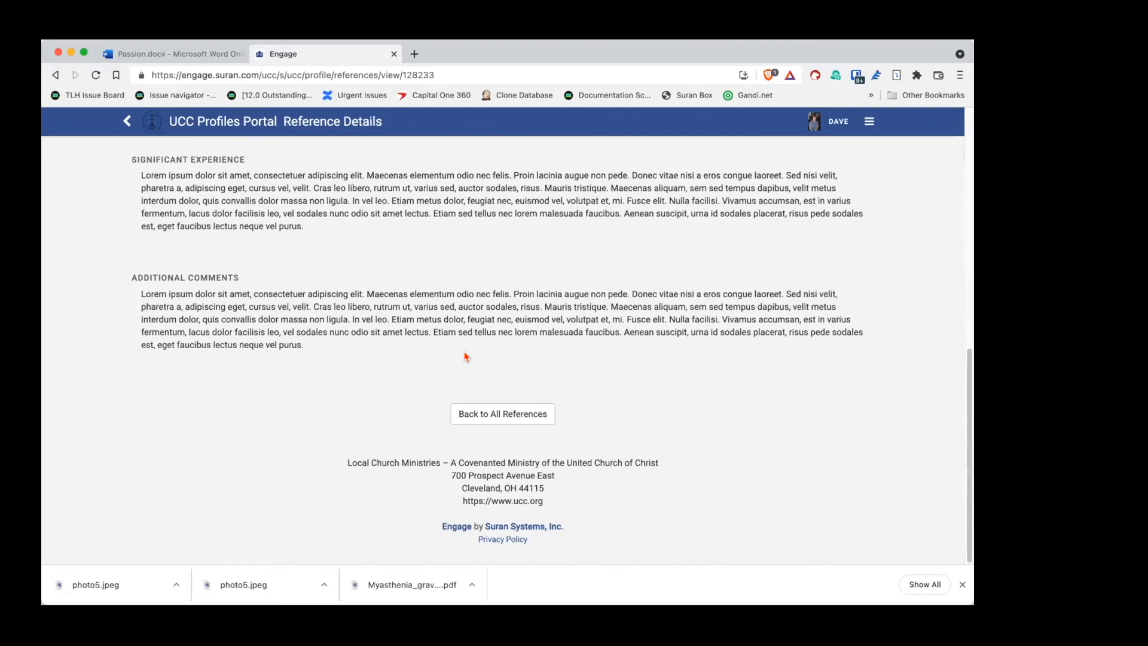
scroll(465, 357, "up", 6)
scroll(465, 357, "down", 5)
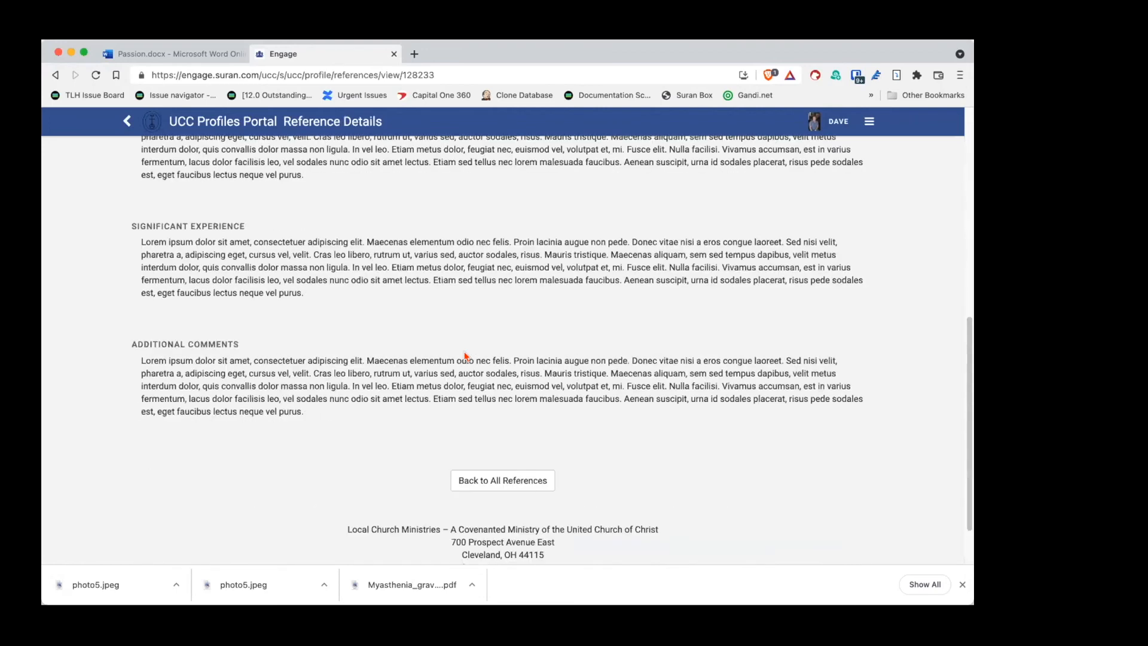
left_click(490, 450)
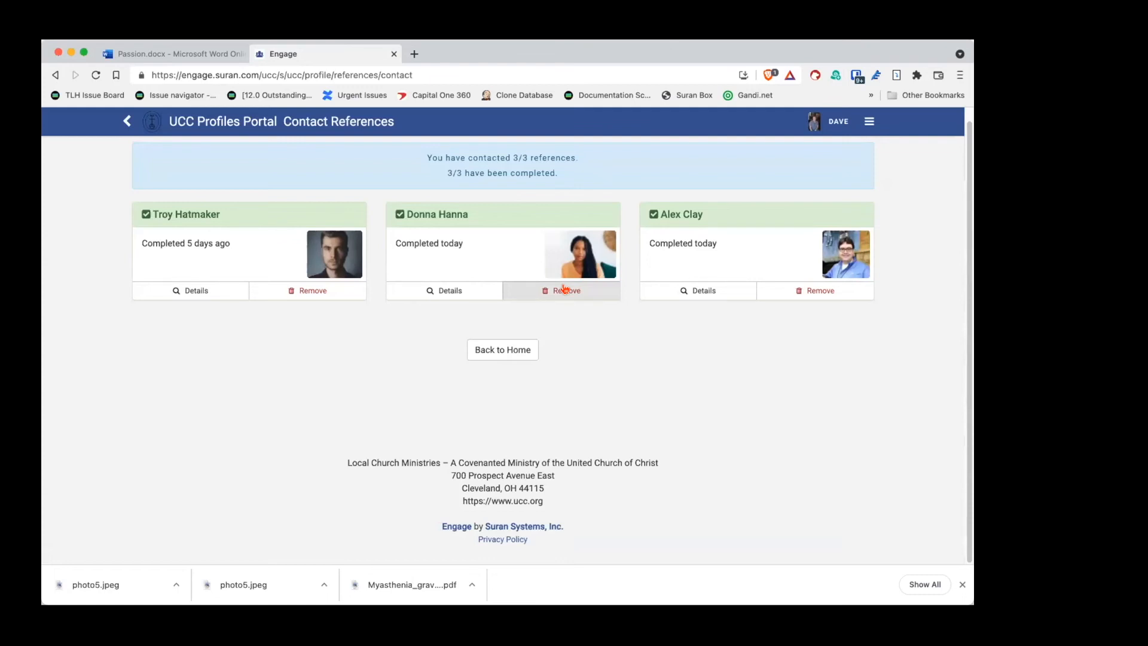
left_click(488, 349)
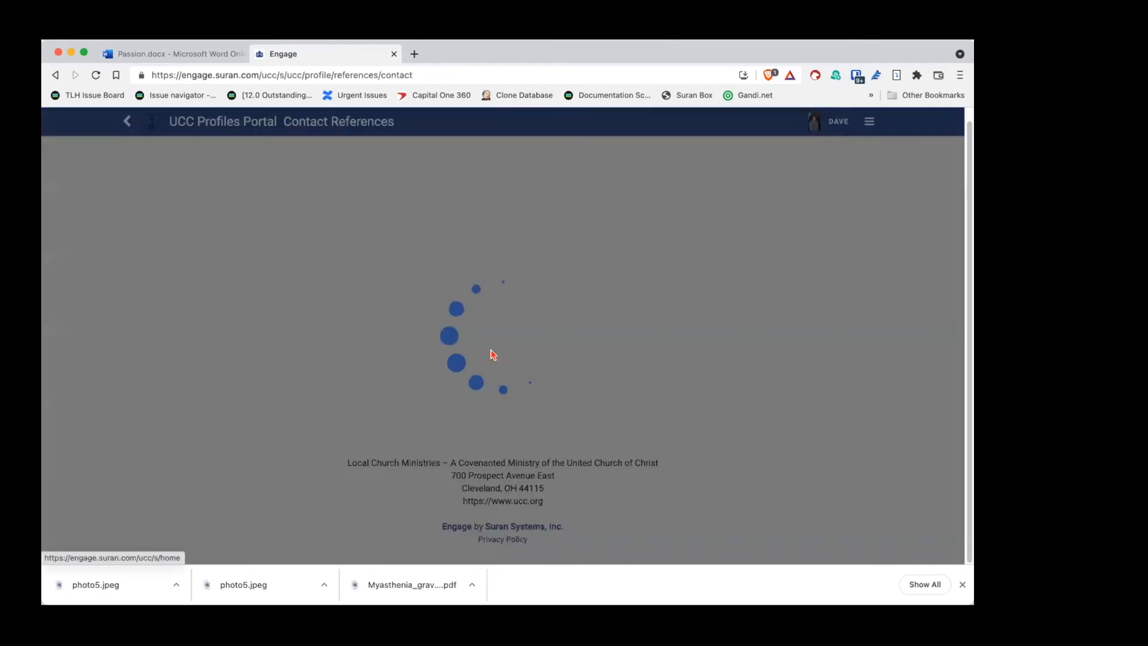
scroll(491, 332, "down", 6)
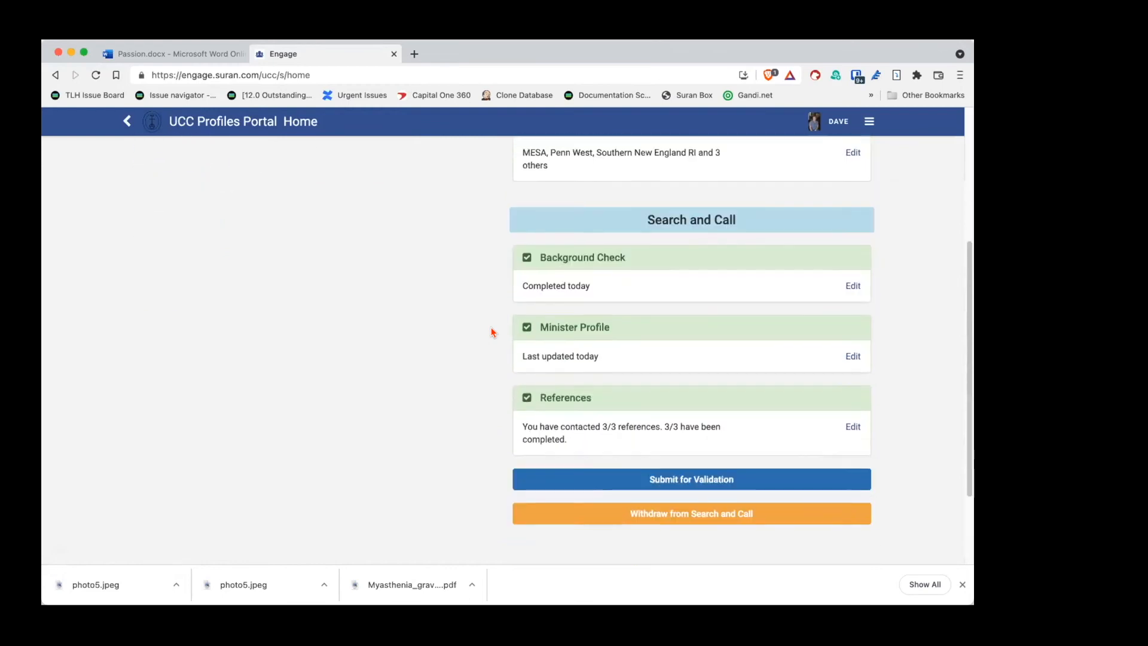
scroll(491, 332, "up", 2)
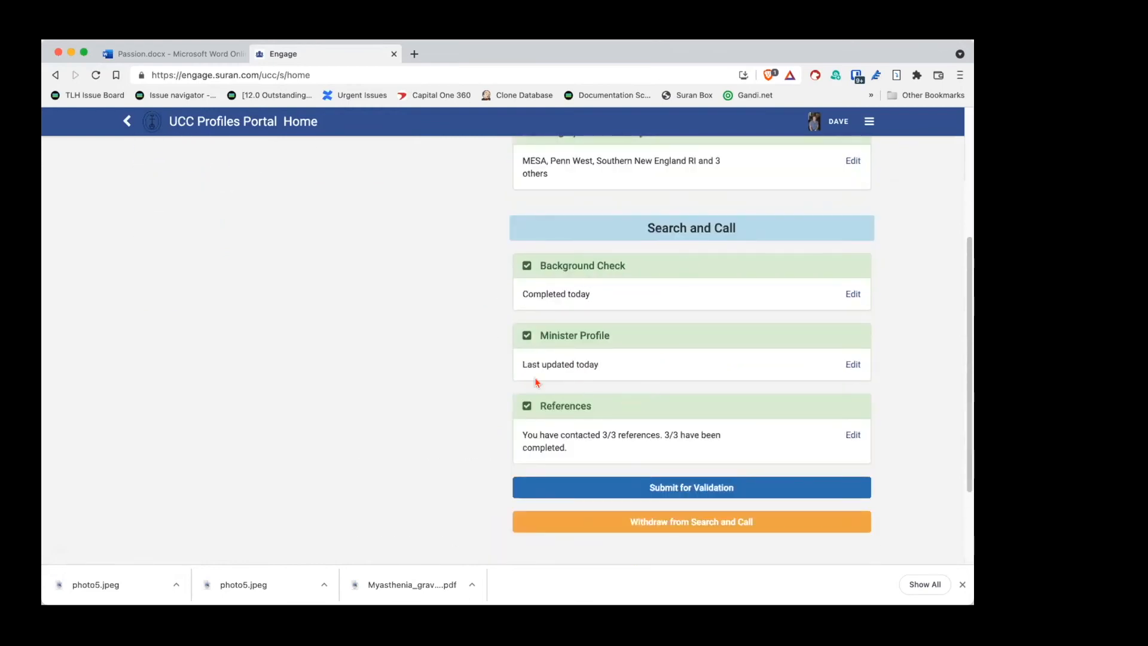
scroll(493, 356, "down", 1)
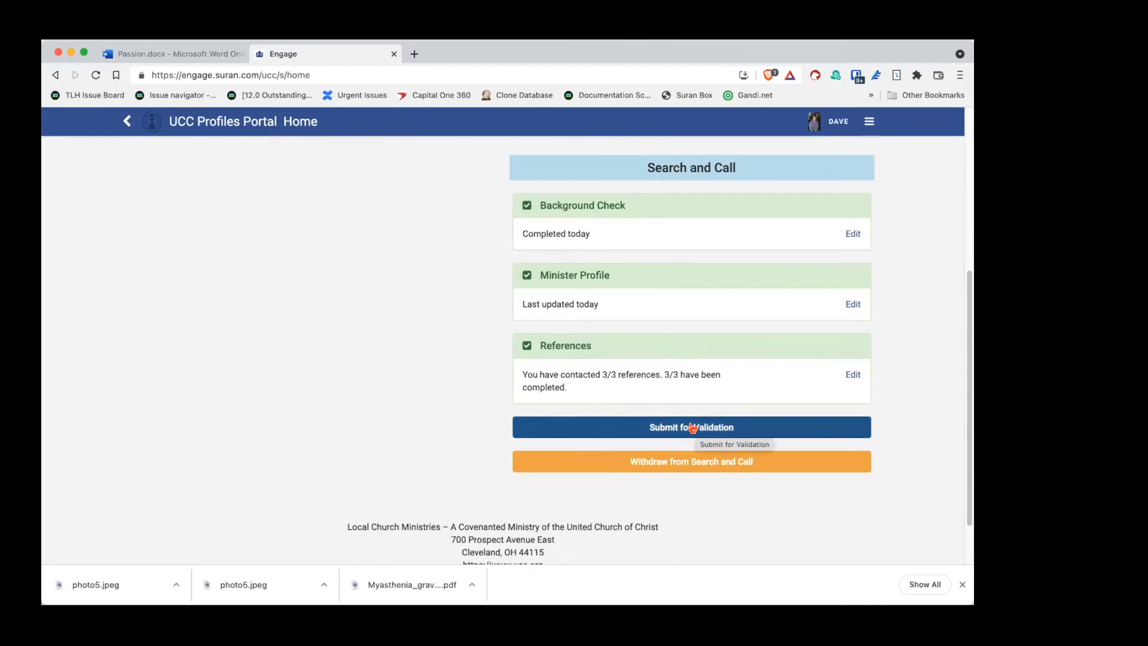
Step: From Submit for Validation, open View Draft Profile and scroll through the whole draft
left_click(692, 426)
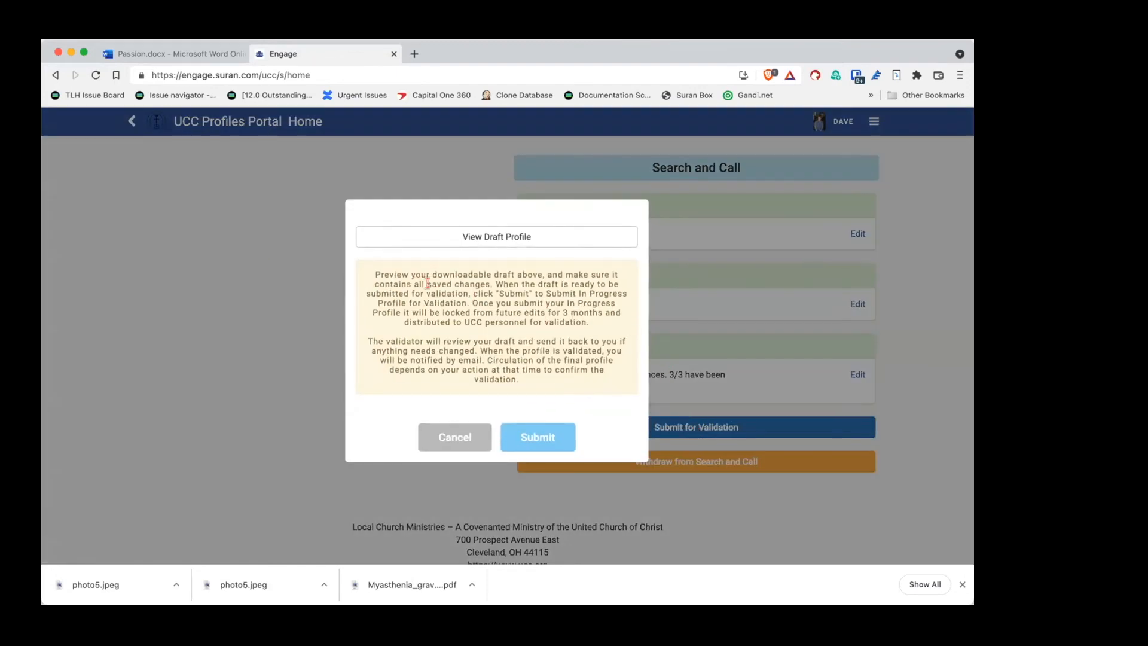
left_click(498, 237)
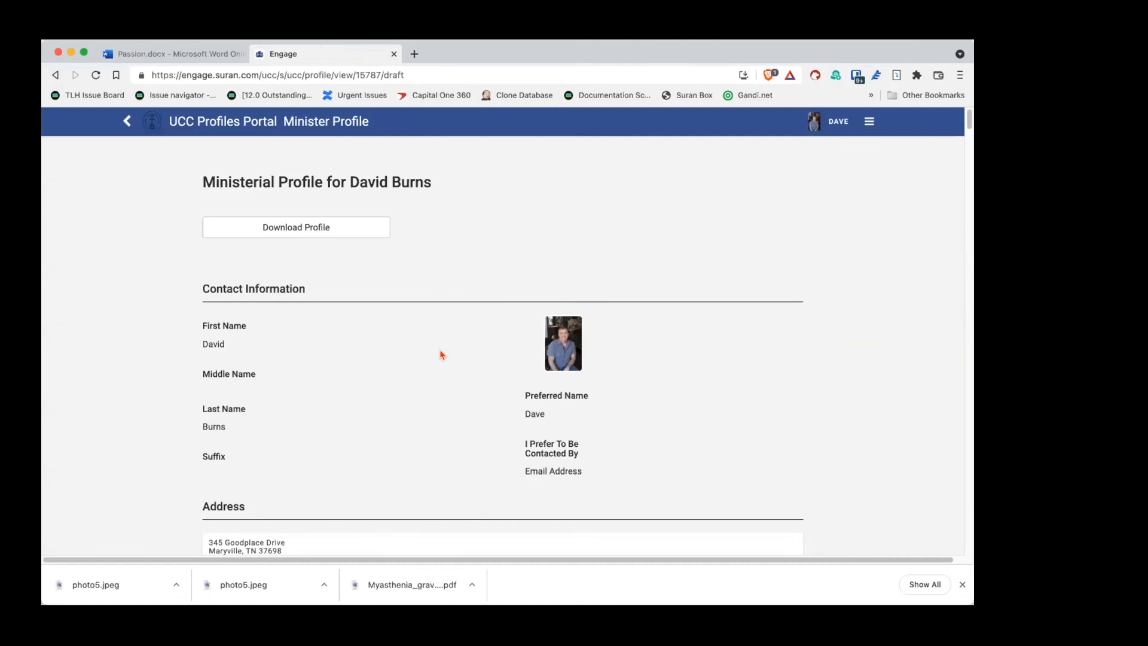
scroll(441, 354, "down", 4)
scroll(442, 354, "down", 15)
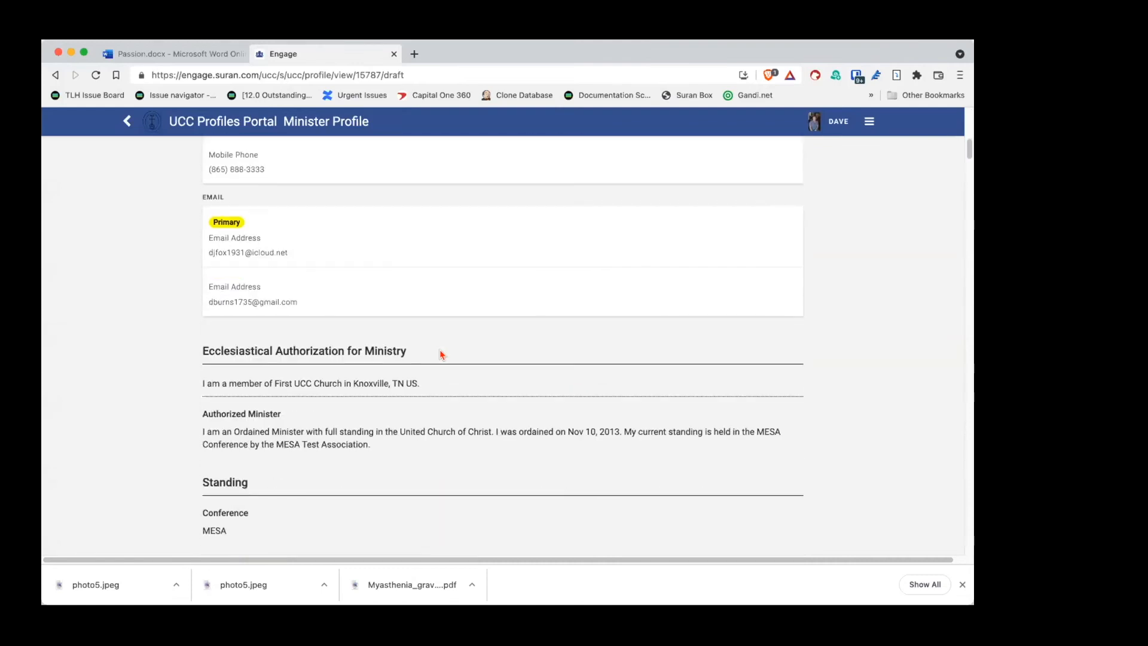
scroll(441, 354, "down", 10)
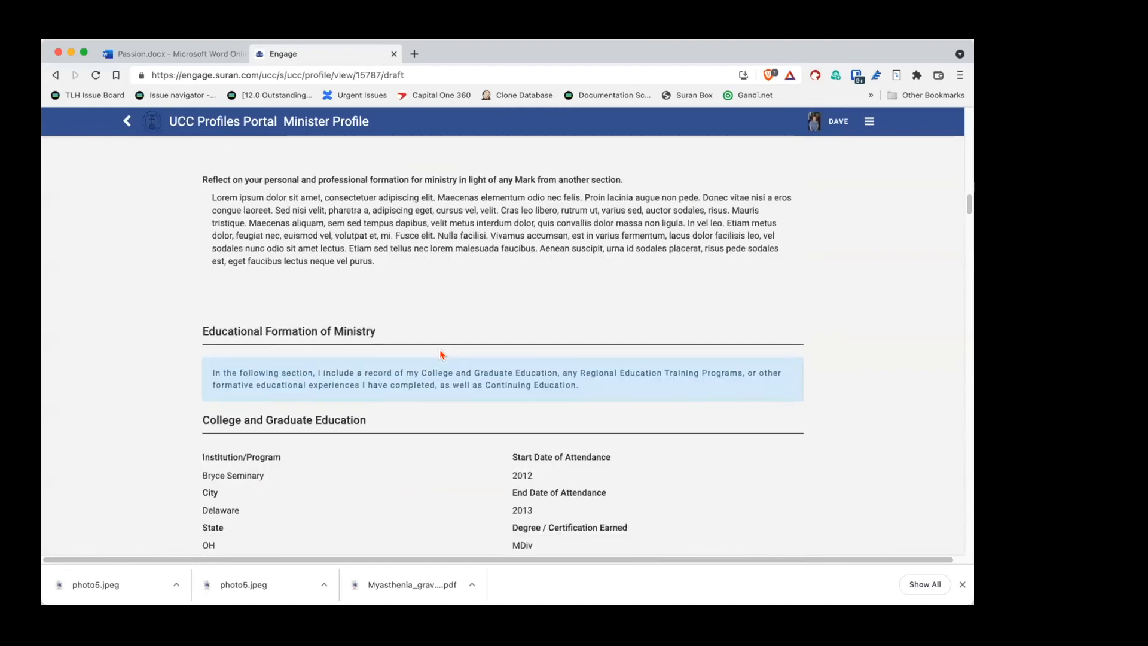
scroll(441, 354, "down", 5)
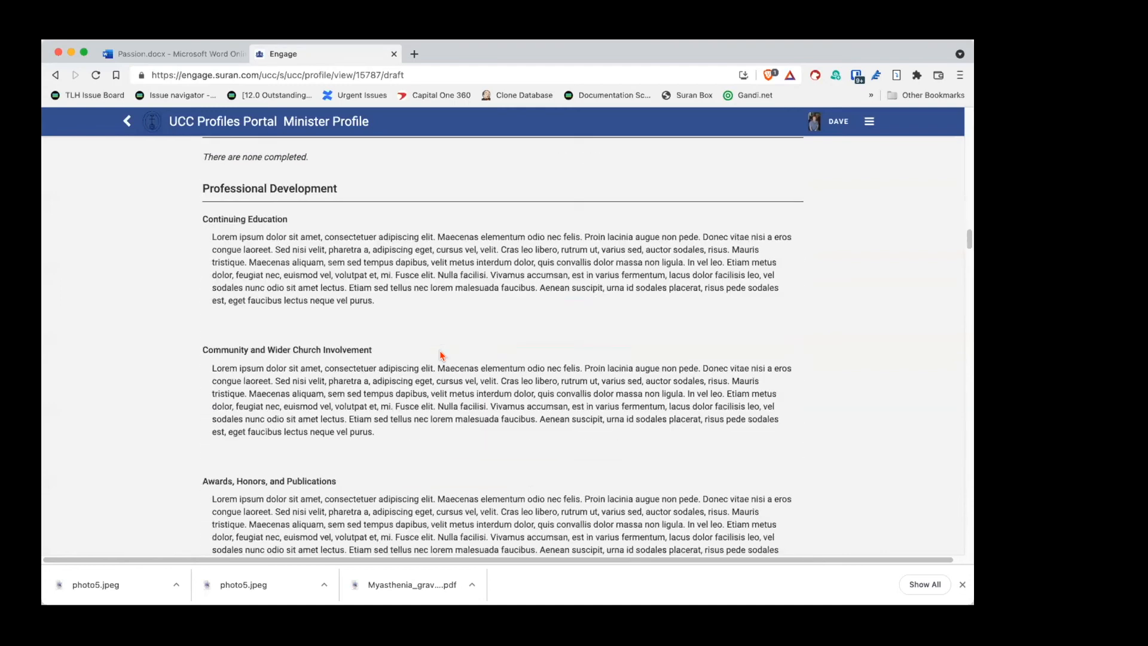
scroll(442, 355, "down", 15)
scroll(441, 355, "down", 15)
scroll(442, 355, "down", 15)
scroll(442, 356, "down", 12)
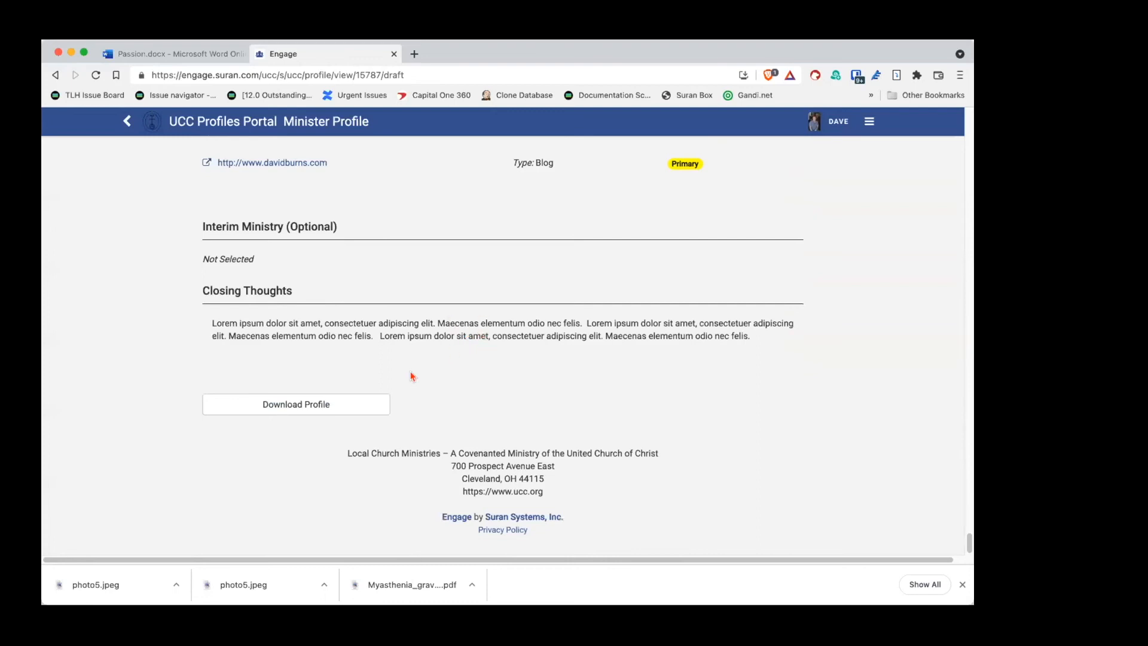
Step: Download the draft minister profile as a PDF
left_click(257, 408)
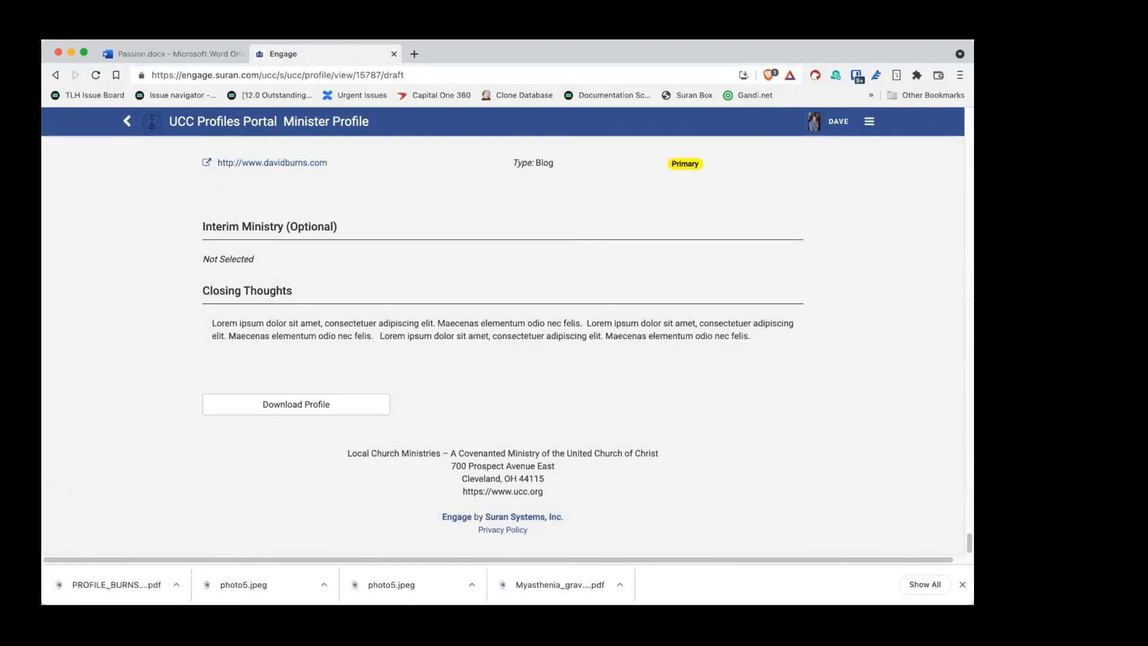
left_click(42, 40)
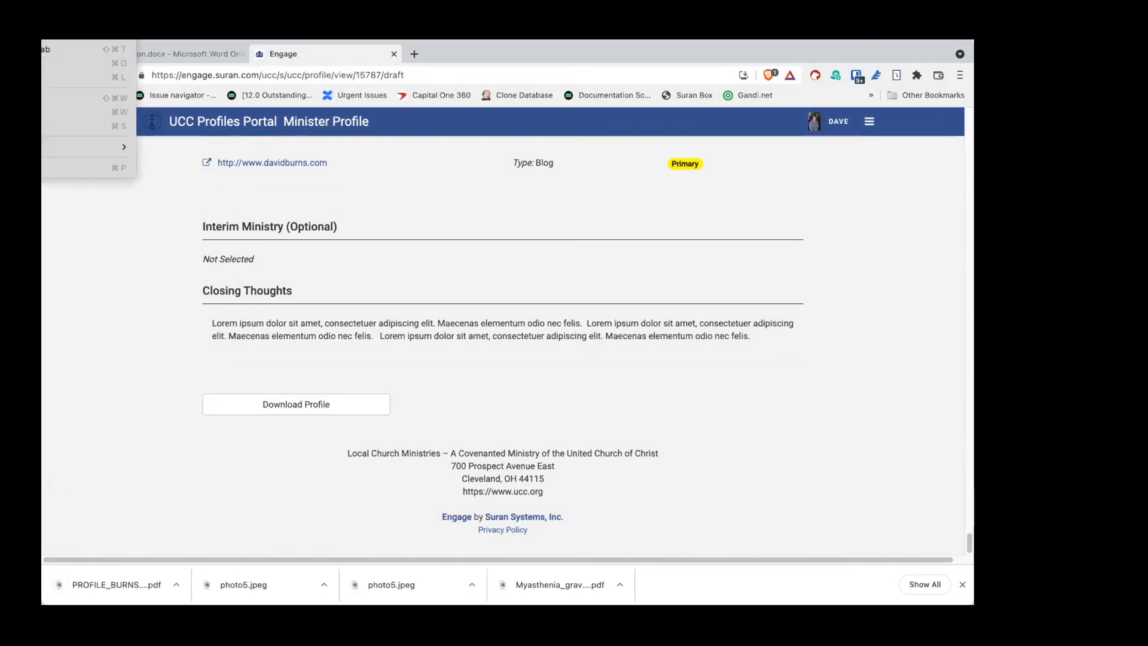
left_click(170, 140)
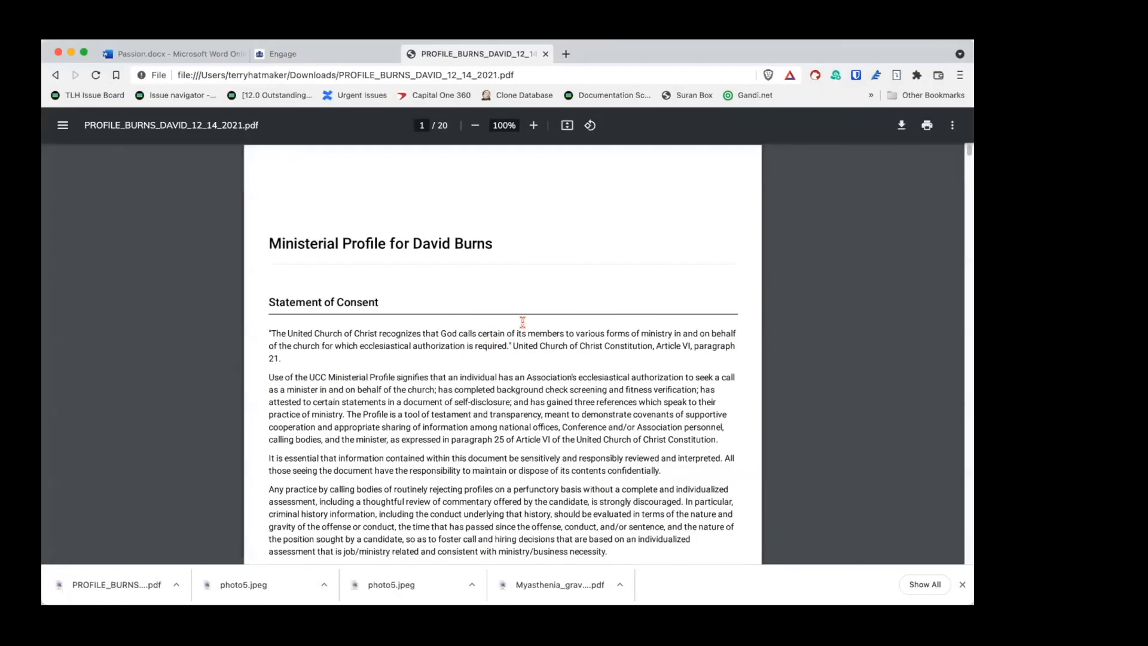
Step: Scroll through the 20-page profile PDF in Chrome, then switch back to Engage's draft profile
scroll(523, 321, "down", 7)
scroll(523, 321, "down", 15)
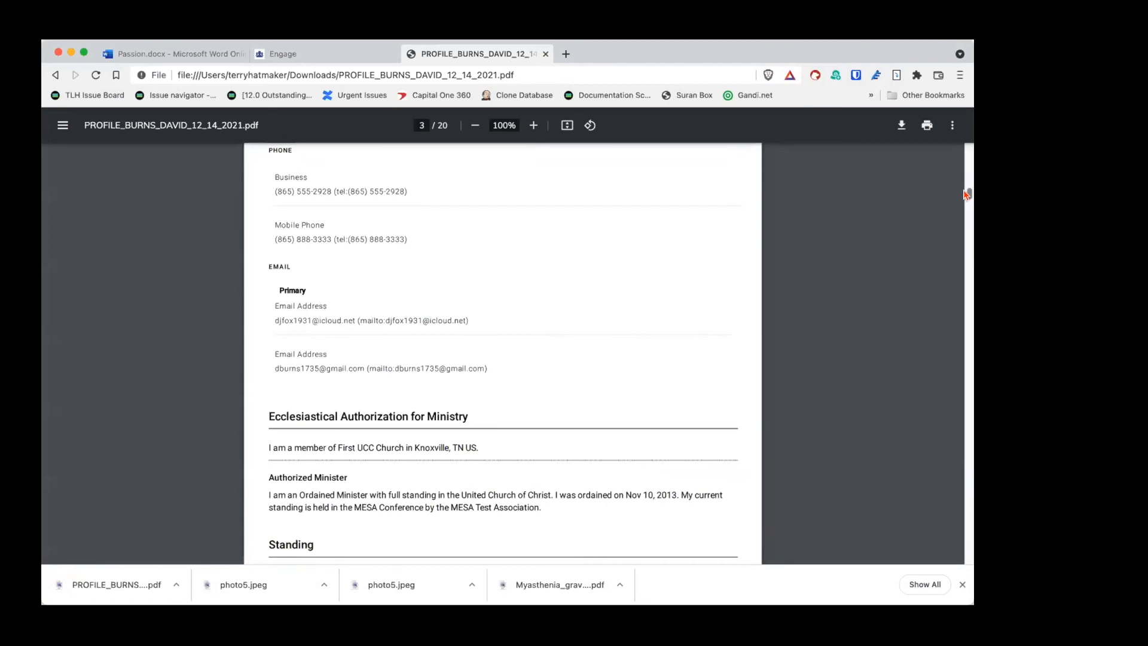
left_click_drag(969, 195, 959, 149)
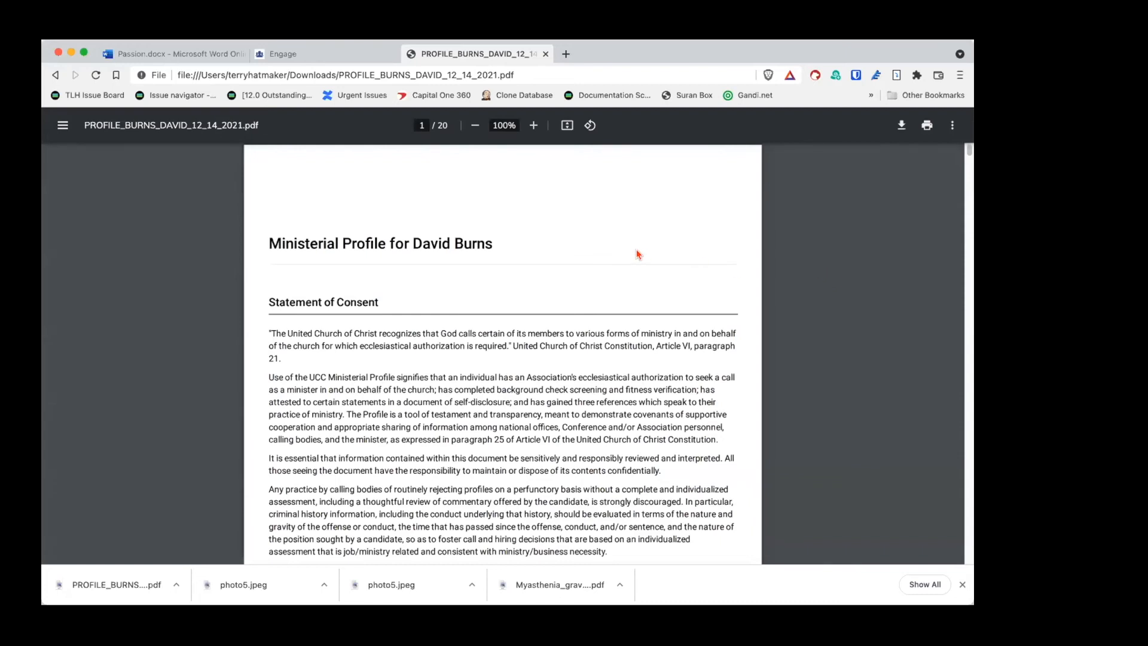
left_click(333, 54)
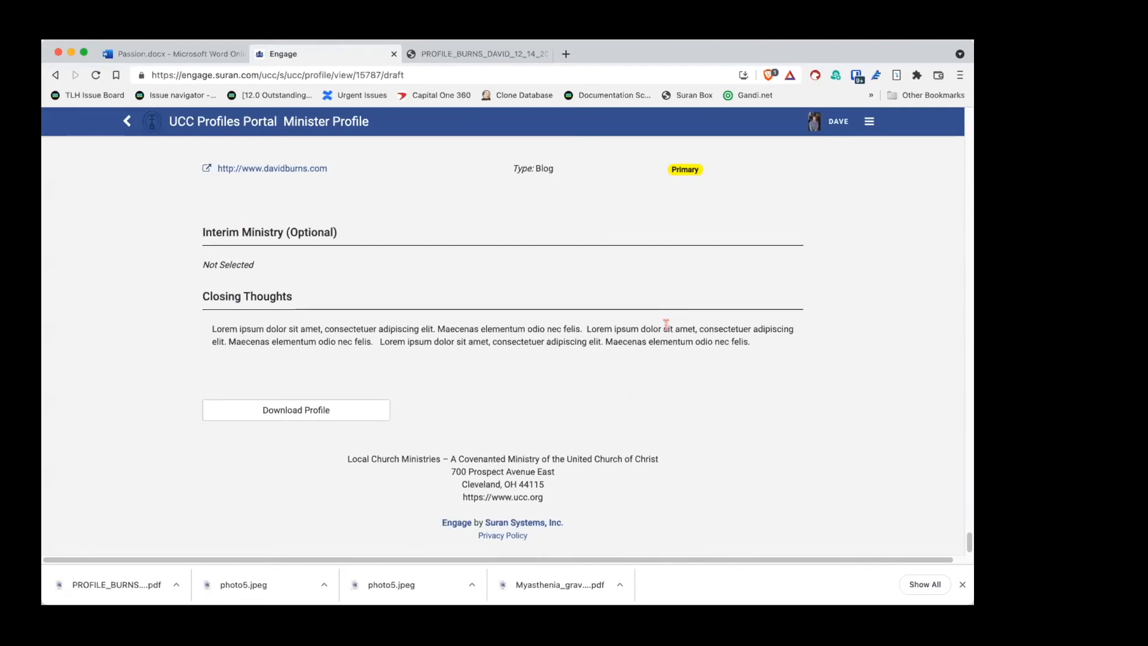
Step: From Home, submit the minister profile for validation, acknowledge success, and reopen it for editing
scroll(656, 327, "up", 4)
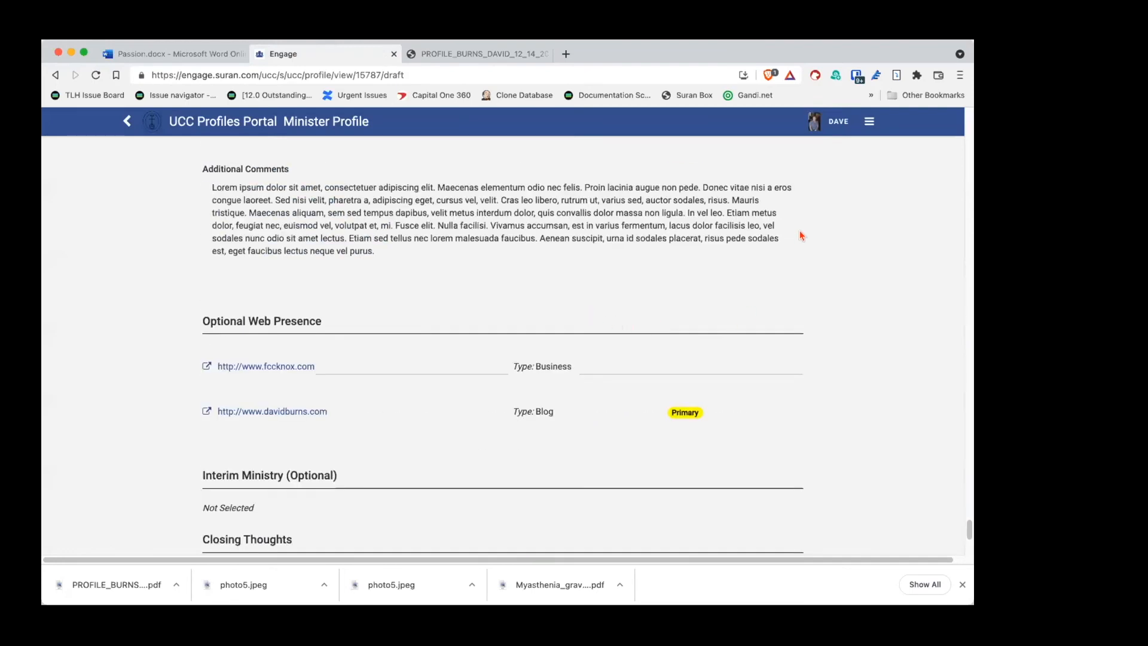
left_click(858, 124)
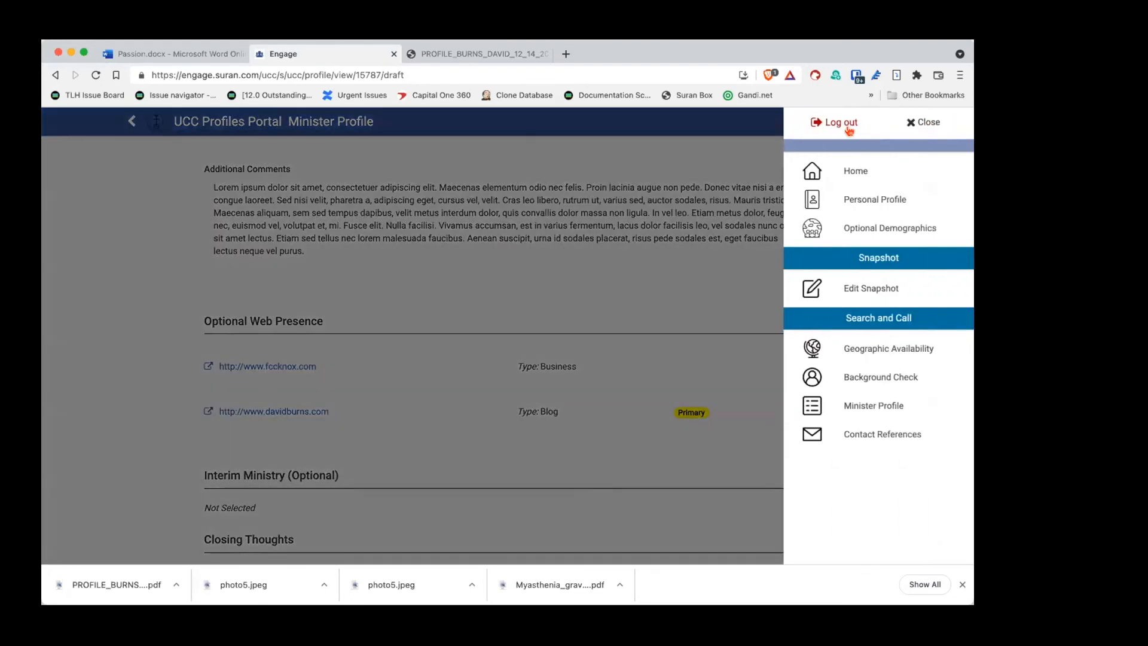
left_click(844, 172)
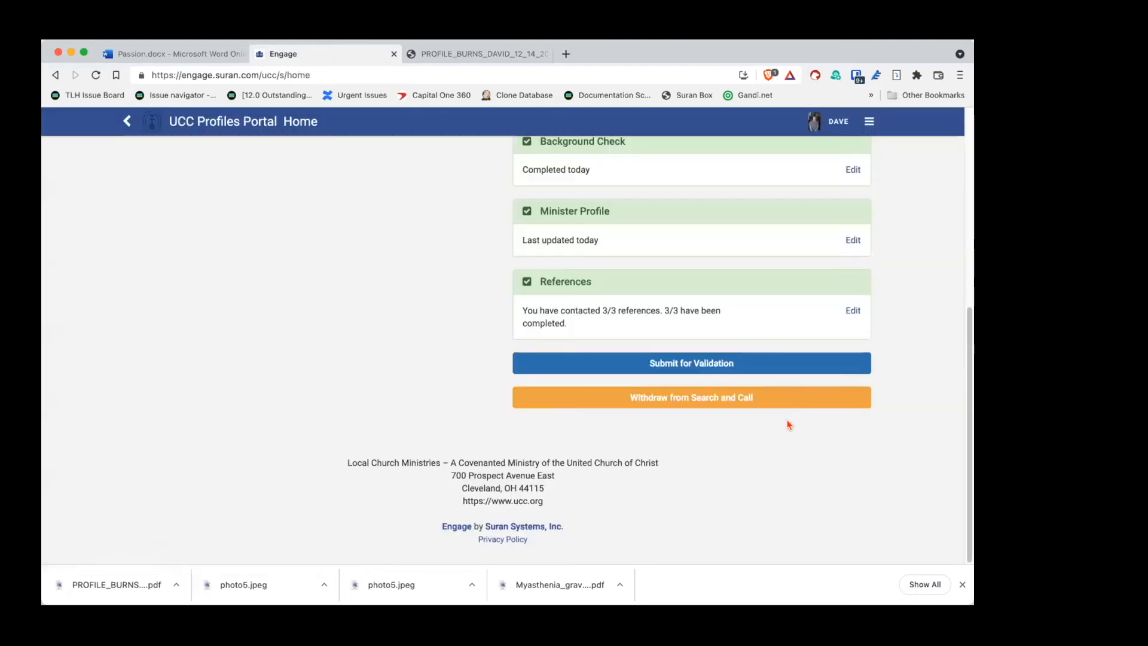
left_click(685, 364)
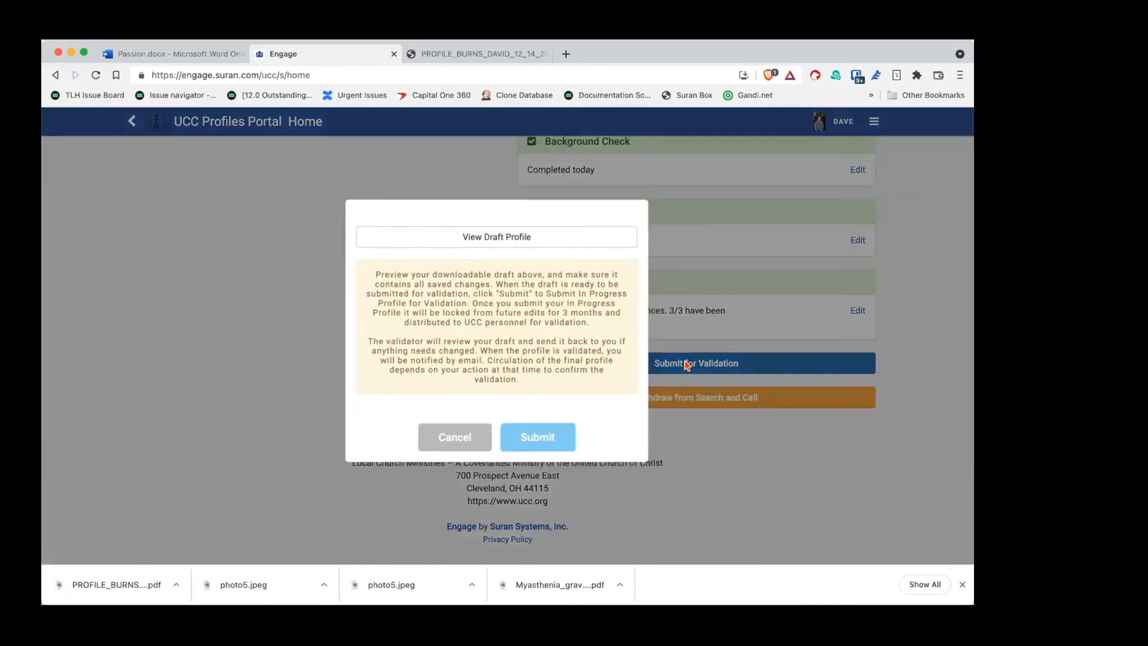
left_click(540, 436)
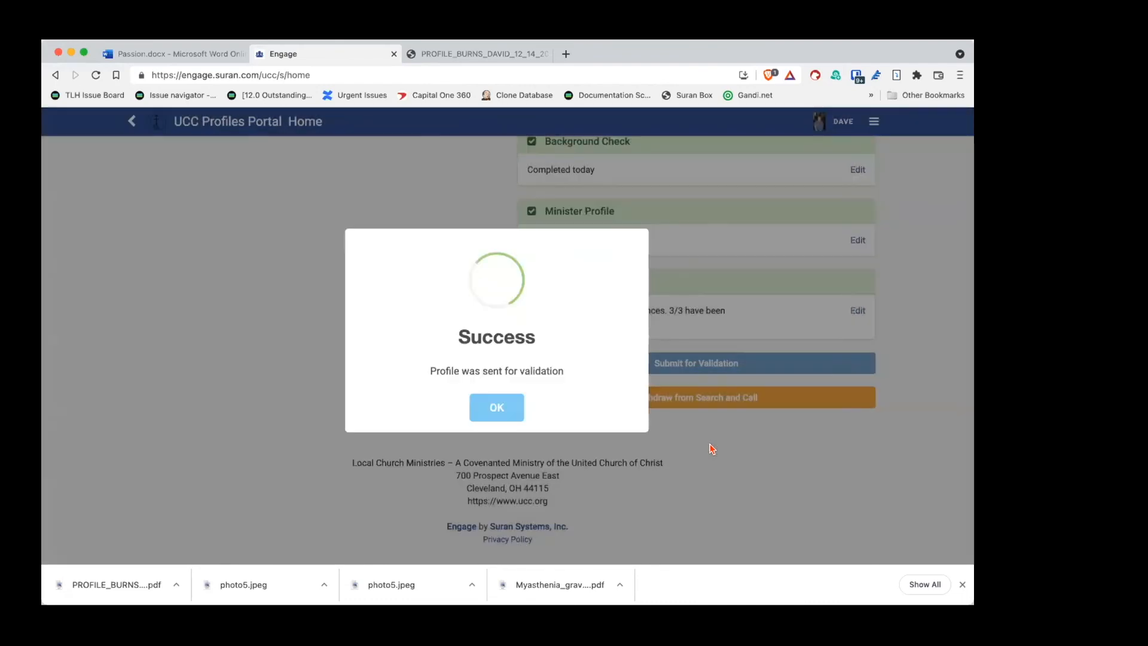
left_click(486, 407)
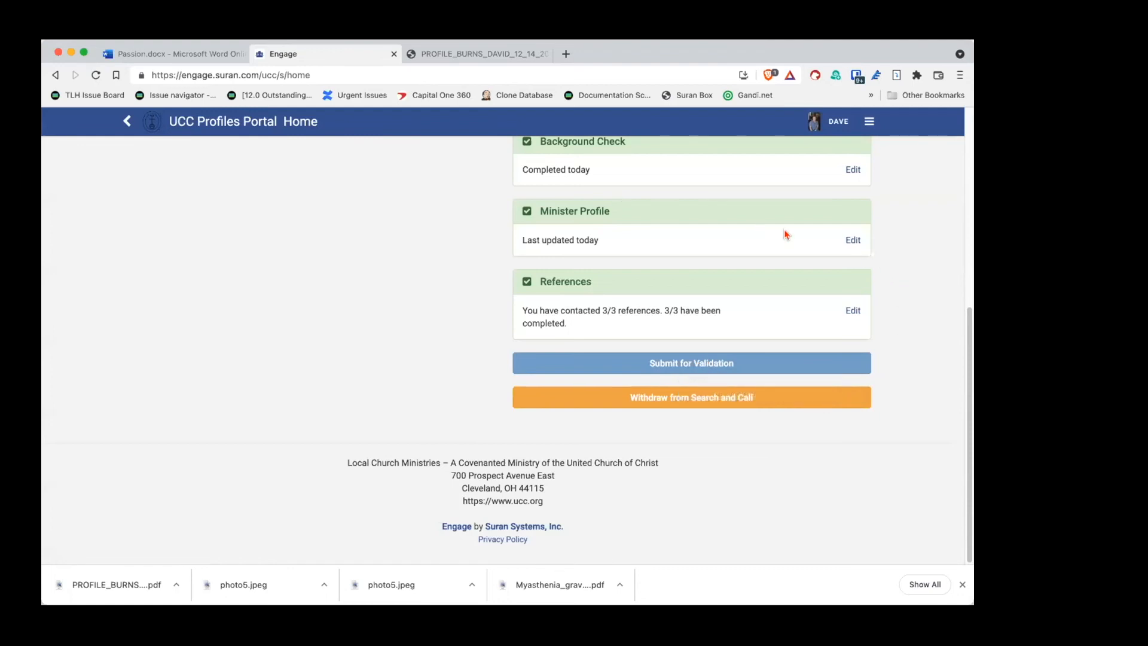
left_click(850, 241)
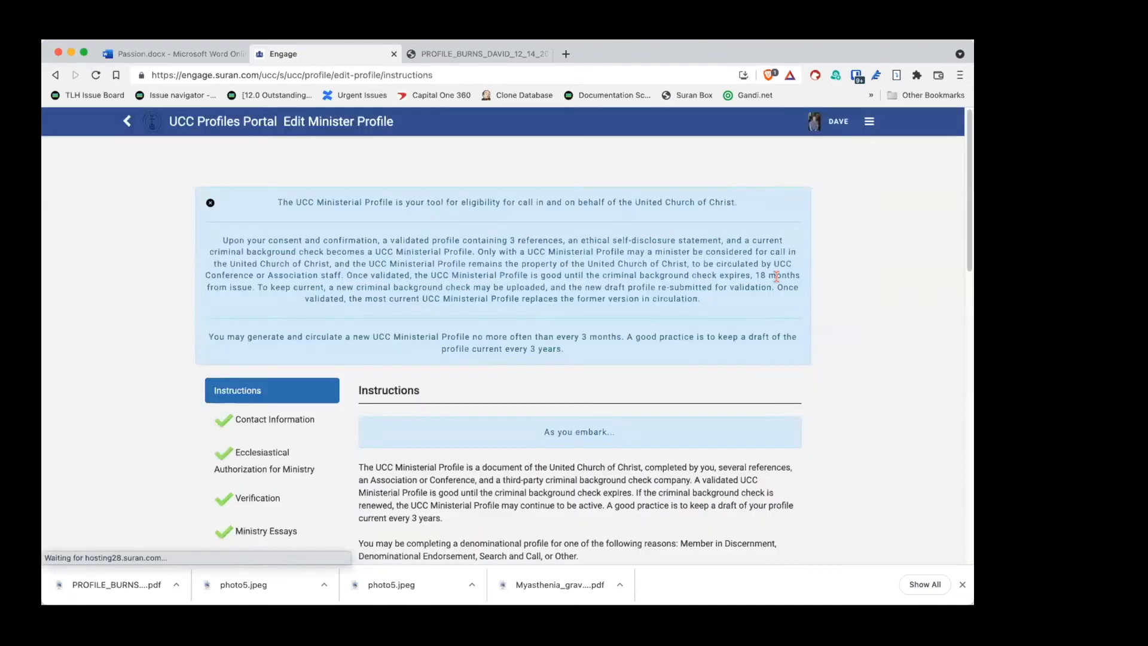
Step: Look through the Ministry Essays section, then go back to the Instructions page
scroll(604, 389, "down", 5)
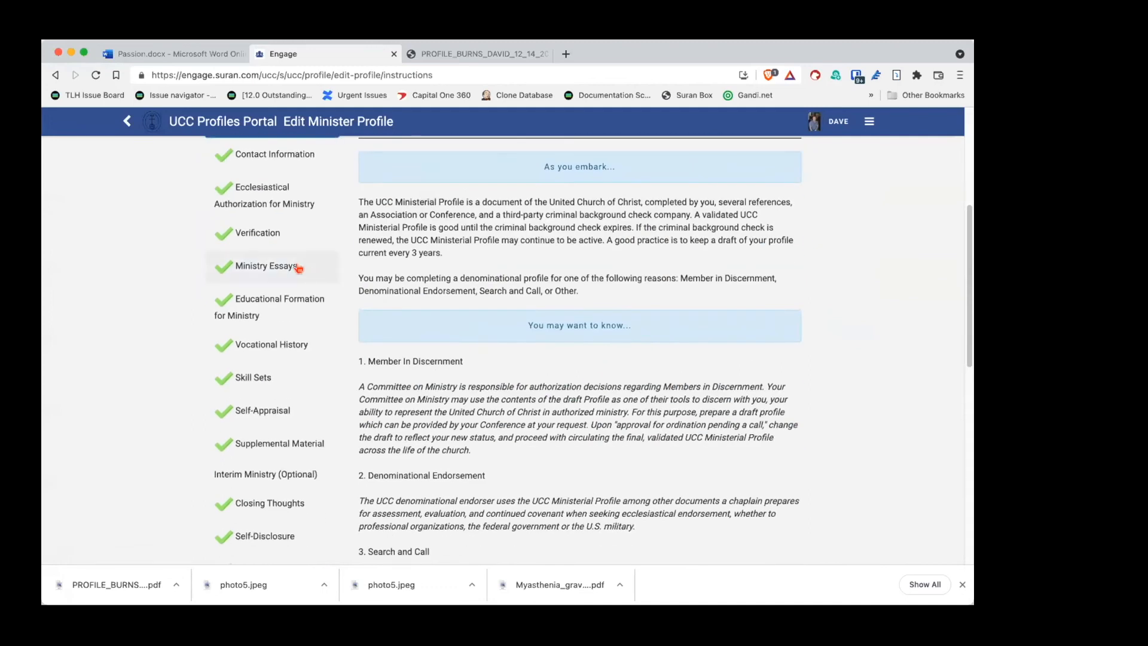
left_click(279, 265)
scroll(580, 396, "down", 3)
scroll(580, 396, "down", 9)
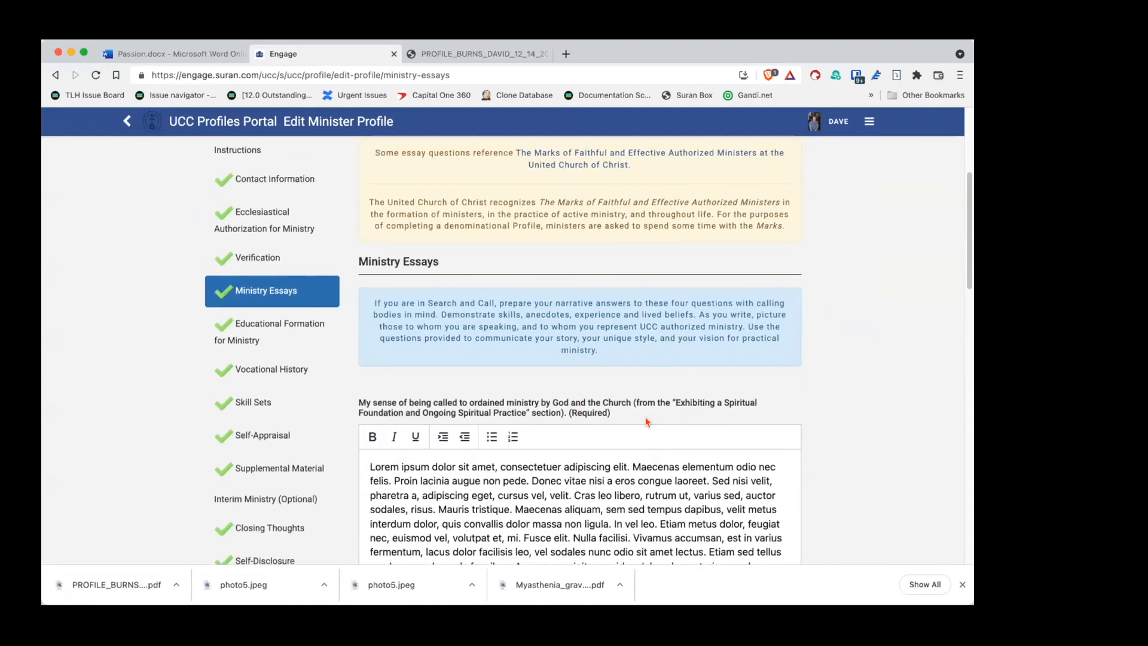
scroll(641, 410, "up", 10)
scroll(648, 422, "up", 2)
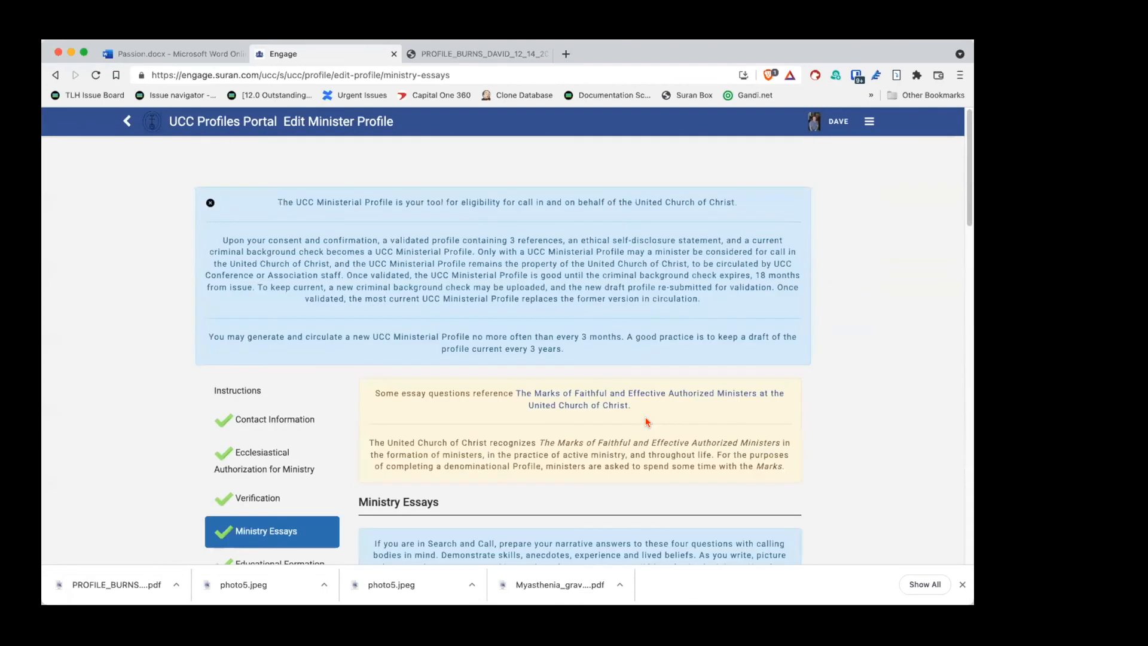
key("super+Left")
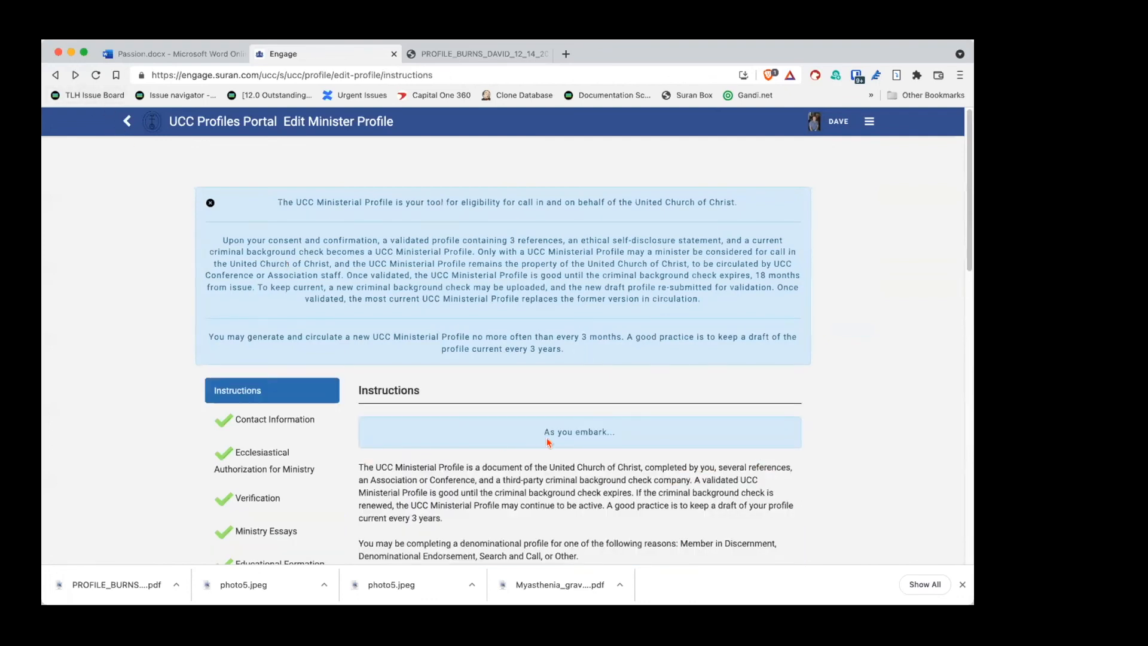
scroll(547, 443, "down", 15)
scroll(551, 447, "up", 5)
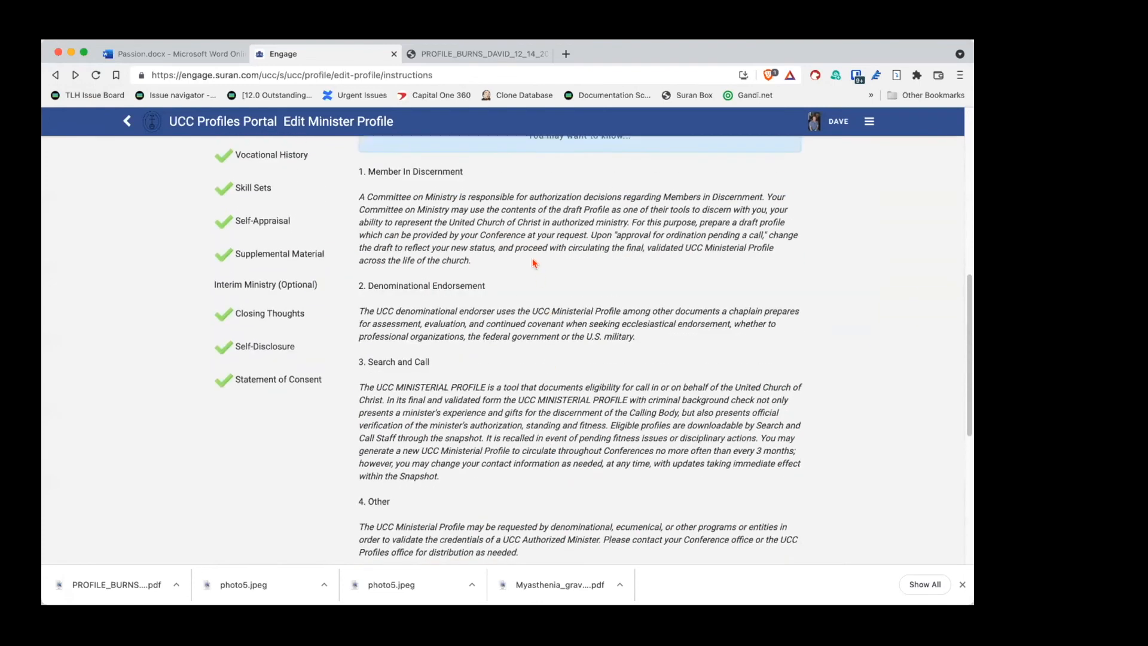
scroll(509, 288, "up", 3)
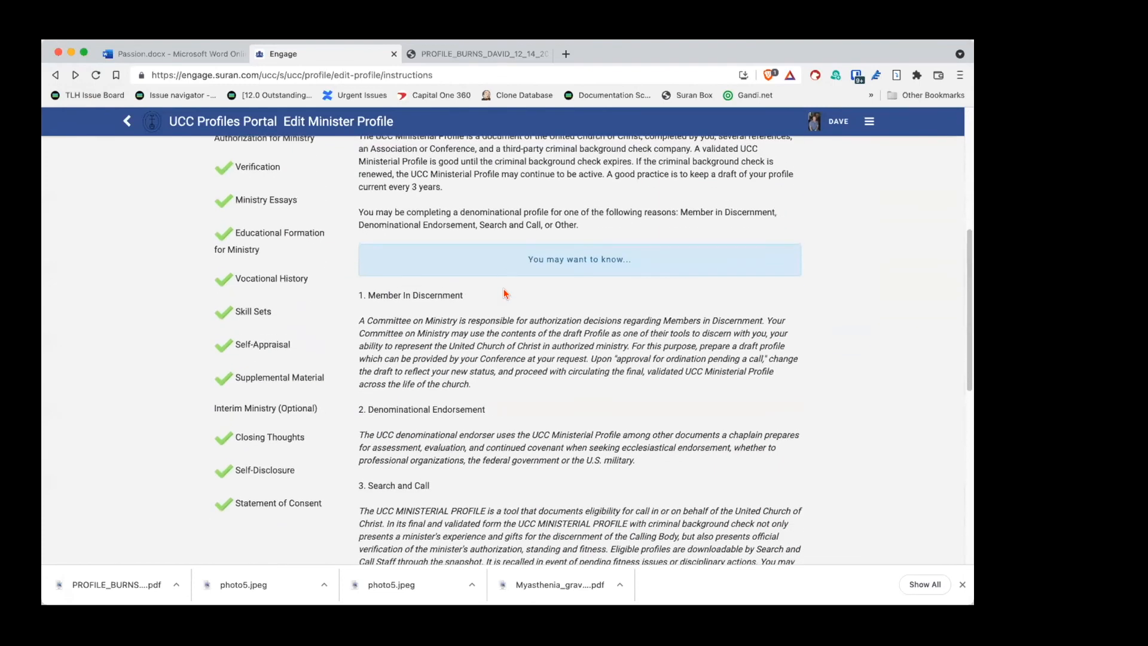
Step: Check the Vocational History and Skill Sets sections, then return to the portal Home page
left_click(278, 277)
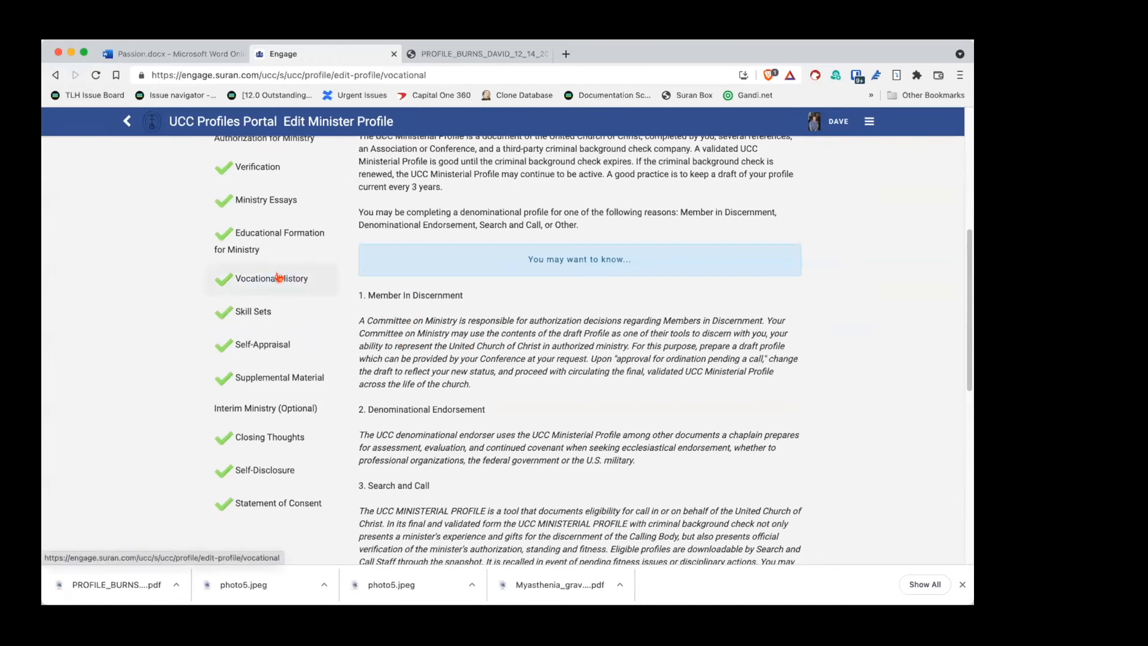
scroll(628, 347, "down", 4)
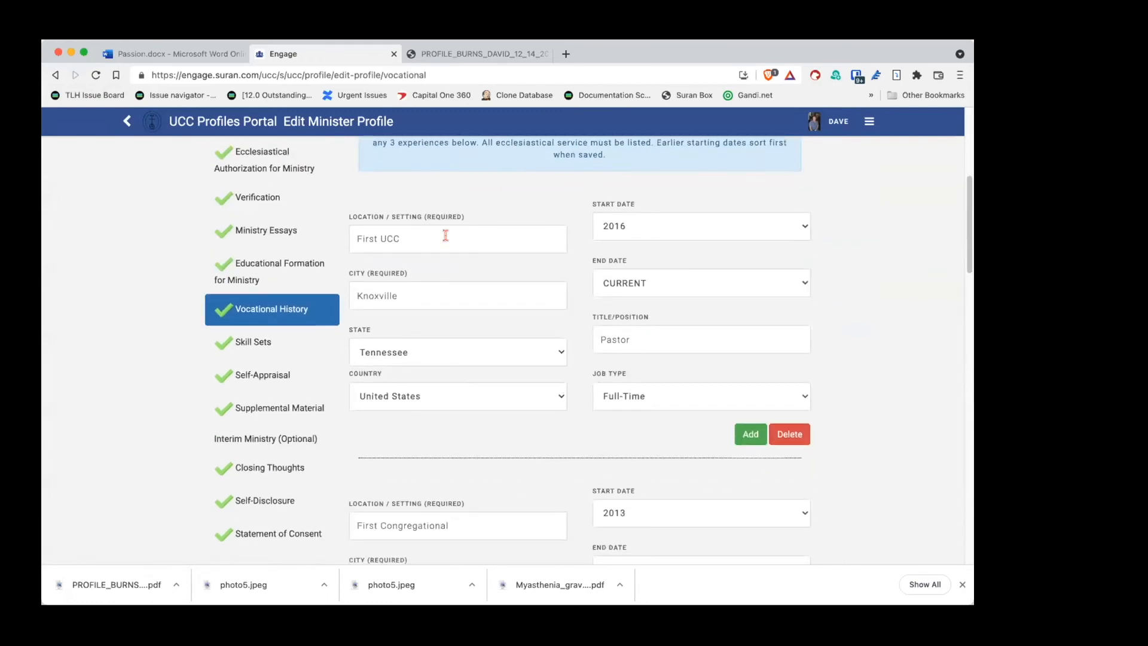
left_click(264, 338)
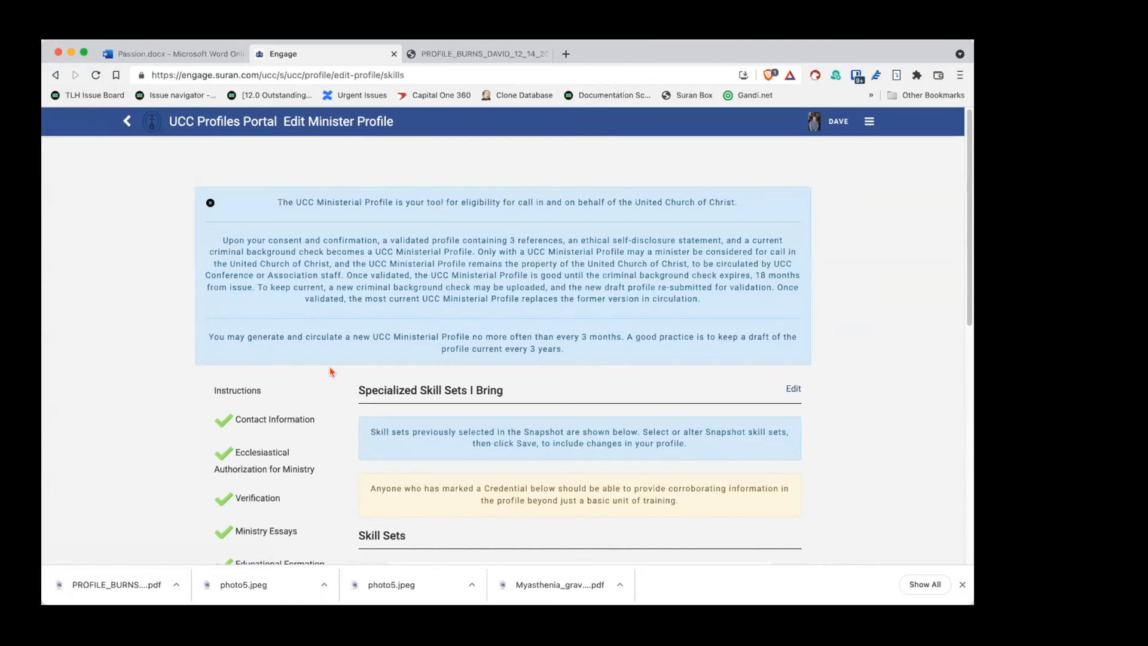
left_click(868, 122)
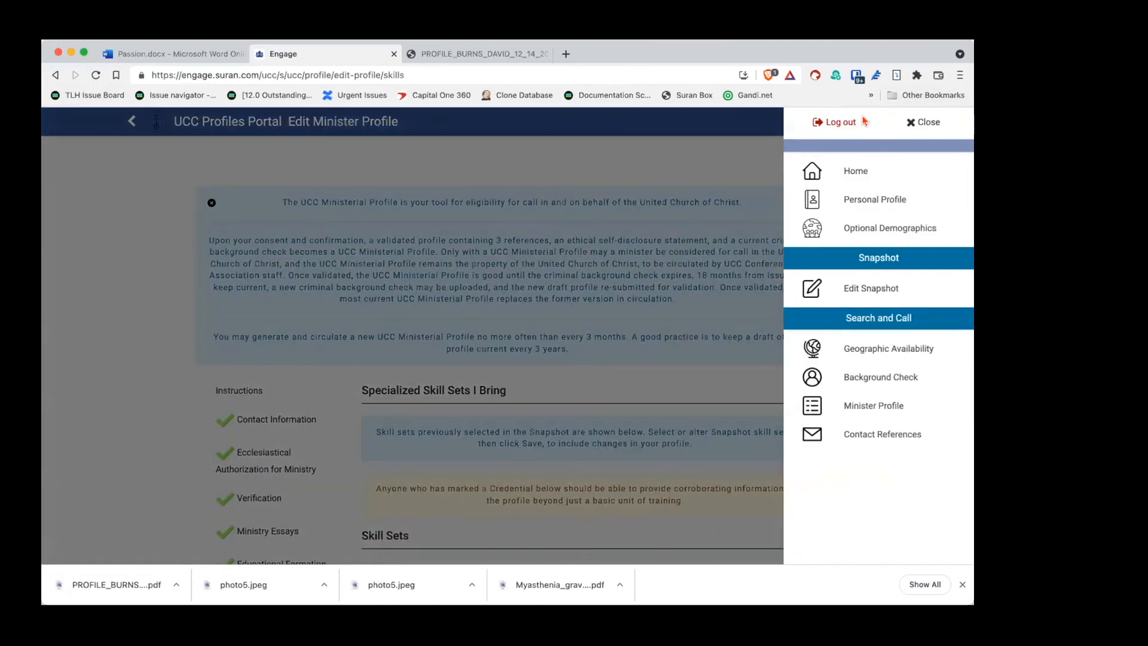
left_click(845, 169)
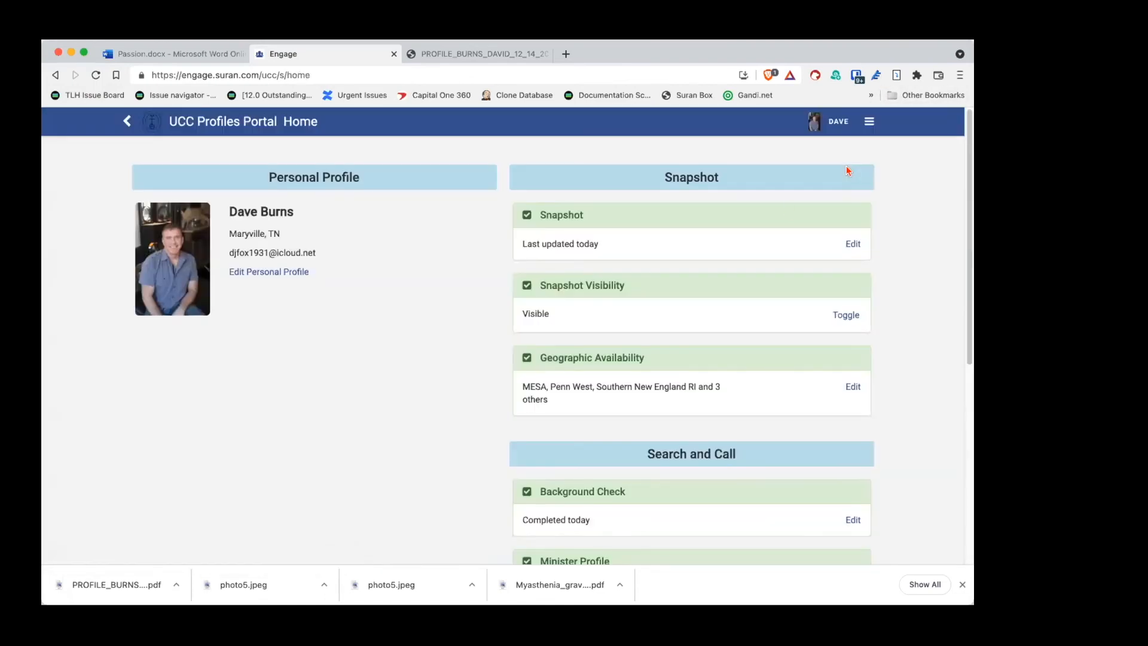
Step: Open the completed Background Check record and save its report as a PDF
scroll(494, 306, "down", 3)
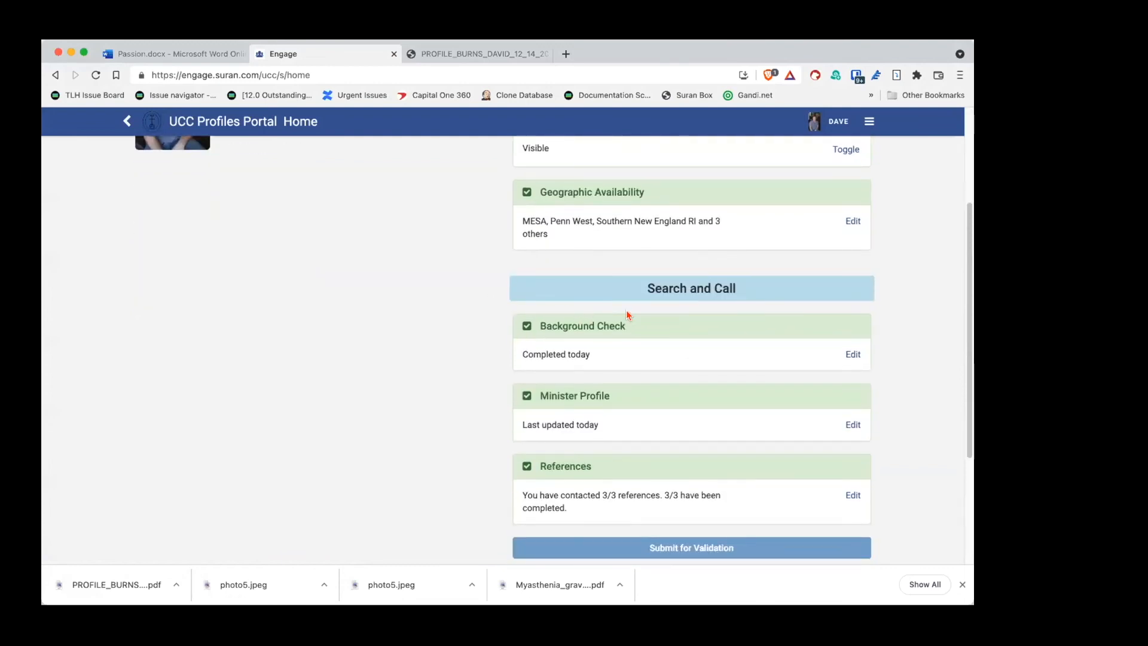
left_click(851, 354)
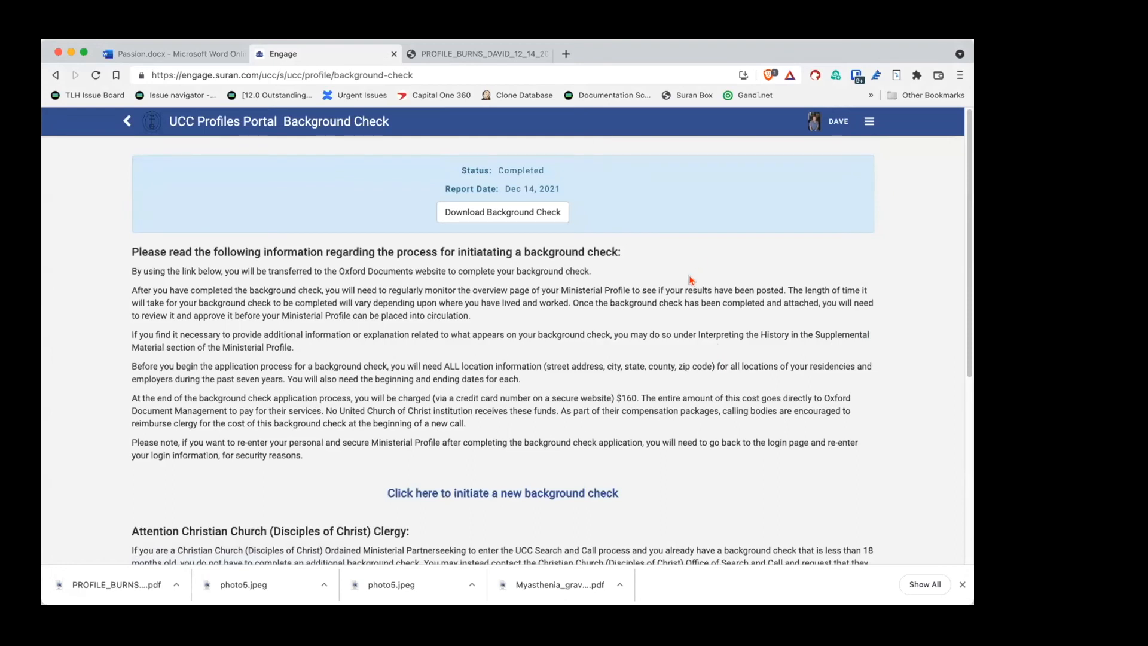
left_click(503, 213)
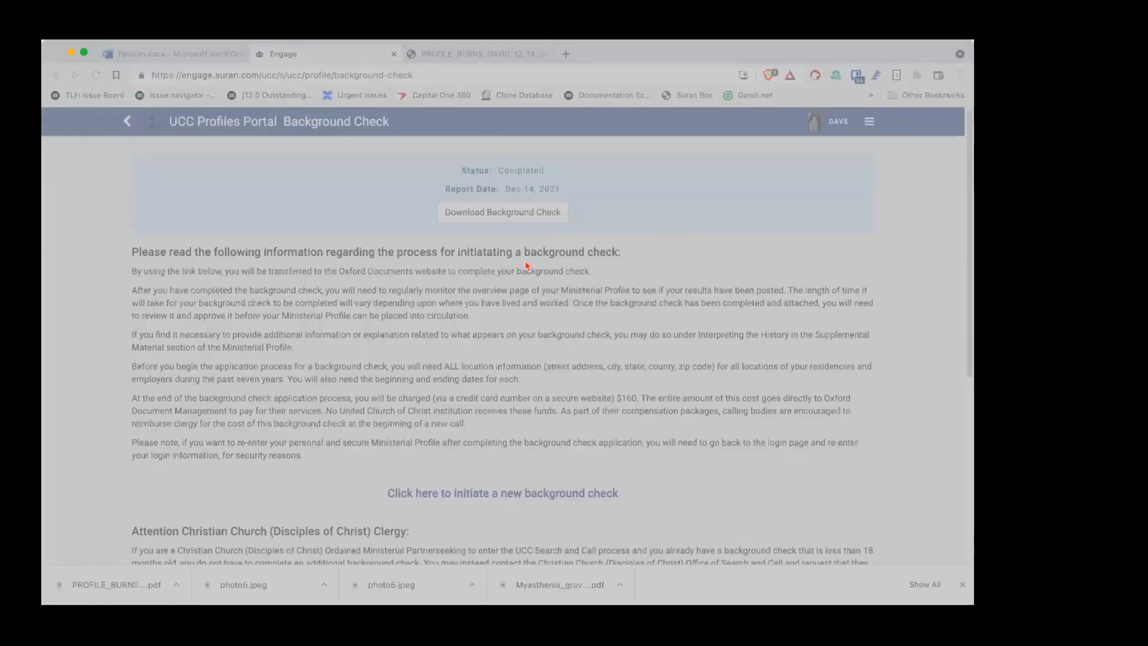
left_click(724, 447)
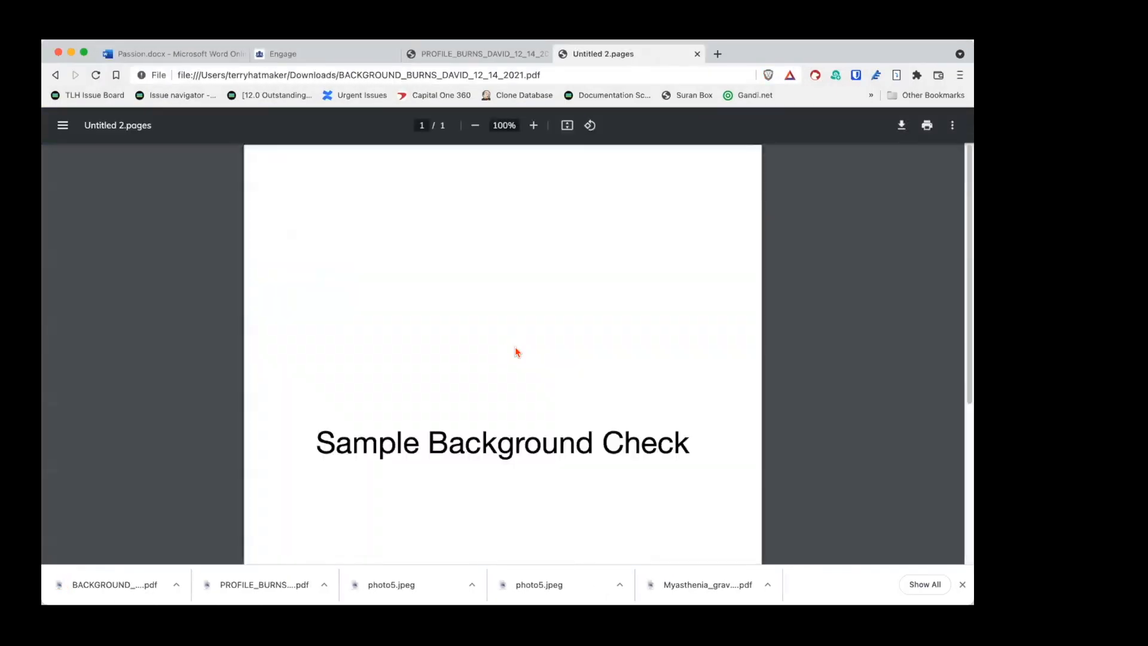
Step: Review the one-page Sample Background Check PDF, then switch back to the Engage tab
scroll(587, 317, "down", 5)
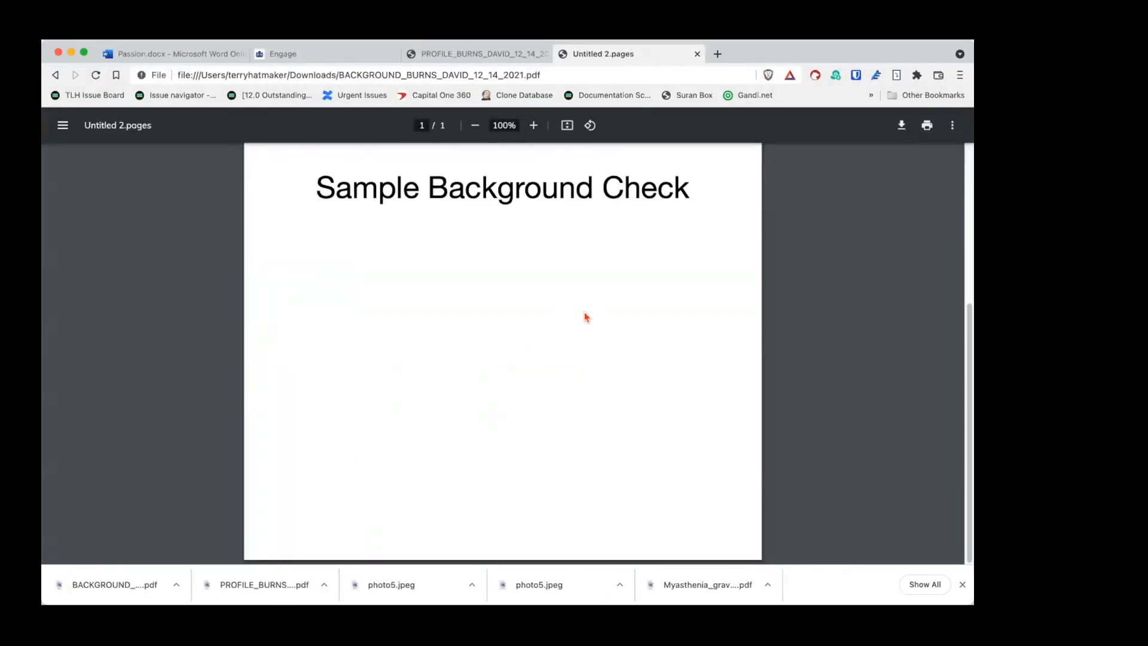
scroll(586, 317, "up", 5)
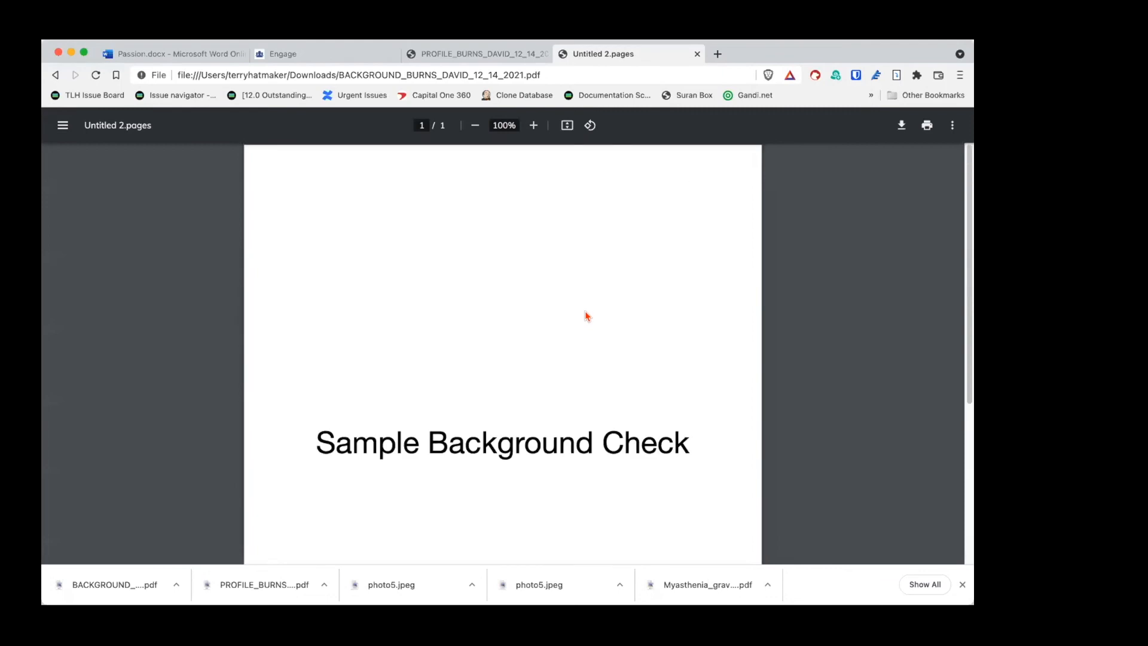
scroll(708, 325, "down", 5)
scroll(708, 325, "up", 5)
left_click(331, 54)
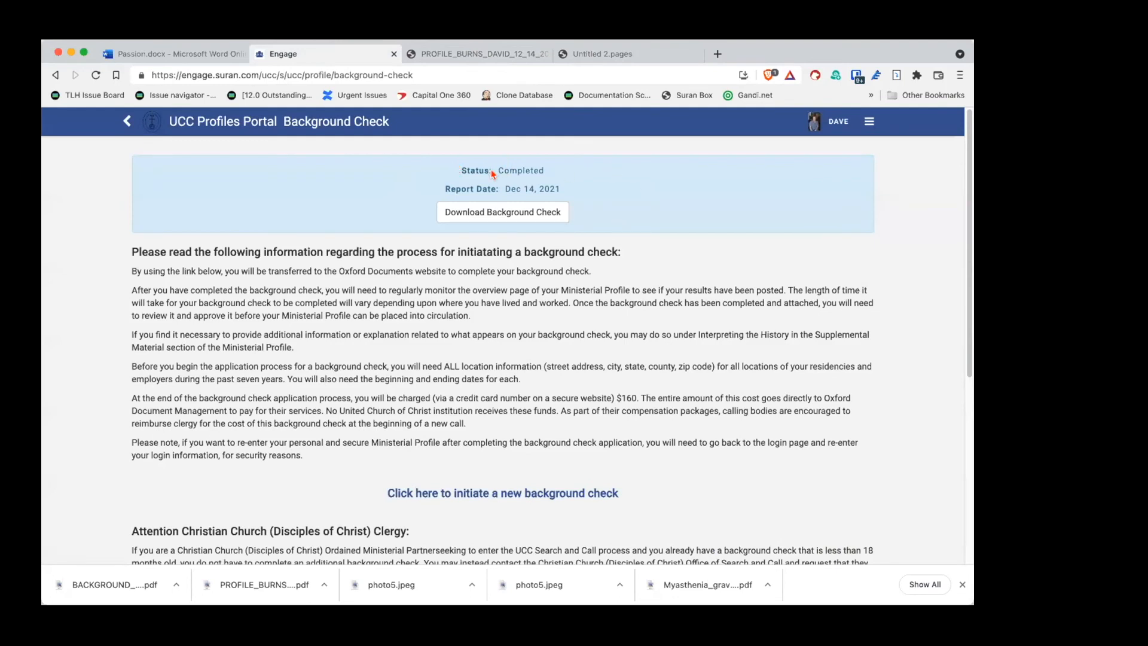
Step: Highlight 'Status: Completed' on the Background Check page, then go back to Home
left_click_drag(482, 161, 603, 168)
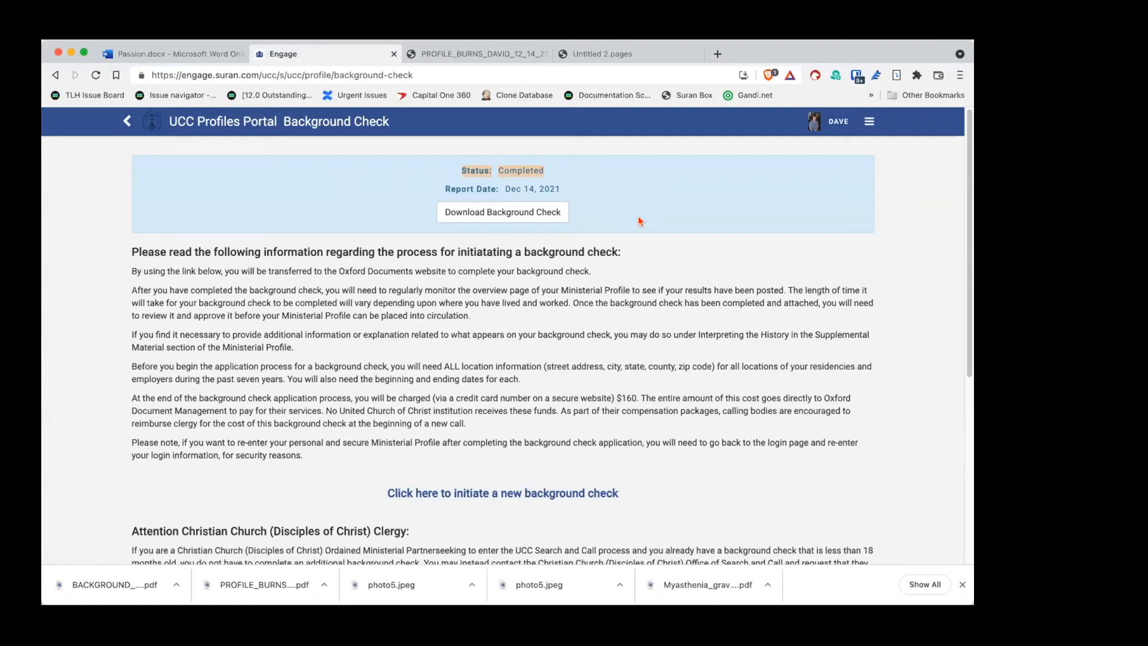
left_click(869, 121)
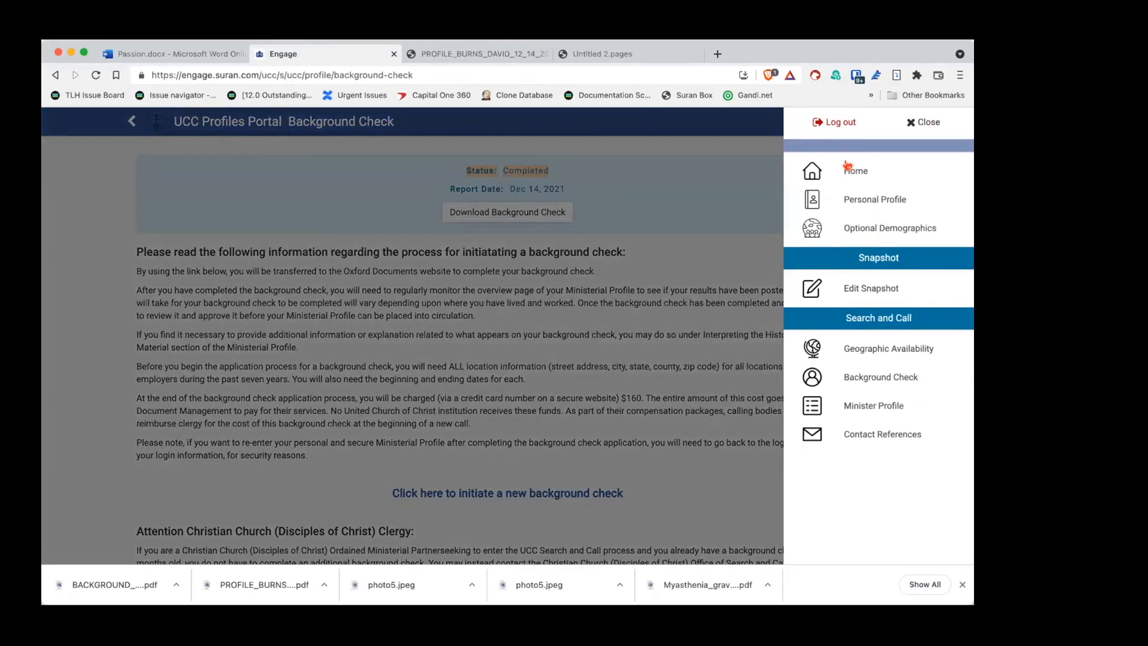
left_click(848, 181)
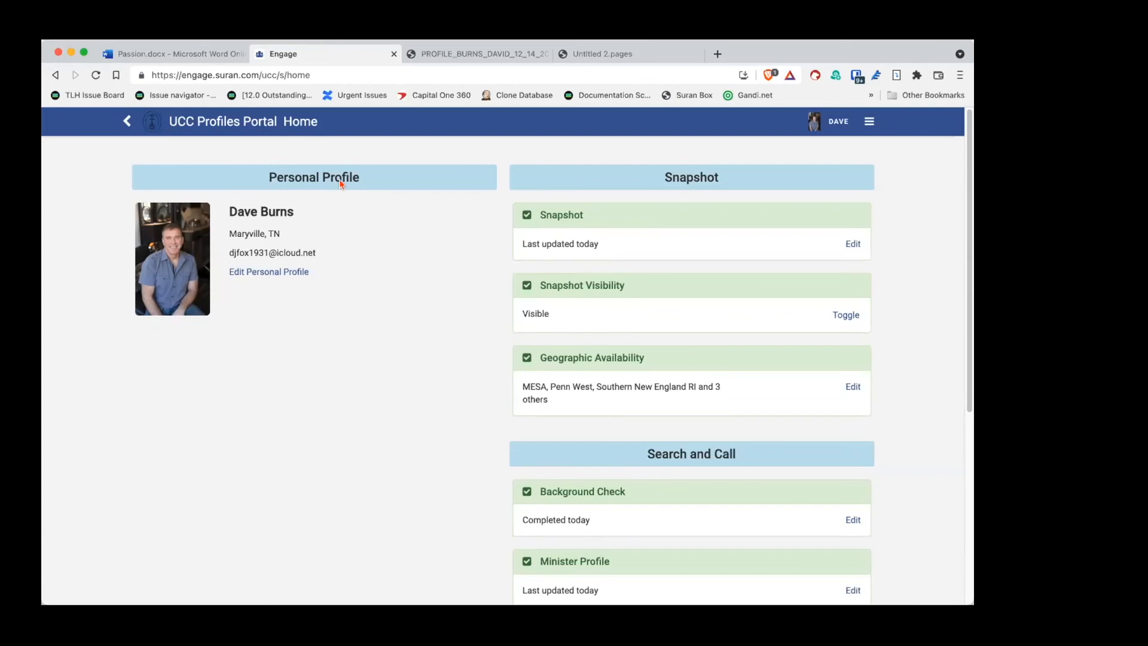
left_click(863, 122)
Step: Review the Optional Demographics answers, from Race/Ethnicity down to Birth Year 1988
left_click(838, 226)
scroll(606, 313, "down", 6)
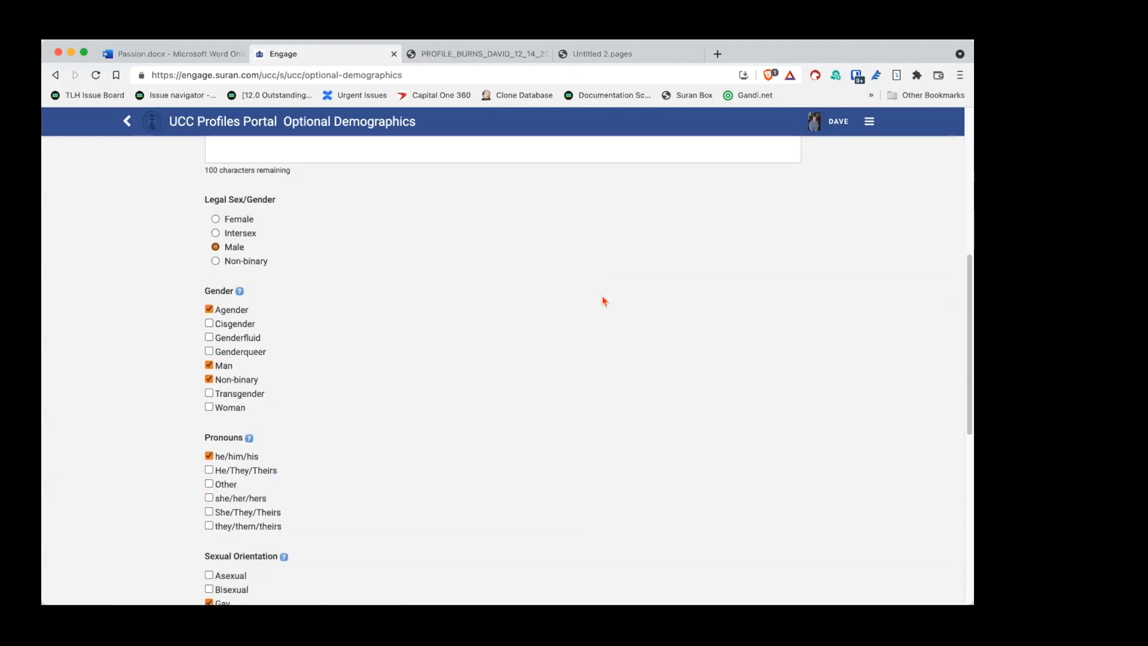
scroll(601, 296, "down", 1)
scroll(602, 300, "down", 4)
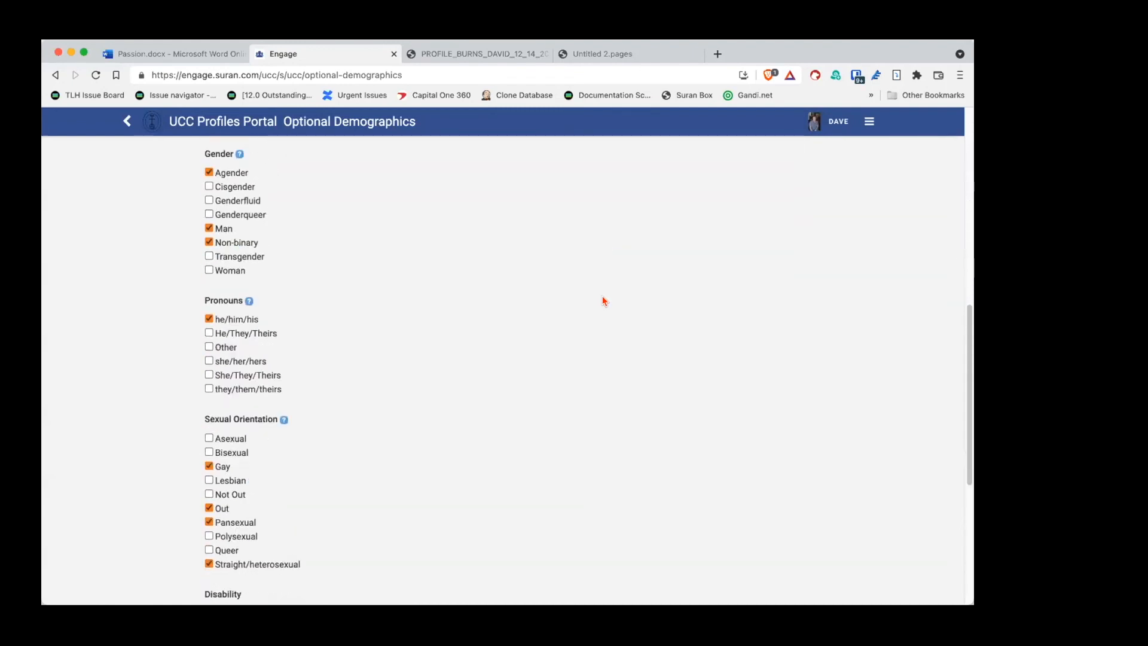
scroll(604, 300, "down", 2)
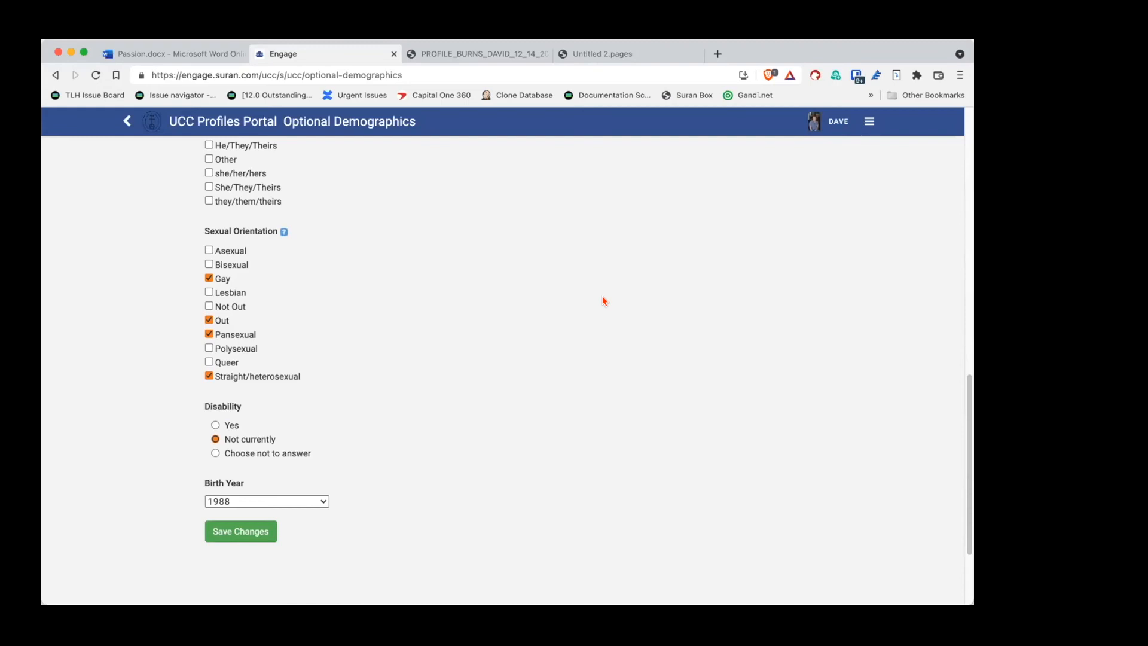
scroll(603, 302, "up", 2)
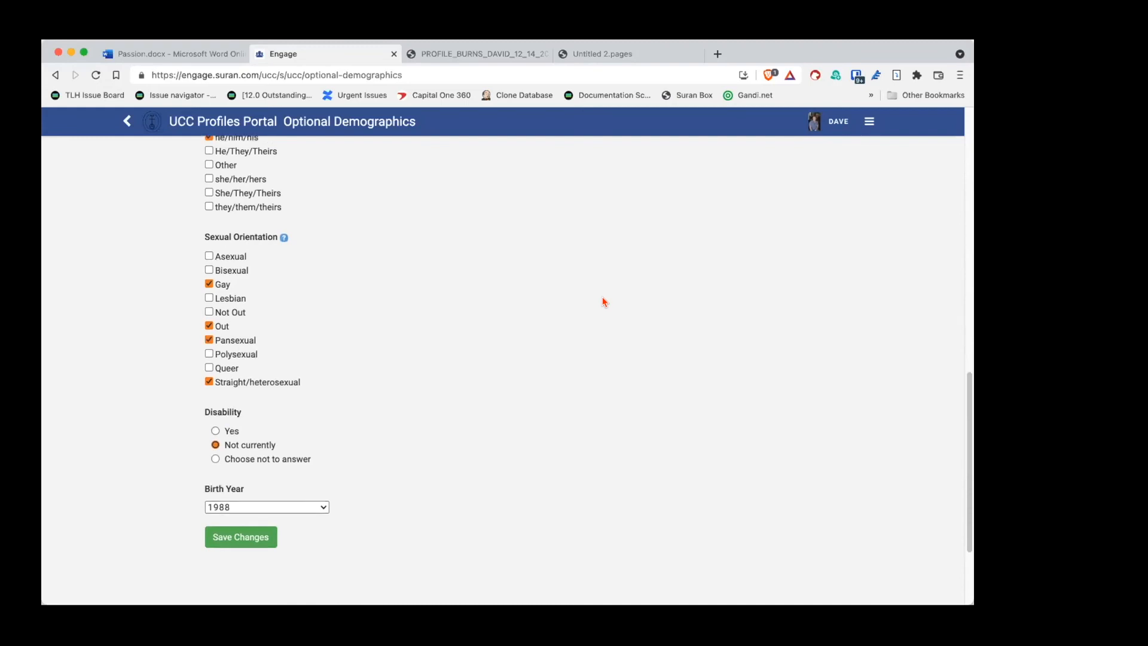
scroll(603, 301, "up", 15)
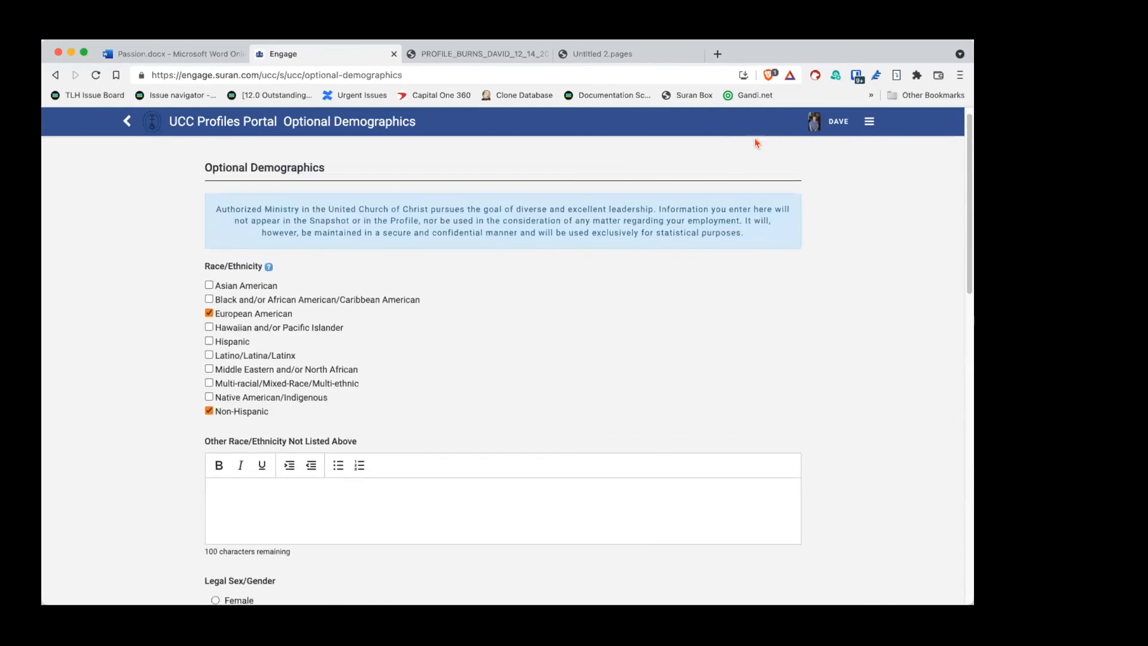
left_click(865, 124)
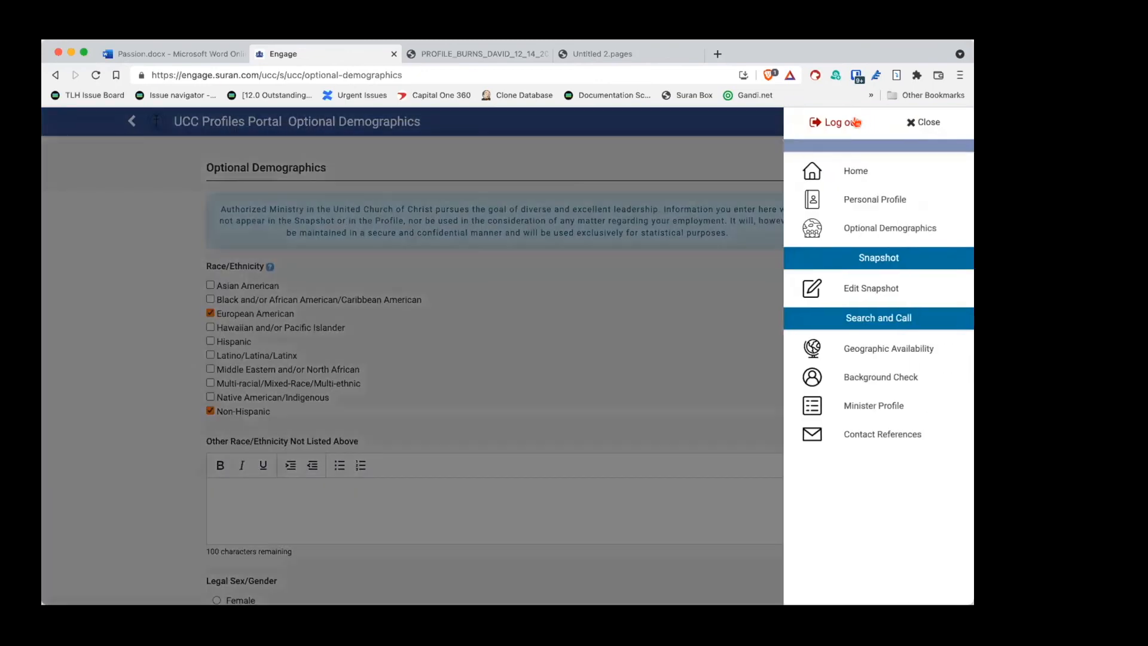
Step: Check on the Contact References page that all 3/3 references are completed, then go Home
left_click(869, 435)
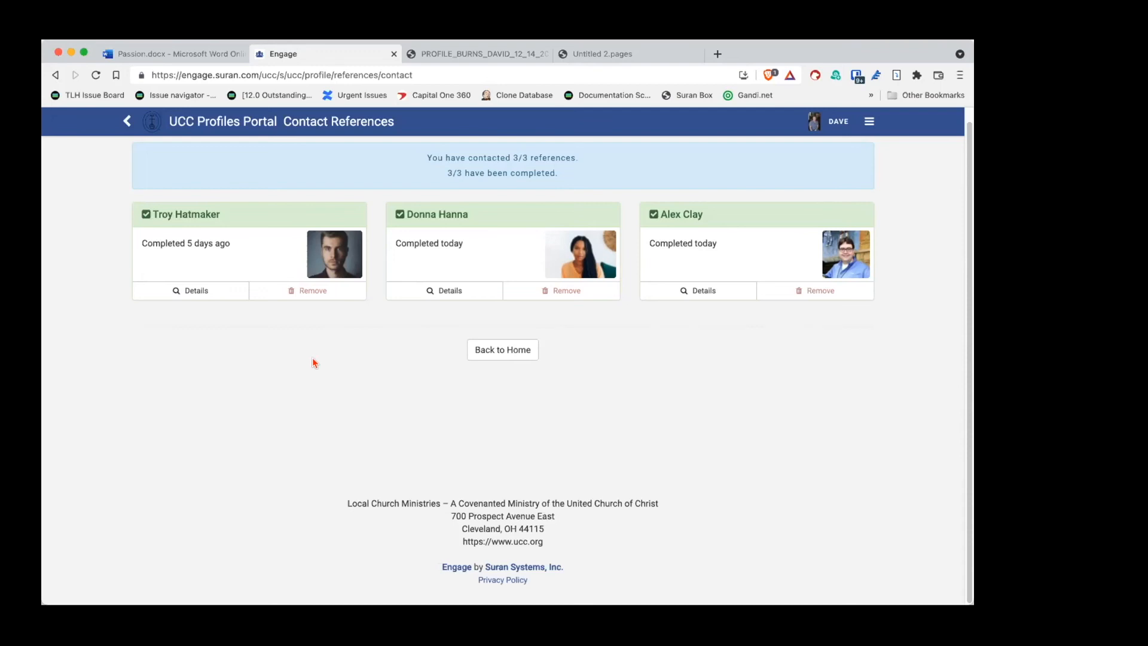
left_click(860, 123)
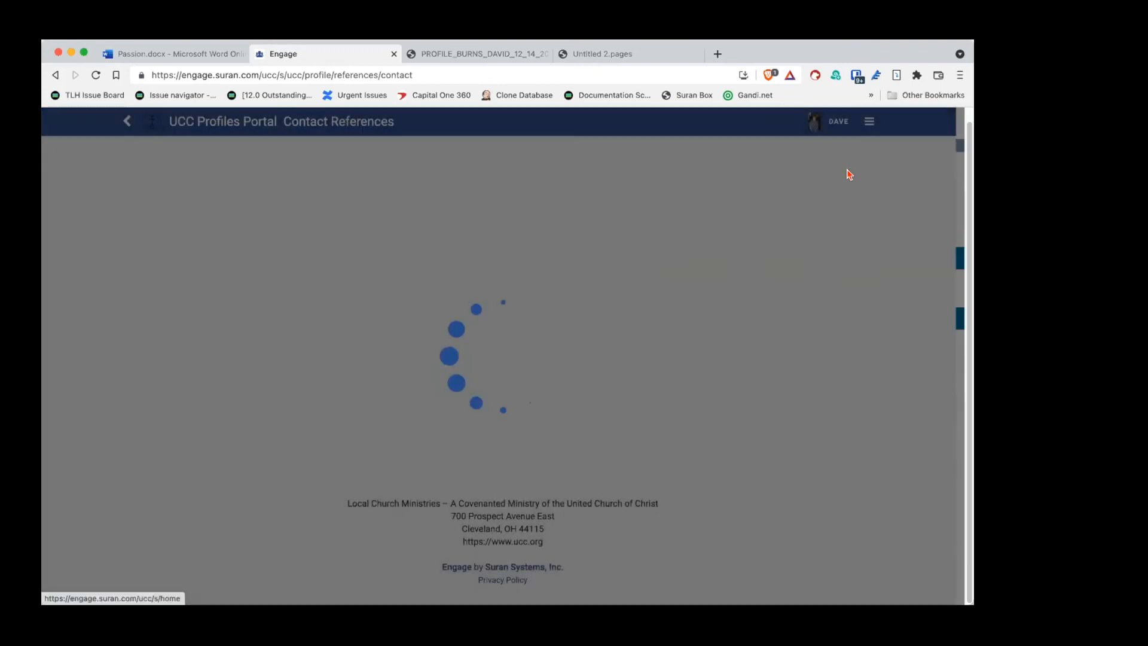
left_click(850, 171)
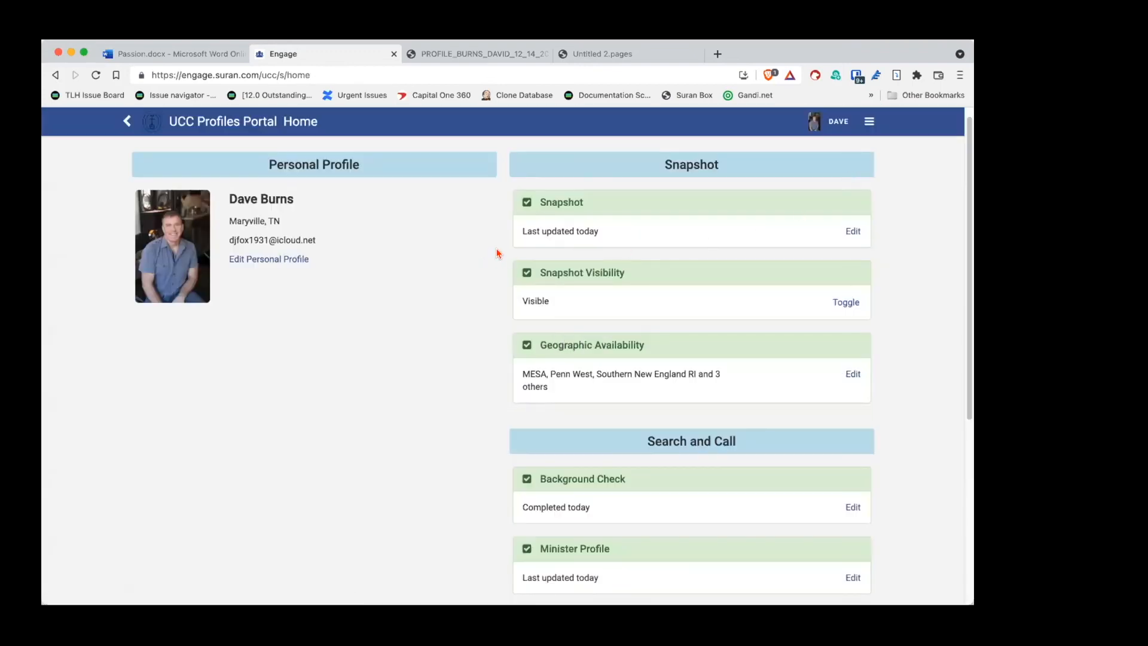
Step: Open the Minister Profile for editing from the Home page
scroll(496, 253, "down", 1)
scroll(497, 253, "up", 1)
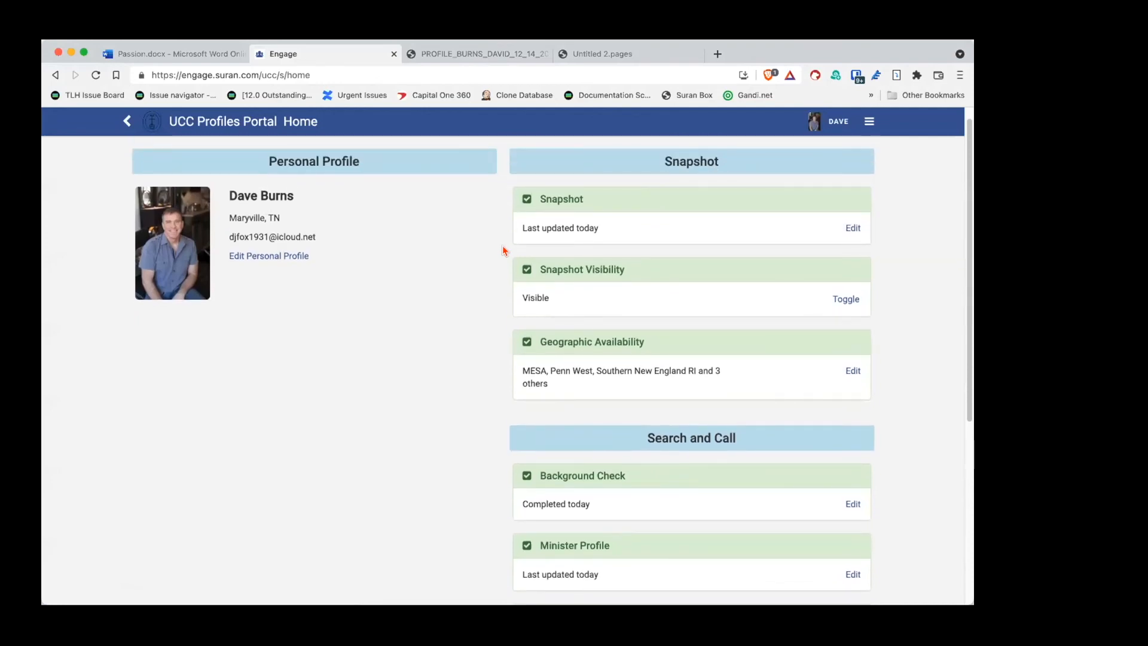
scroll(503, 250, "down", 5)
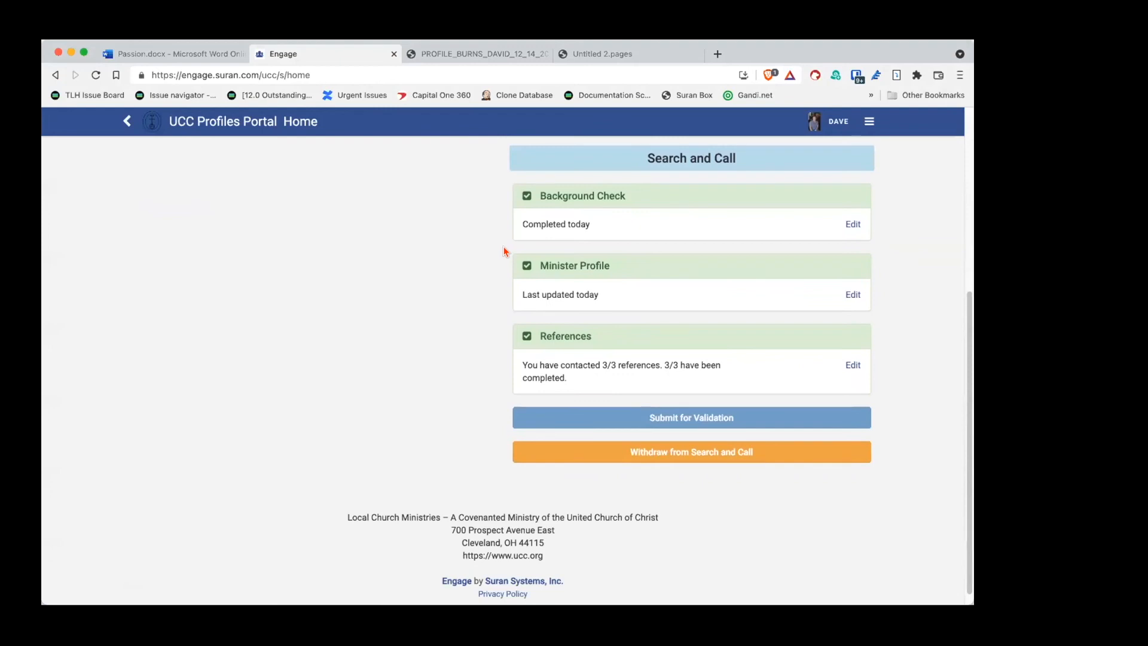
left_click(854, 294)
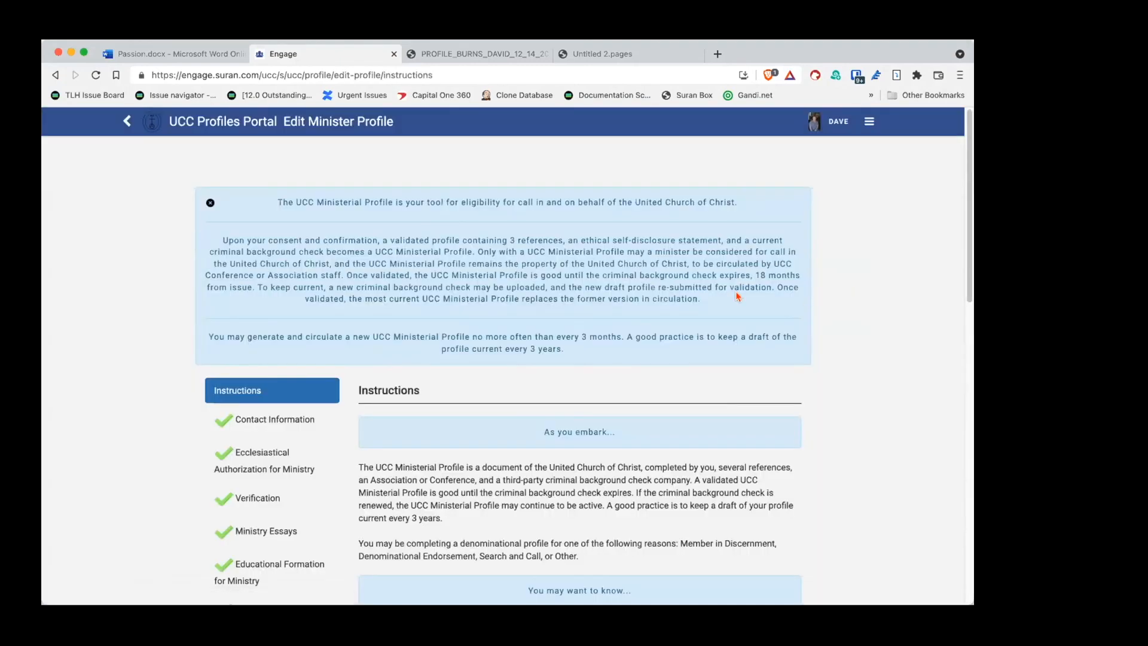
scroll(513, 316, "down", 3)
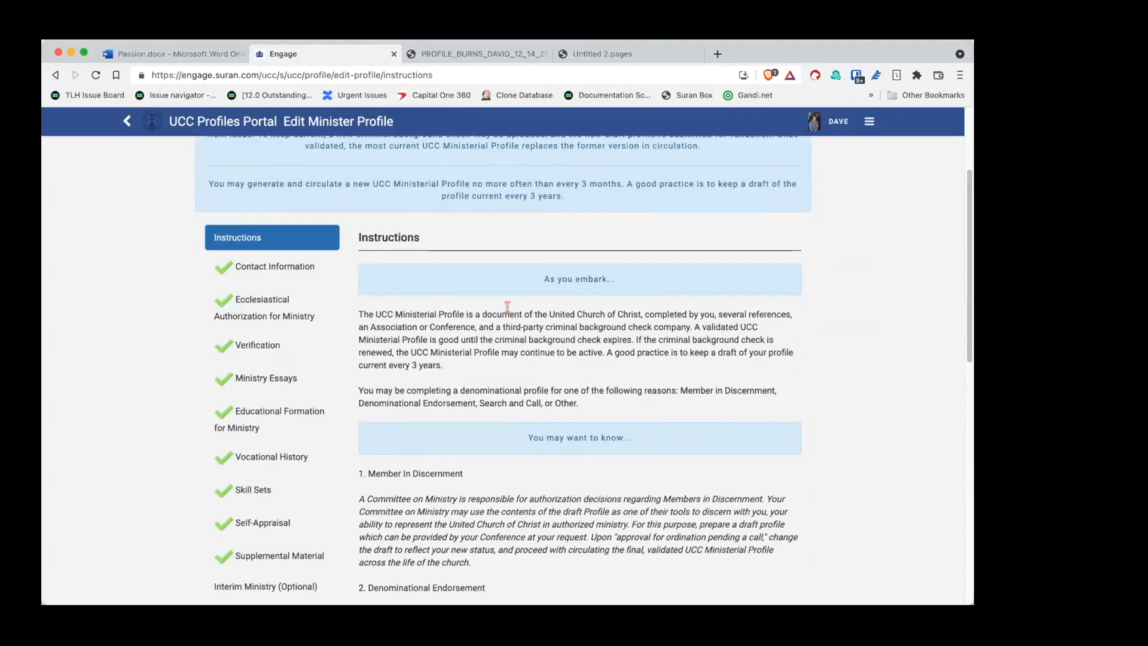
scroll(507, 305, "down", 4)
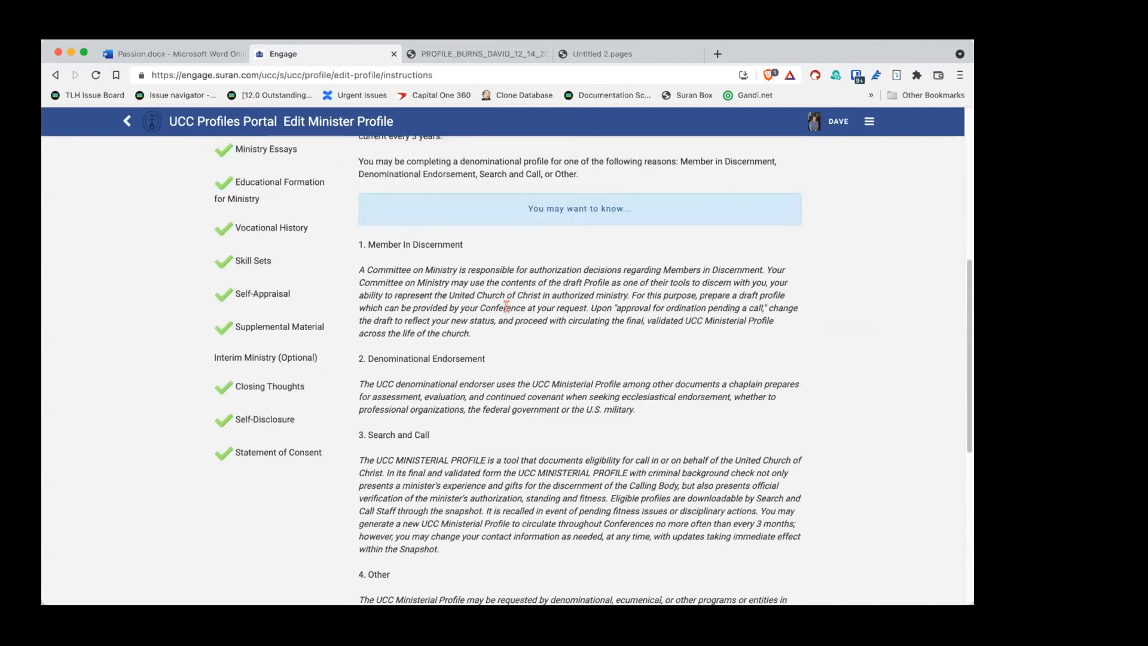
scroll(508, 315, "down", 6)
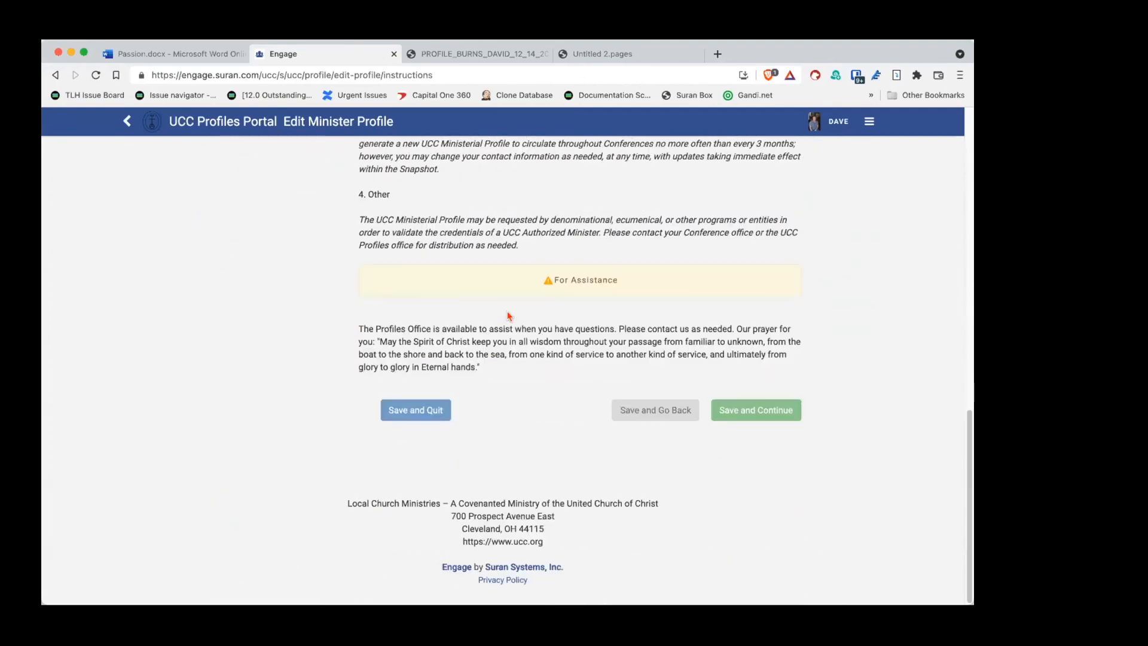
scroll(508, 316, "up", 15)
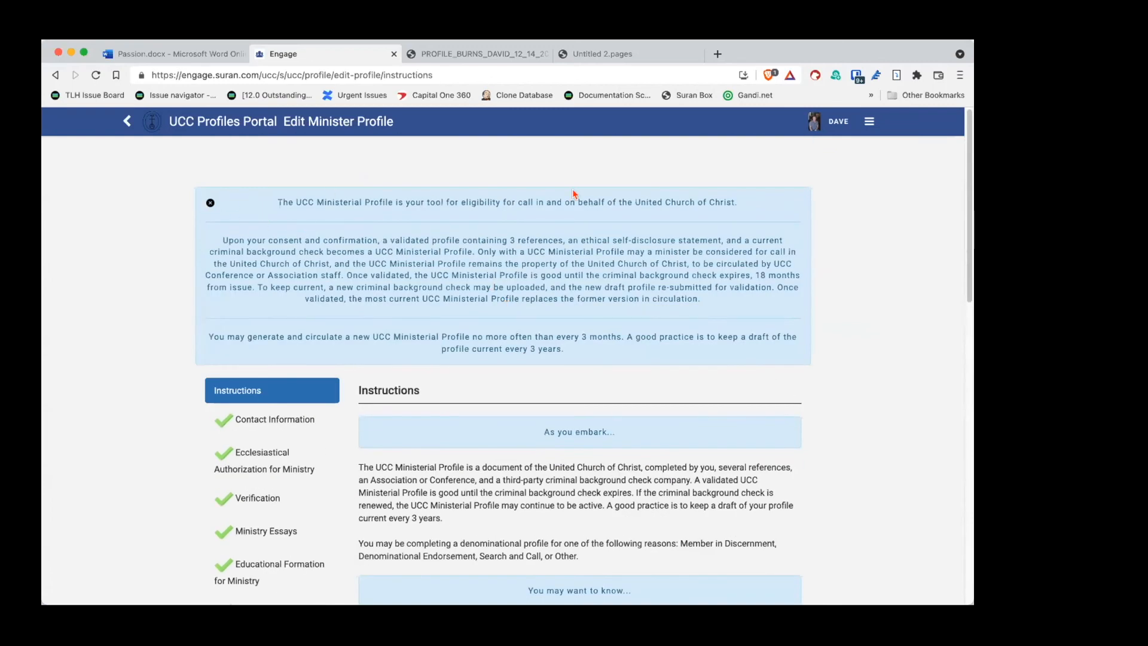
left_click(836, 131)
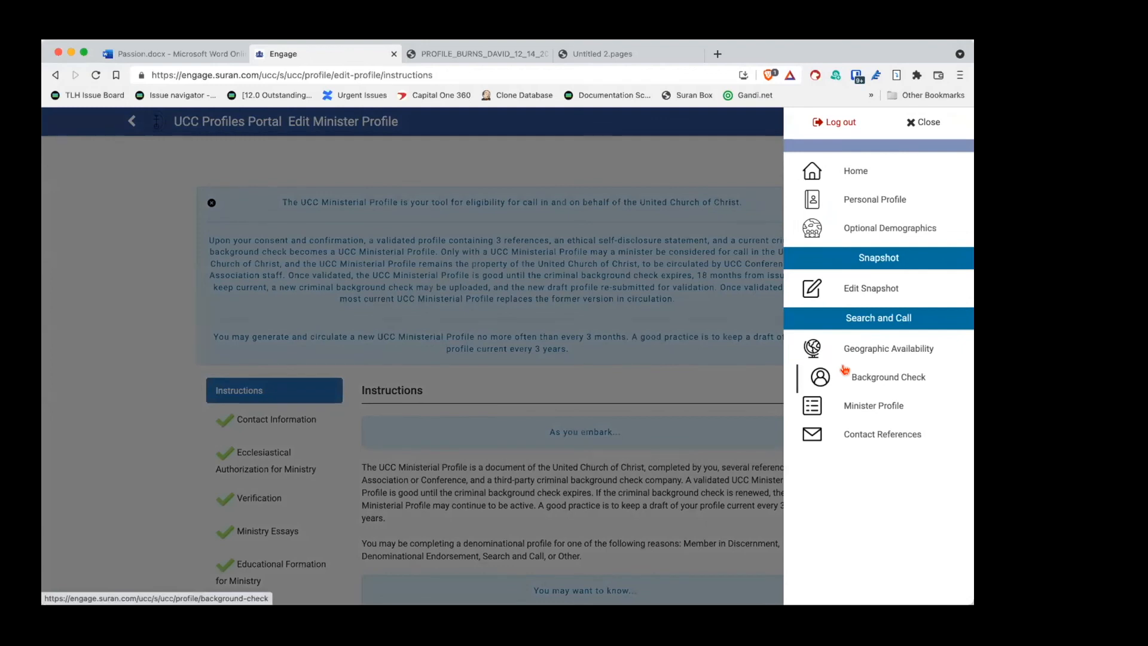
left_click(704, 331)
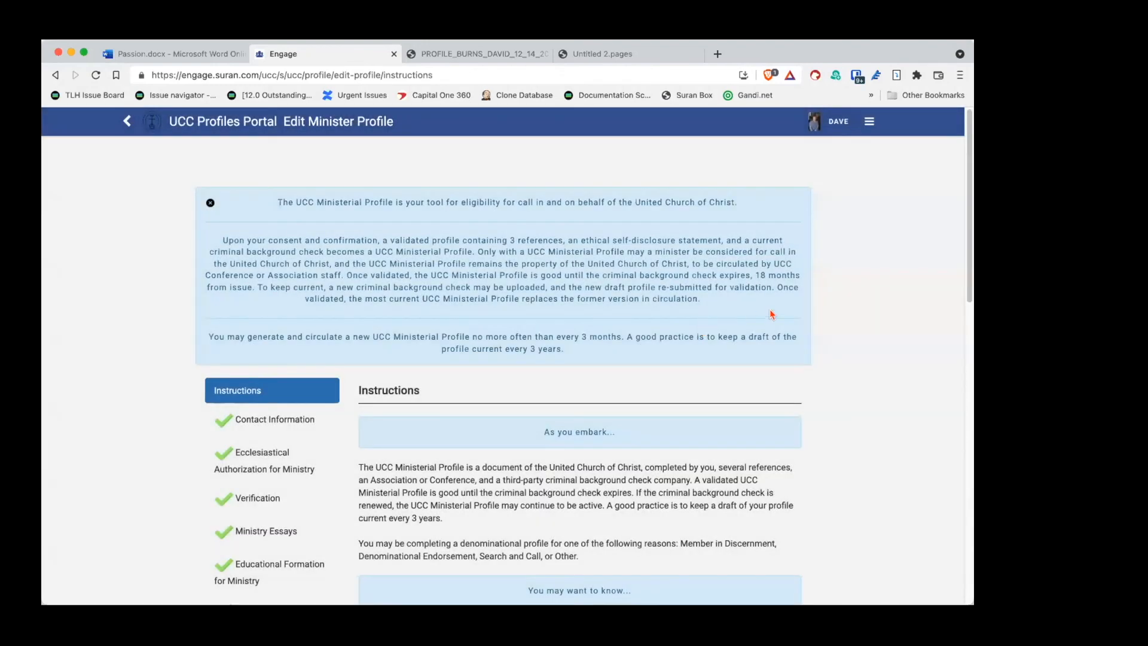
scroll(811, 305, "down", 1)
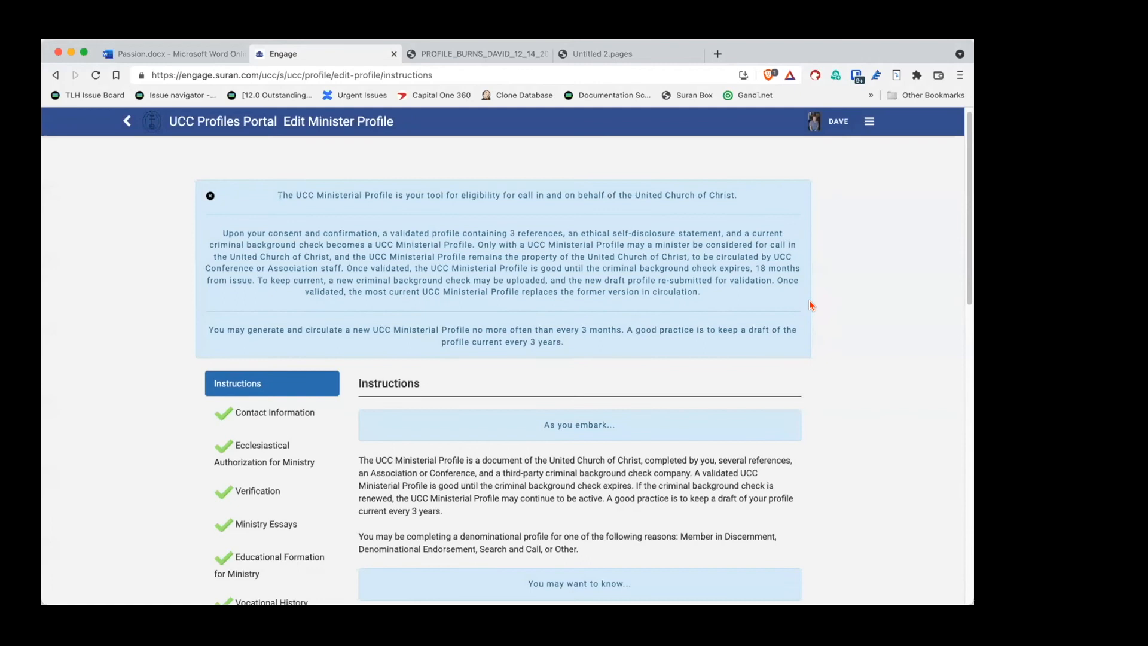
scroll(811, 305, "down", 2)
scroll(813, 305, "up", 2)
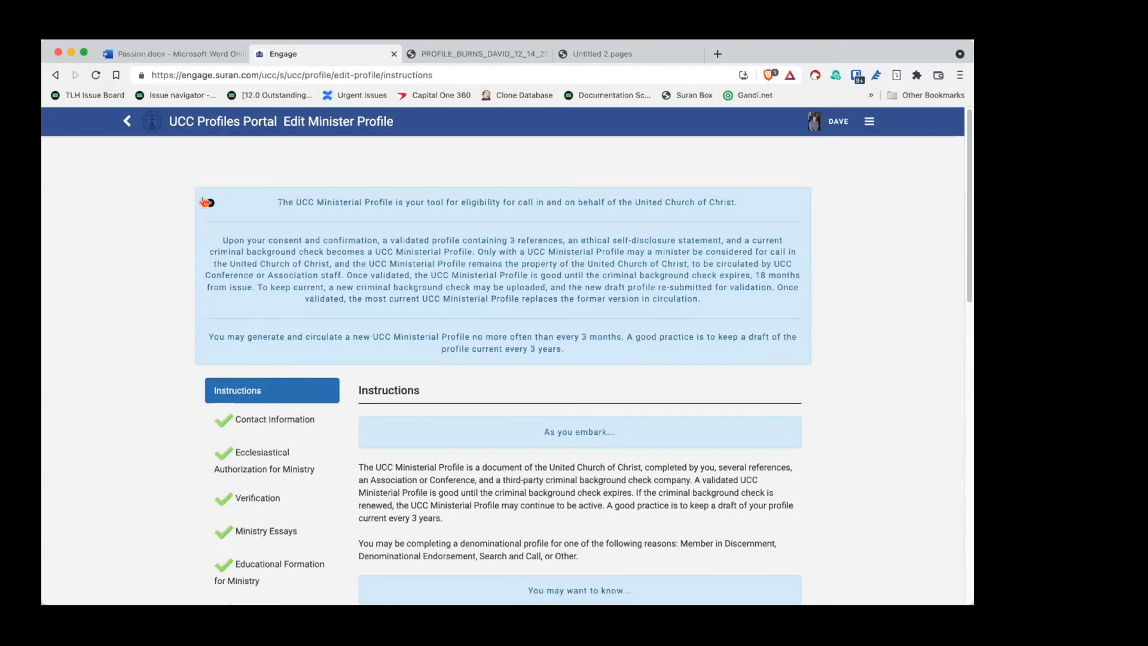
Step: Close the blue UCC Ministerial Profile info banner on the instructions page
left_click(209, 203)
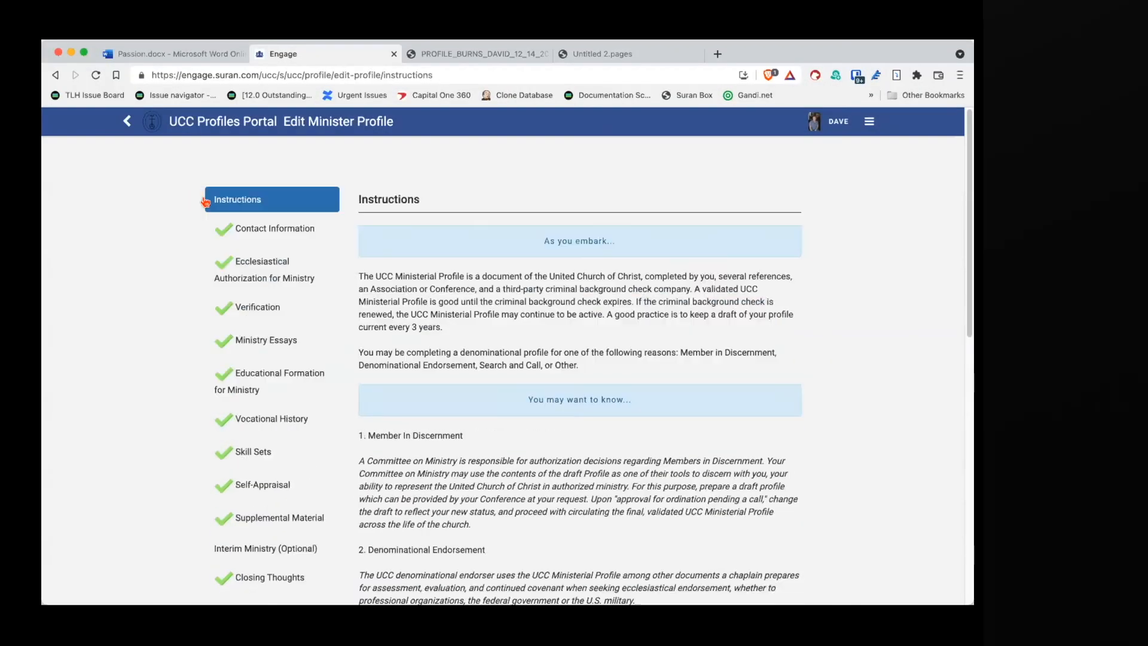
left_click(867, 122)
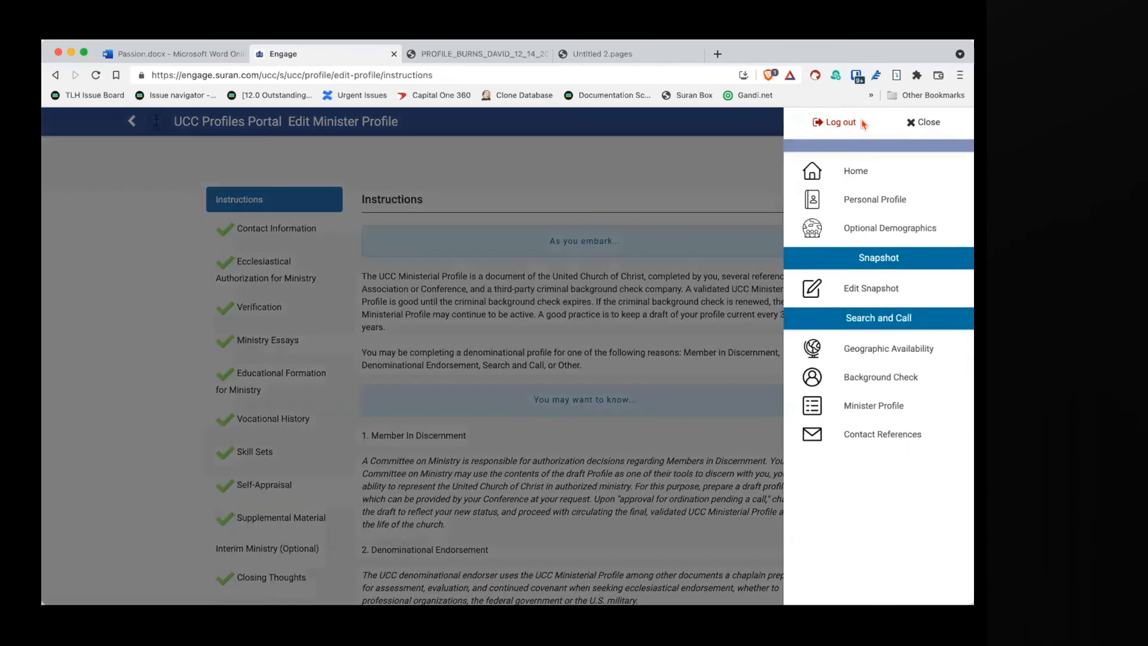
left_click(658, 150)
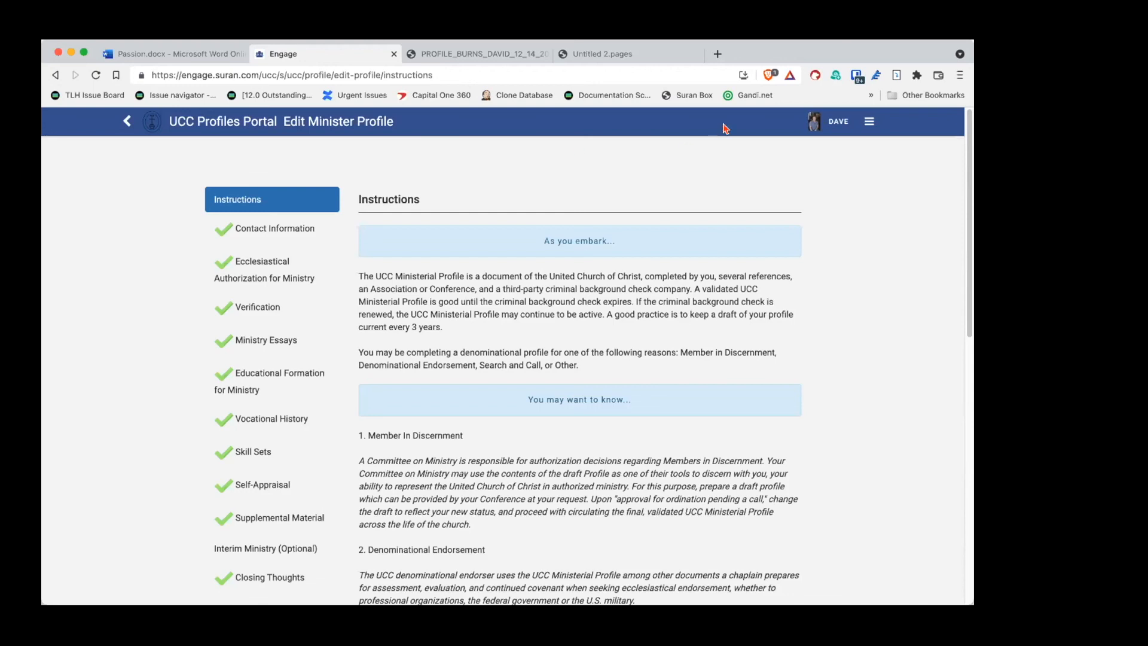
Step: Go back to the portal Home page showing profile, snapshot and search-and-call statuses
left_click(868, 122)
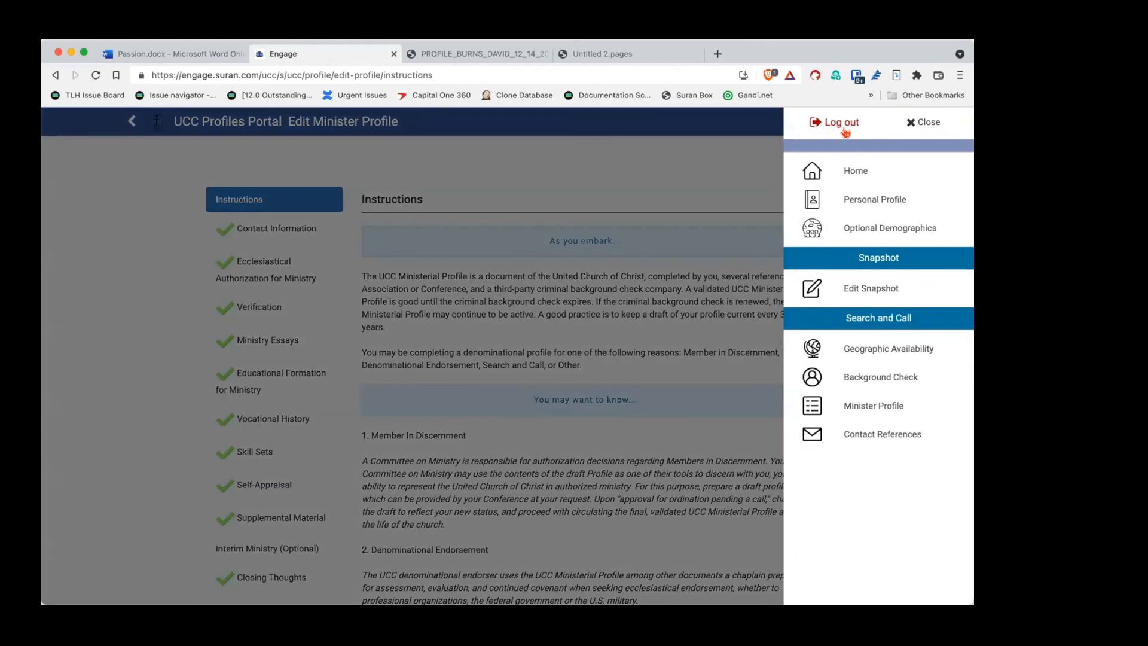
left_click(834, 171)
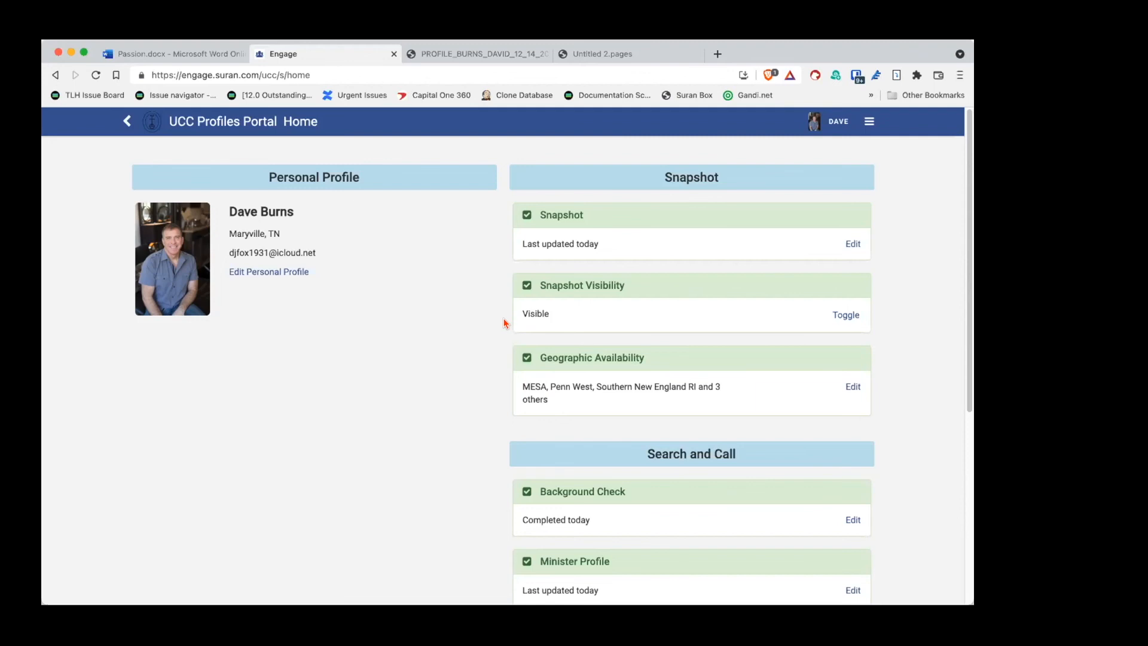
Step: Verify every Home section is complete with 3/3 references, then edit the Minister Profile
scroll(504, 323, "down", 3)
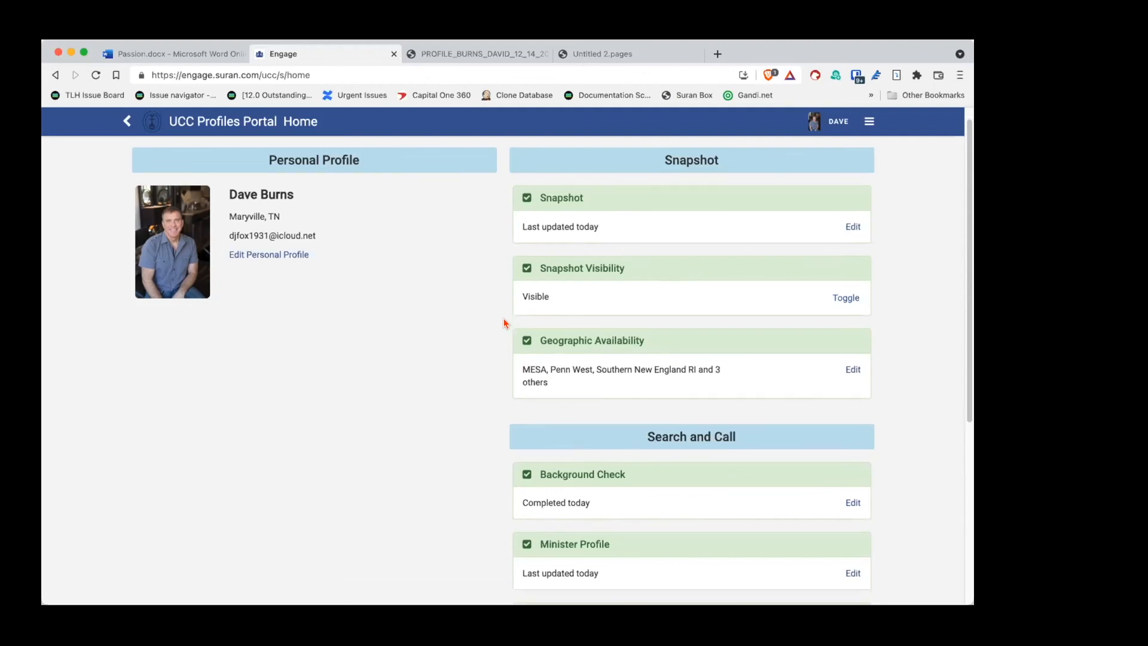
scroll(504, 323, "up", 1)
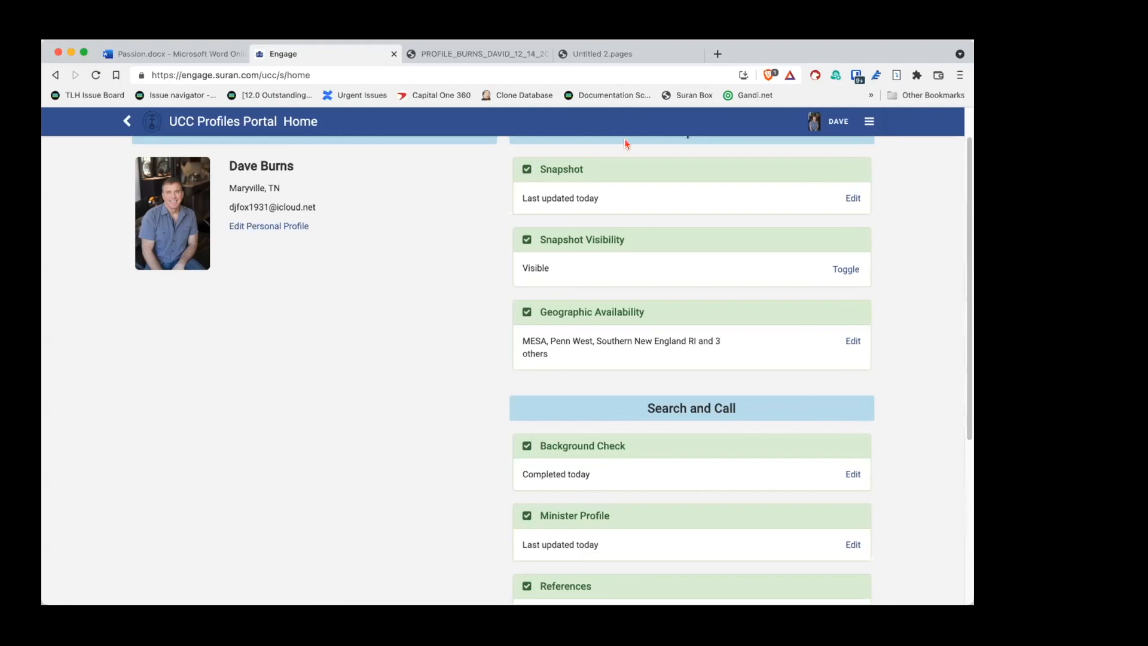
left_click(867, 119)
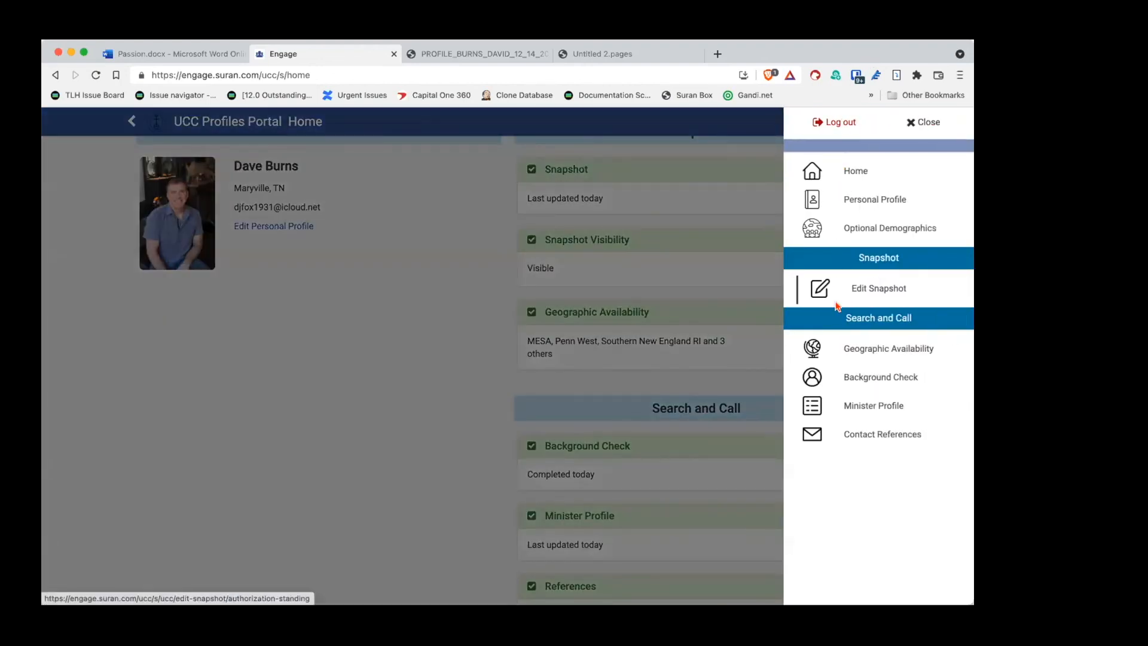
left_click(495, 327)
scroll(494, 328, "down", 1)
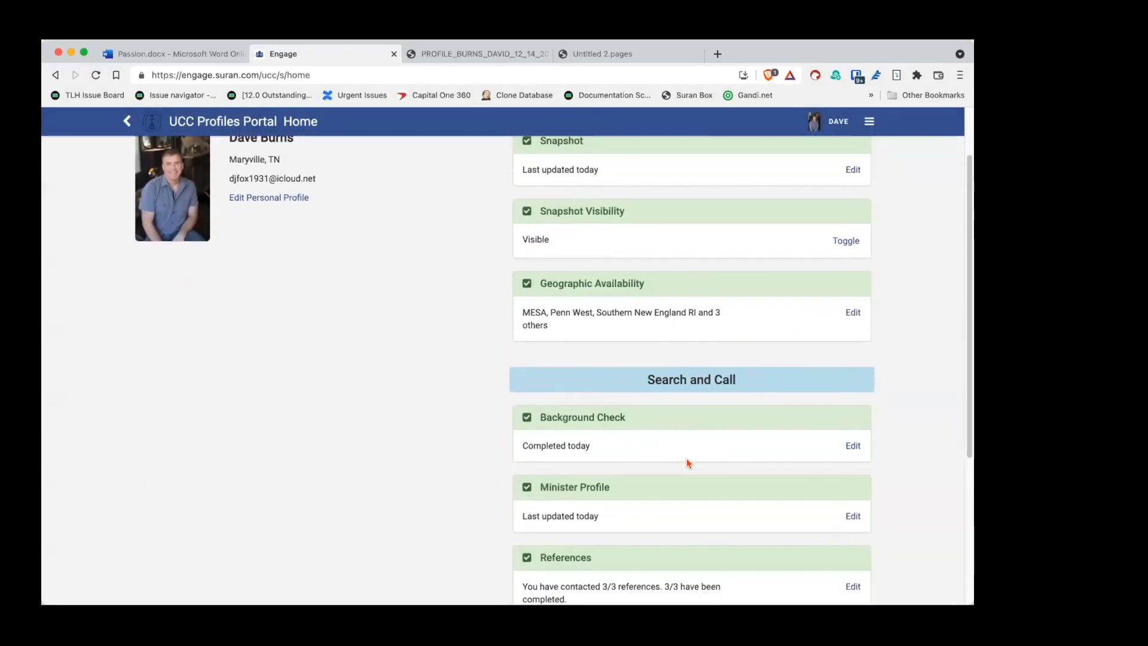
left_click(849, 516)
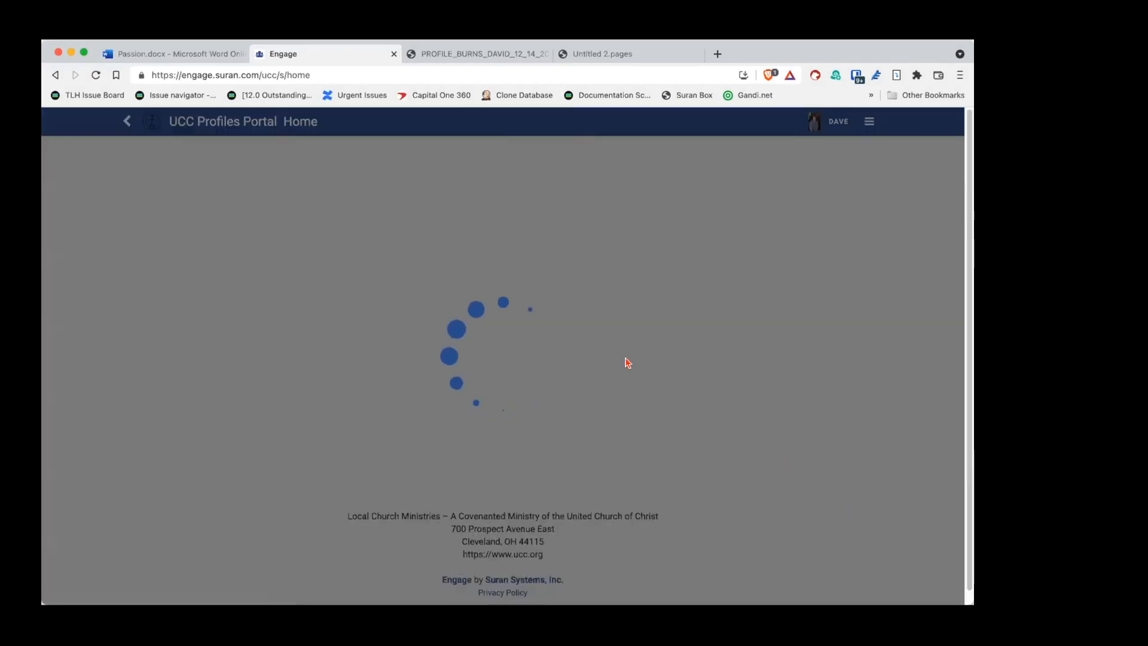
Step: Review the Supplemental Material's Interpreting The History and Additional Comments text (104 characters remaining)
scroll(384, 338, "down", 5)
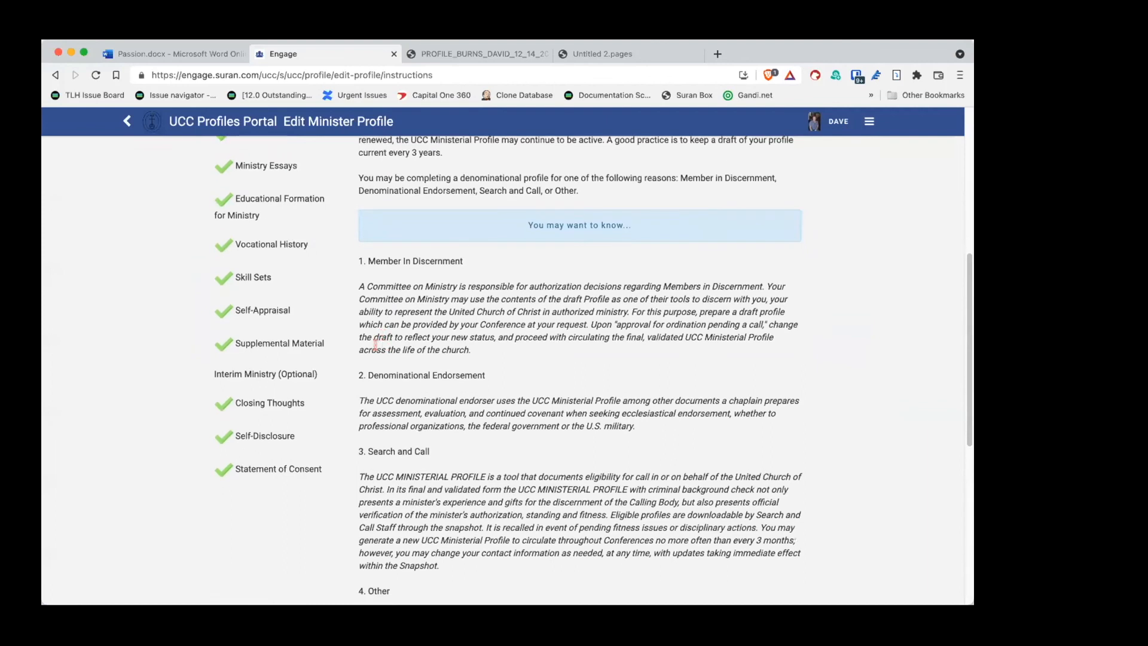
left_click(251, 339)
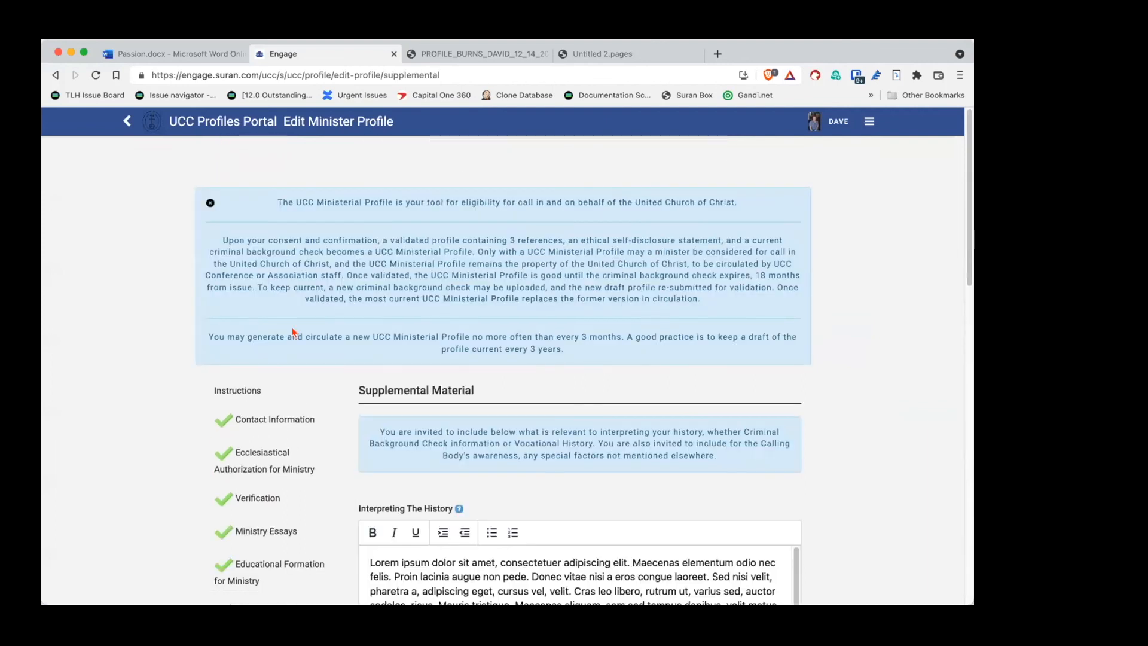
scroll(598, 335, "down", 4)
scroll(670, 332, "down", 3)
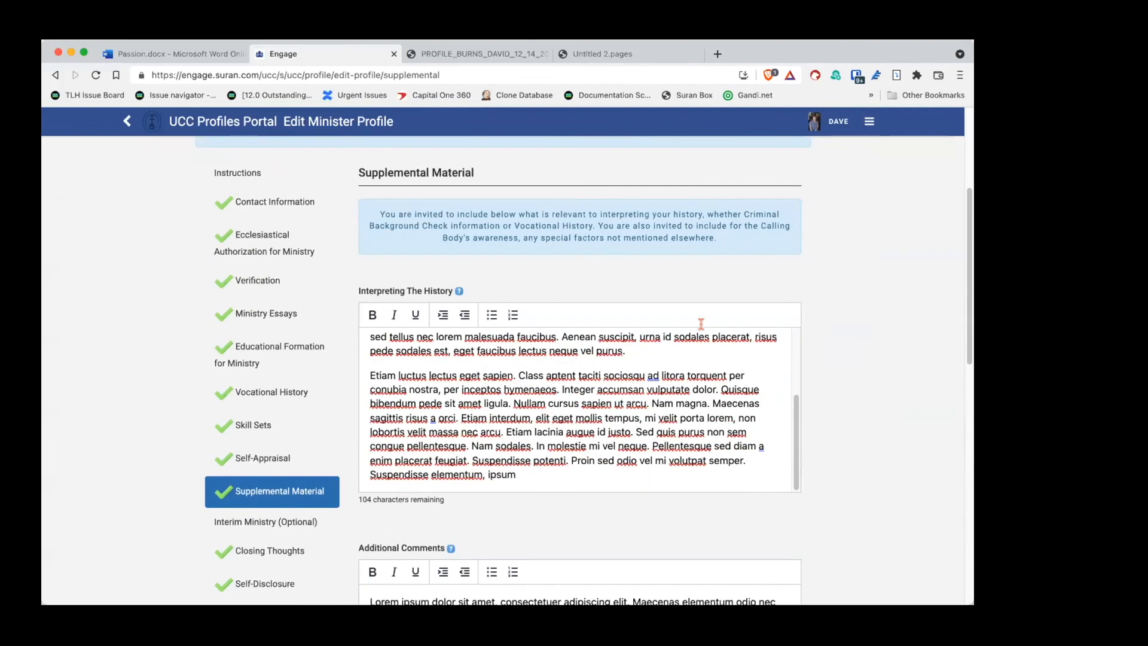
scroll(848, 358, "down", 3)
scroll(848, 363, "up", 3)
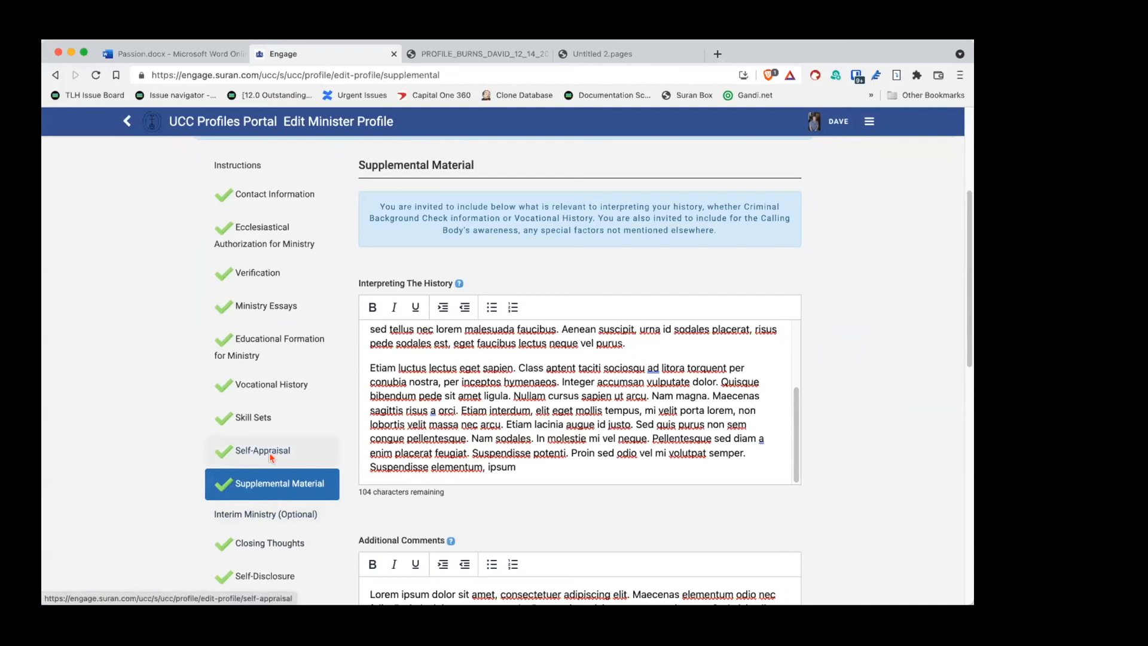
scroll(174, 355, "down", 1)
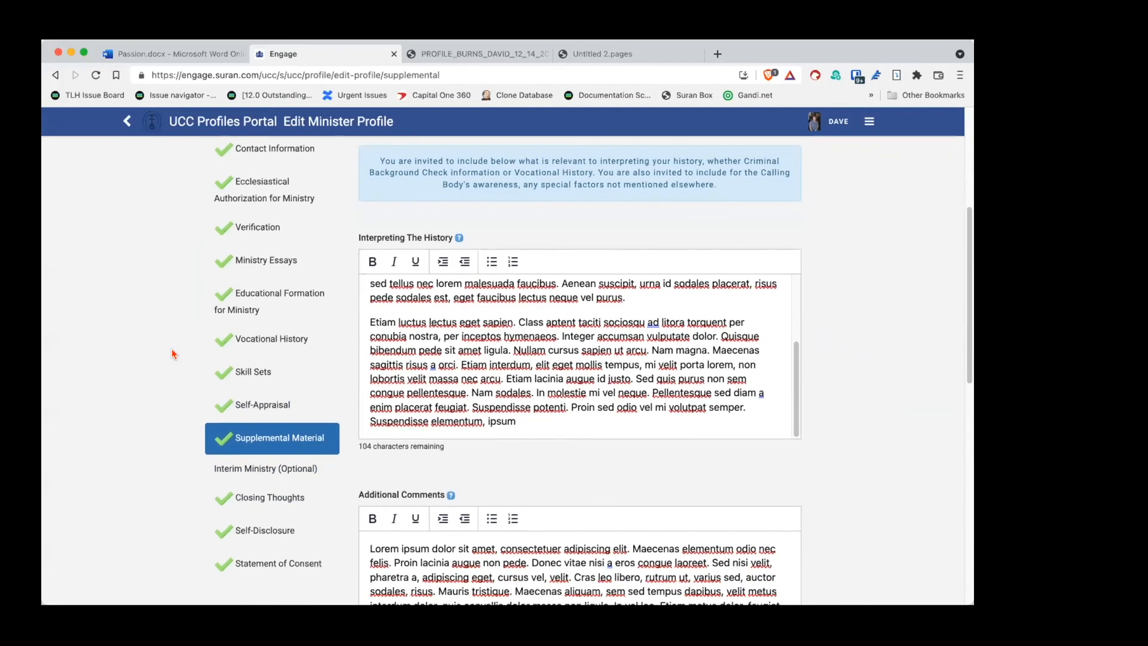
scroll(173, 354, "down", 5)
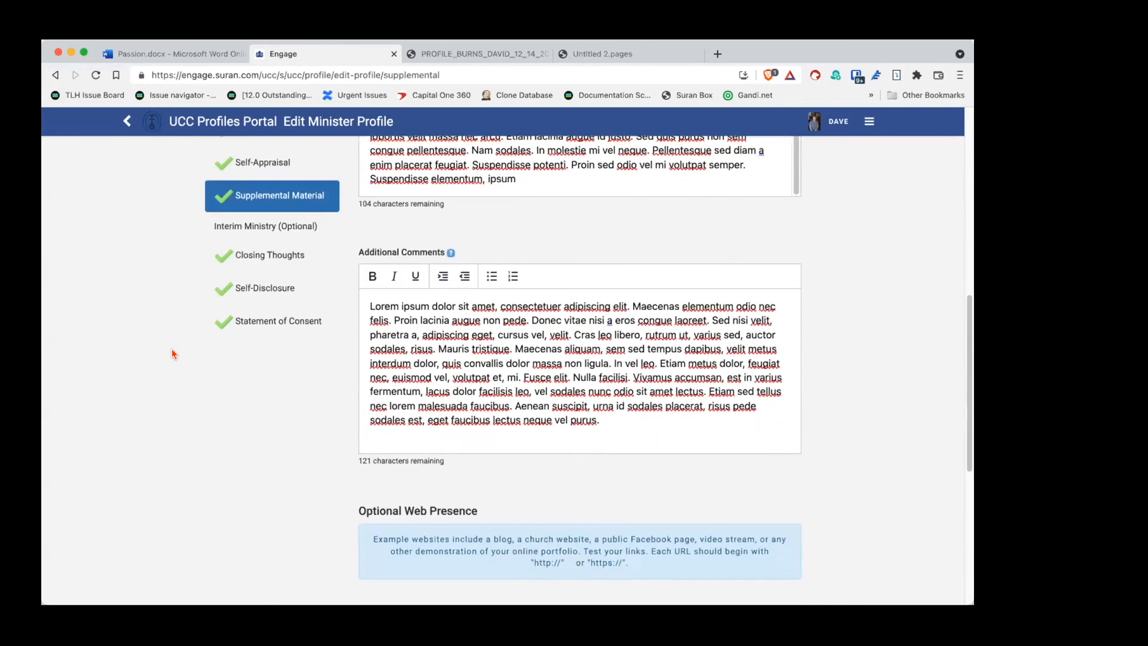
scroll(173, 354, "up", 10)
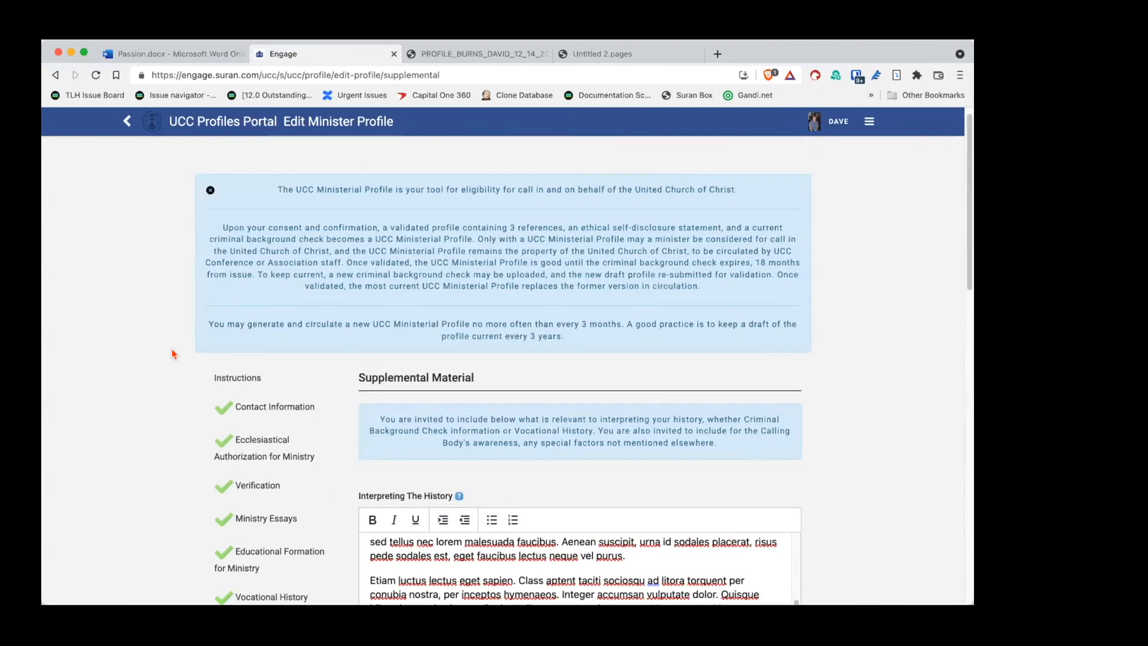
left_click(870, 121)
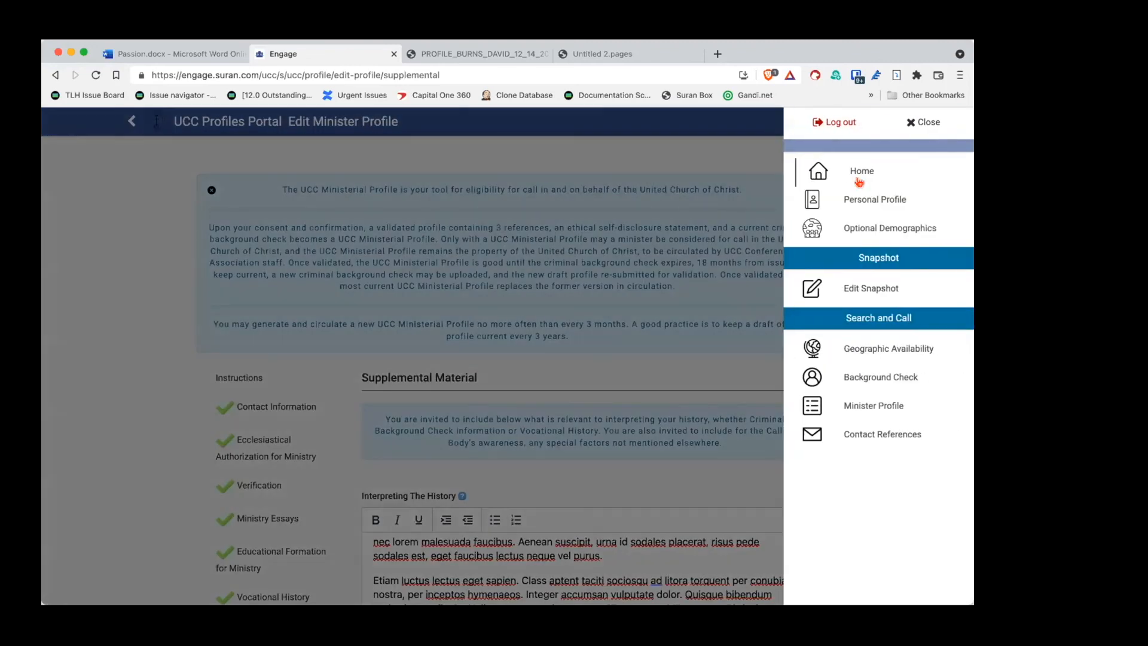
Step: View the Snapshot's Additional Comments section
left_click(848, 289)
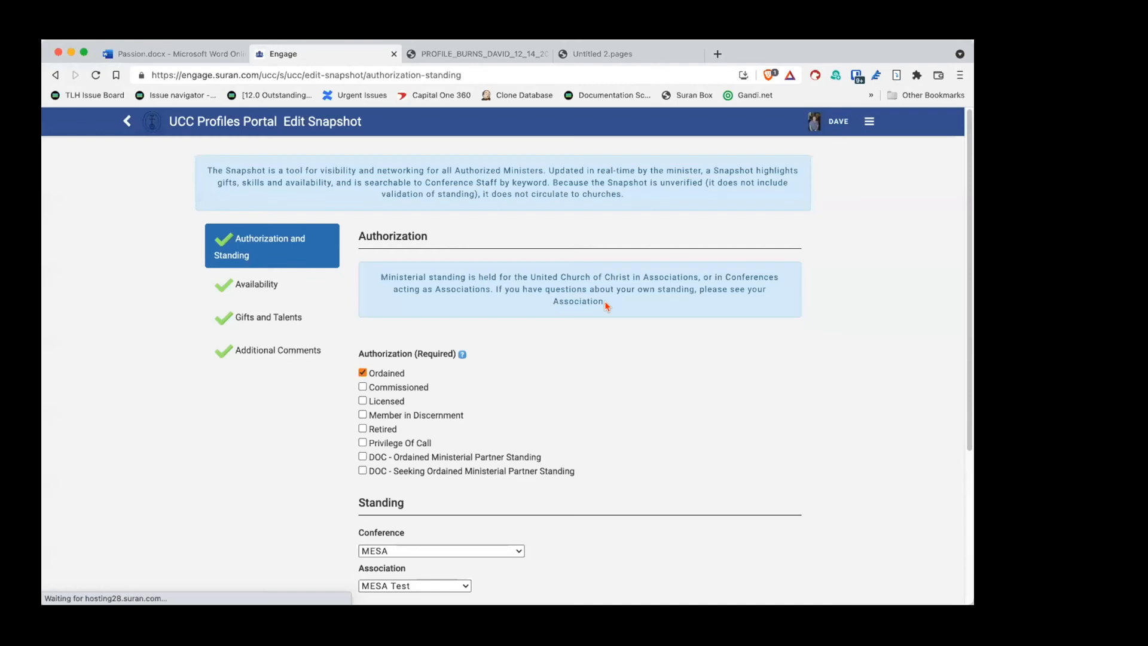
left_click(243, 351)
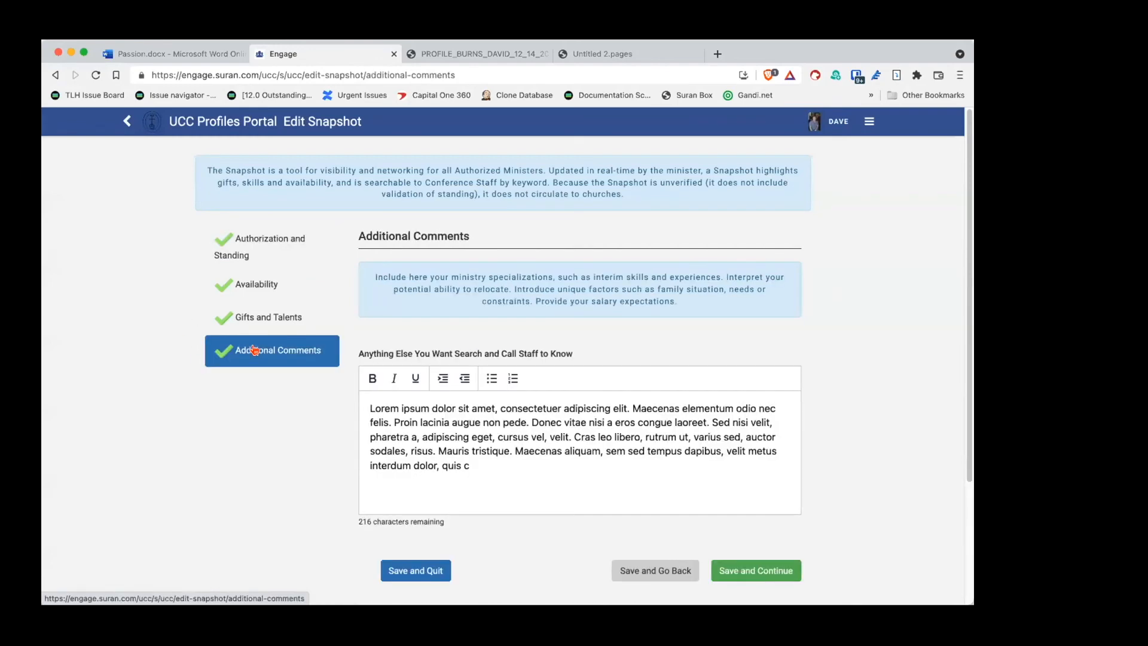
scroll(364, 331, "down", 3)
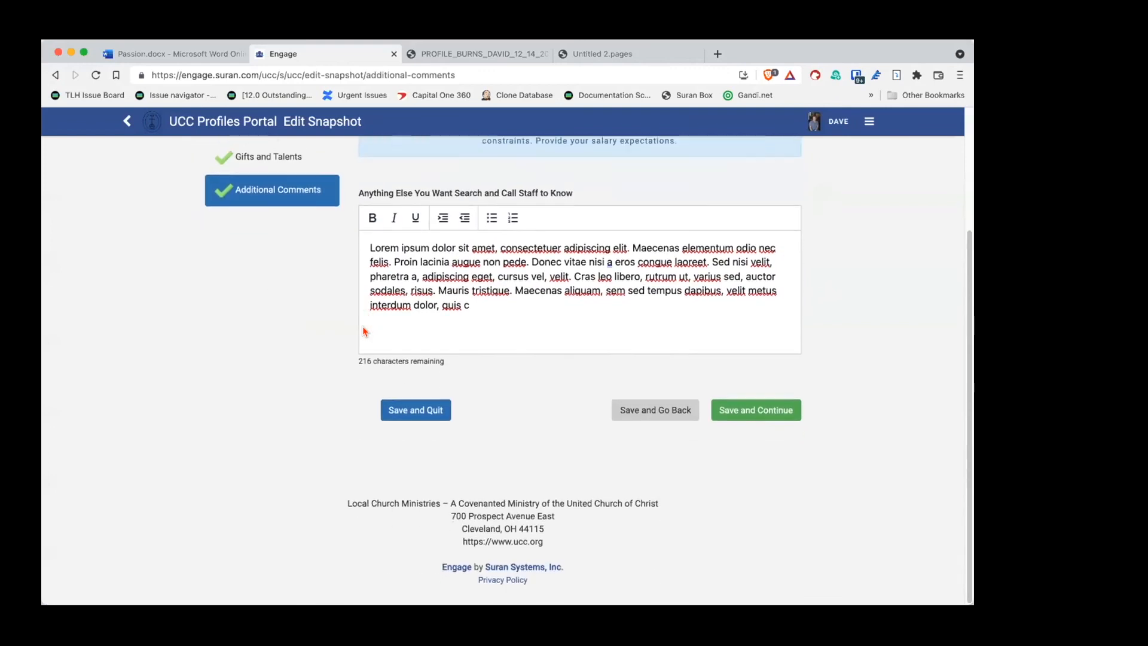
scroll(364, 330, "up", 4)
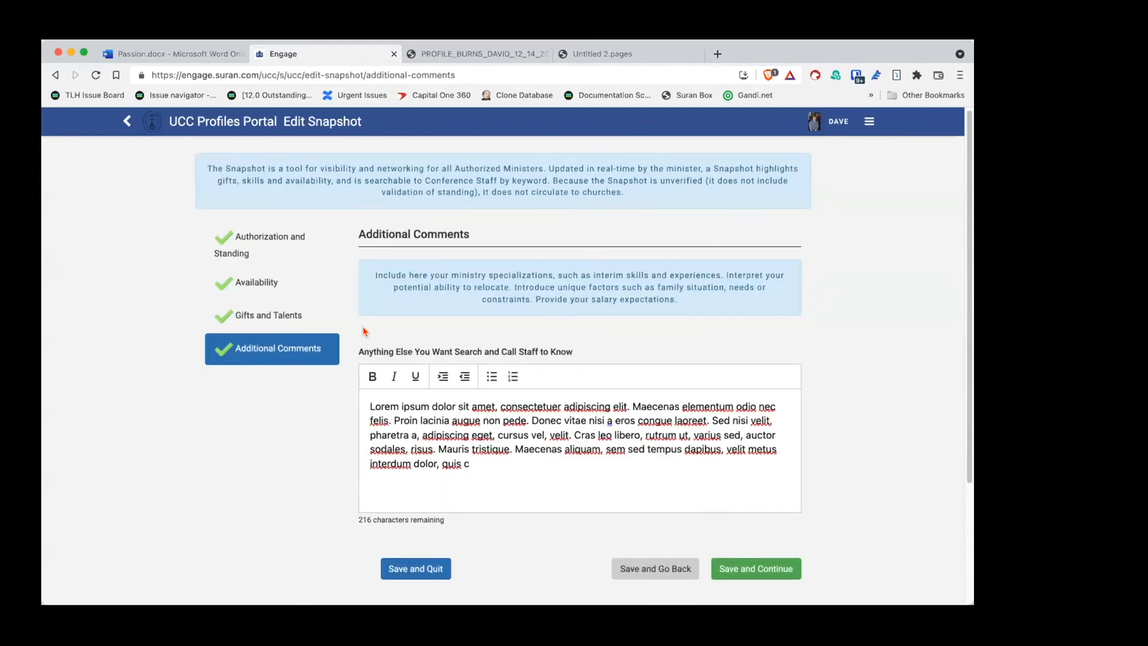
Step: Return to the Minister Profile editor's Supplemental Material with its Lorem ipsum text
left_click(870, 121)
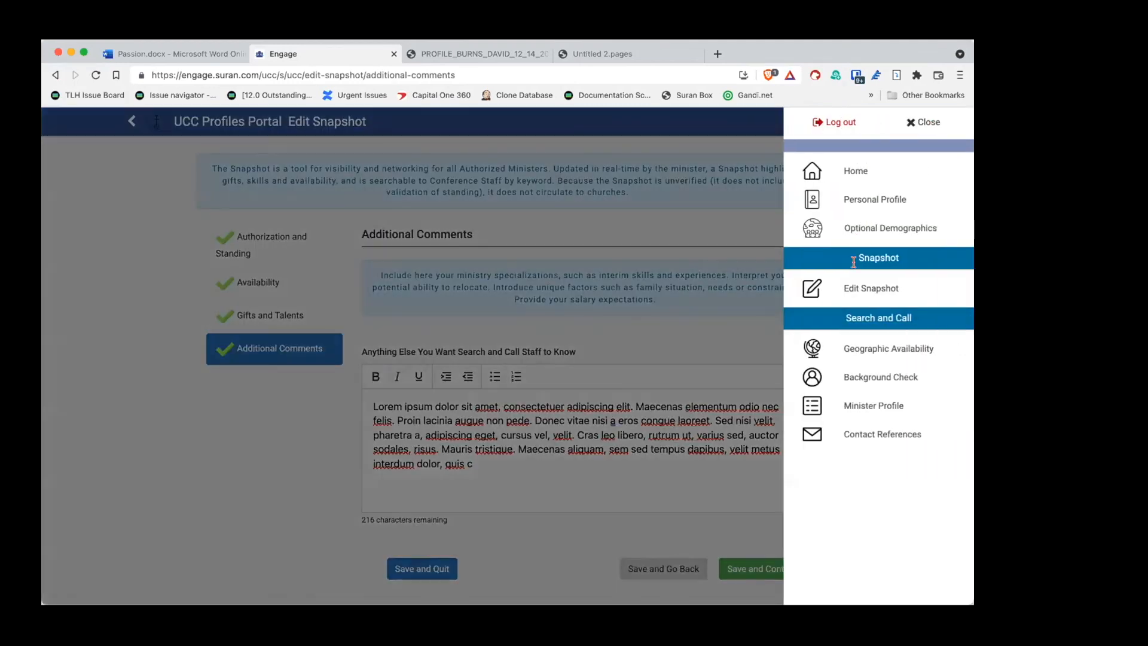
left_click(845, 405)
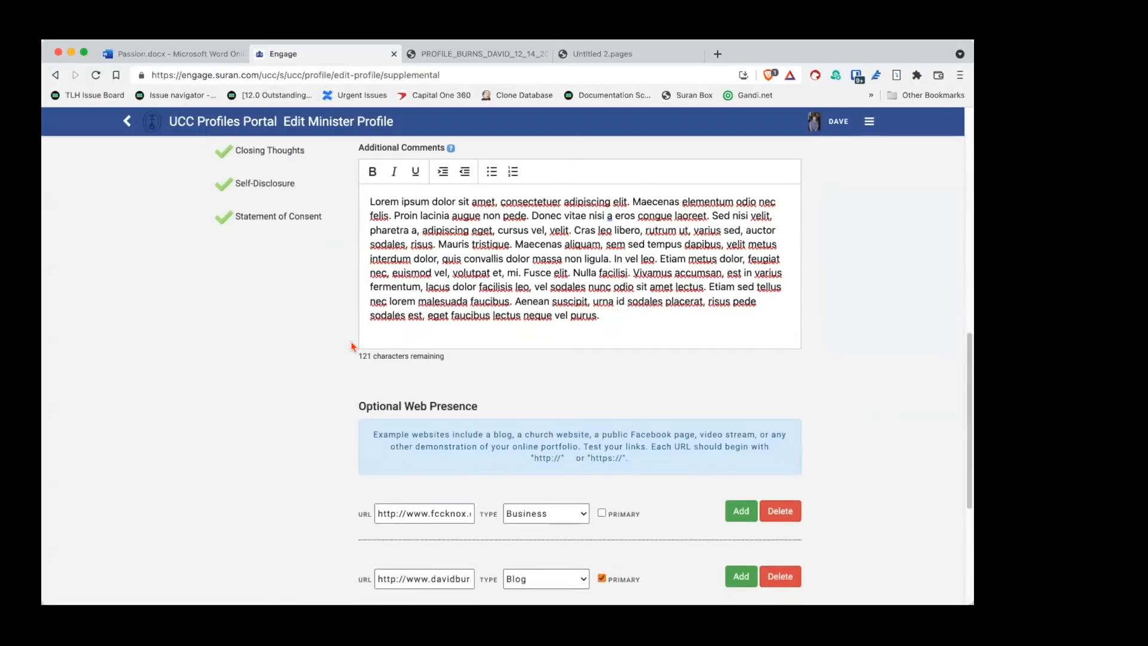
scroll(353, 347, "up", 5)
scroll(352, 347, "up", 10)
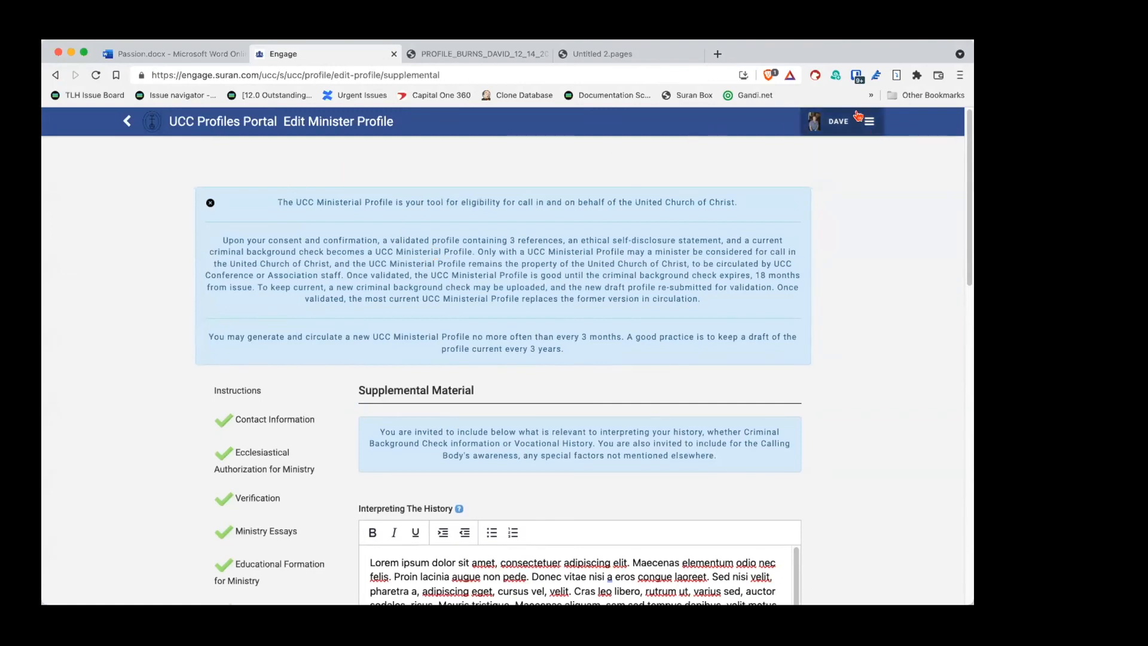
left_click(859, 115)
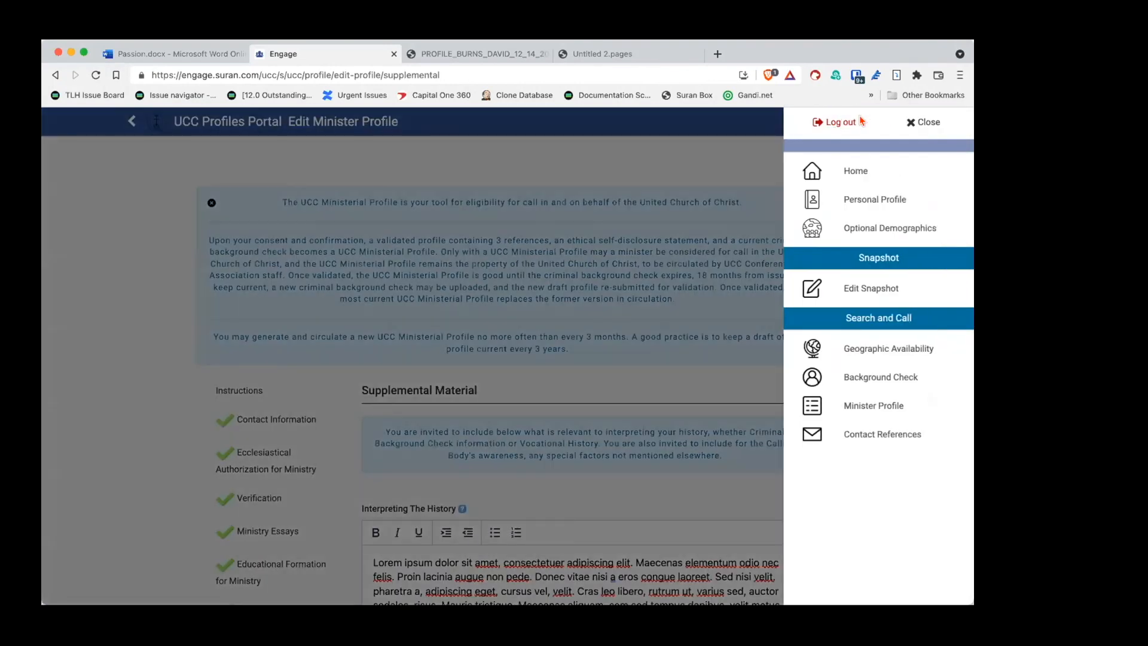
Step: Confirm all 3 of 3 references are contacted and completed, then return Home
left_click(861, 435)
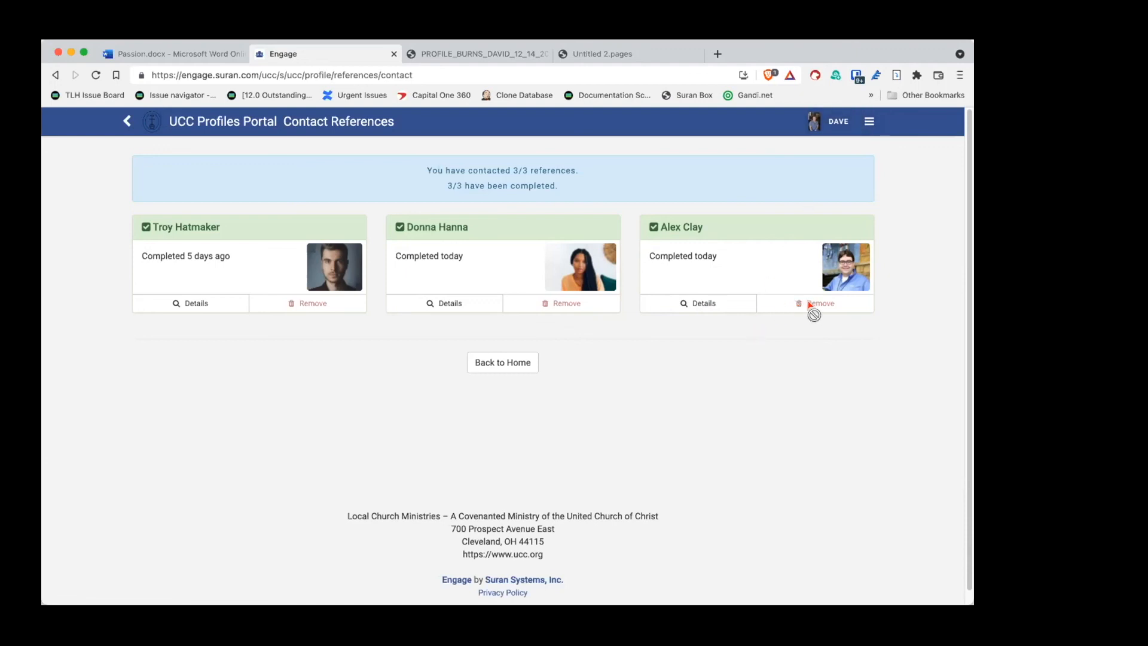
mouse_move(815, 304)
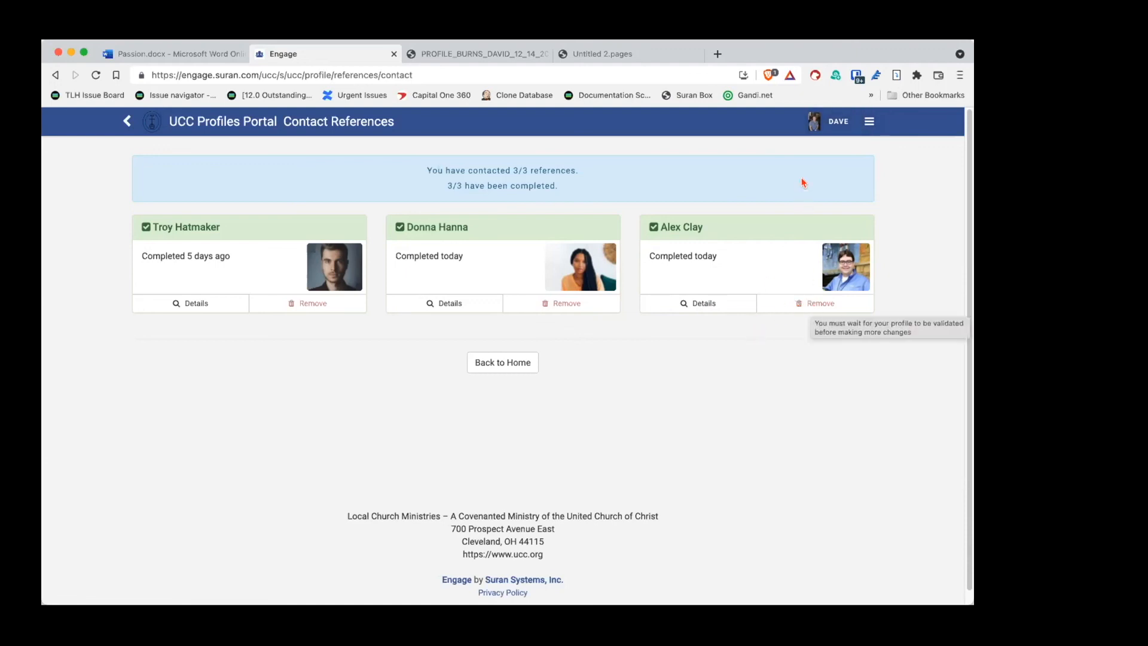
left_click(868, 121)
left_click(852, 173)
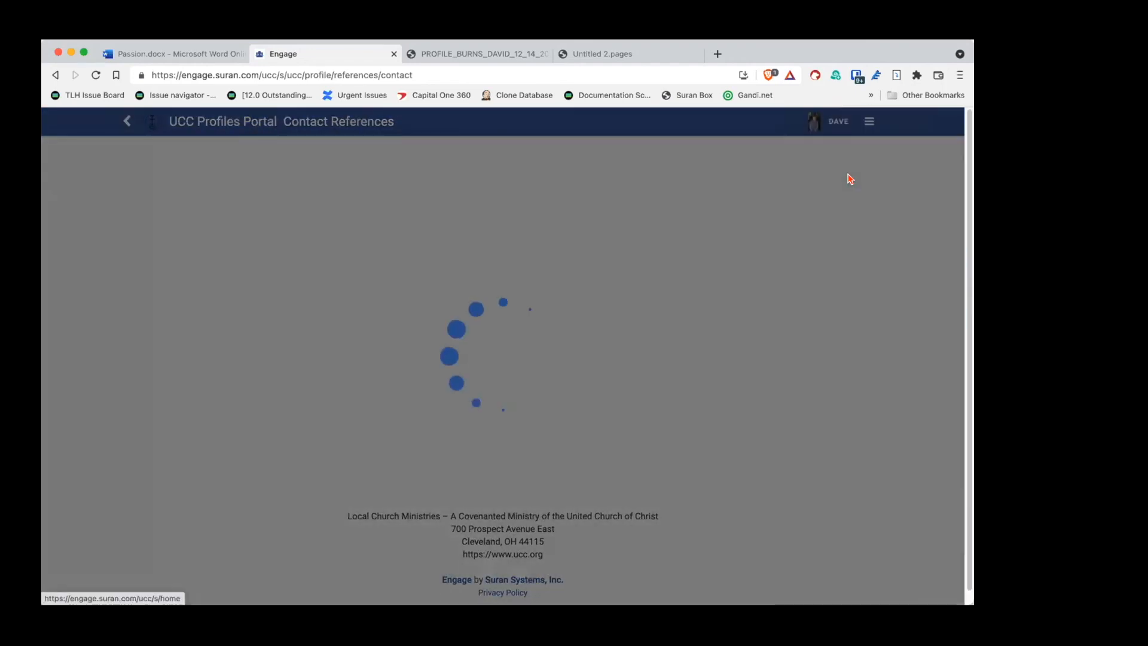